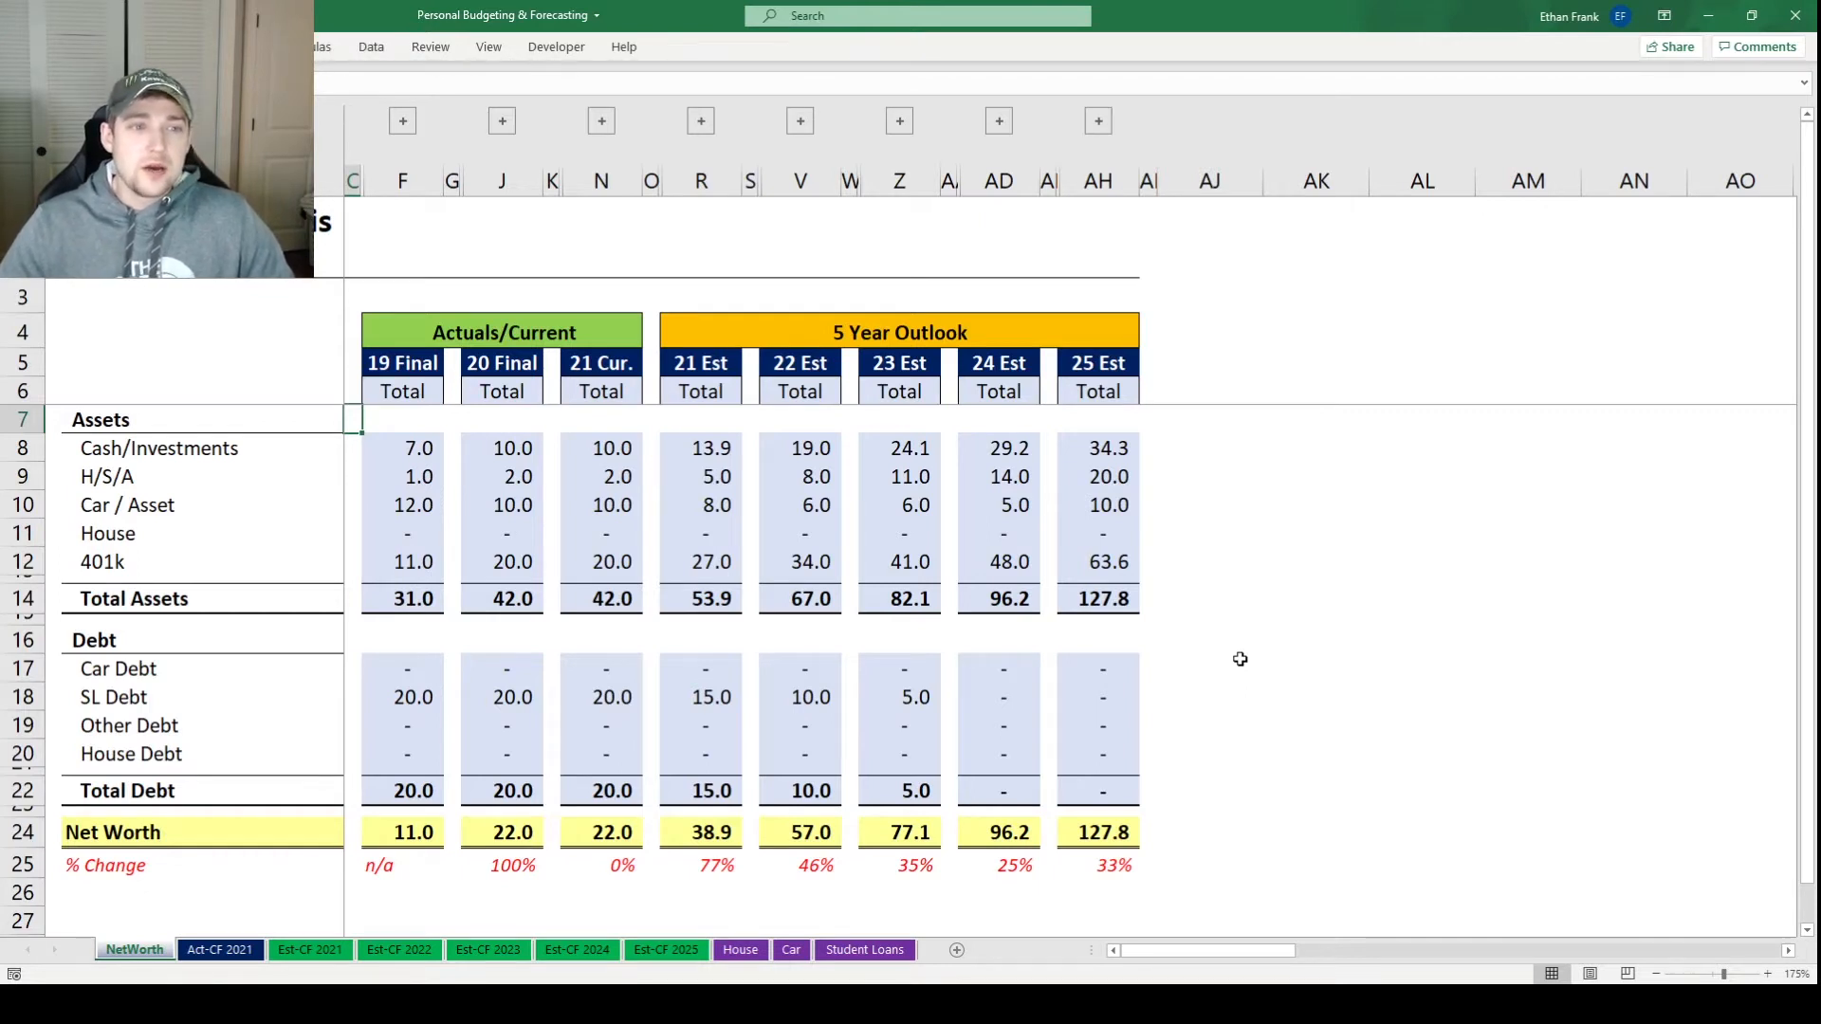
Examine the Actuals/Current and 5 Year Outlook headings and the 19 Final asset values from Cash/Investments to 401k
left_click(495, 338)
left_click(854, 334)
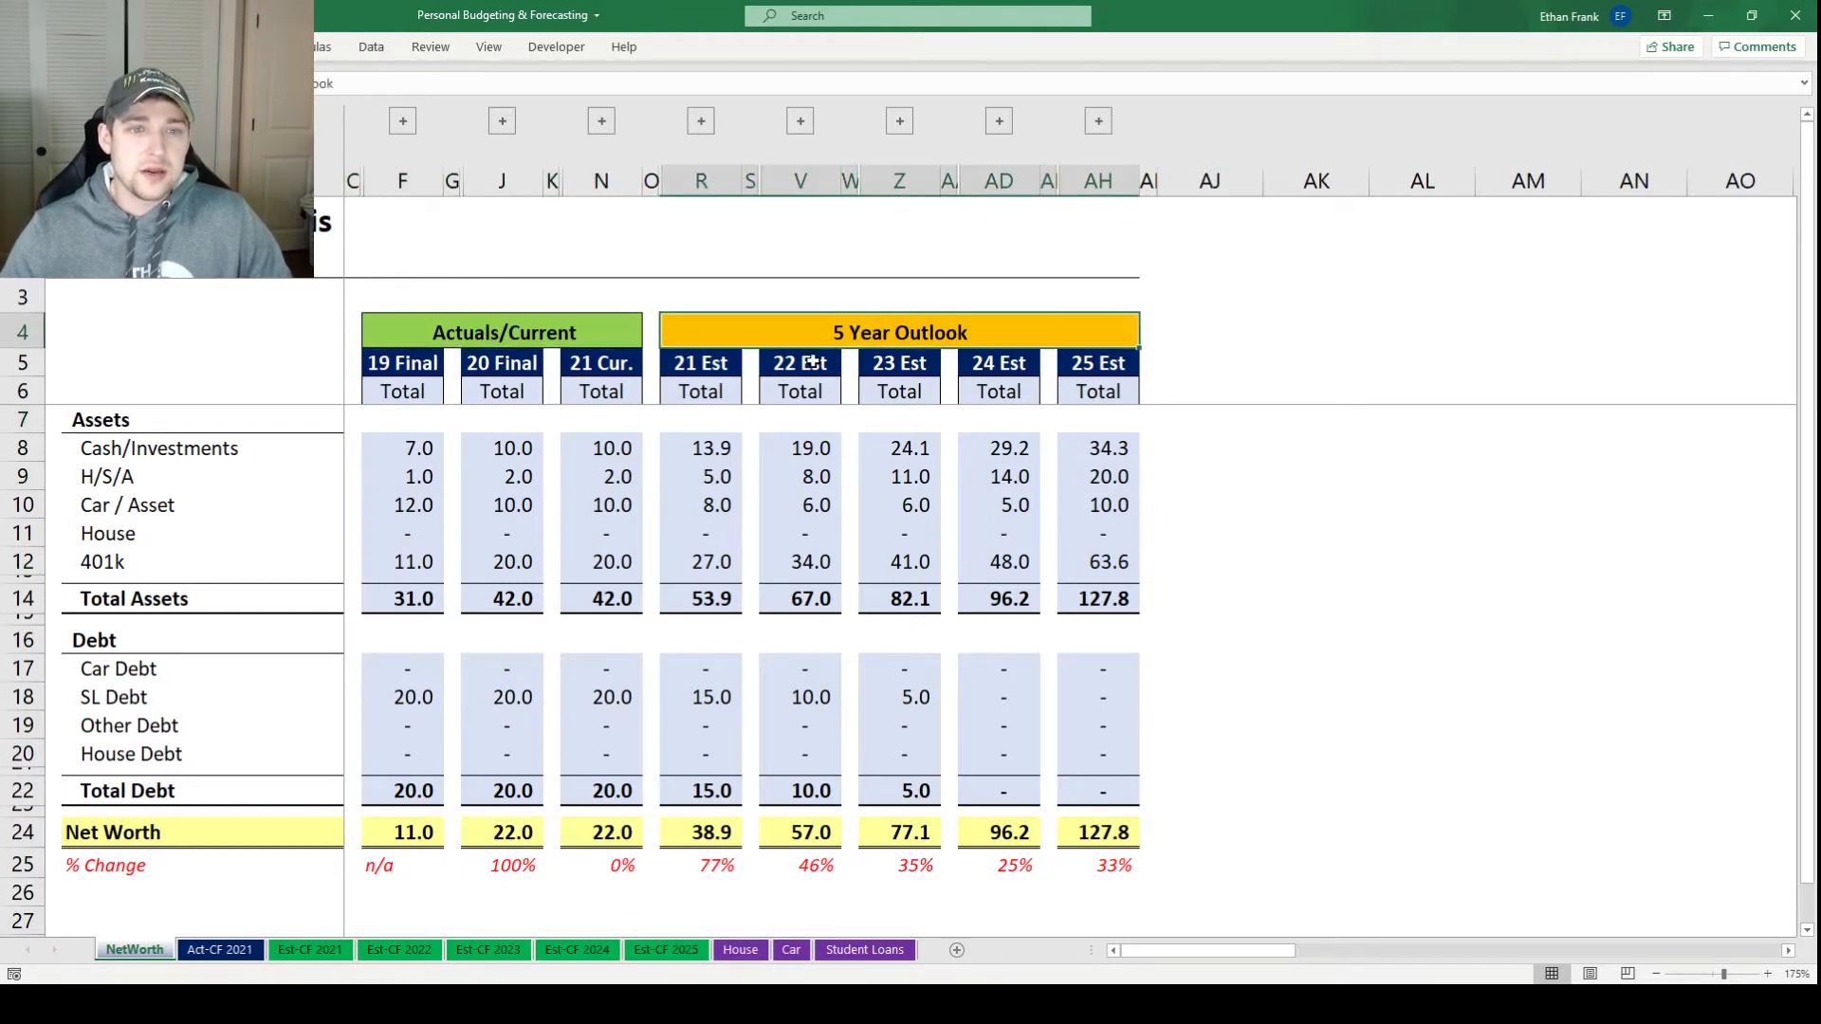
left_click(555, 340)
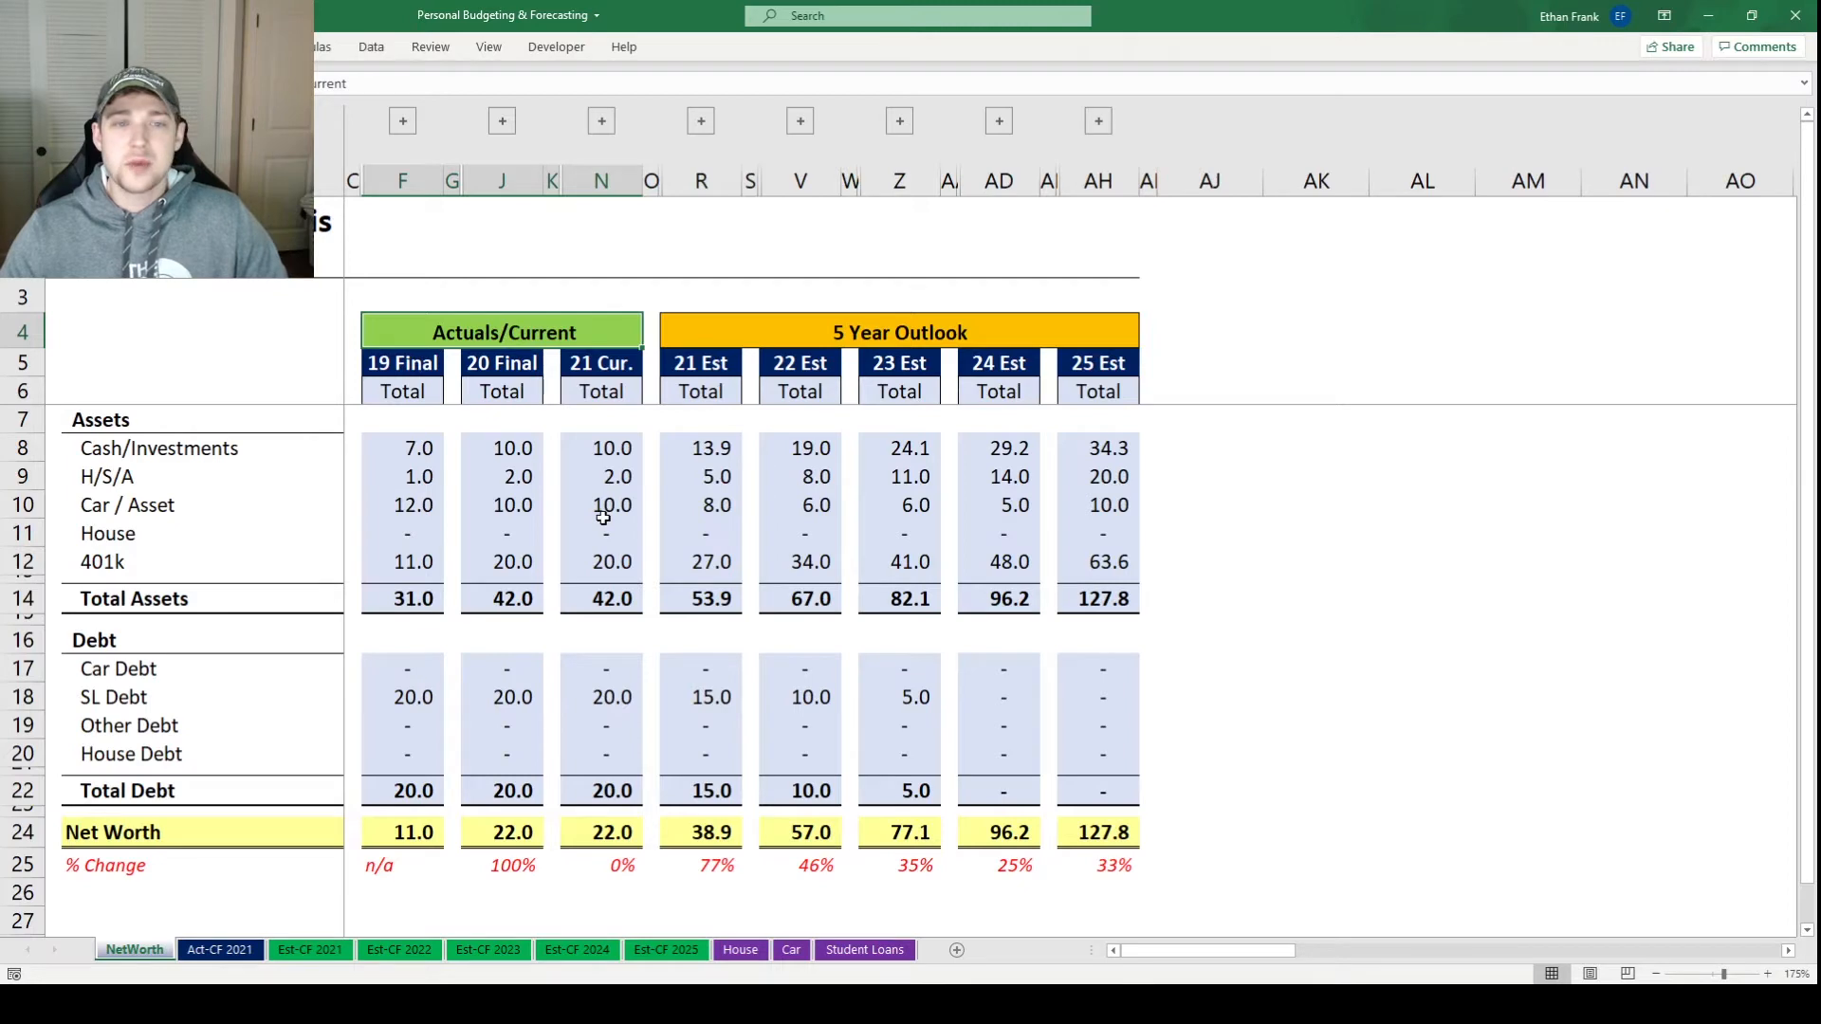
left_click(431, 370)
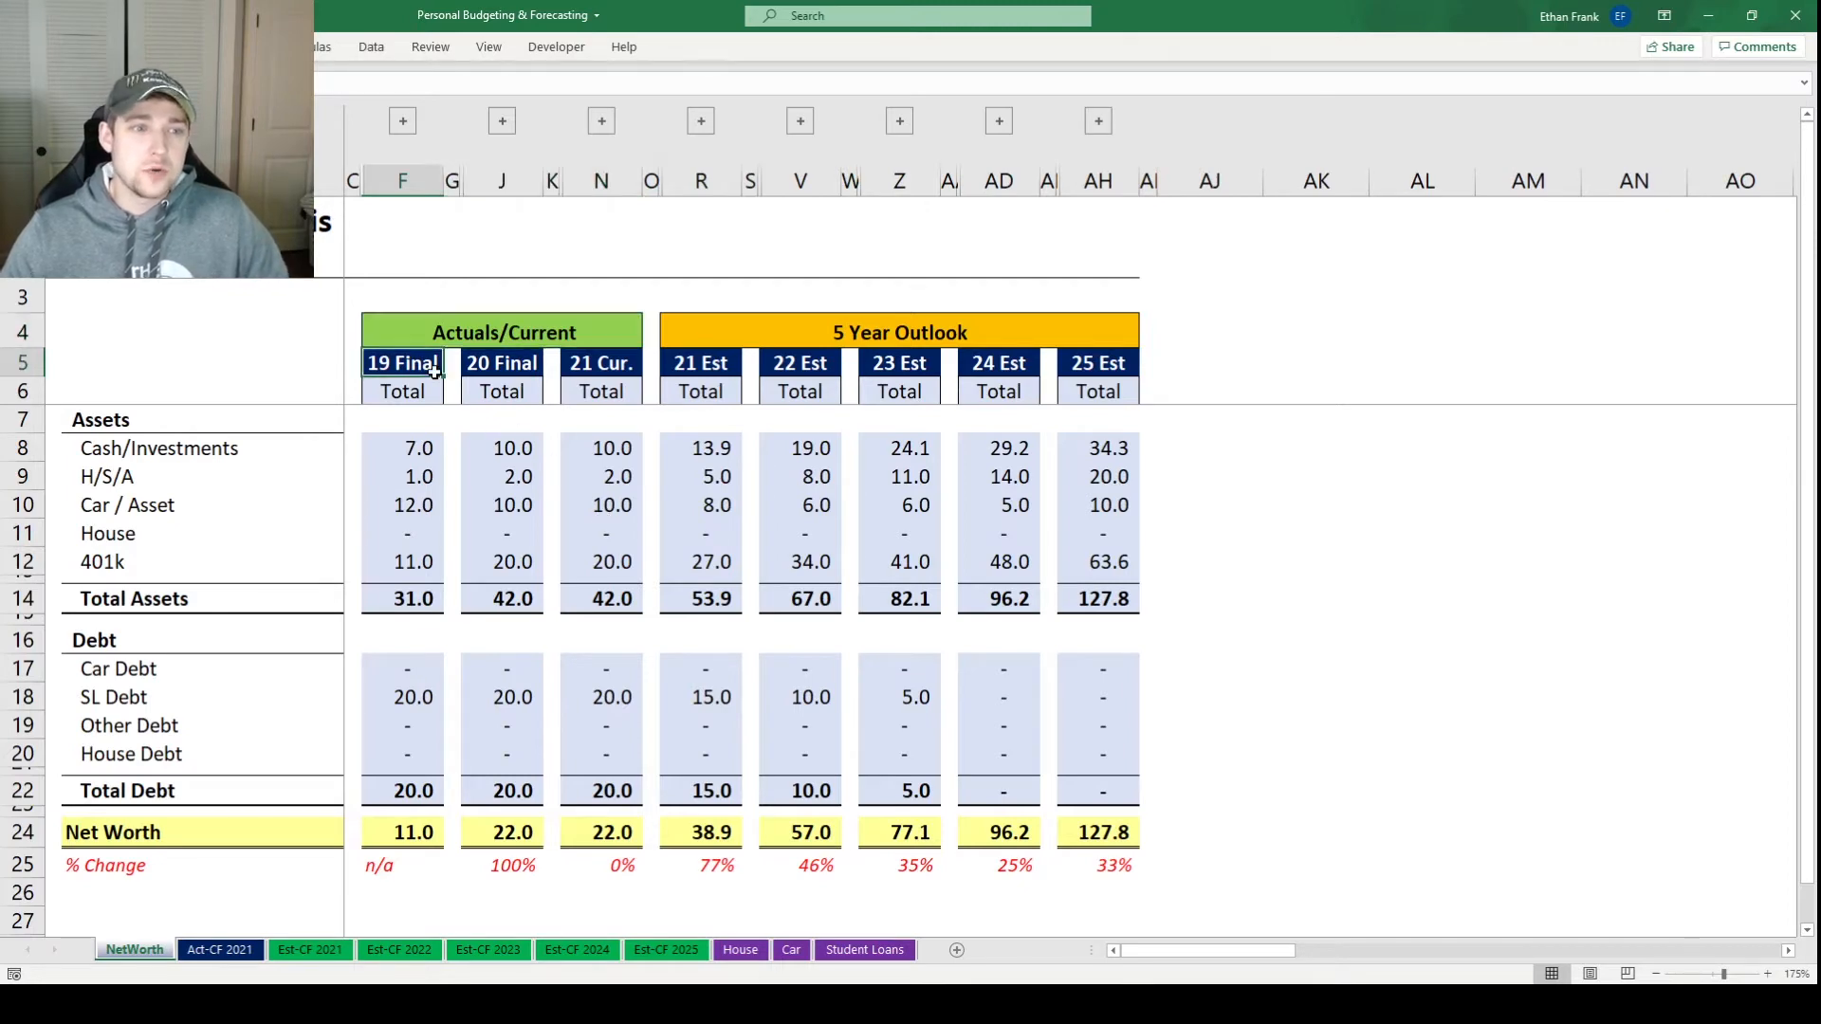
left_click_drag(422, 446, 417, 561)
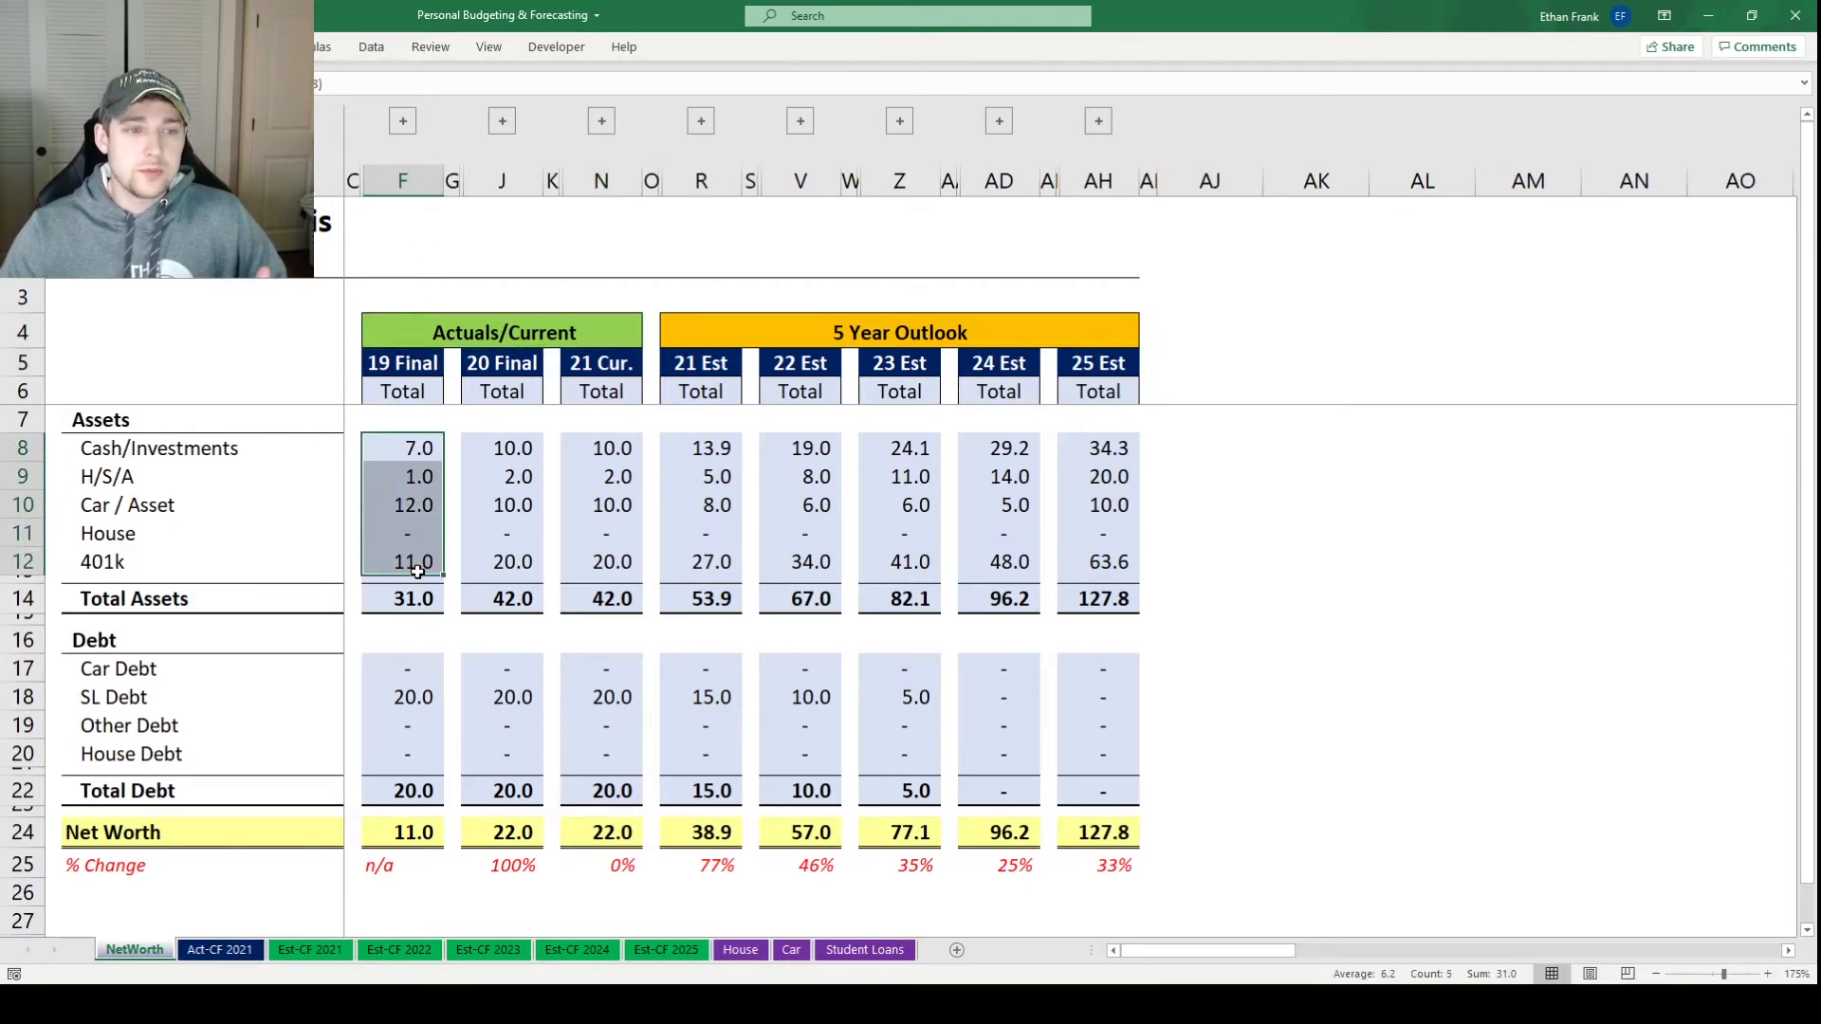
Expand the 19 Final columns to review each person's assets from Cash/Investments to 401k, and collapse them again
left_click(403, 121)
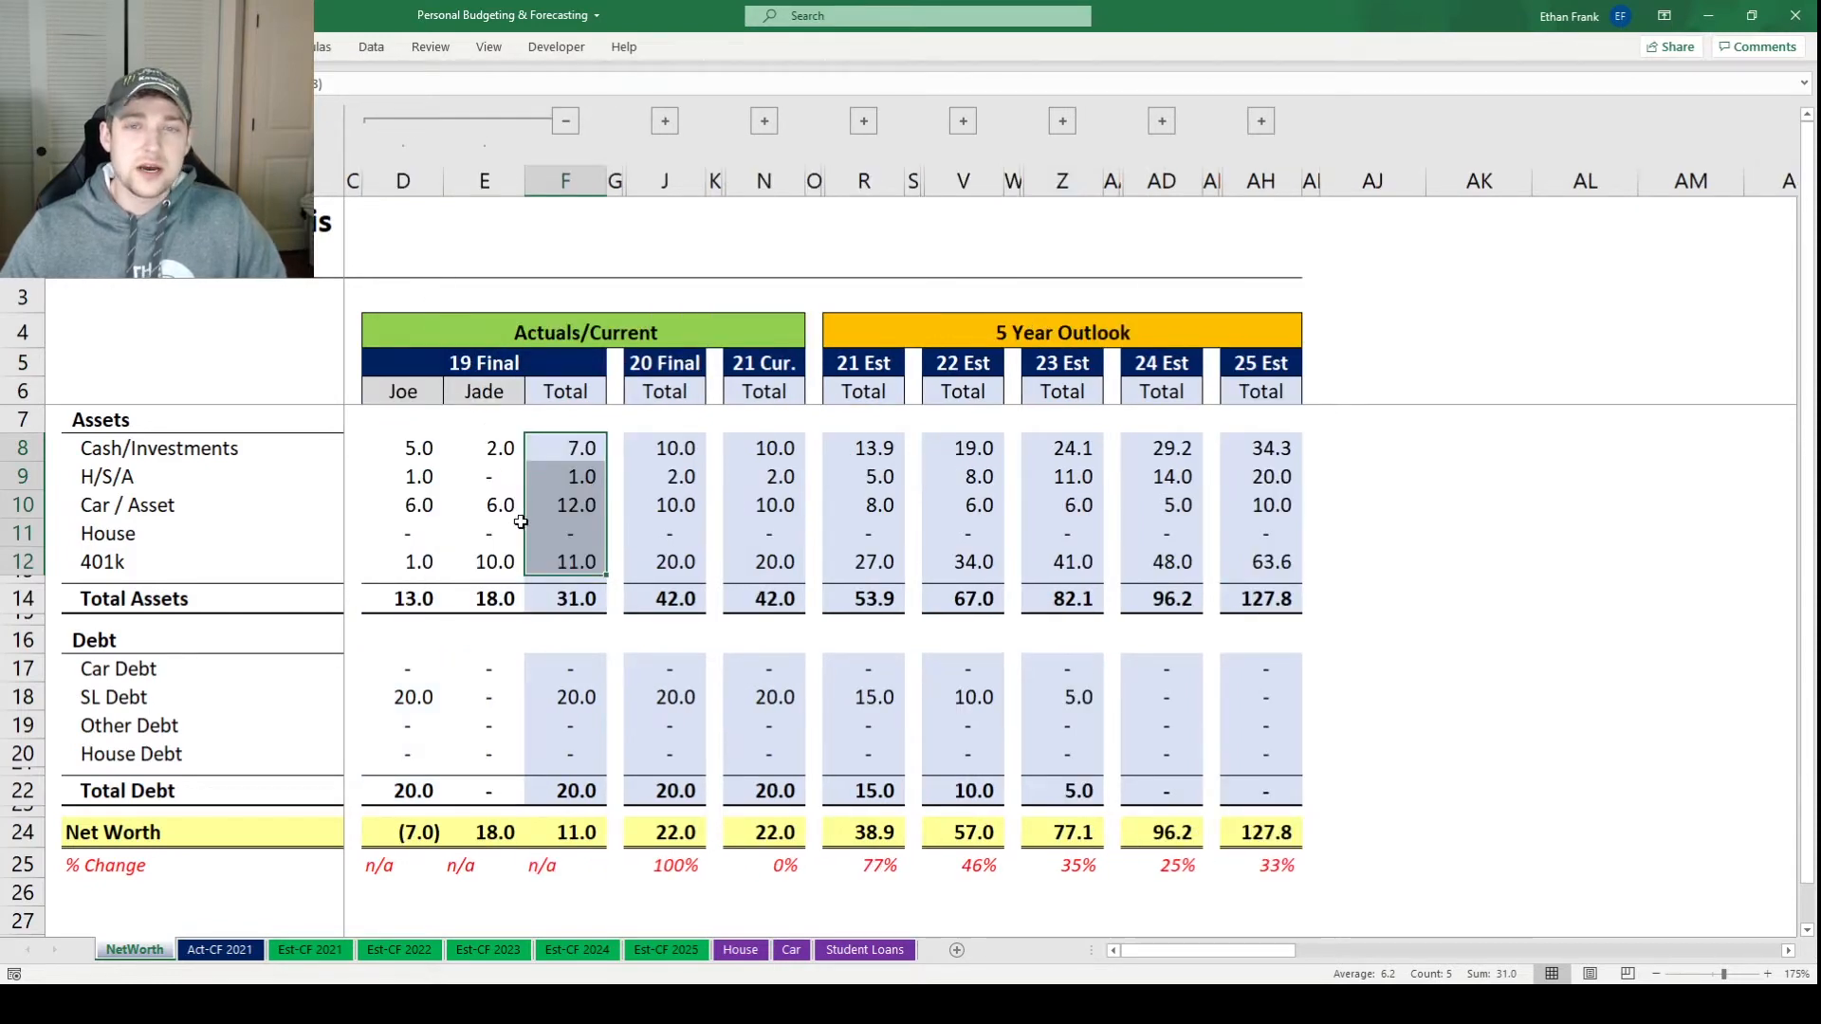
left_click(422, 398)
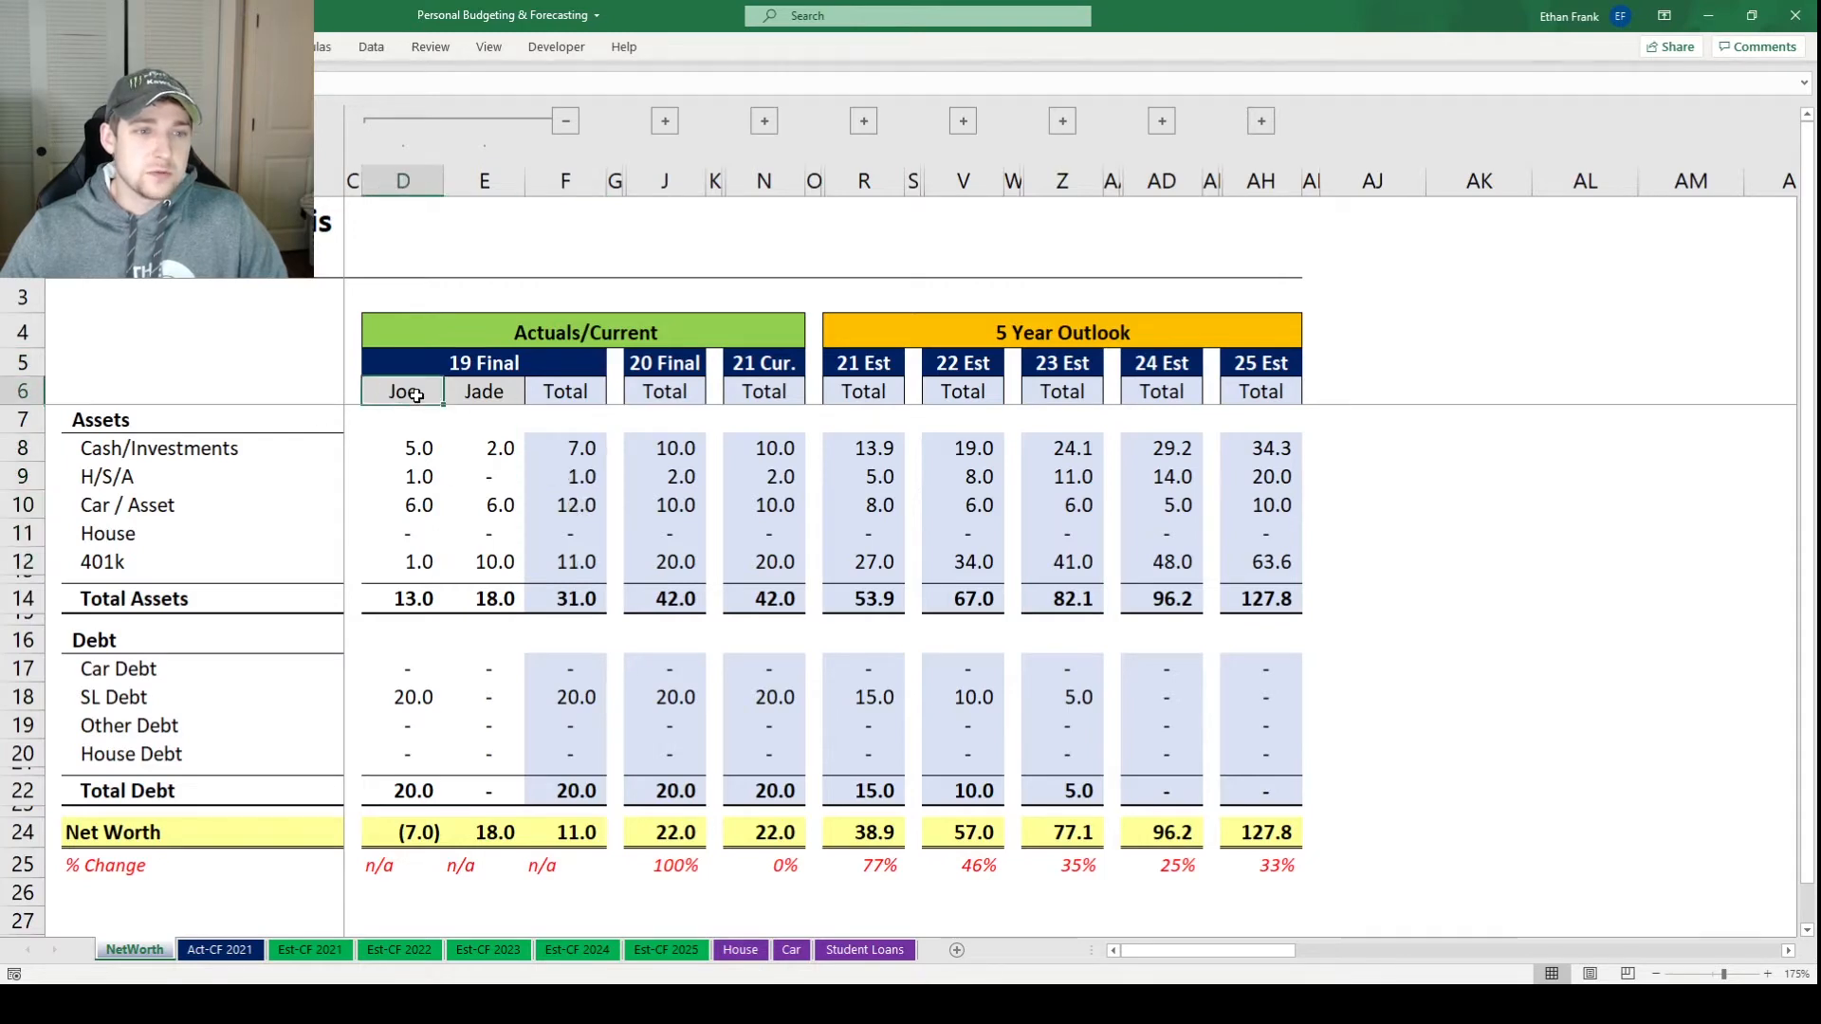
left_click(495, 395)
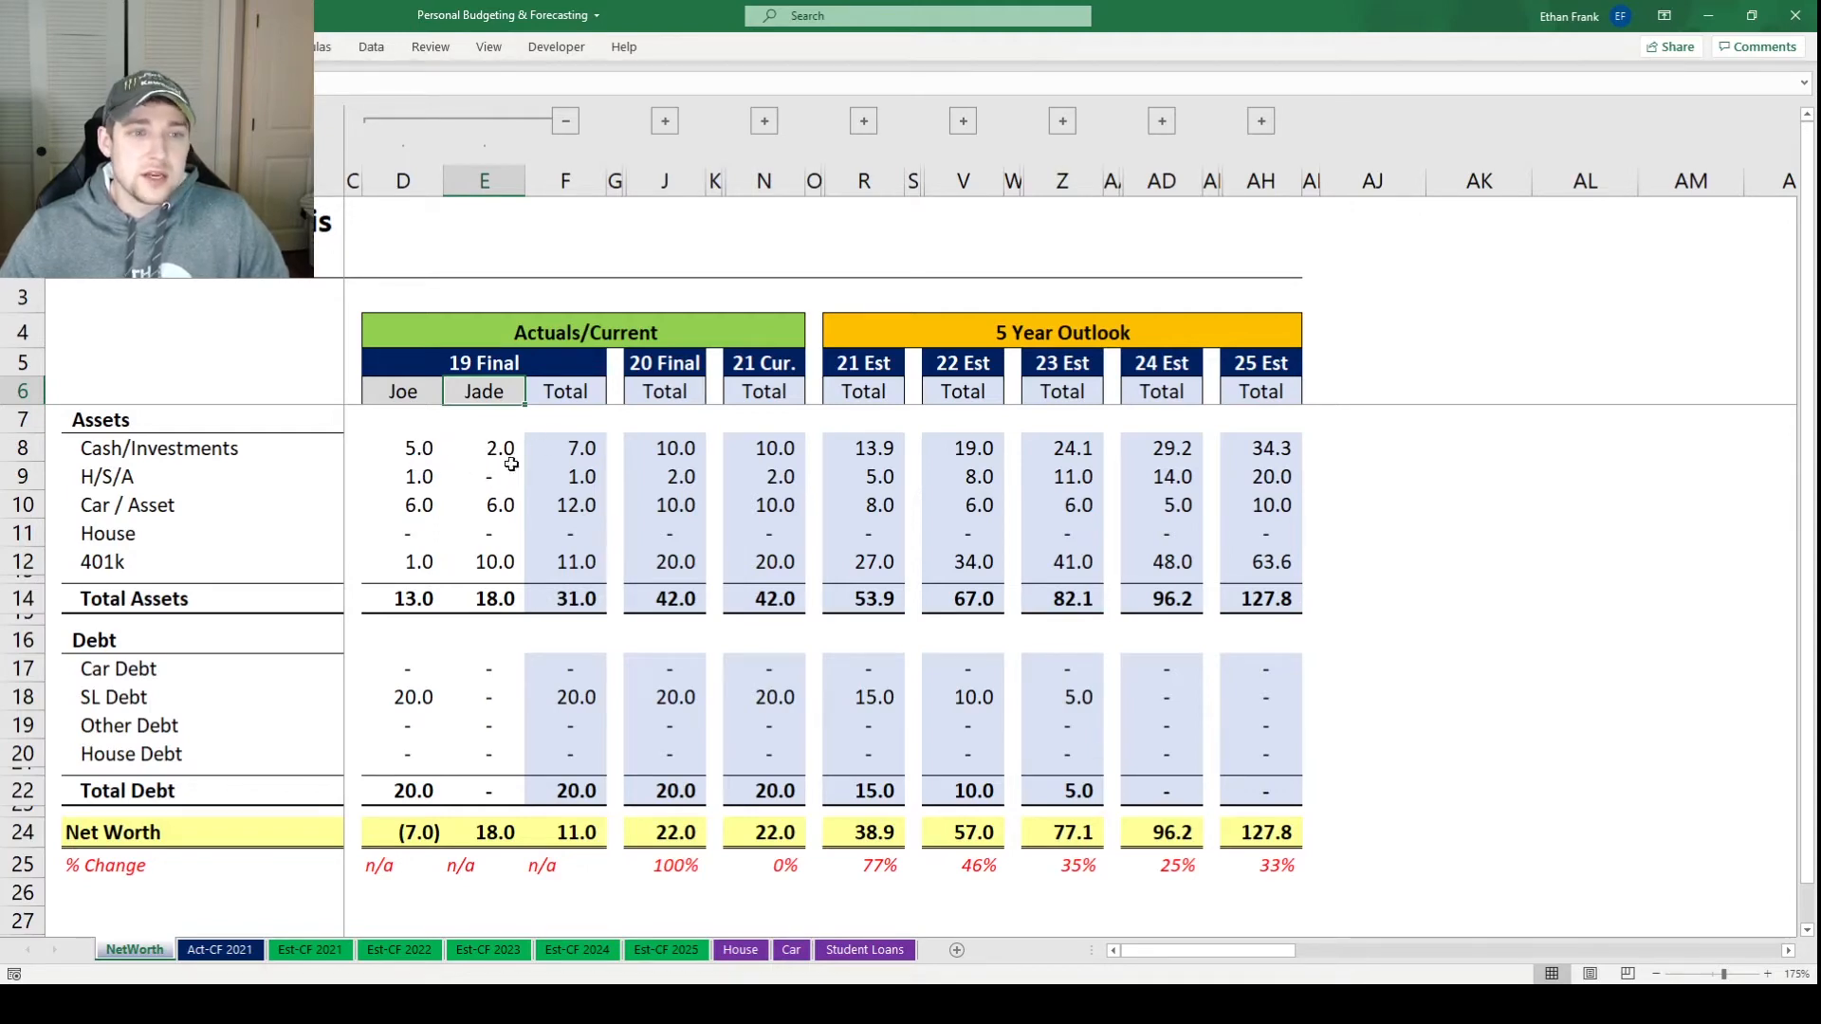
left_click_drag(426, 449, 492, 560)
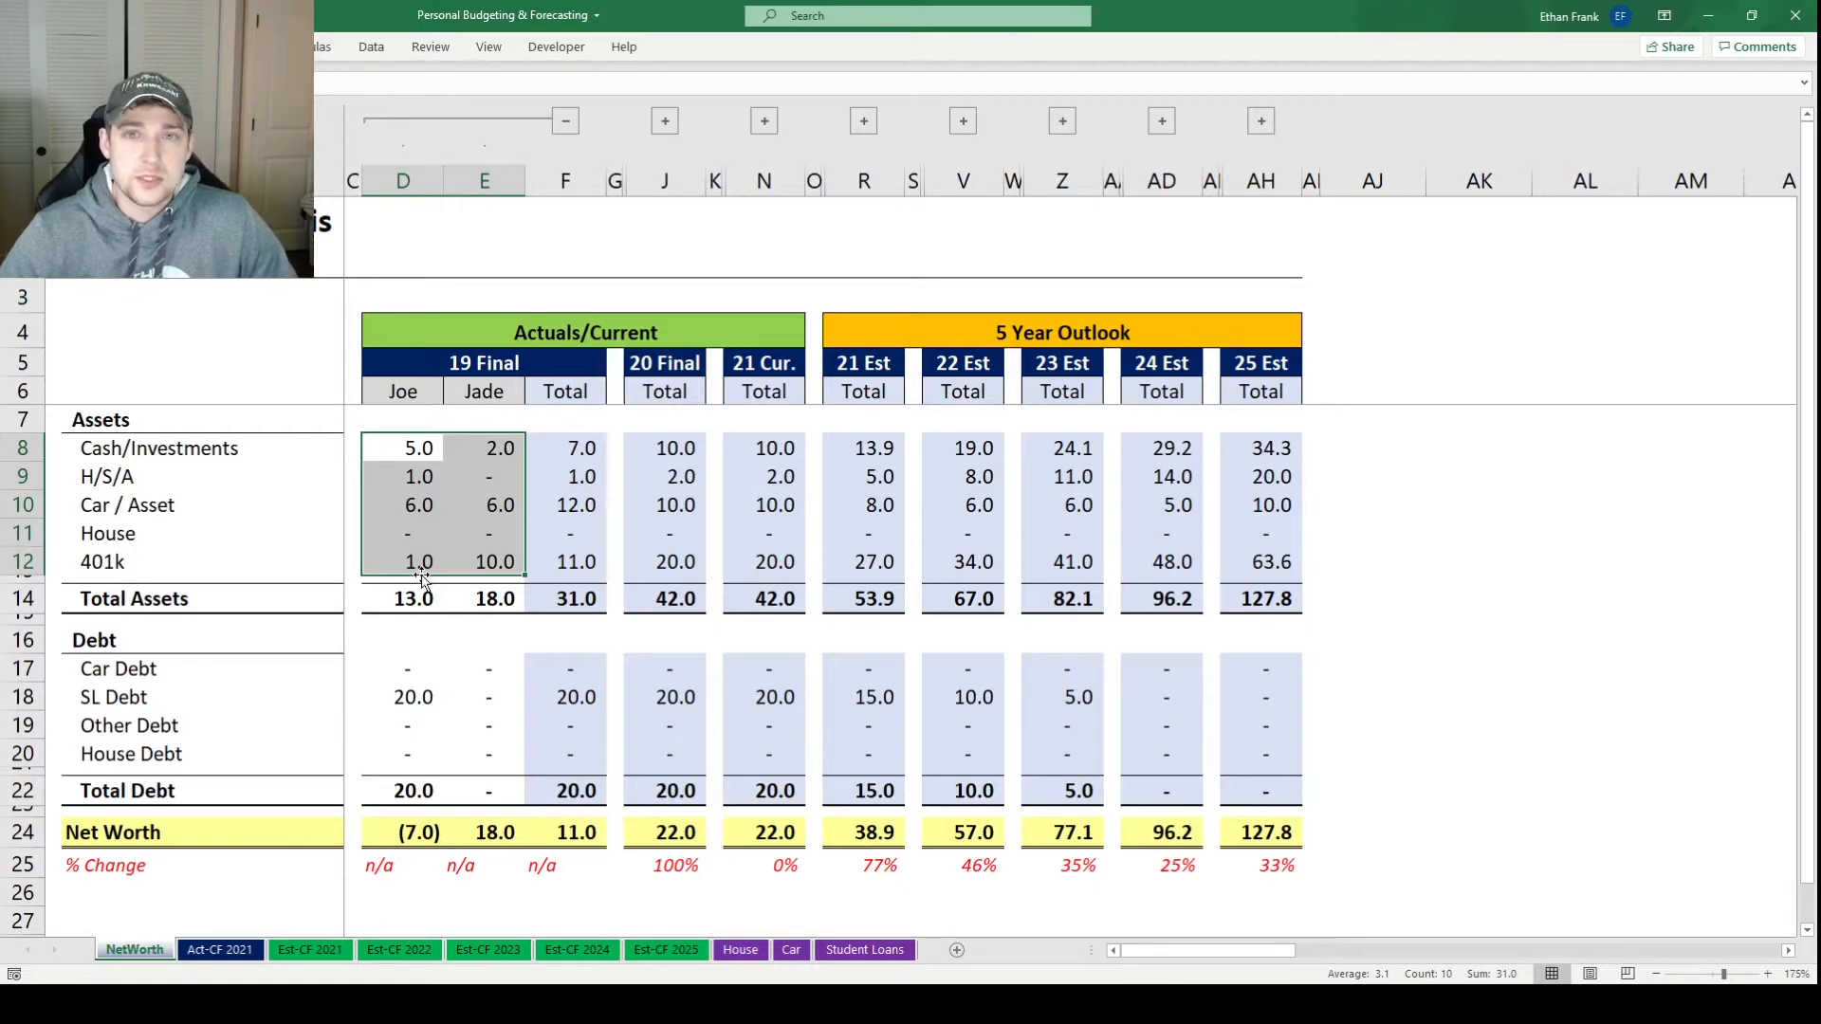
left_click(617, 503)
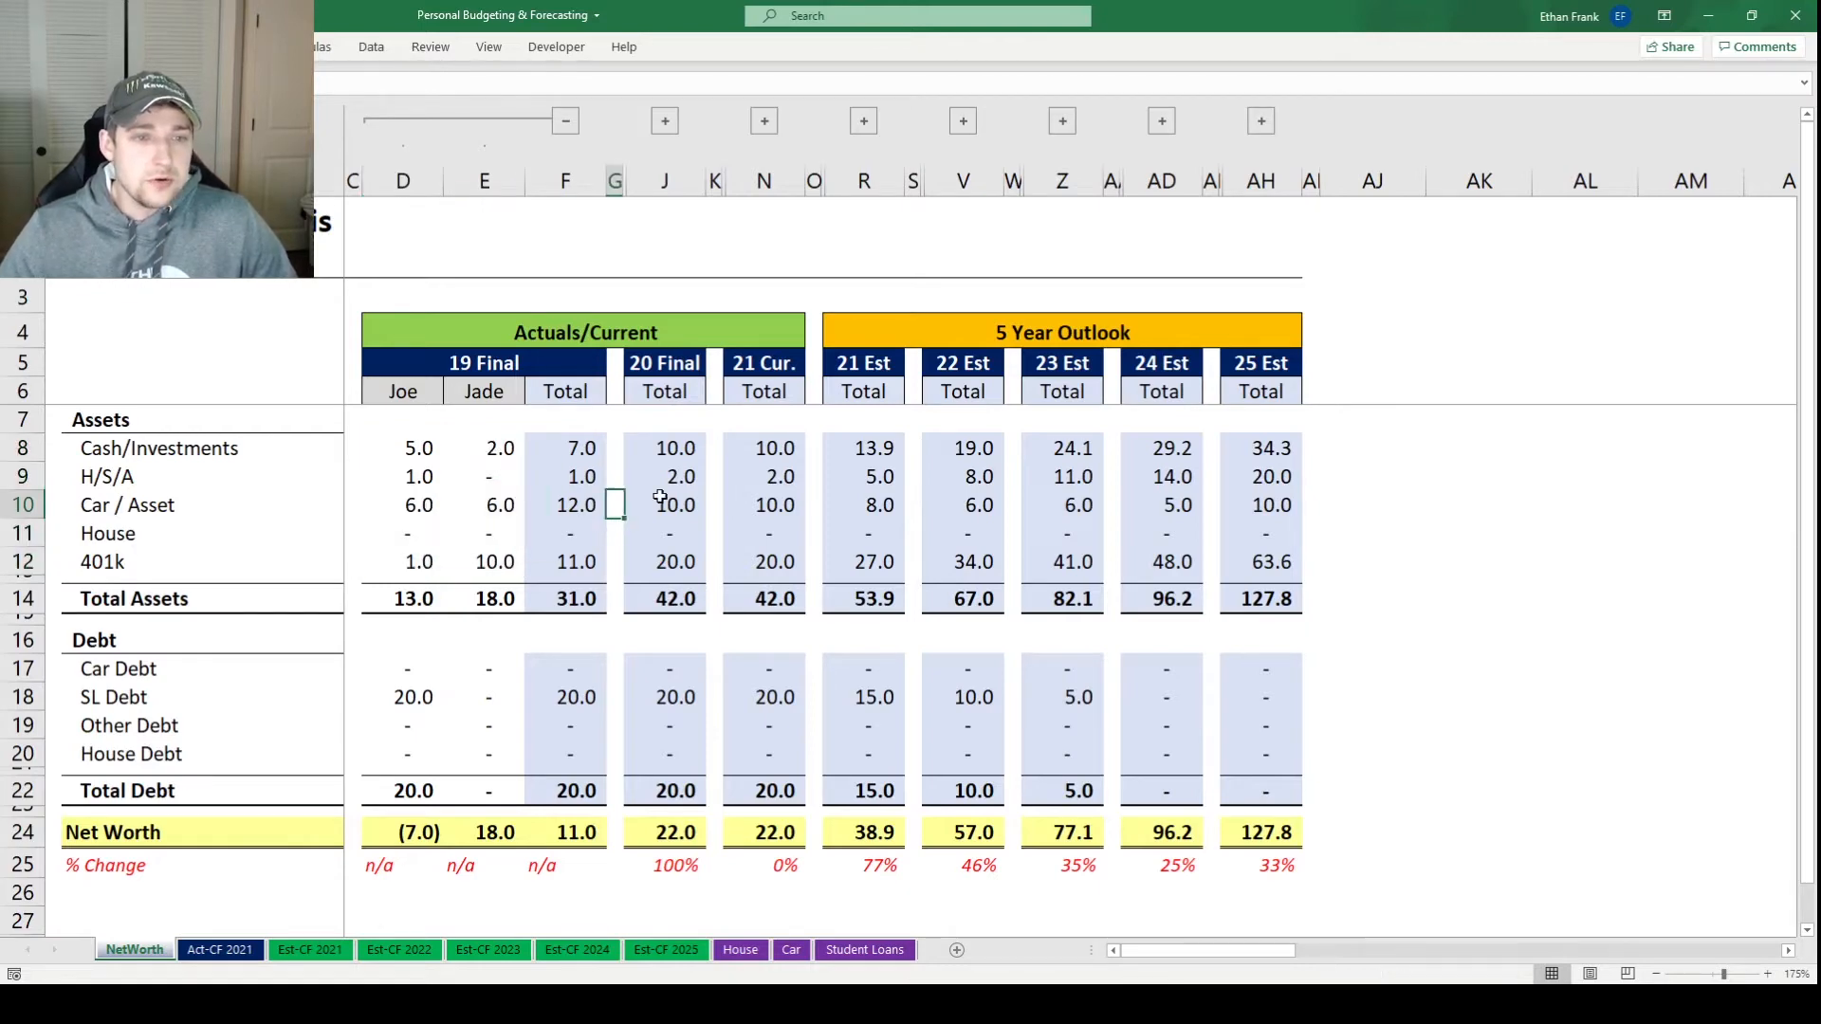
left_click(565, 120)
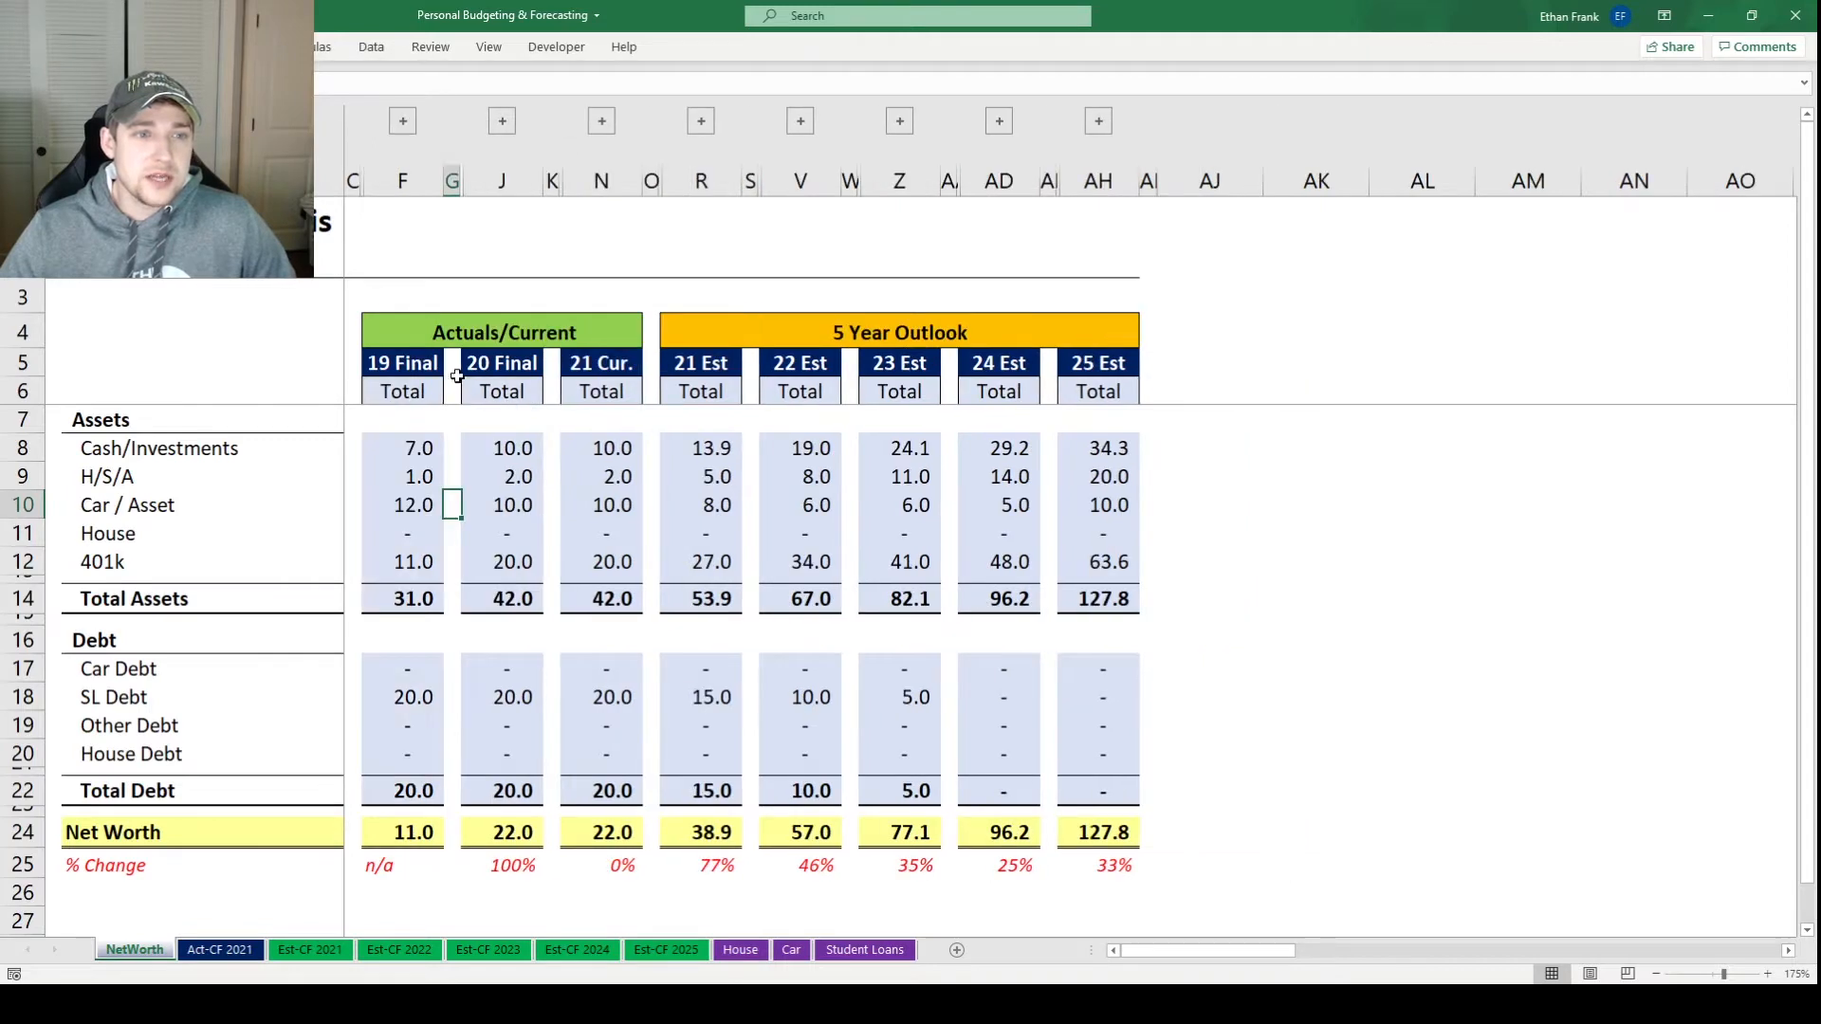
Review the 20 Final asset figures and expand the 21 Cur. columns to examine each person's assets
left_click_drag(512, 368, 482, 616)
left_click(601, 120)
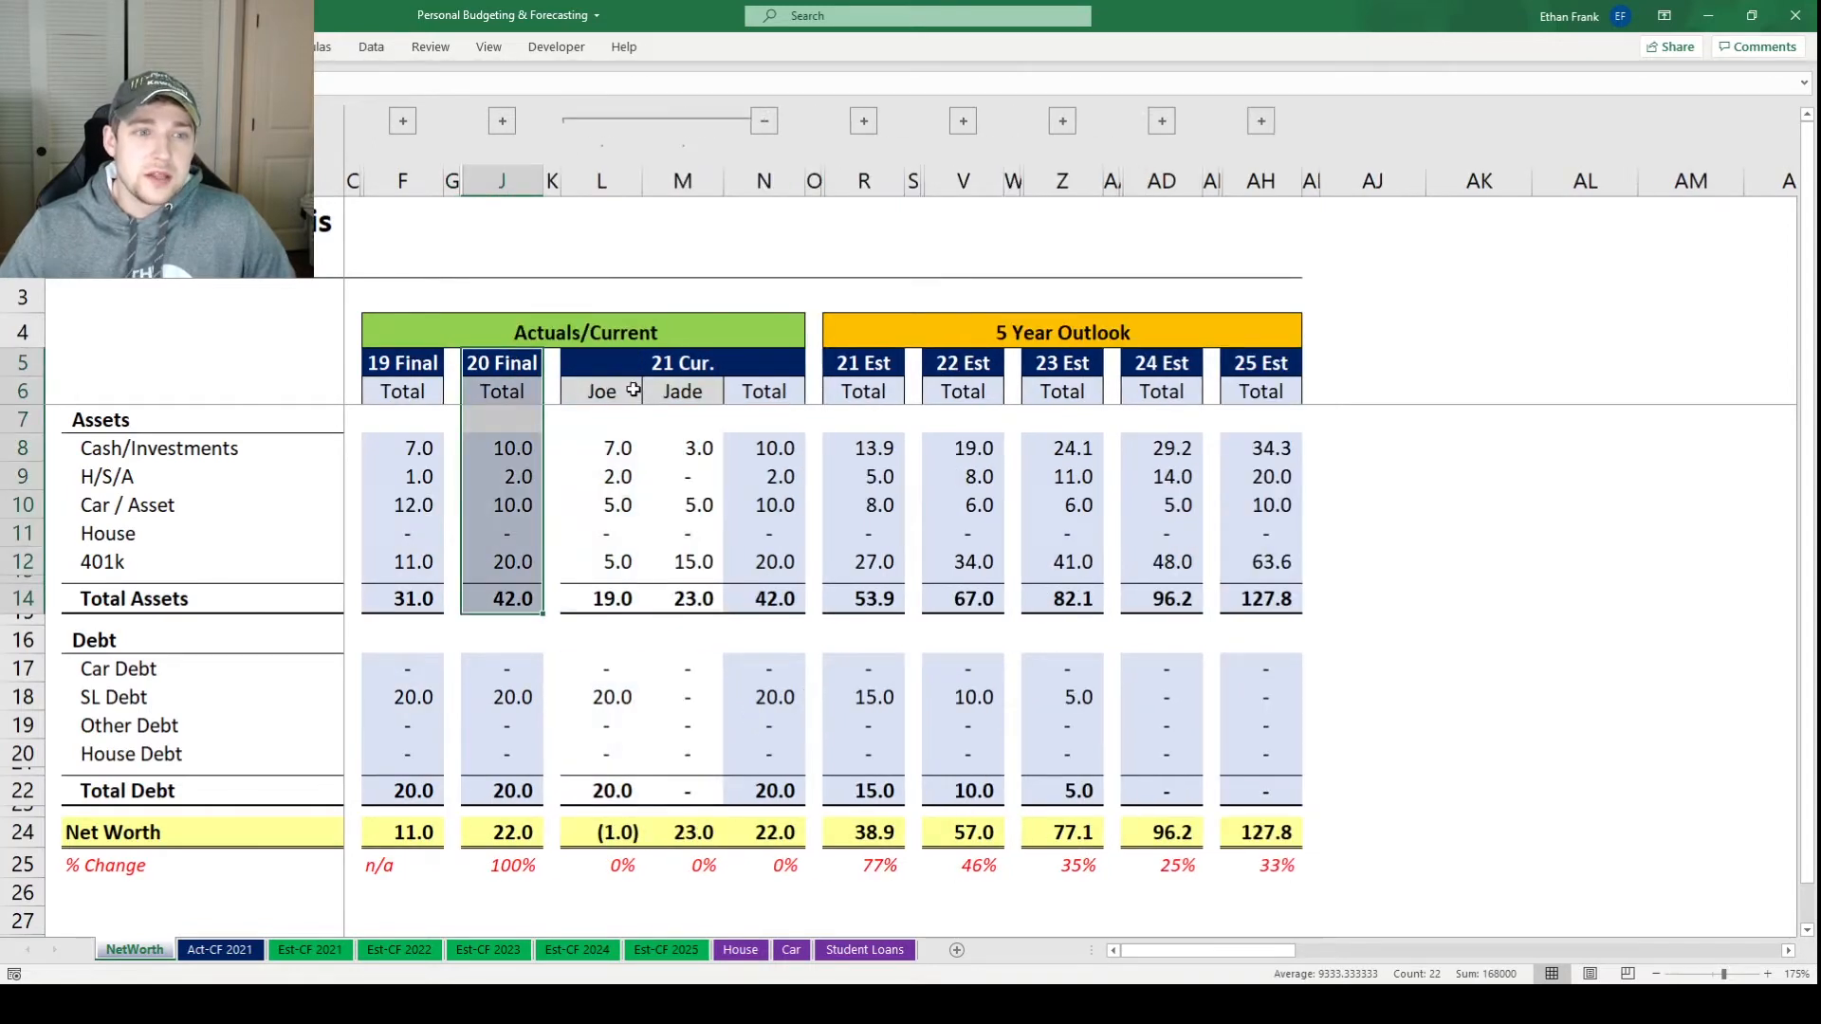
left_click_drag(601, 390, 725, 580)
left_click(644, 579)
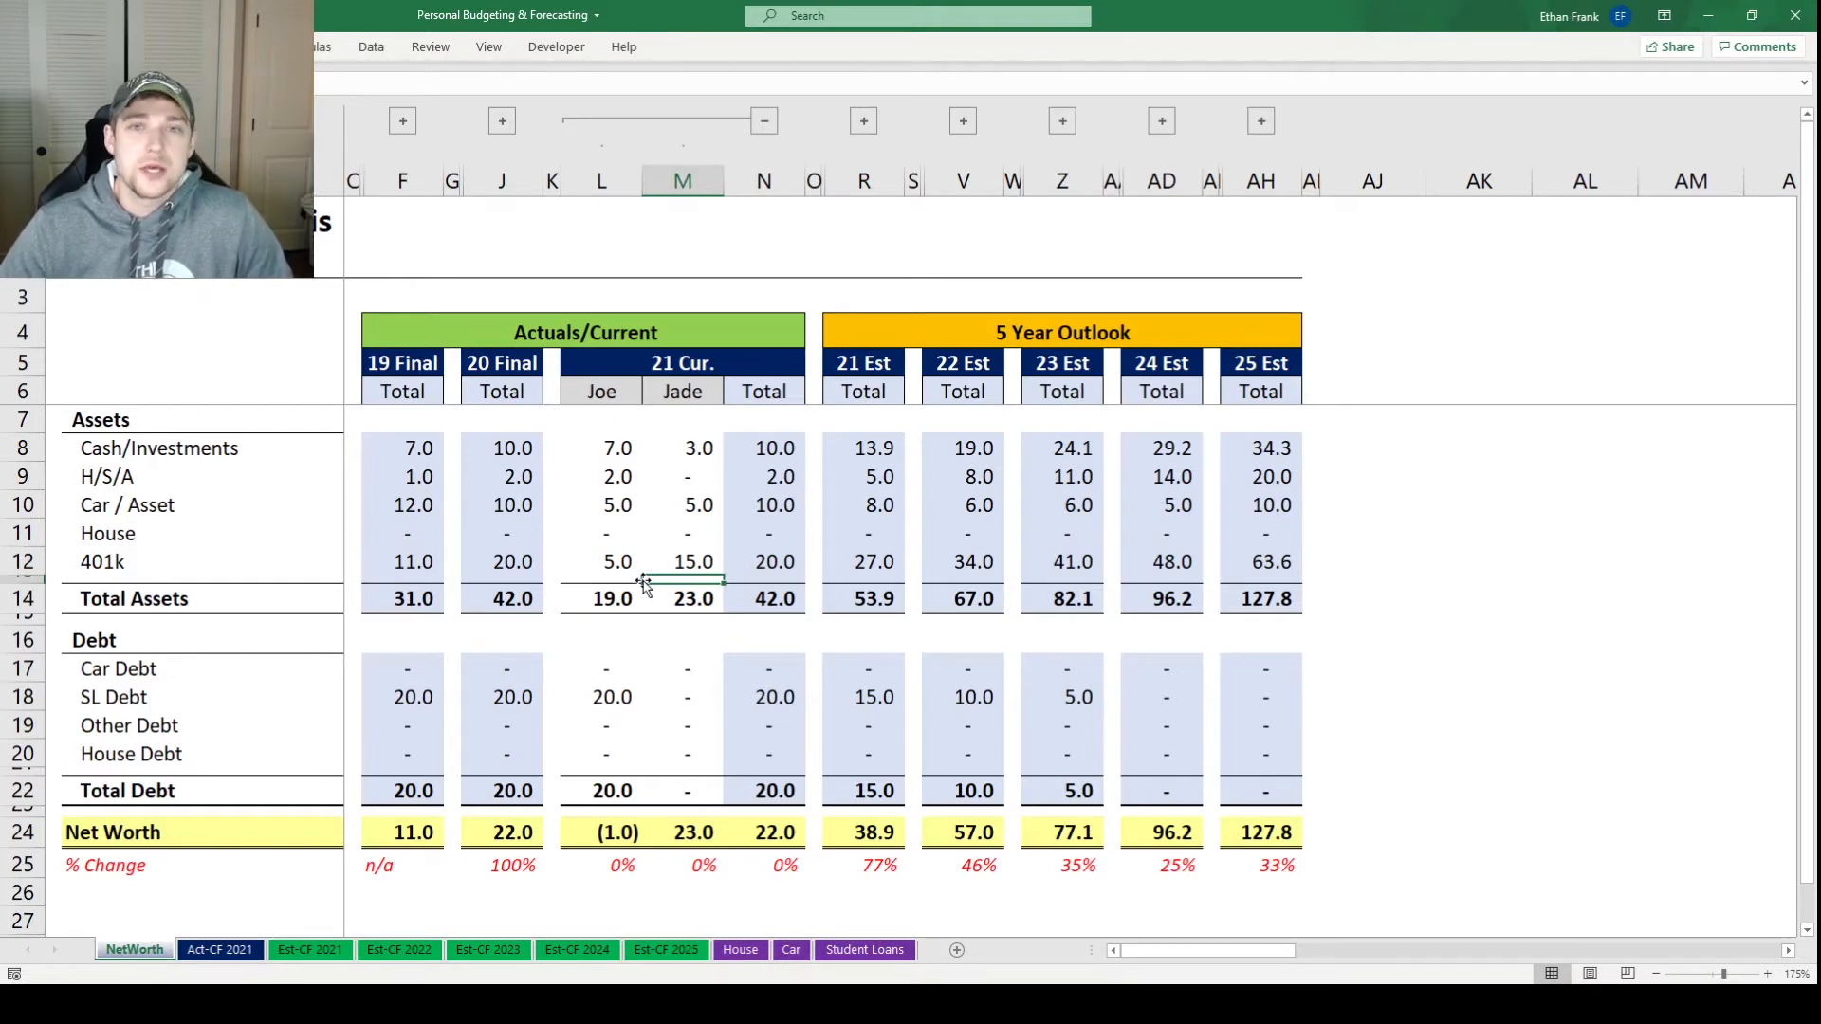
Examine the % Change row and the asset and debt figures of the 5 Year Outlook
left_click_drag(89, 863, 728, 859)
left_click(689, 697)
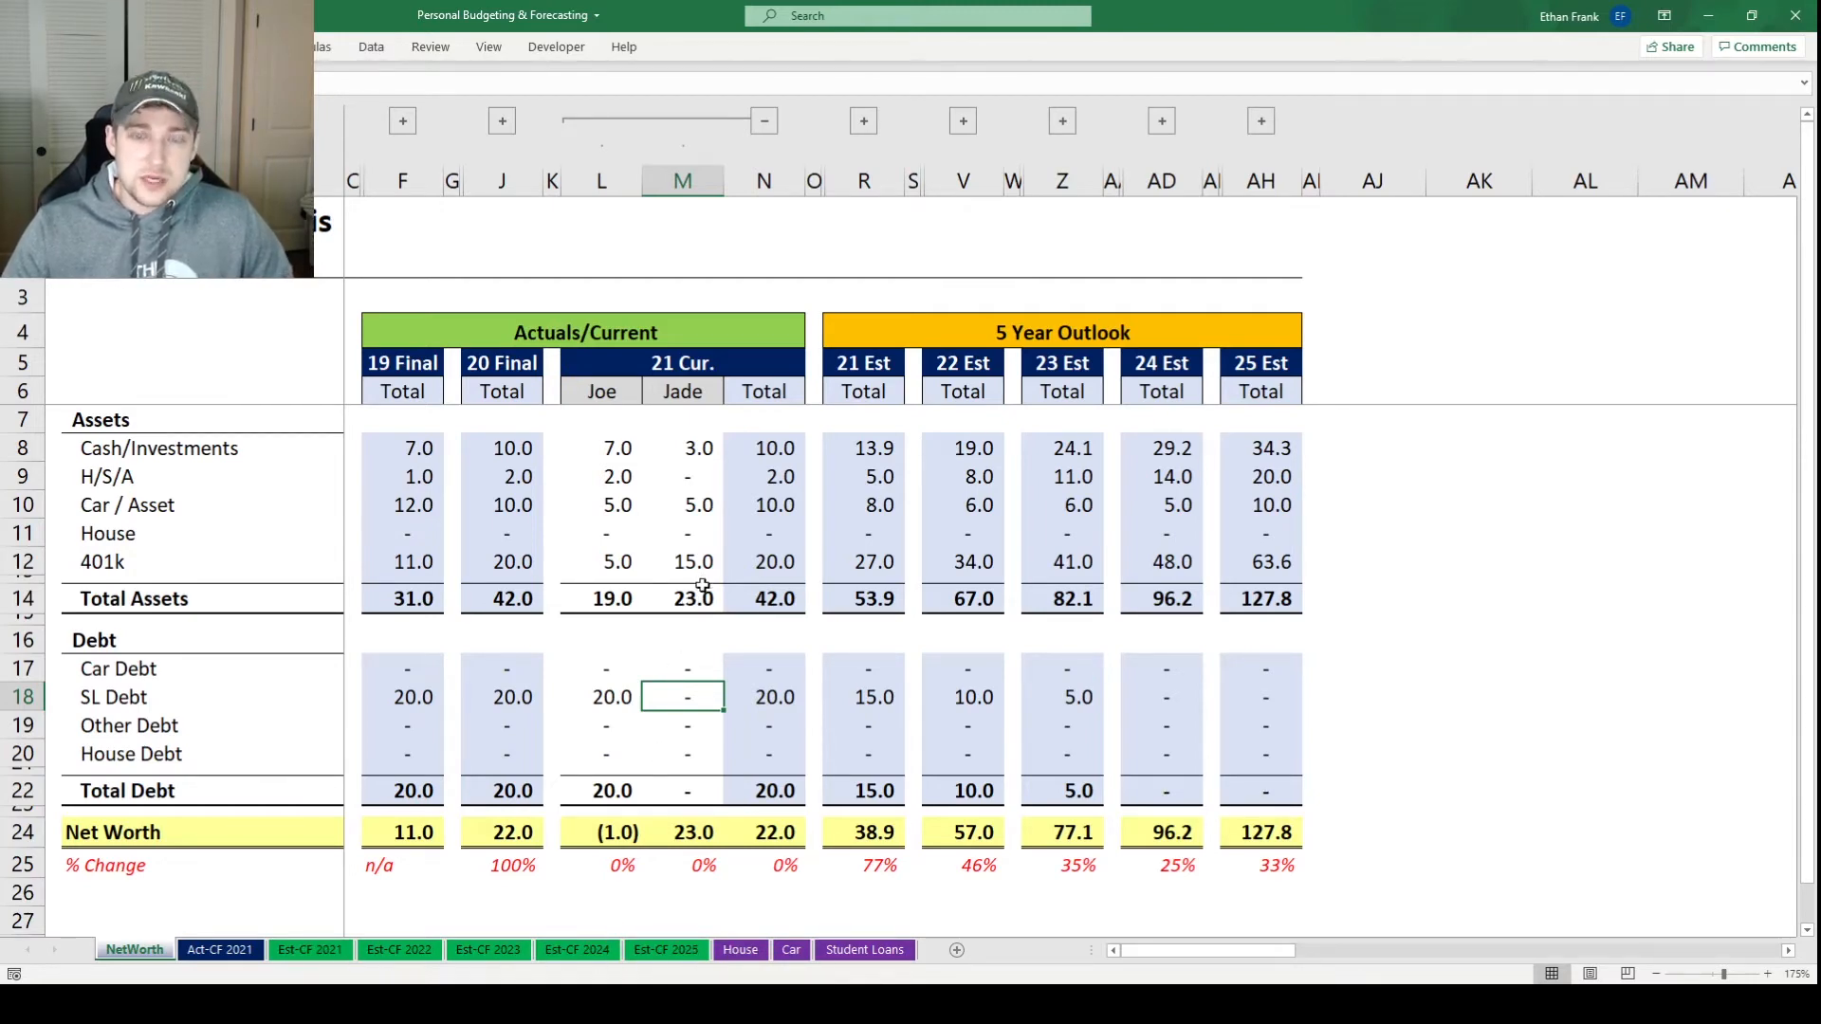
left_click_drag(865, 445, 1271, 757)
left_click(1373, 667)
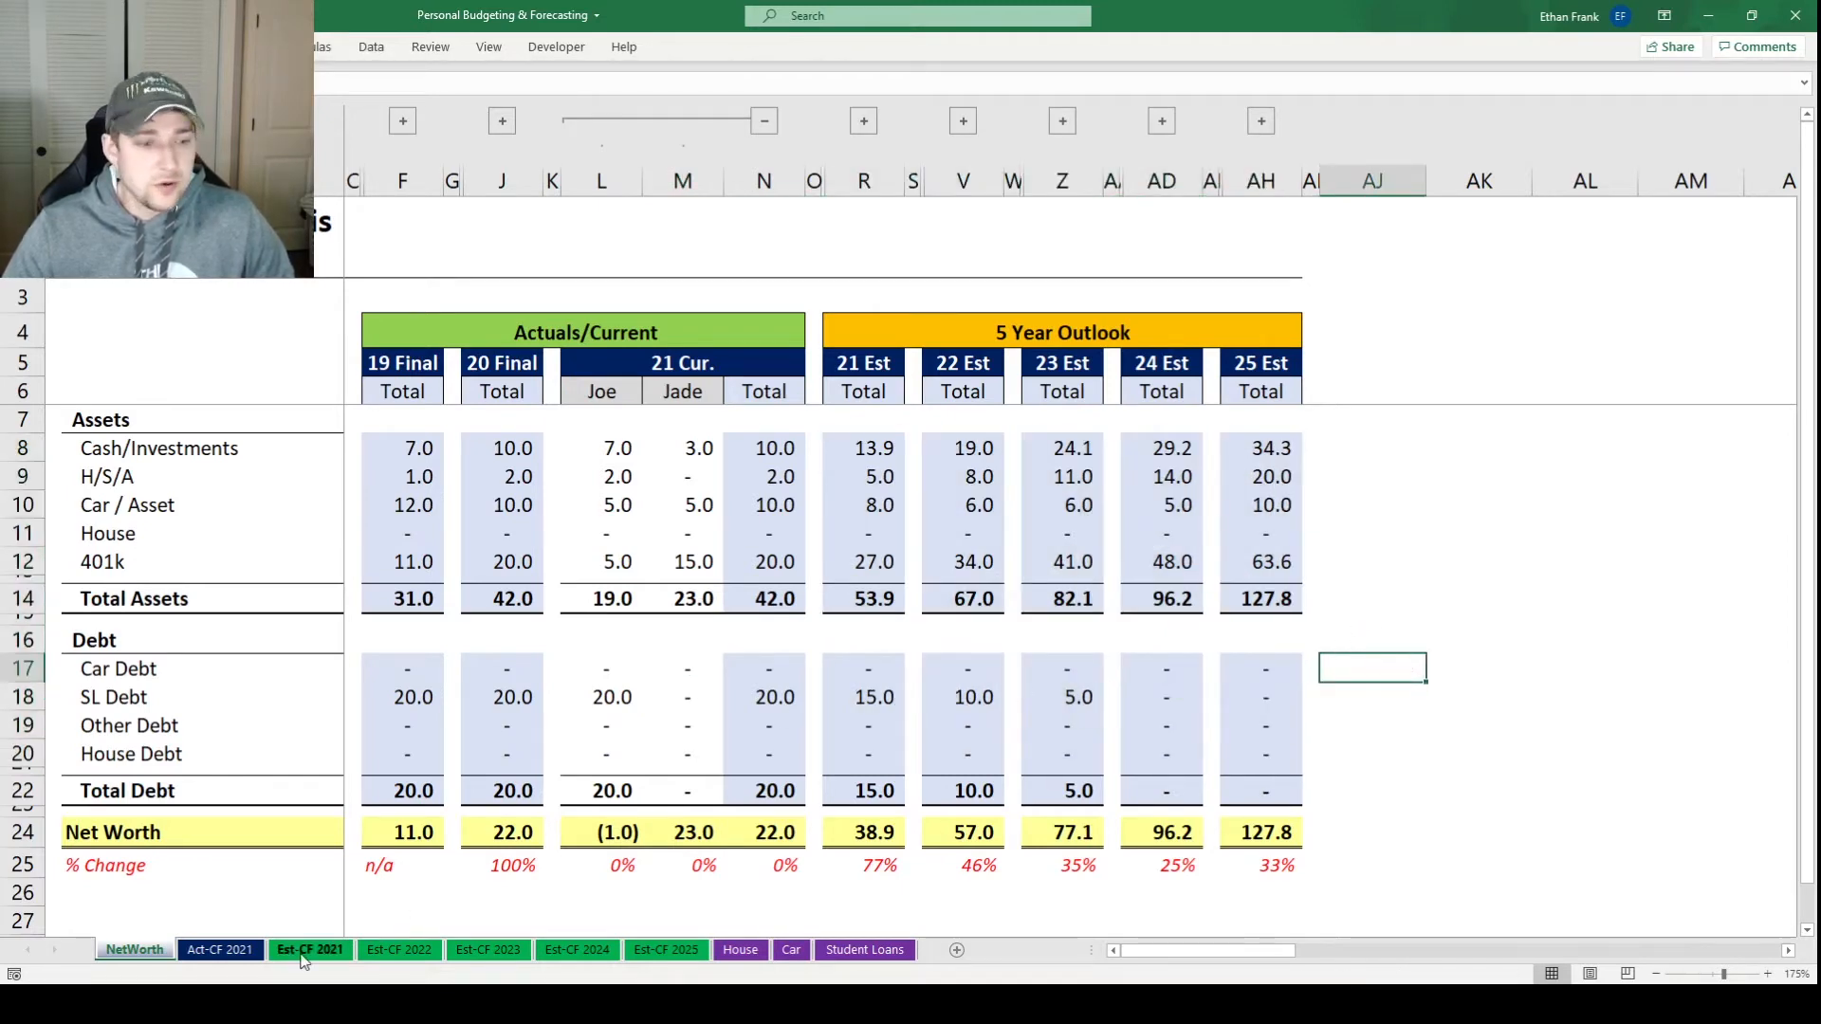
Open the Act-CF 2021 sheet, collapse its row groups to the summary level and check January's total Cash
left_click(221, 950)
left_click(12, 162)
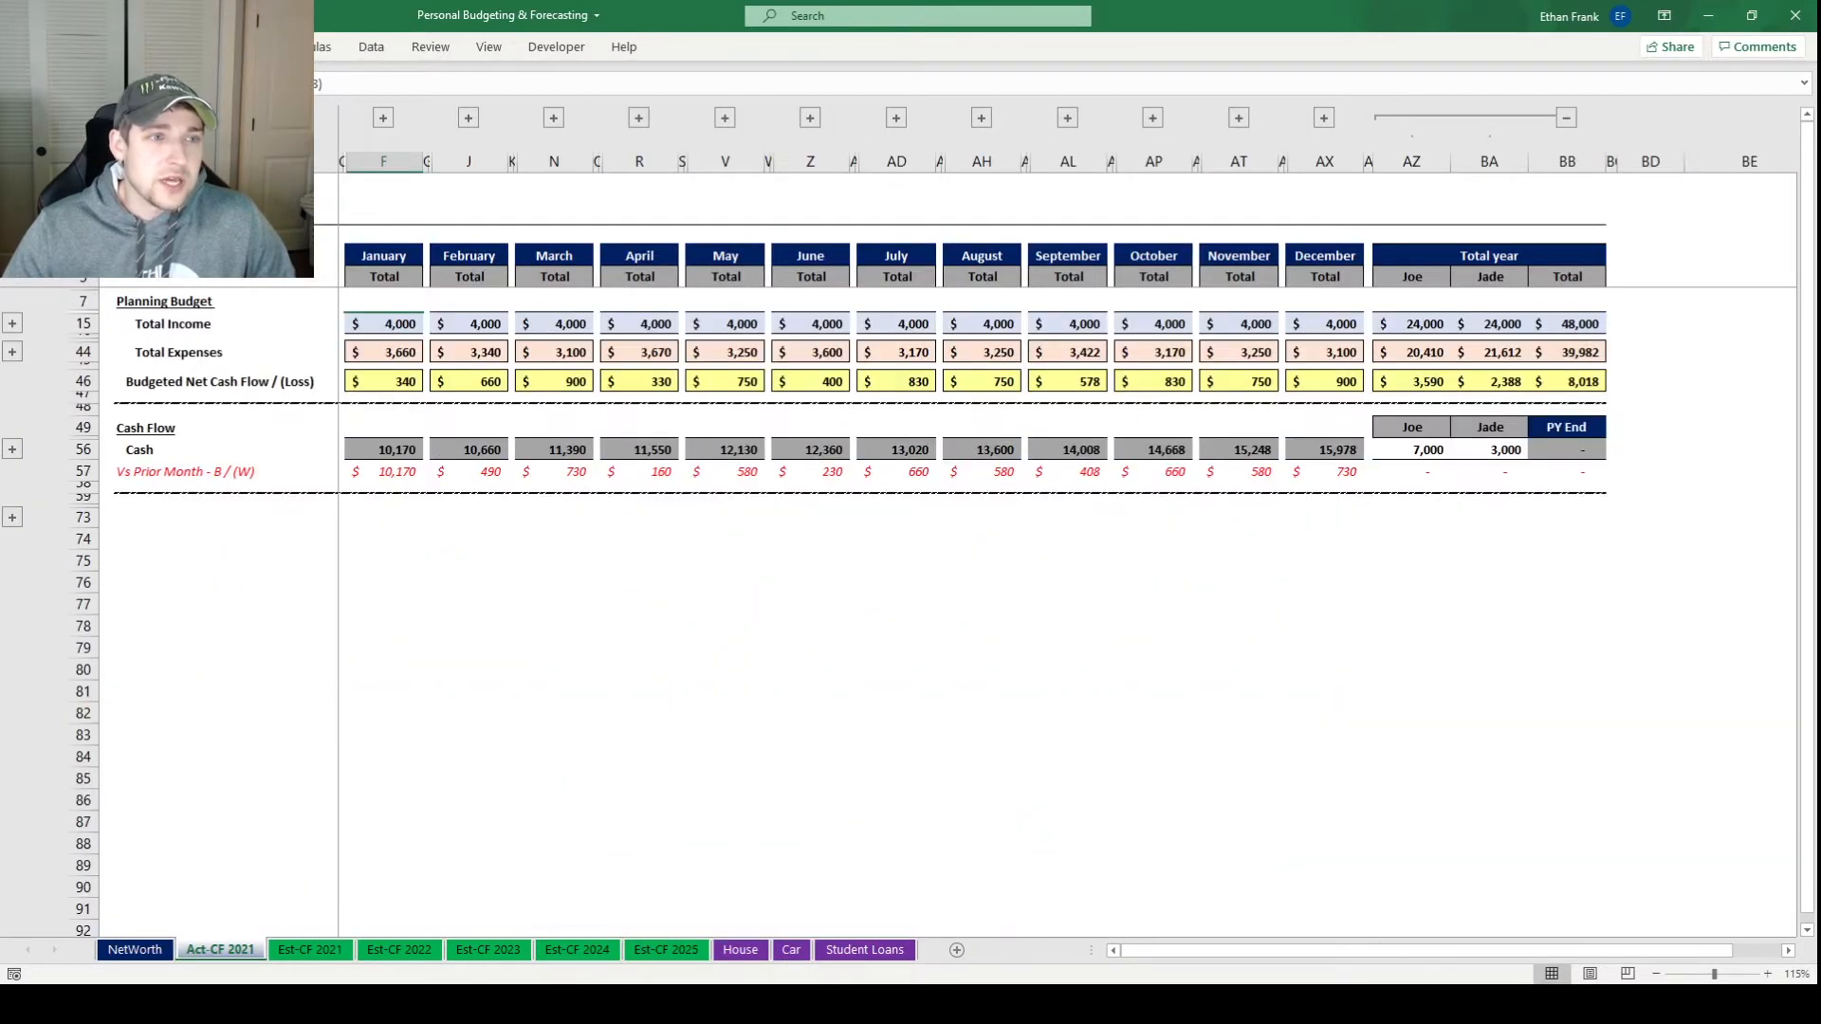
left_click(418, 454)
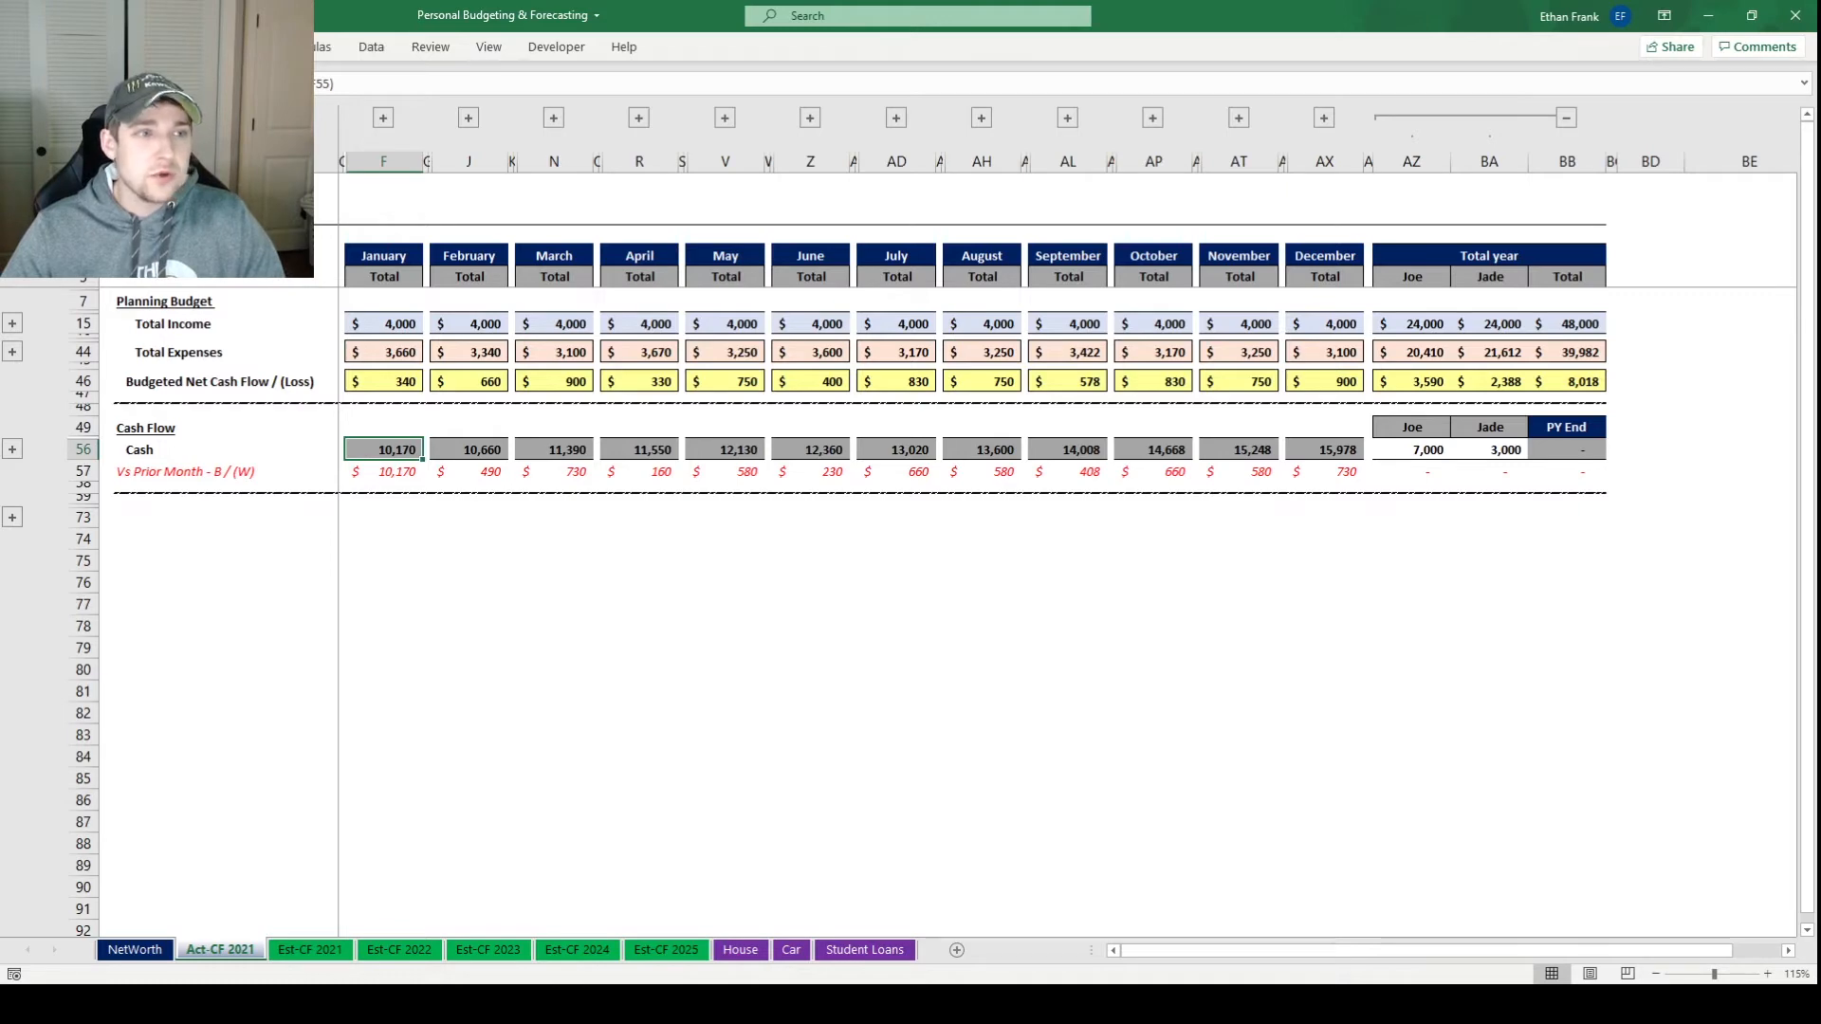
Show the income detail rows of the Planning Budget, keeping the expenses, cash flow and variance detail rows collapsed
left_click(33, 161)
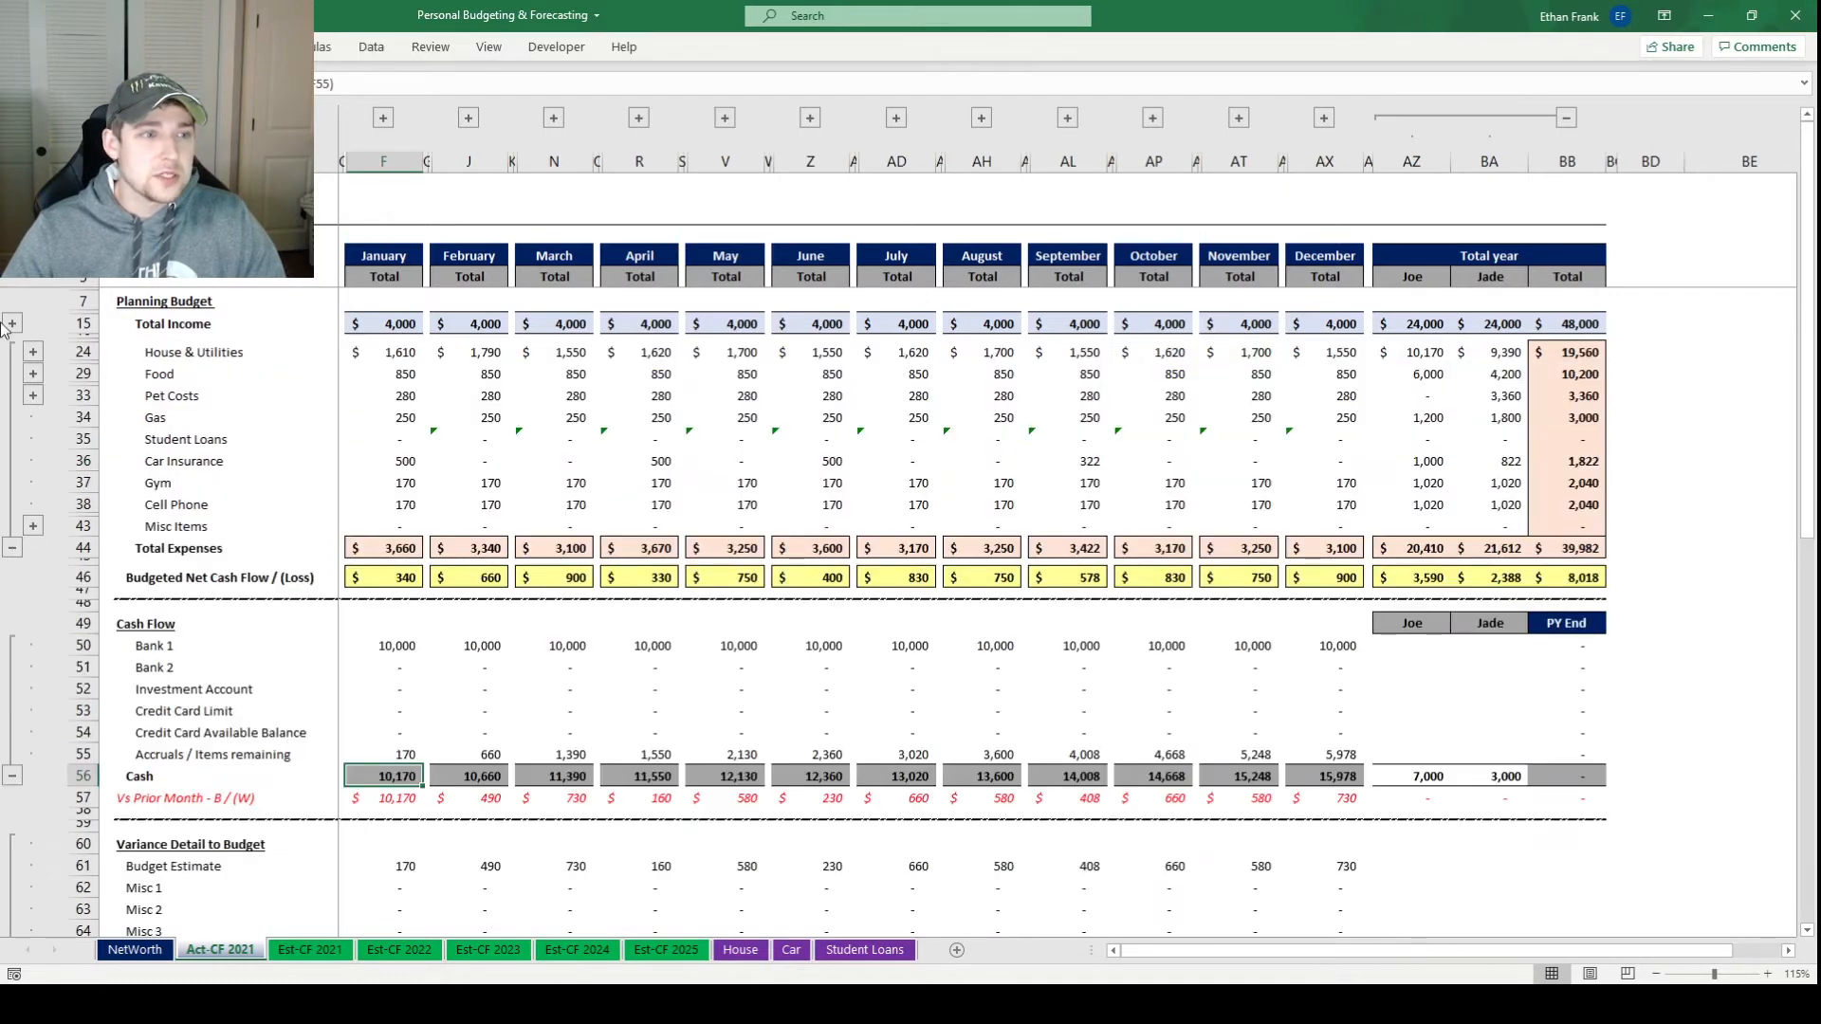
left_click(12, 324)
left_click(12, 700)
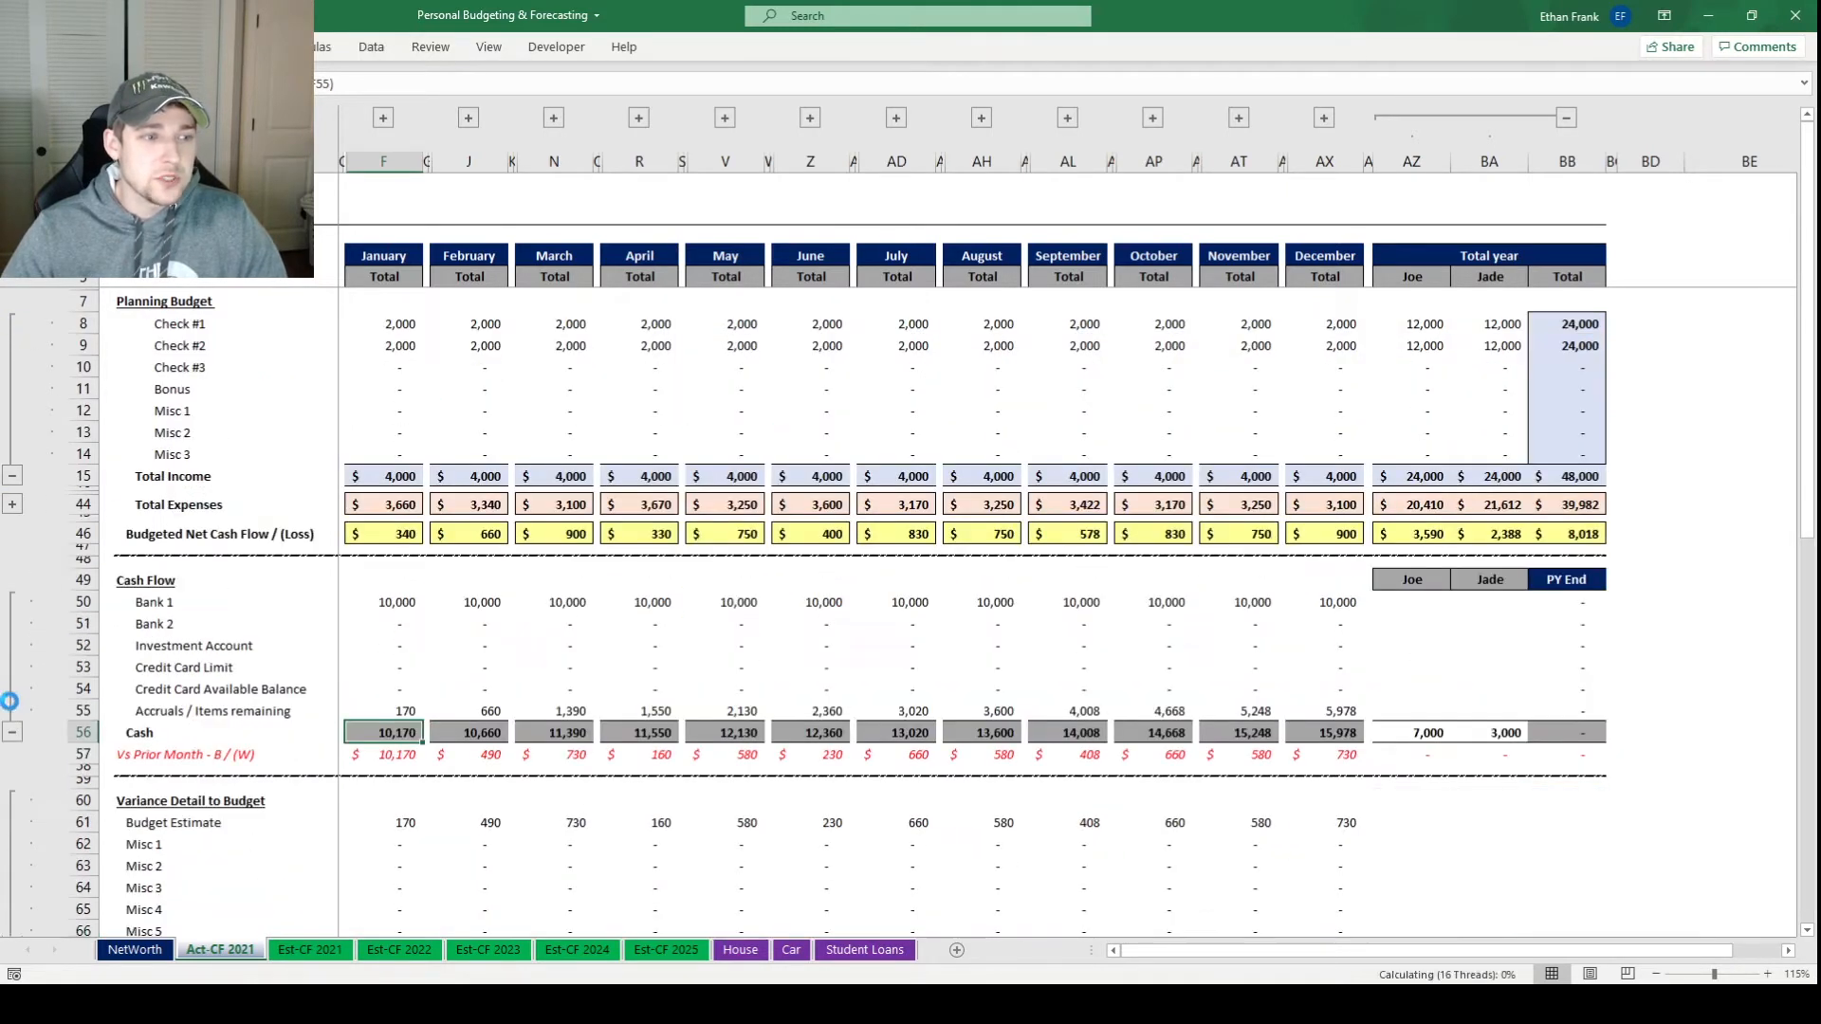
left_click(12, 734)
left_click(13, 726)
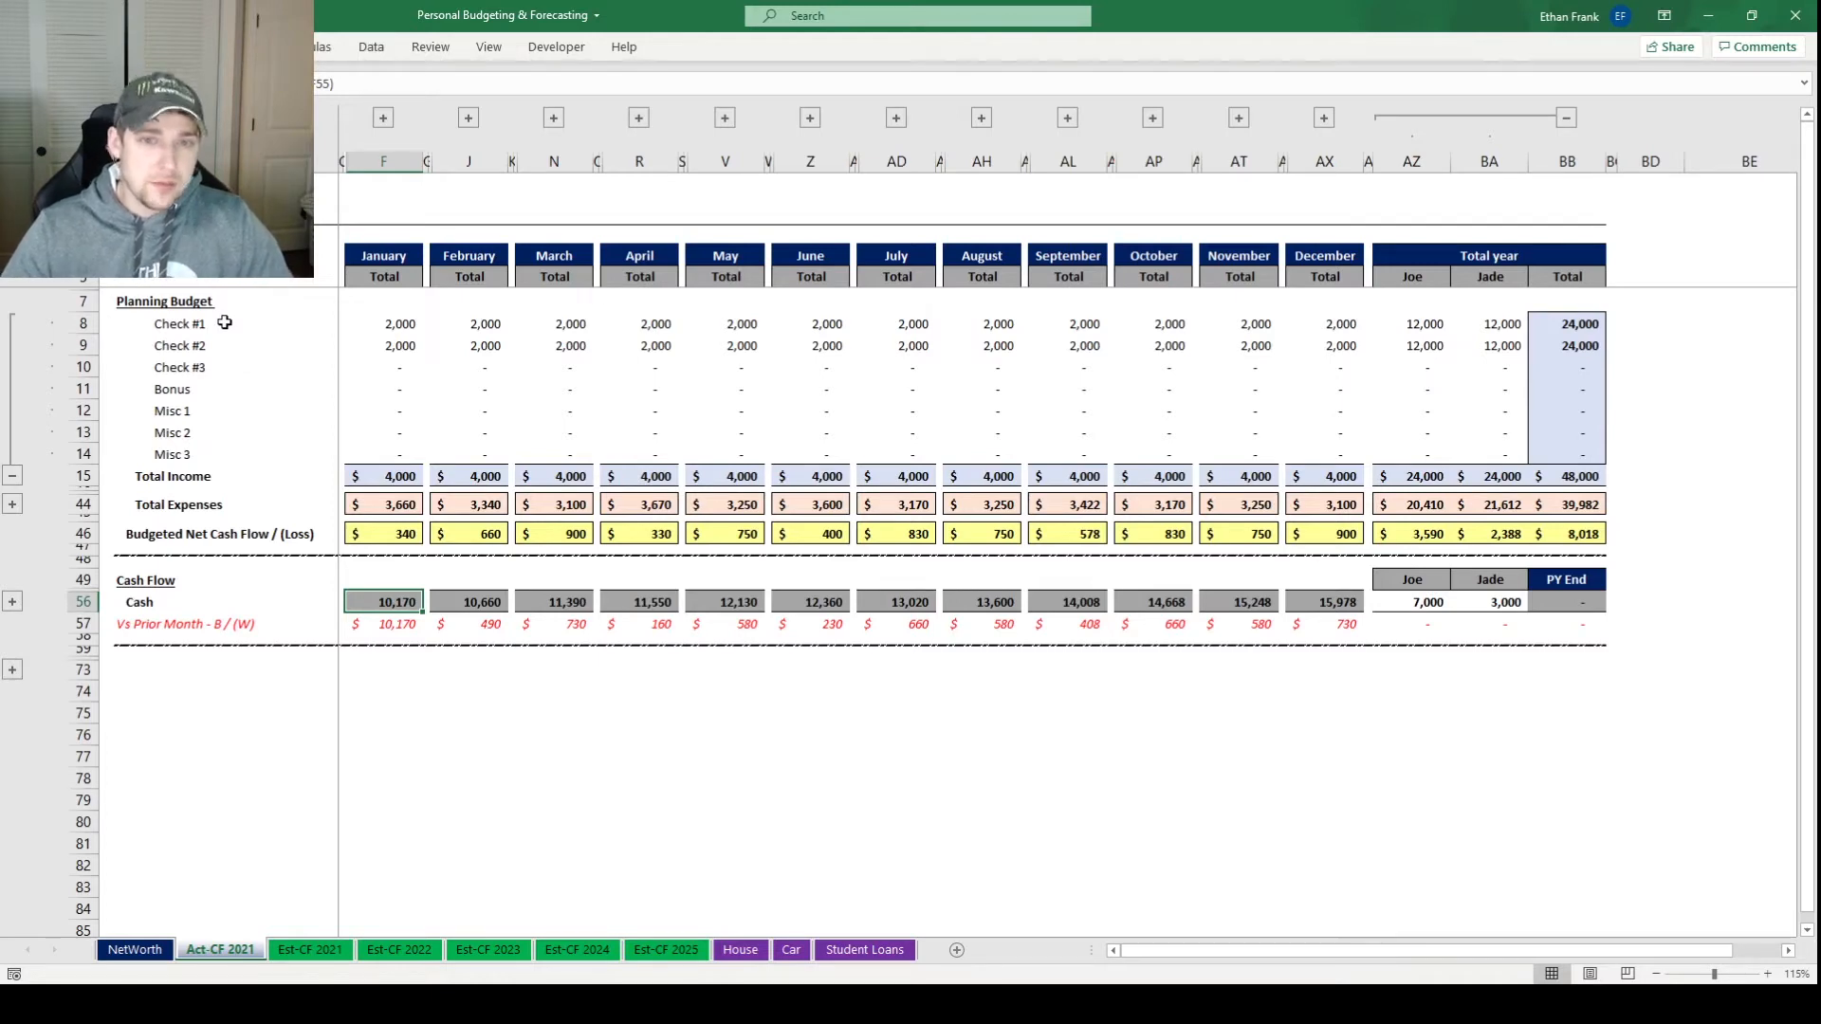
Expand the January columns by person and examine the income categories from Check #1 to Misc 3
left_click(383, 117)
left_click_drag(397, 326, 474, 347)
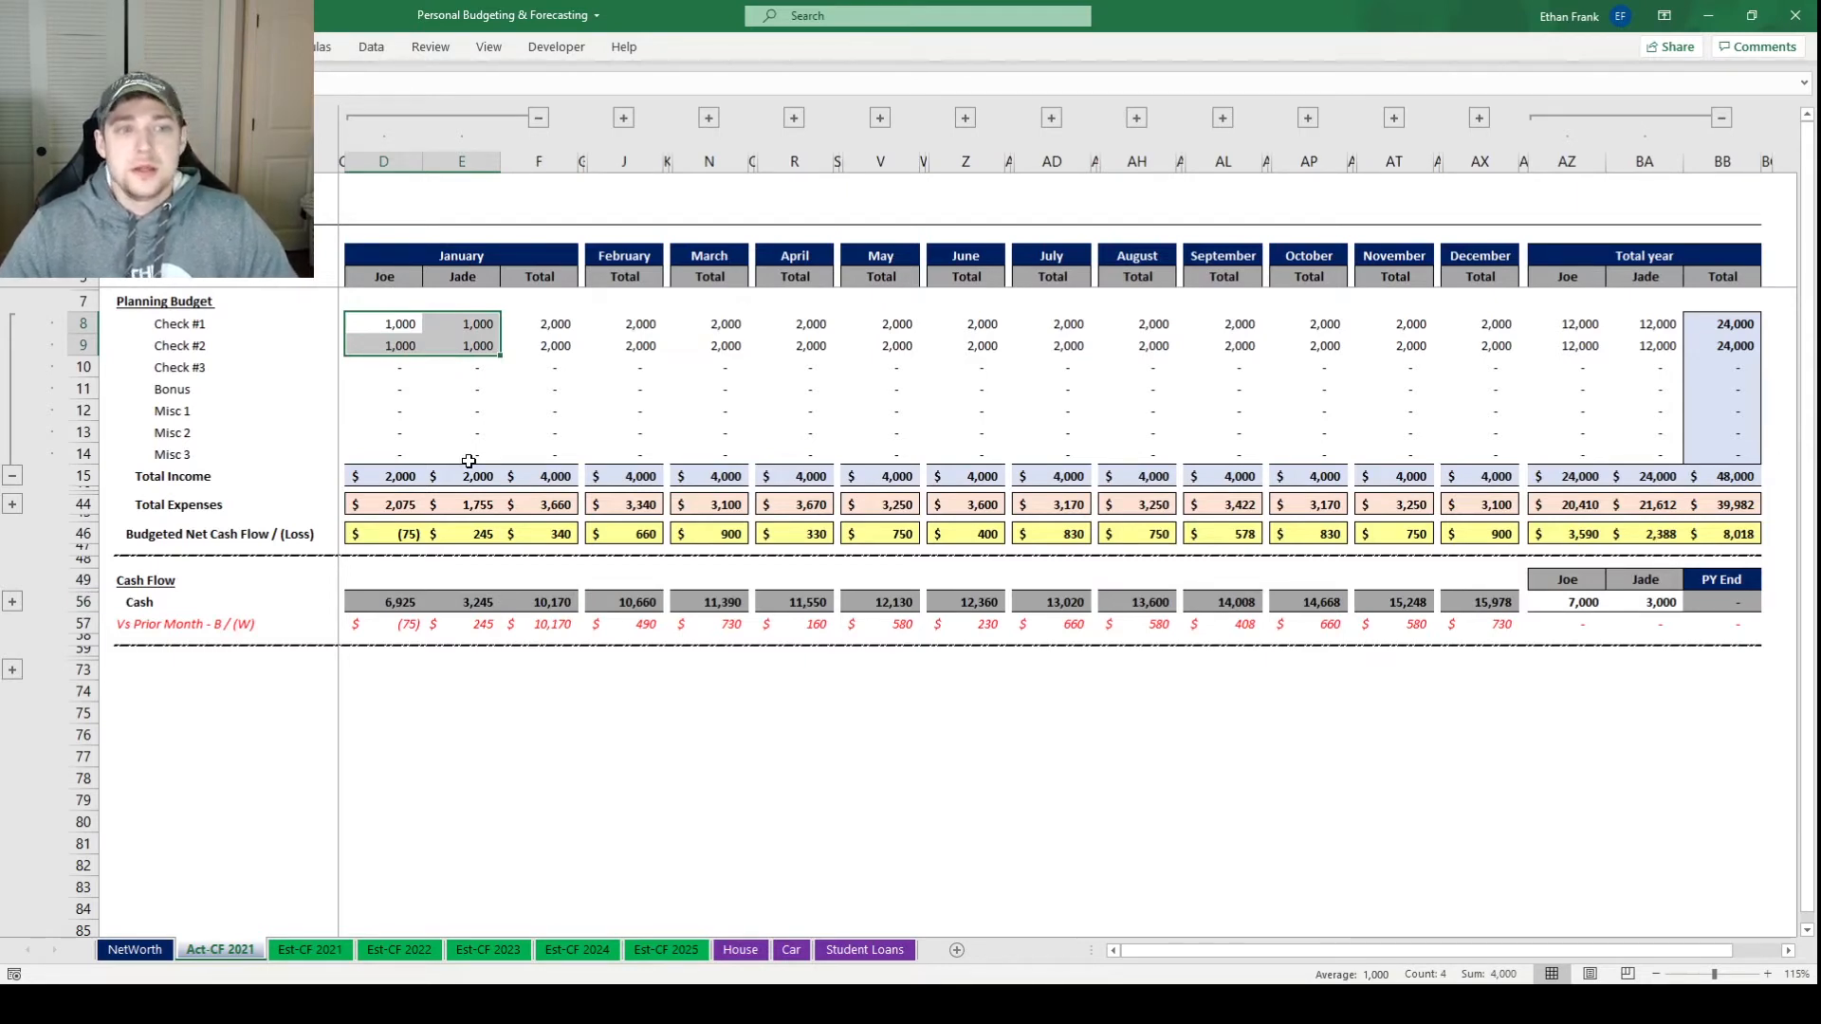
left_click_drag(226, 325, 220, 470)
left_click(218, 393)
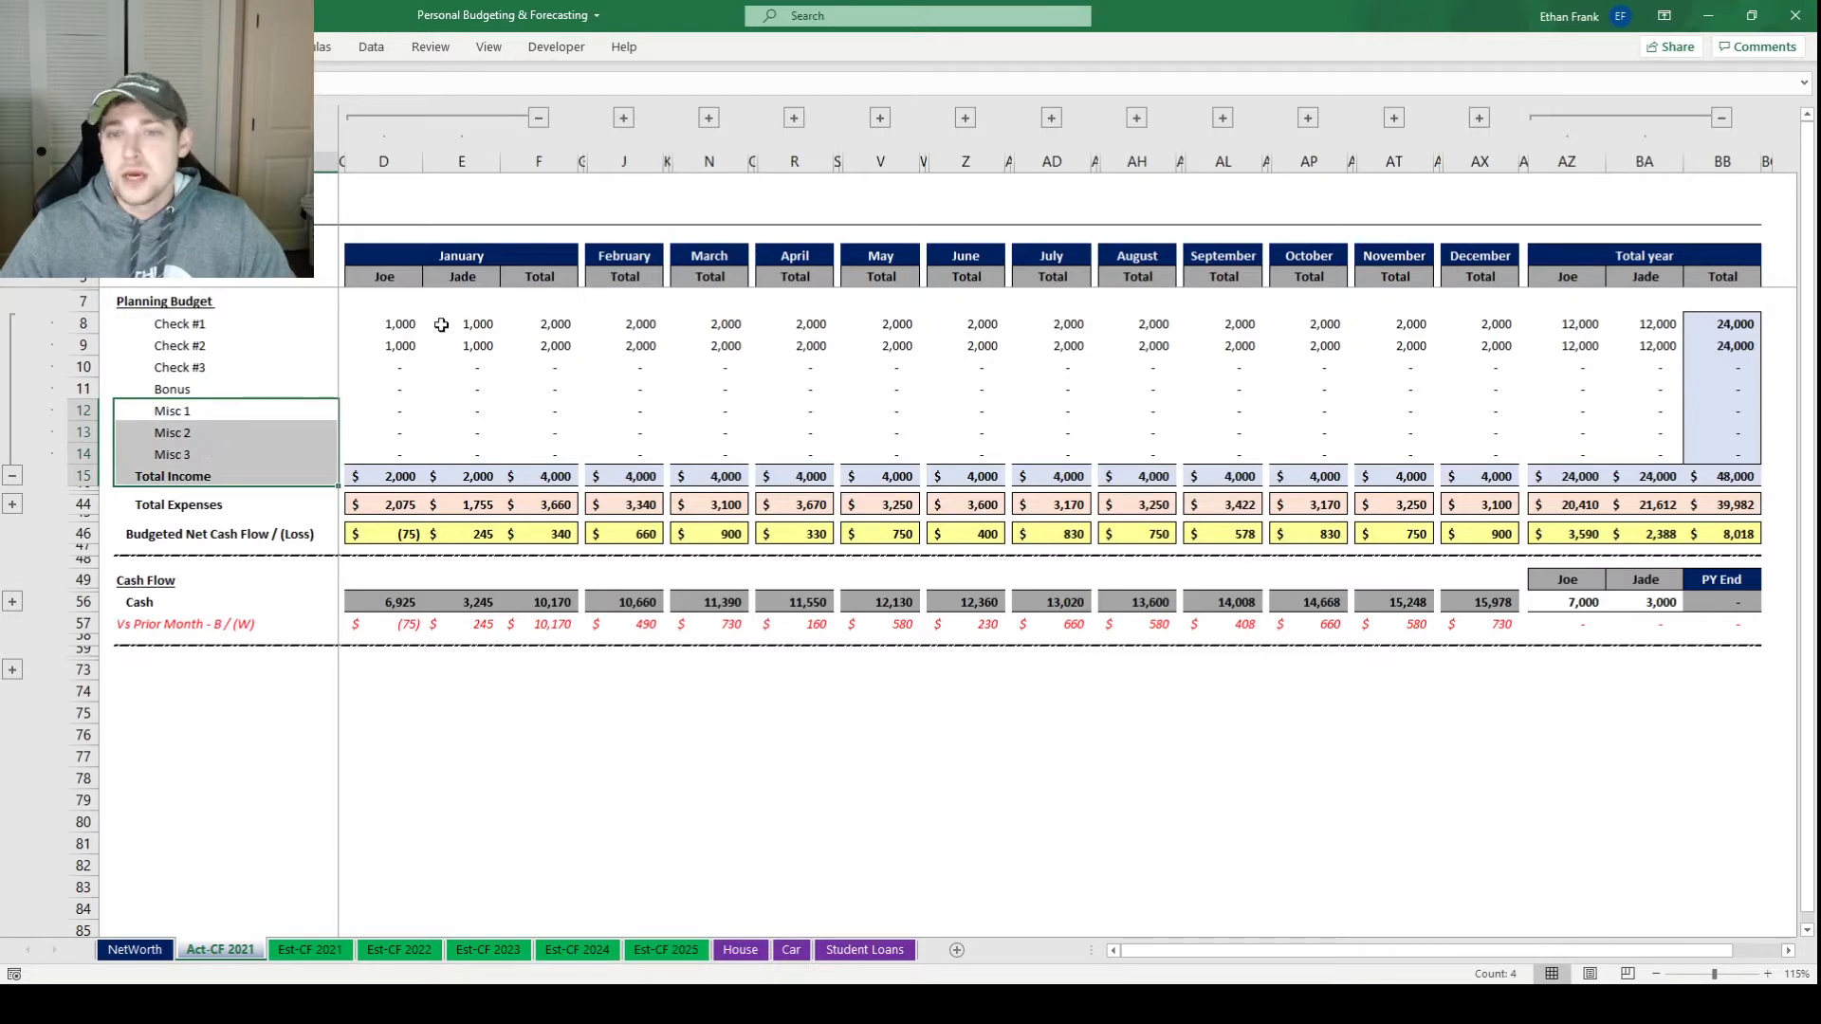
left_click_drag(401, 322, 455, 433)
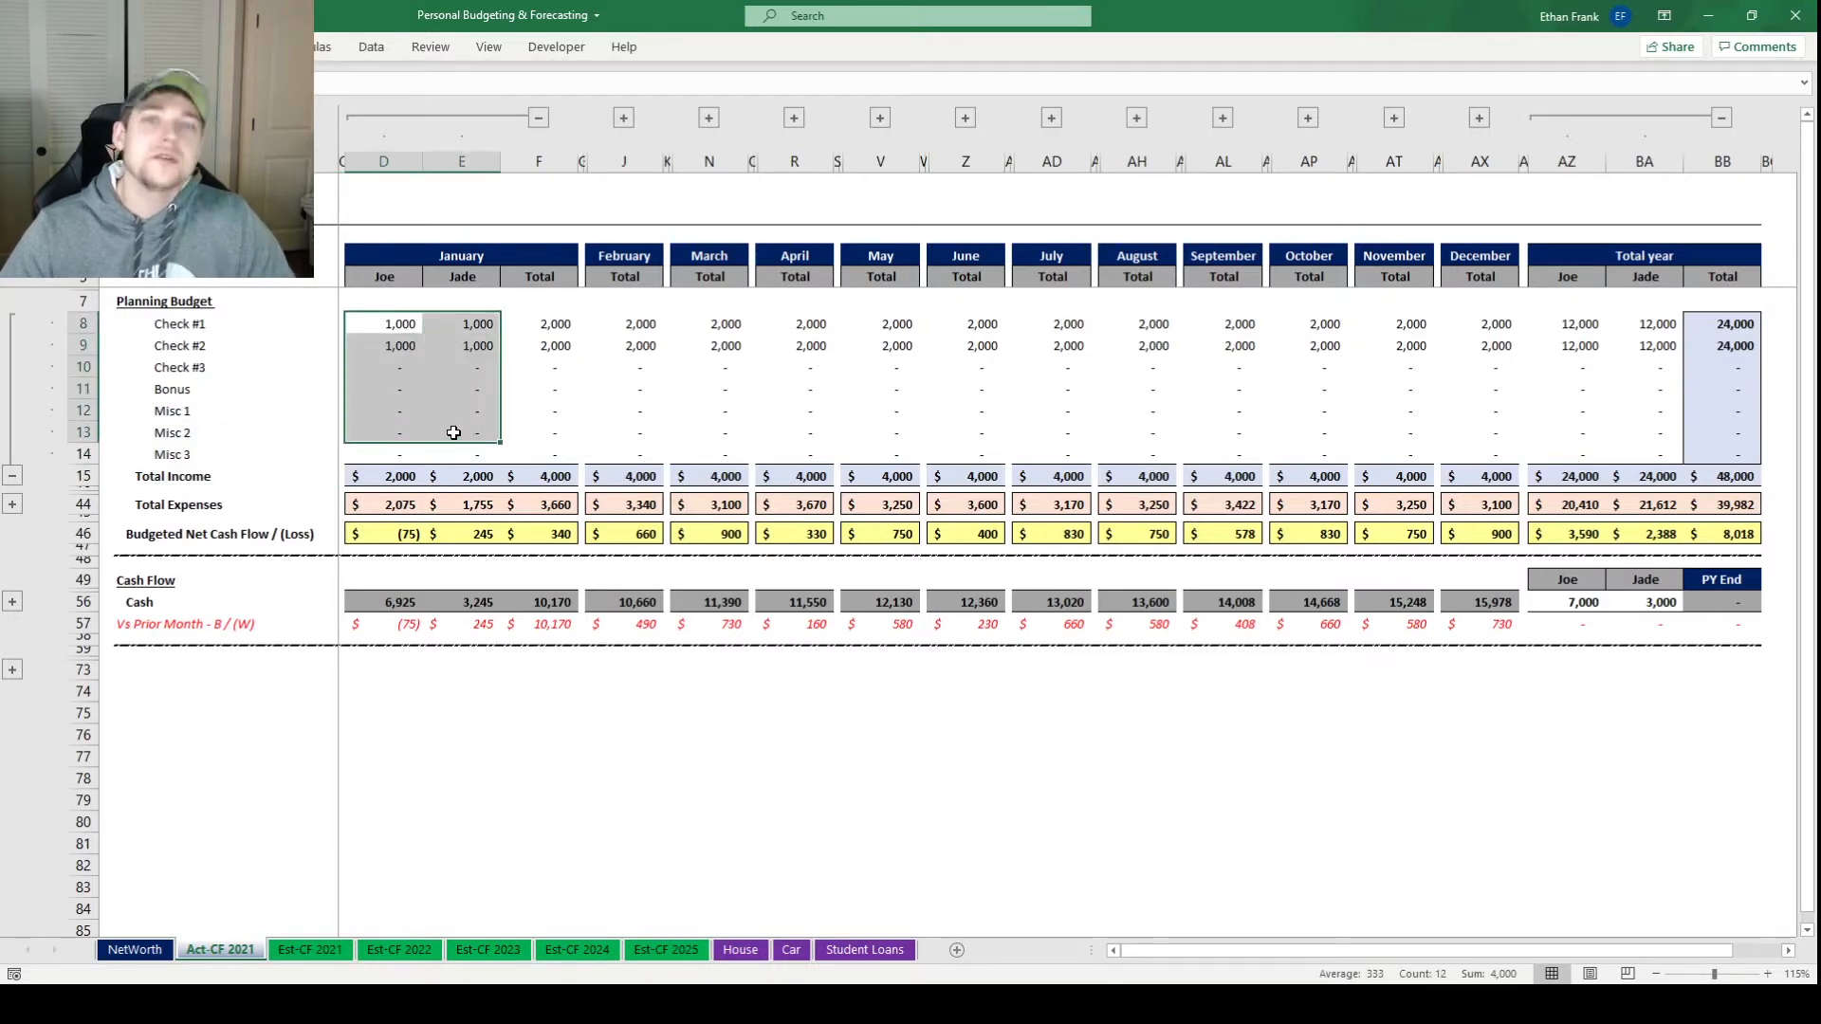
left_click(434, 434)
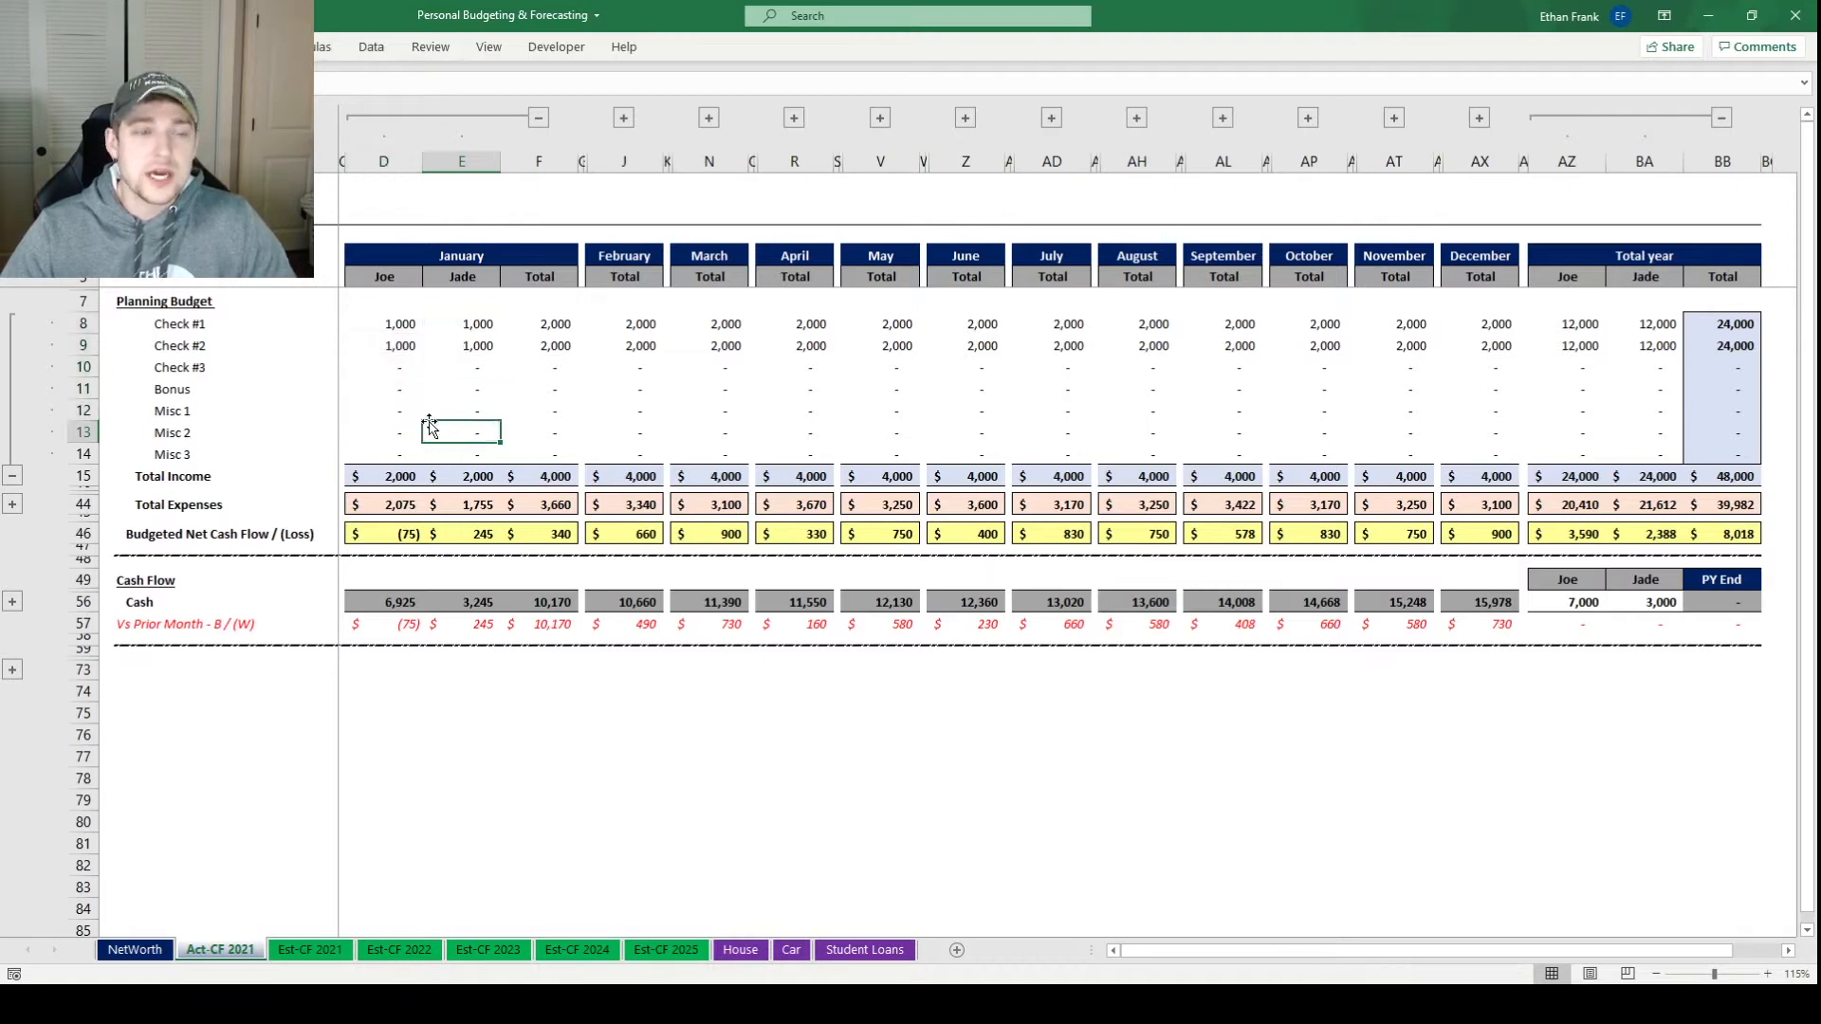
Review January's Total Income and Budgeted Net Cash Flow, and the Check #2 amounts through December
left_click_drag(376, 481, 567, 482)
left_click(386, 534)
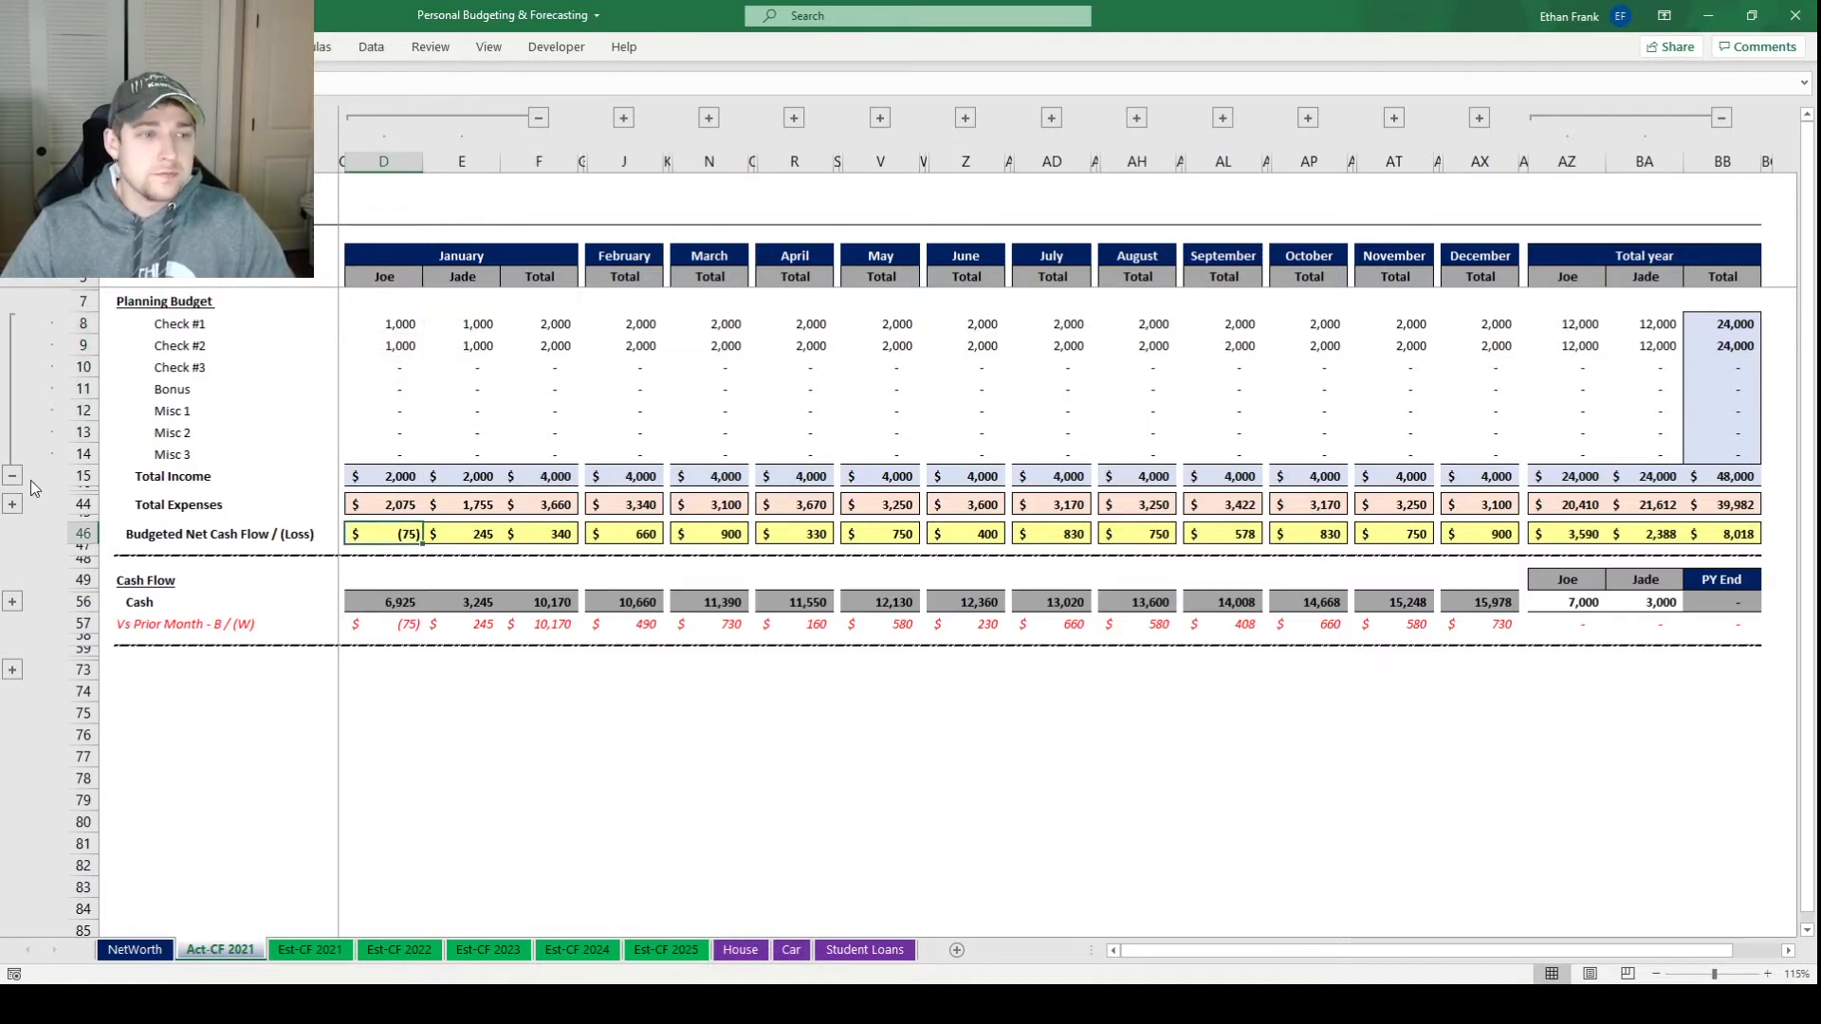
left_click_drag(387, 344, 1454, 347)
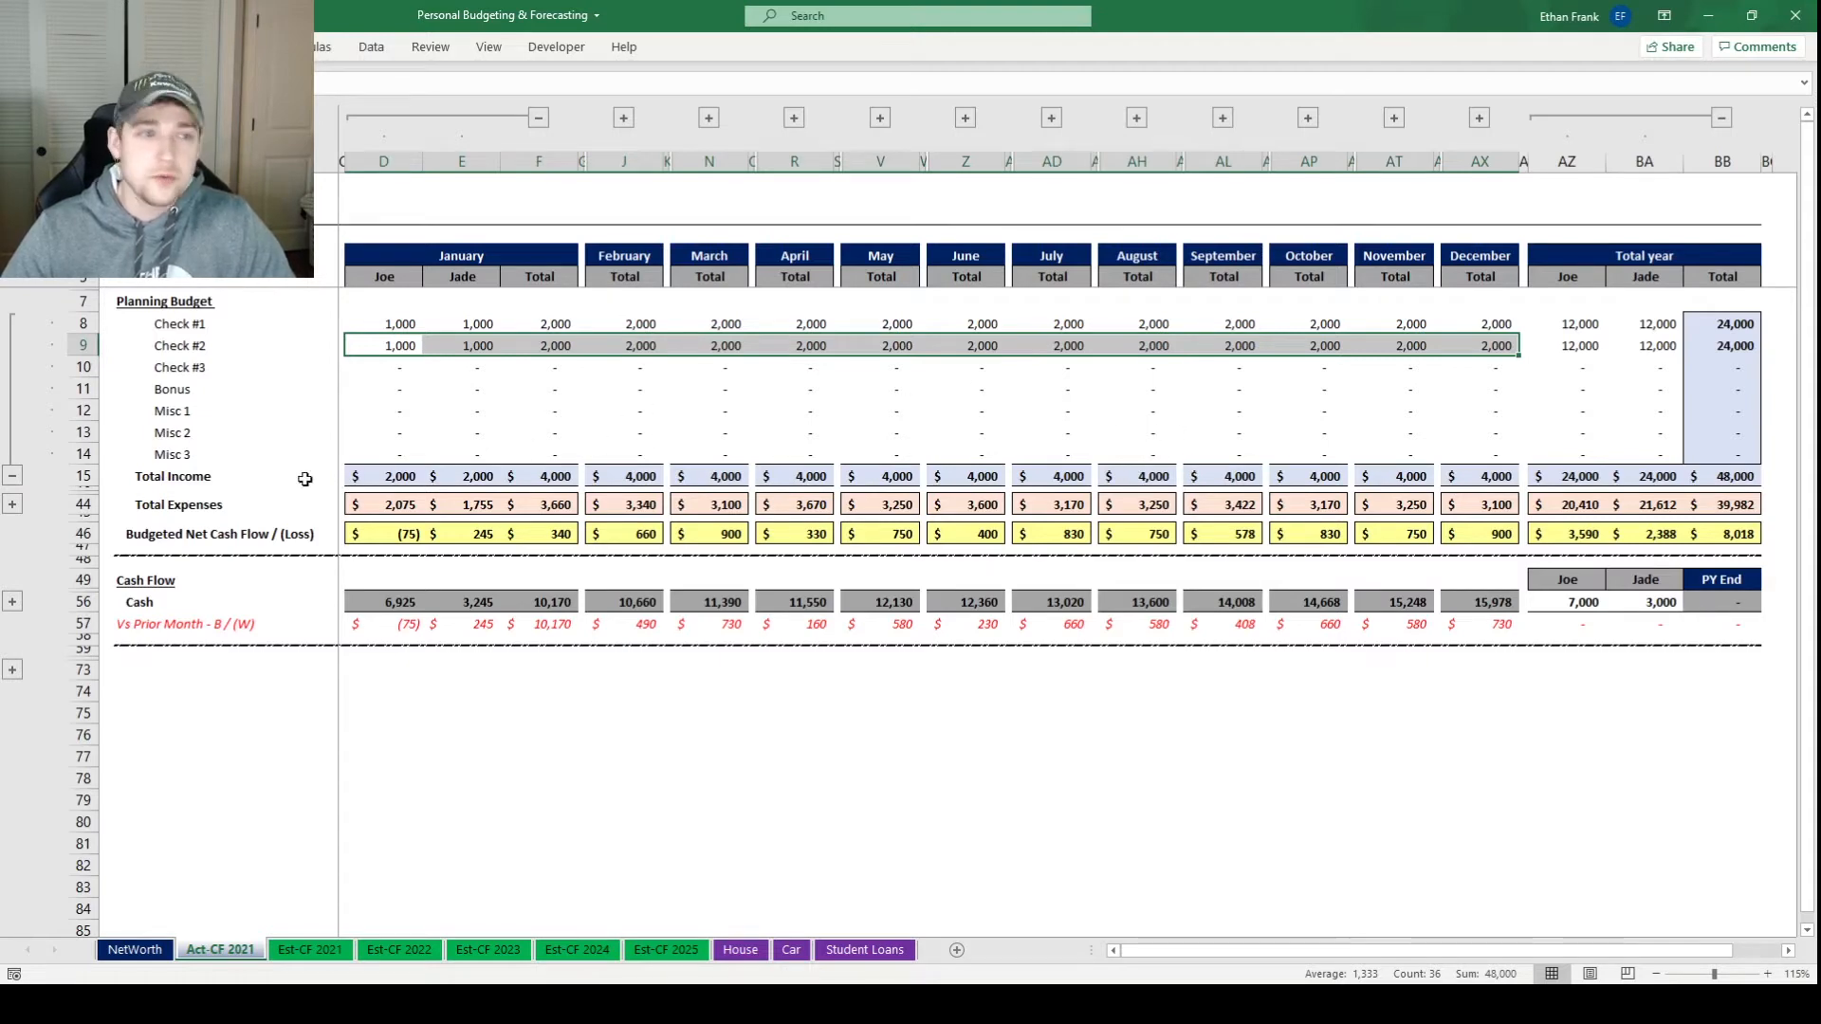
Collapse the income detail rows and expand the categories under Total Expenses
left_click(16, 484)
left_click(190, 352)
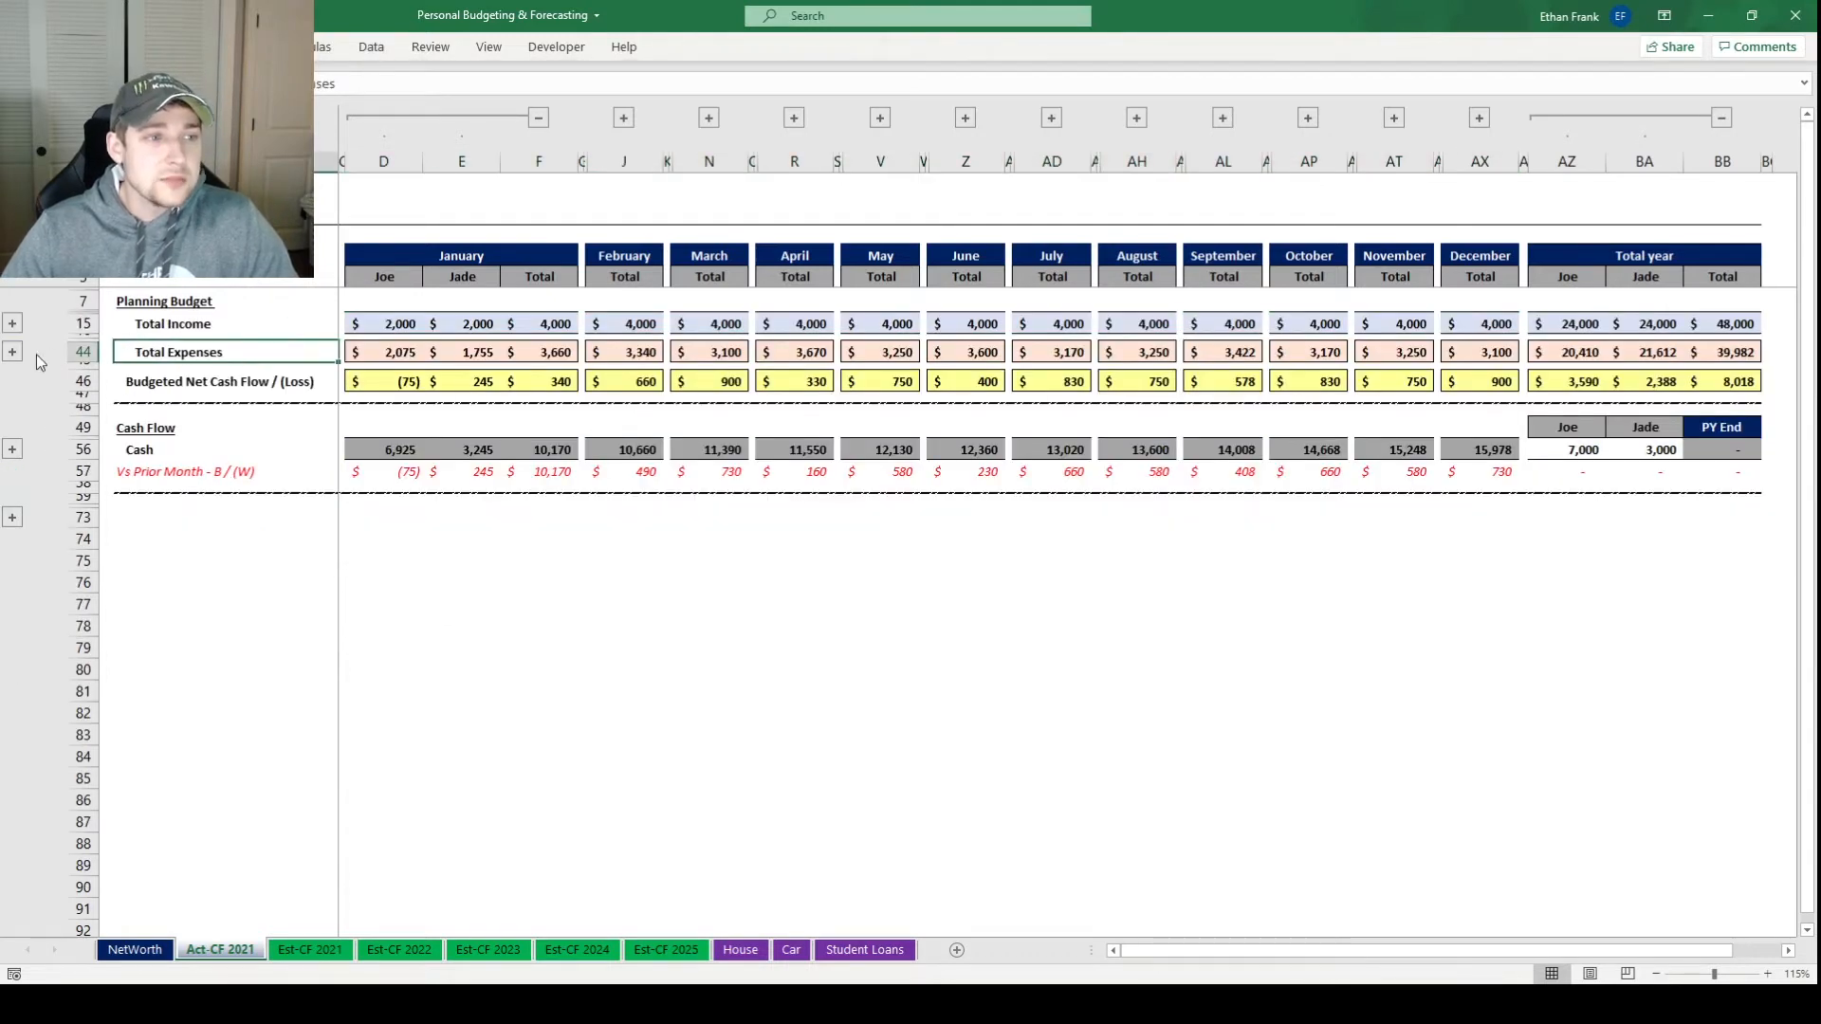
left_click(12, 352)
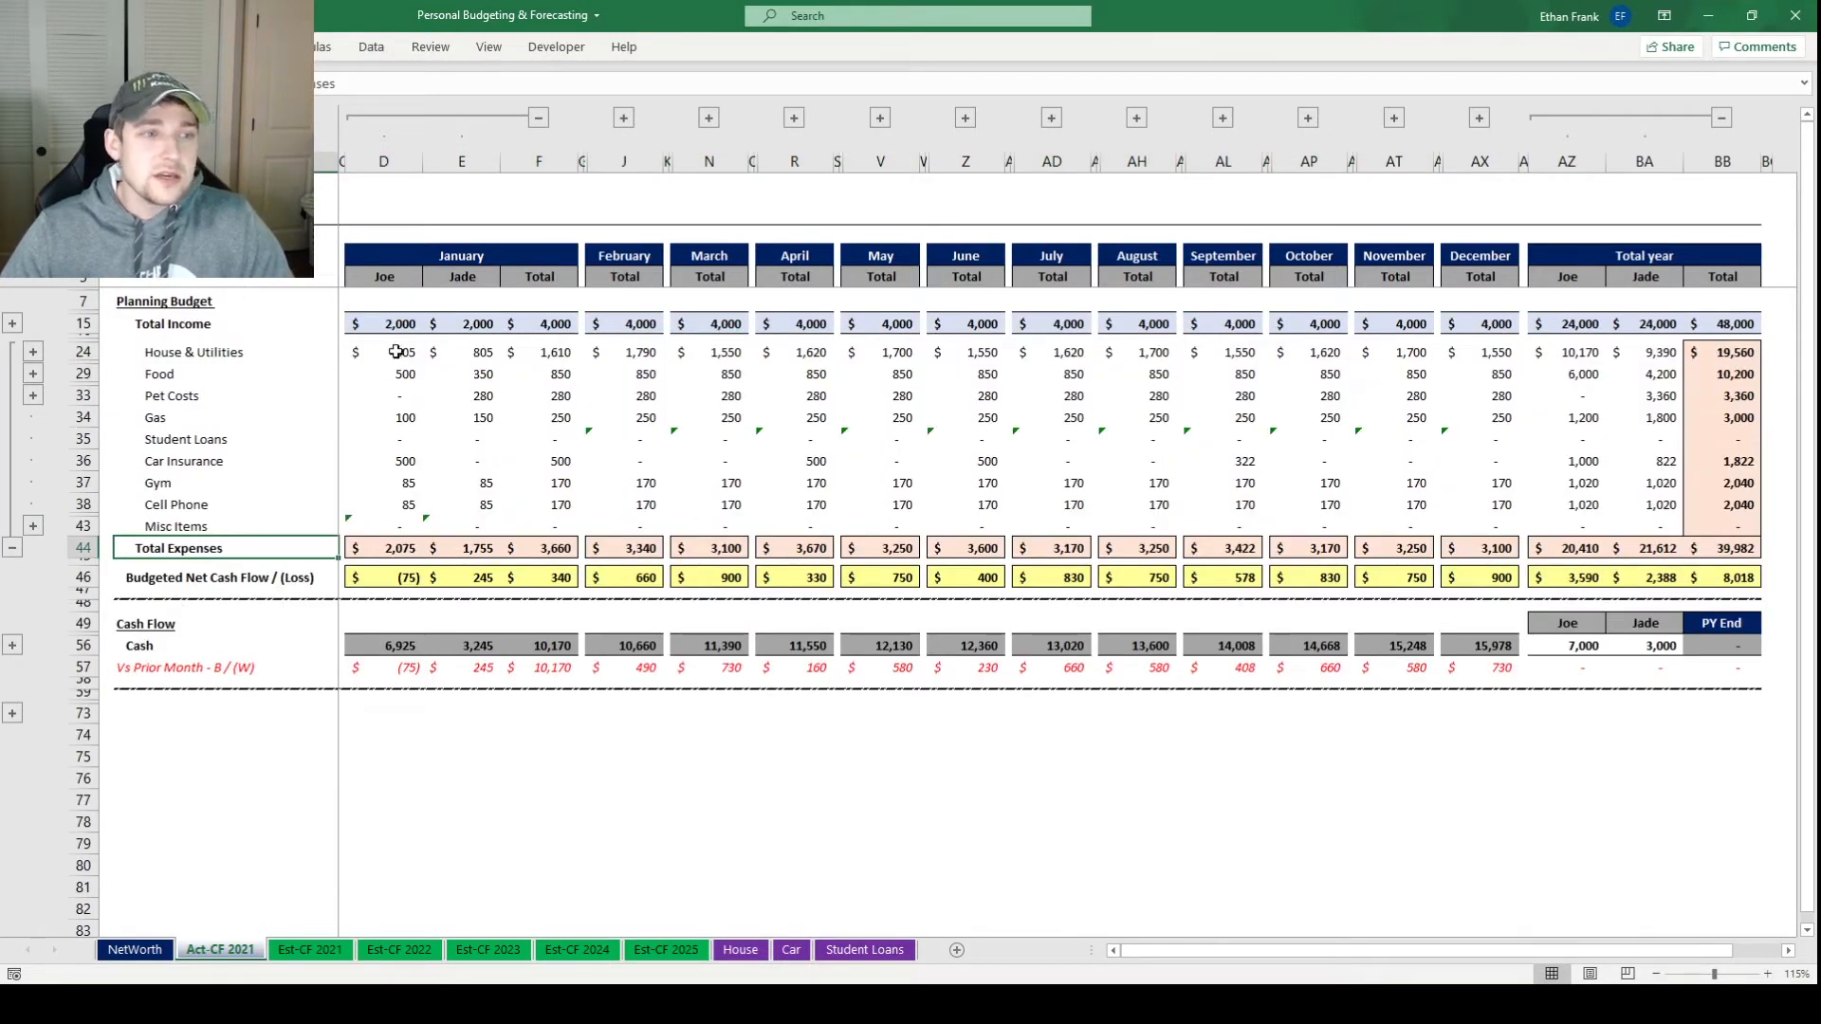
Expand the House & Utilities rows and go through its expense lines from House / Rent to Rent Split
left_click_drag(237, 353, 485, 347)
left_click(33, 352)
left_click(218, 353)
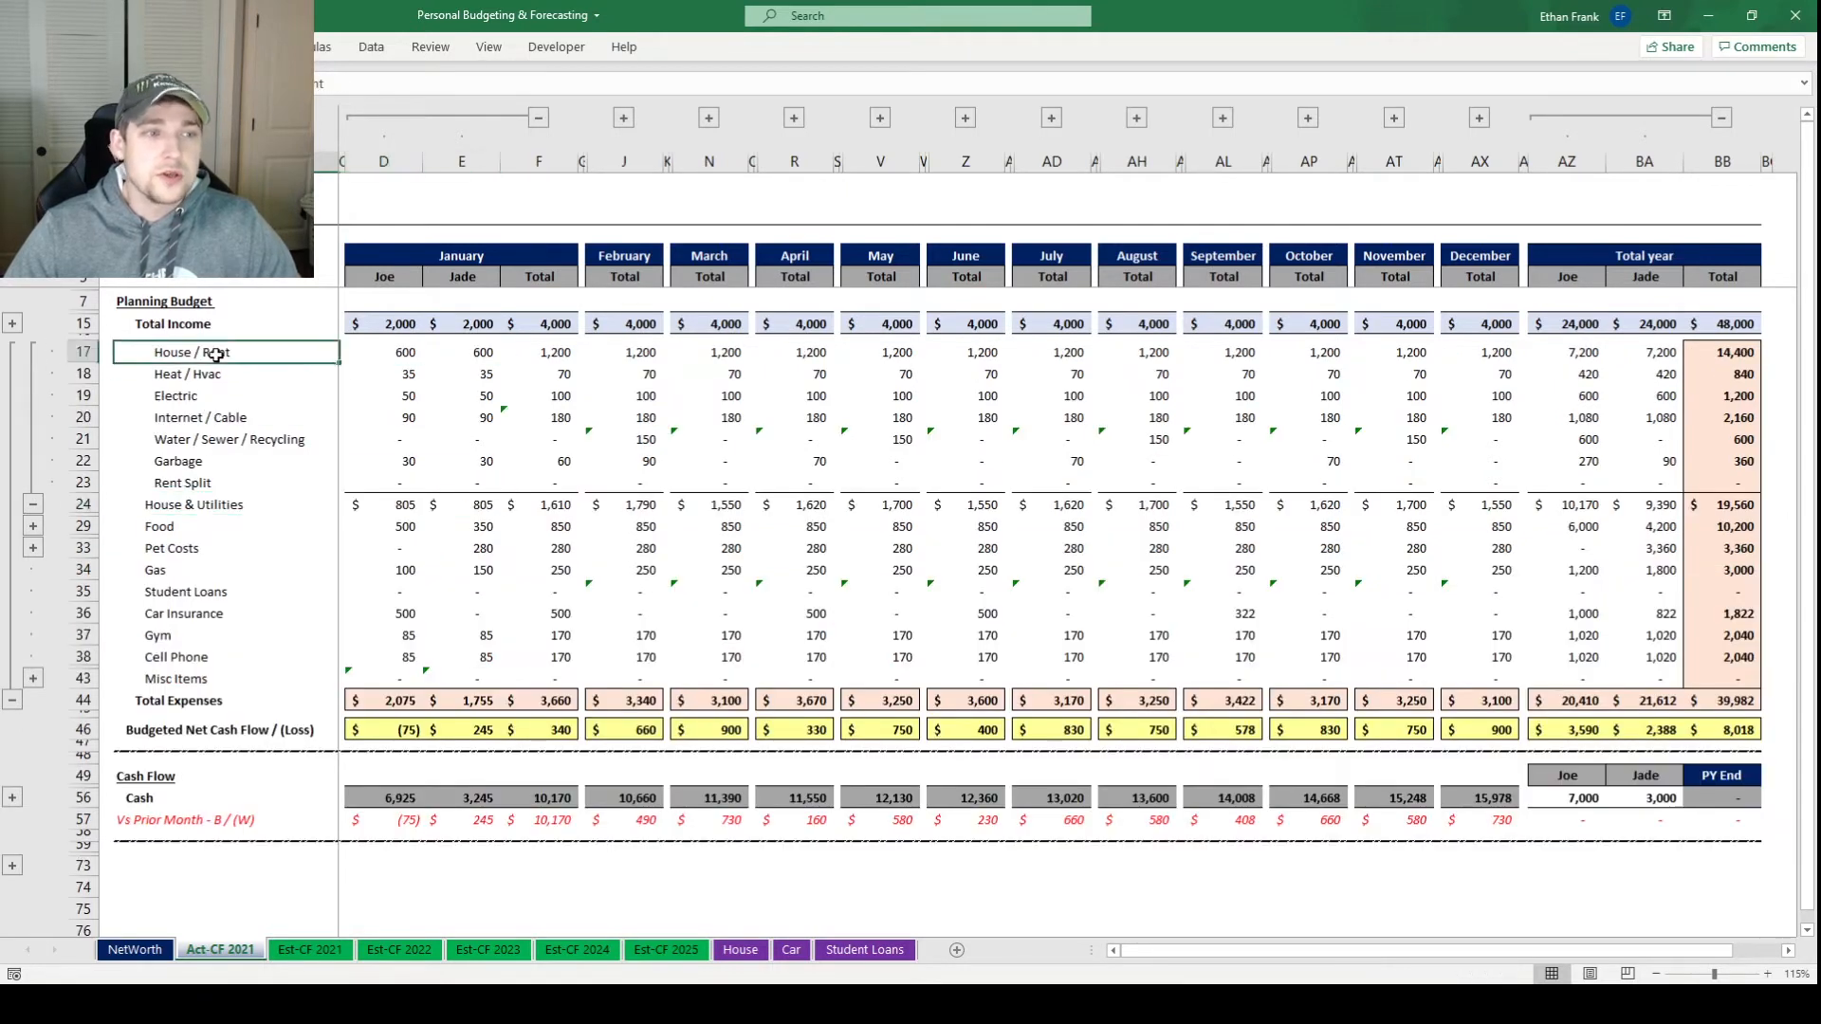
left_click(235, 376)
left_click(242, 395)
left_click(267, 418)
left_click(261, 440)
left_click(240, 464)
left_click(238, 486)
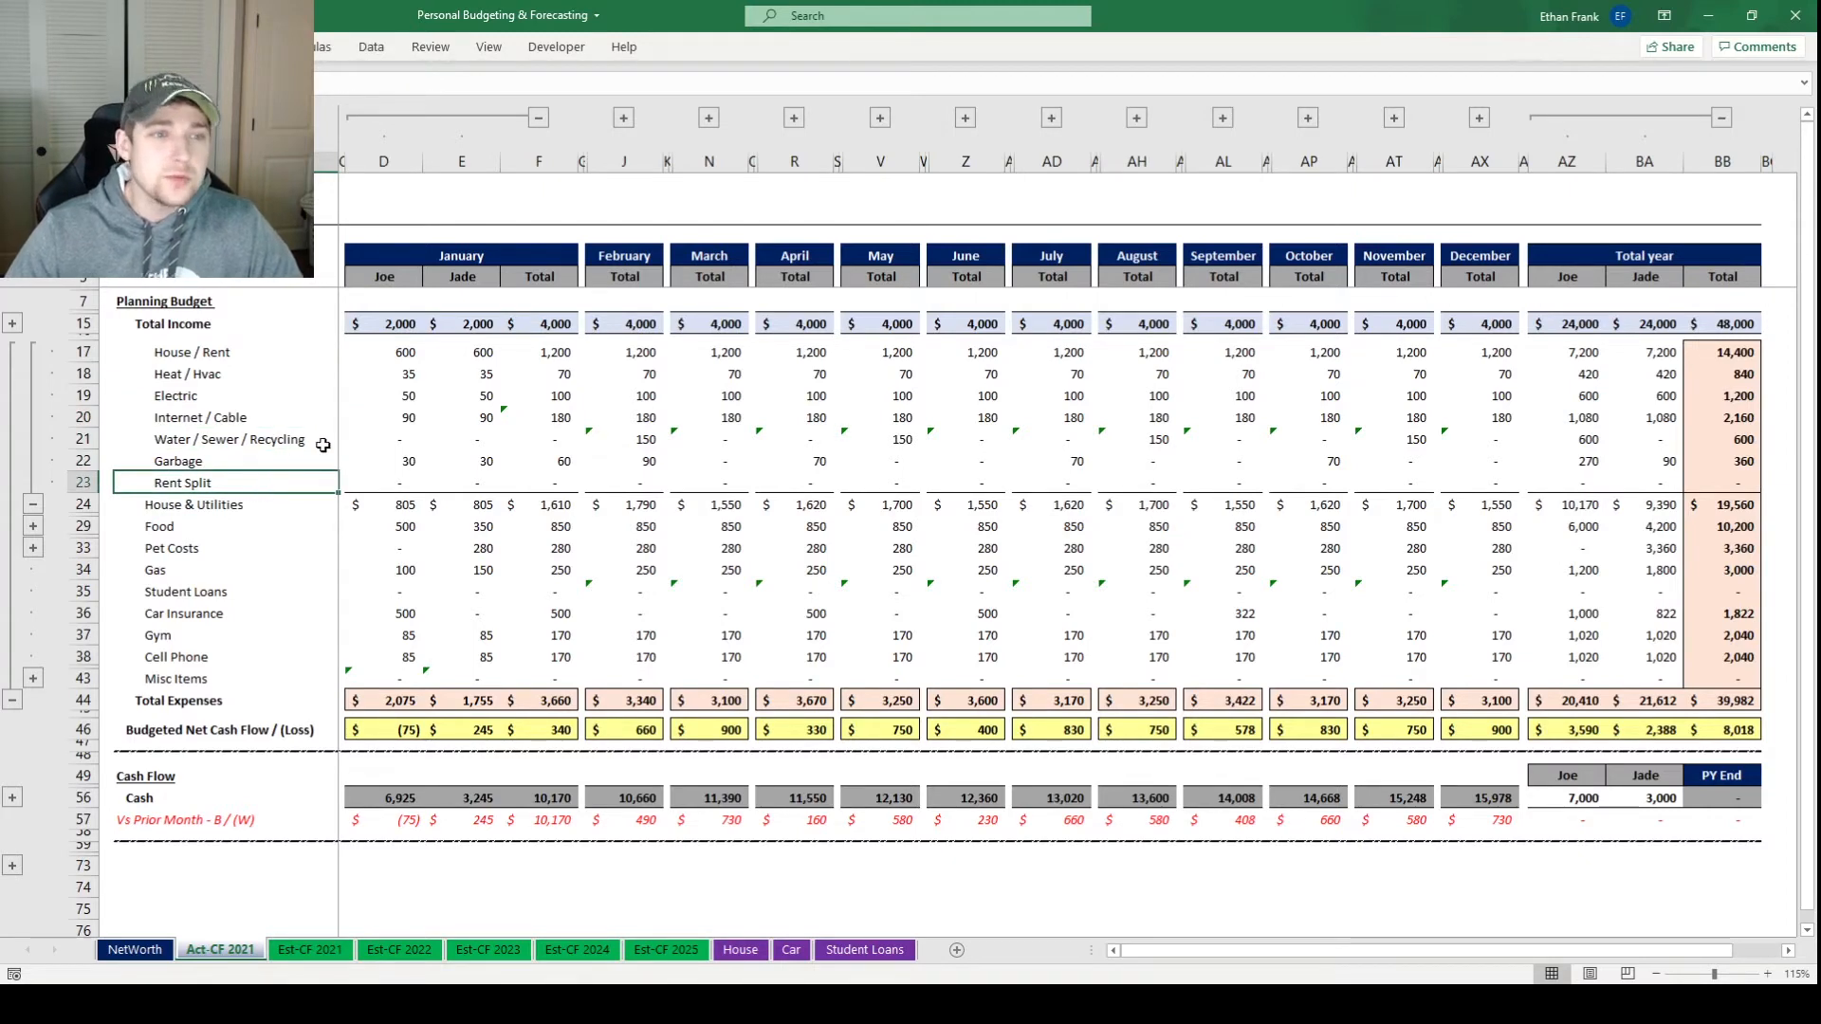
Examine January's House / Rent and Rent Split entries and the House & Utilities subtotal for each person
left_click(403, 351)
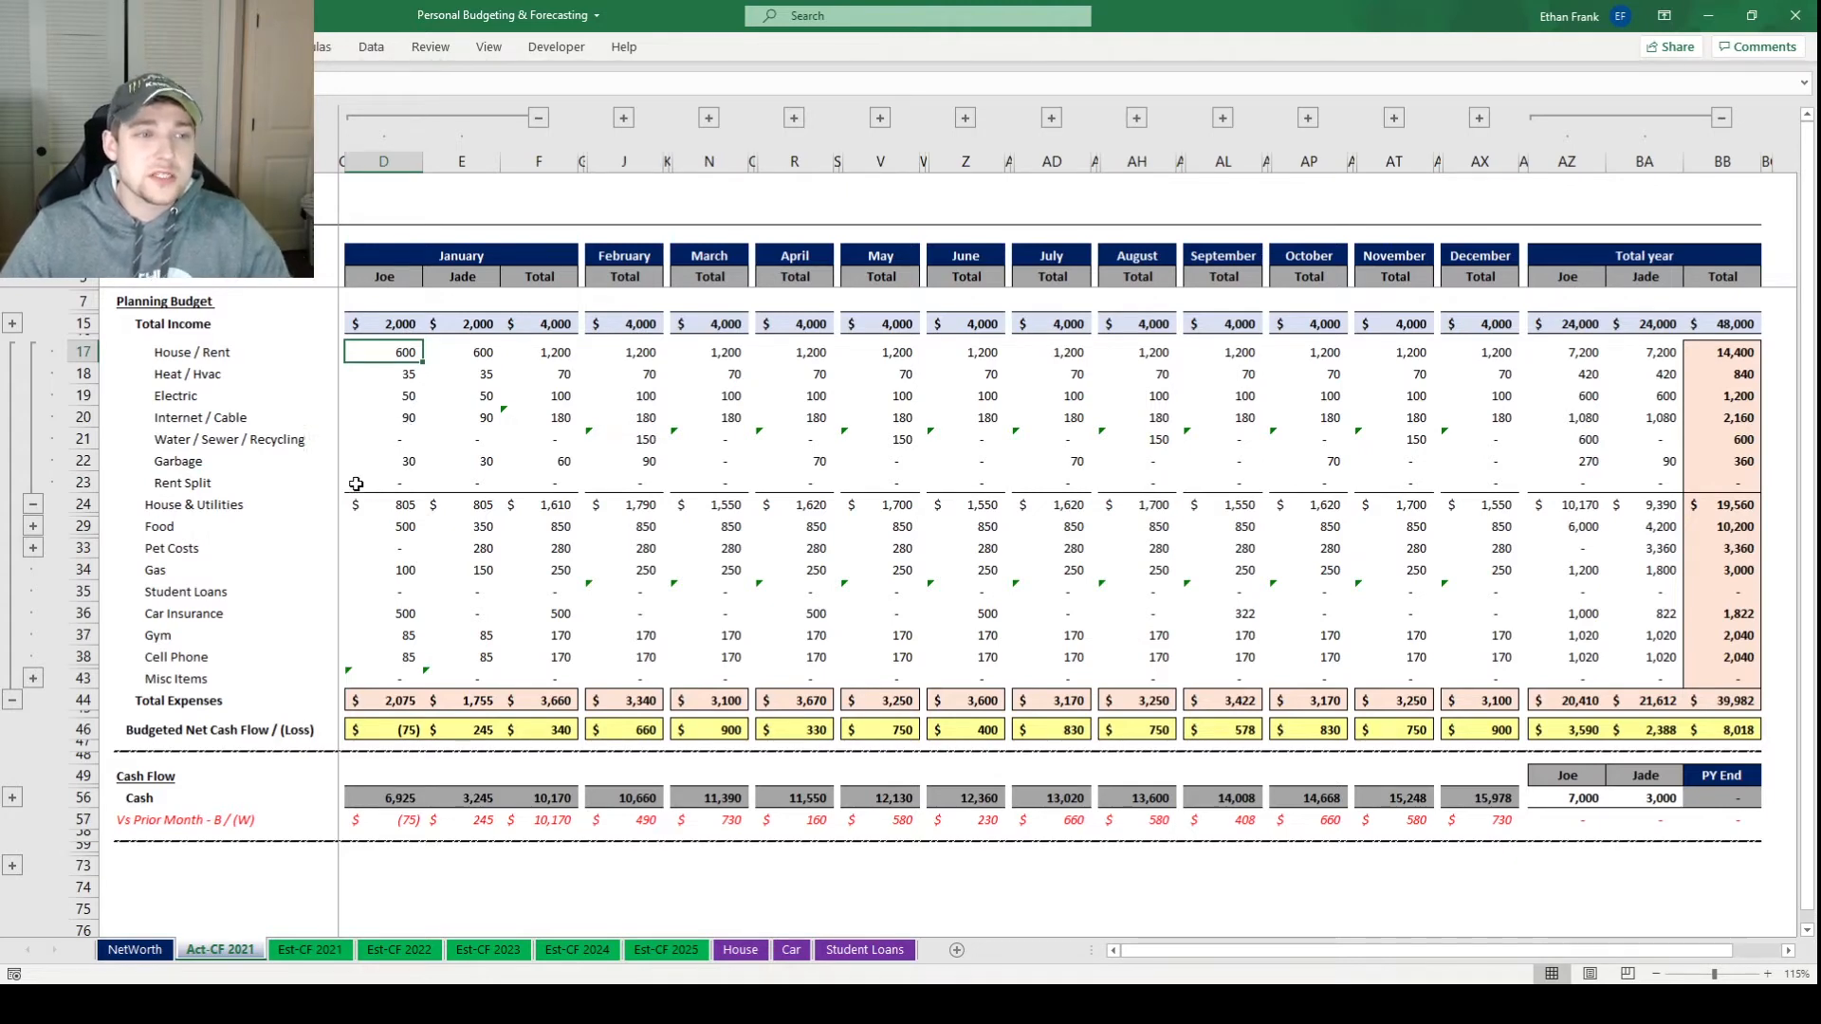
left_click_drag(262, 485, 546, 480)
left_click(442, 500)
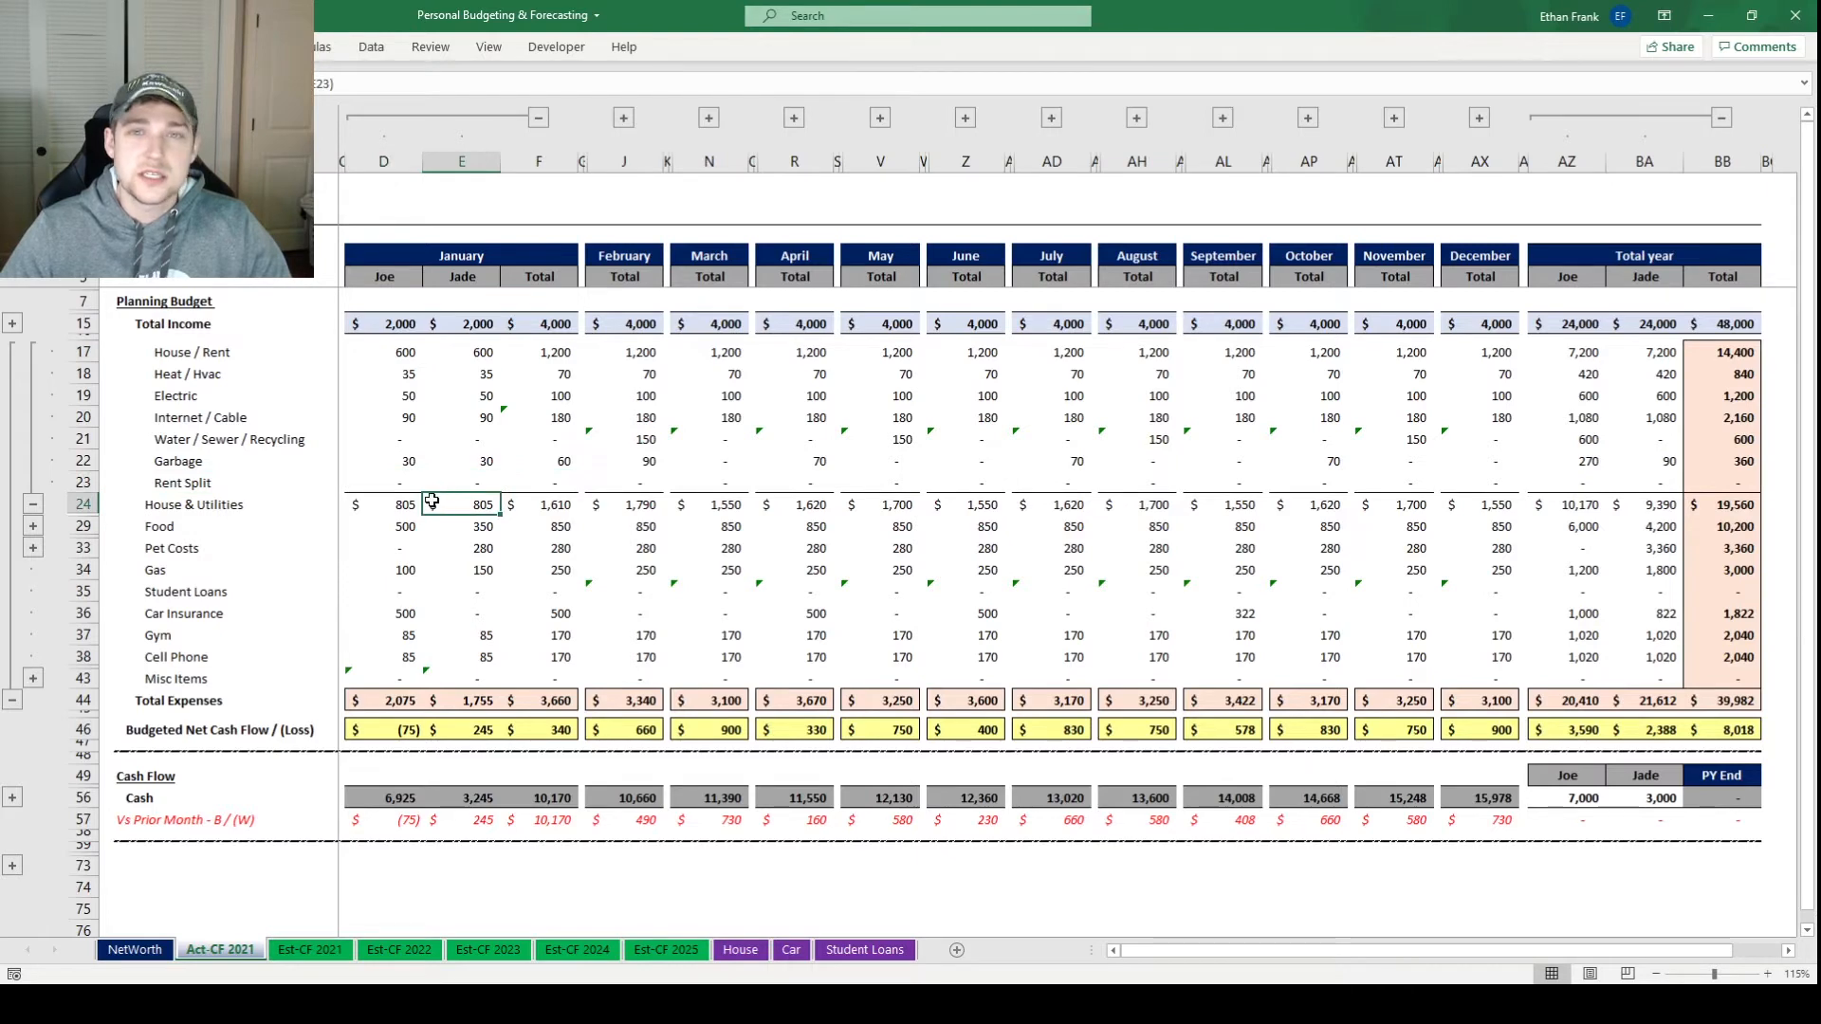
Collapse House & Utilities and expand Food to review its lines from Grocery Store to Entertainment and its January subtotal
left_click(34, 504)
left_click(376, 376)
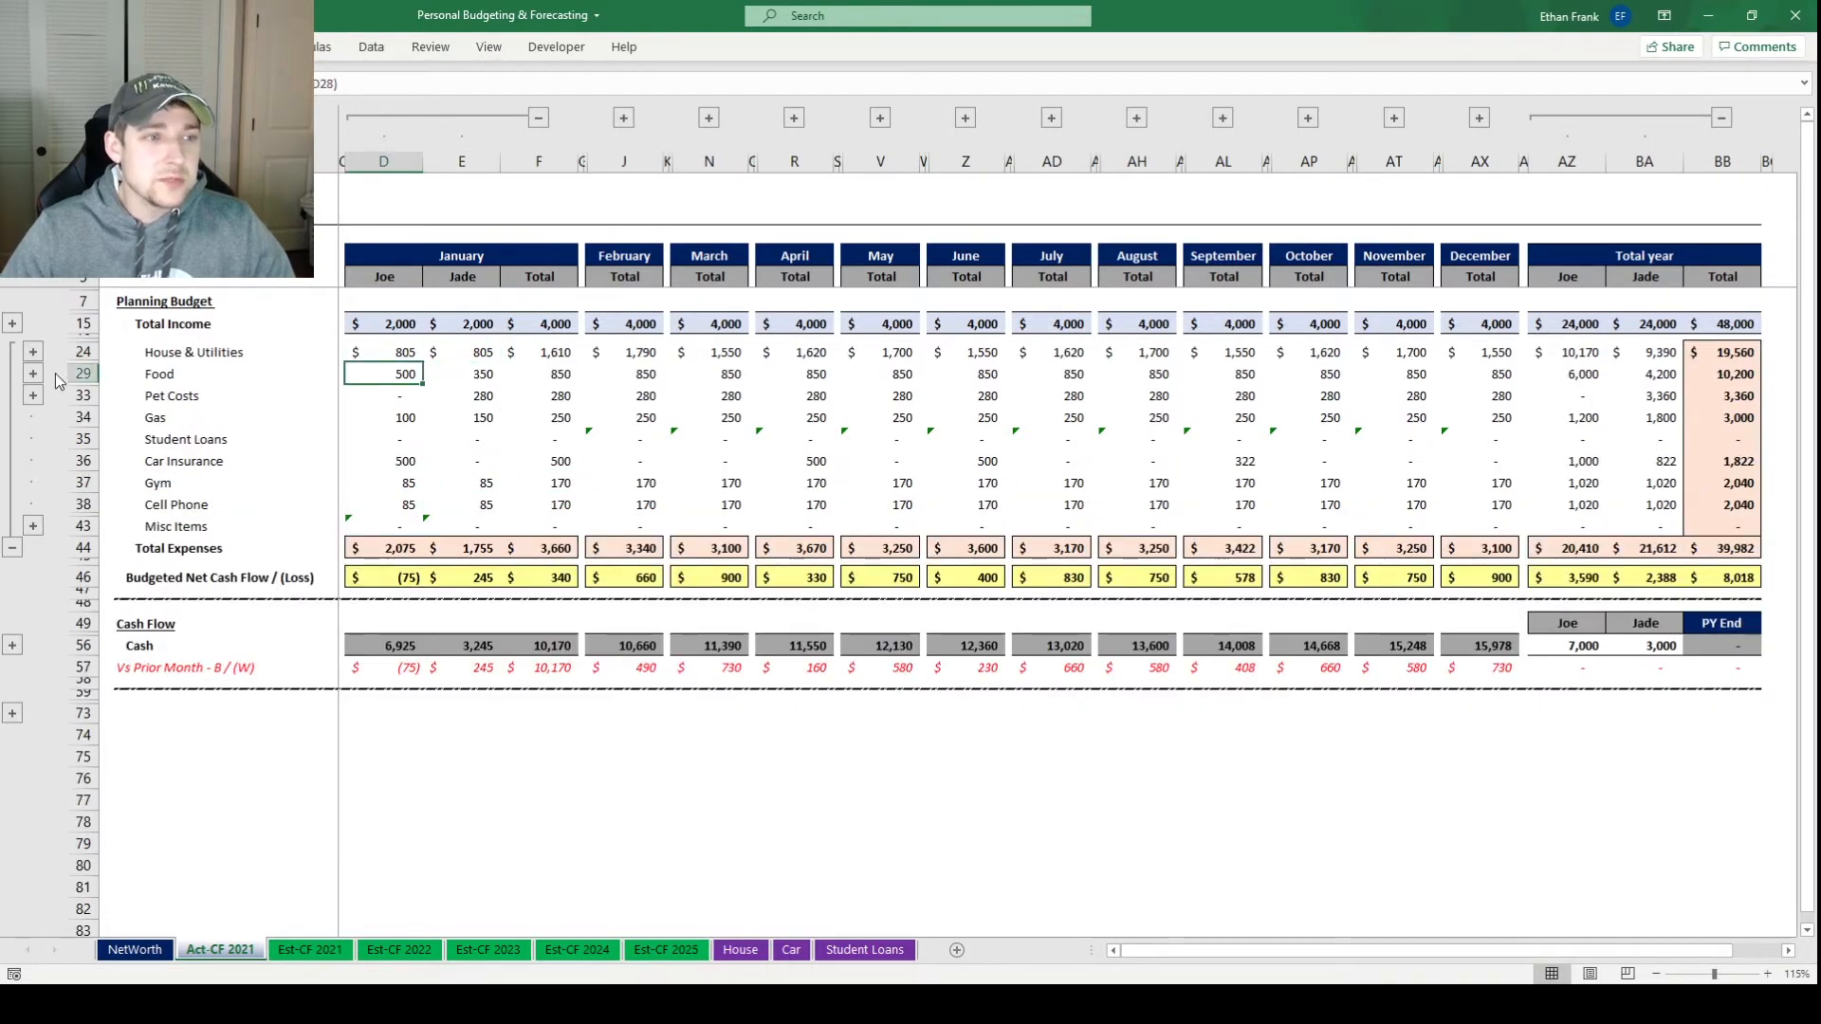
left_click(33, 373)
left_click(196, 375)
left_click_drag(196, 376, 202, 439)
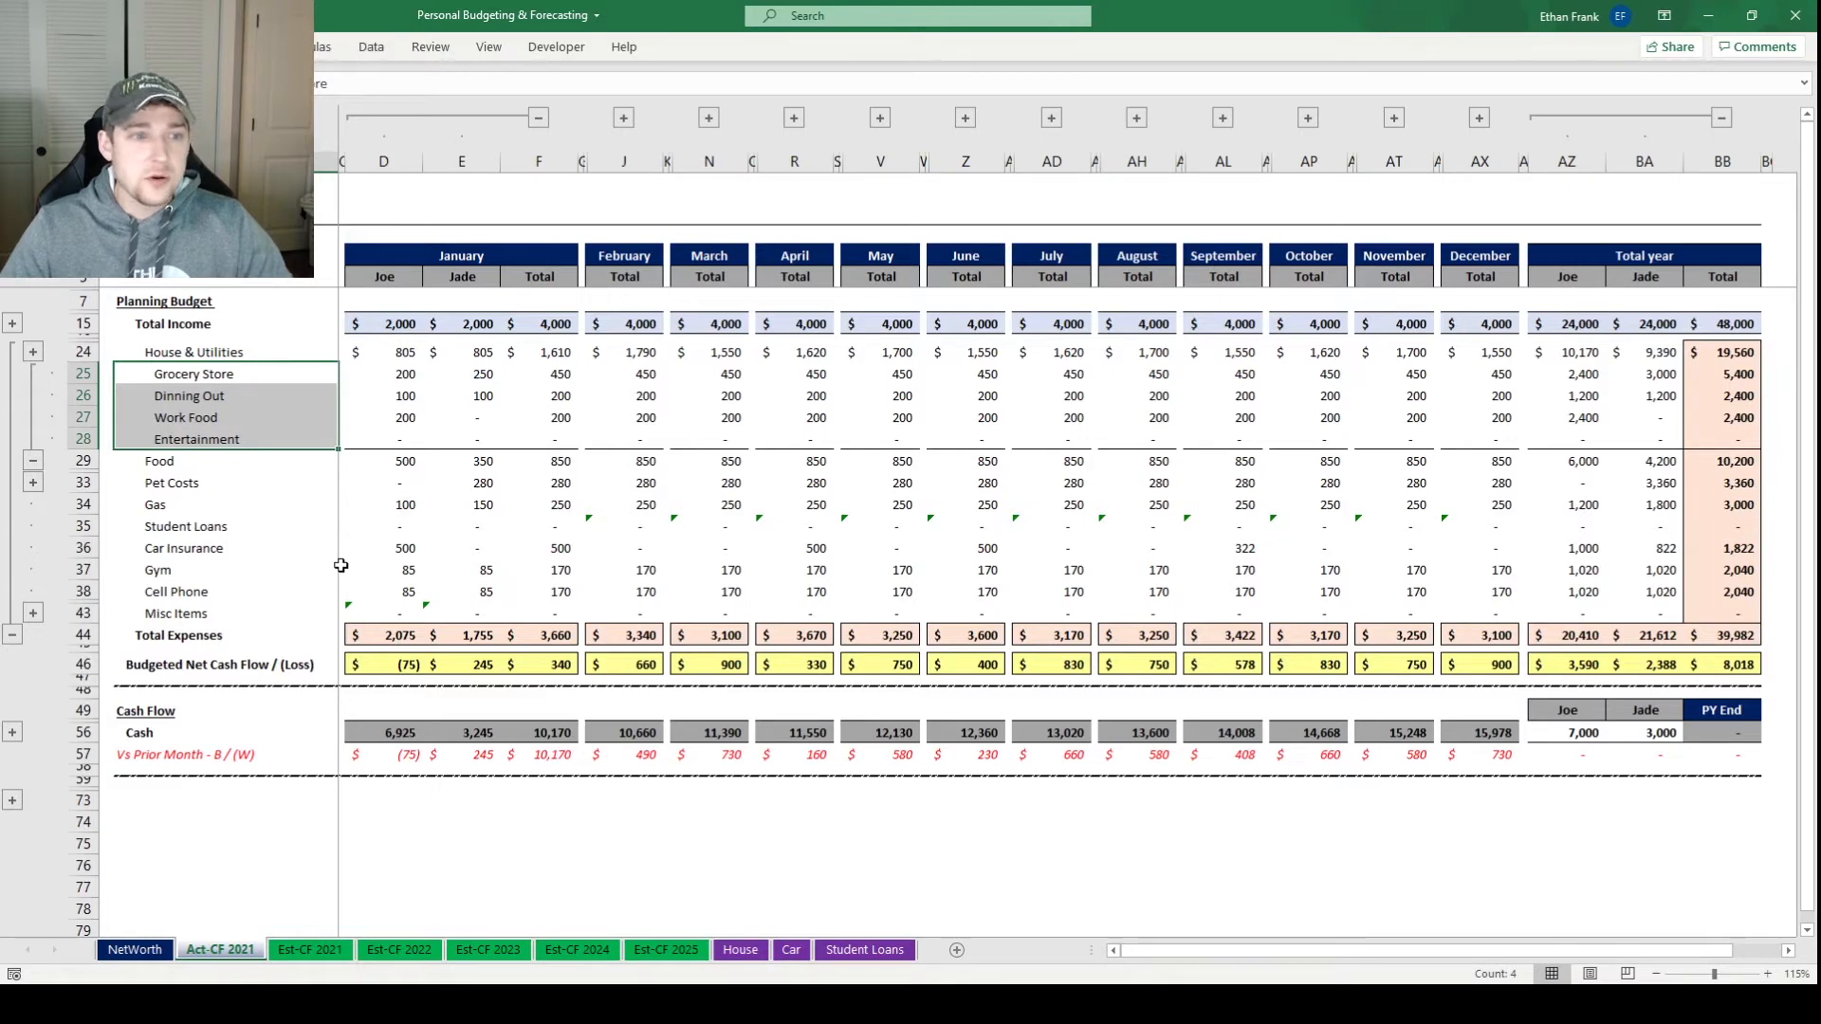
left_click(415, 458)
left_click(259, 458)
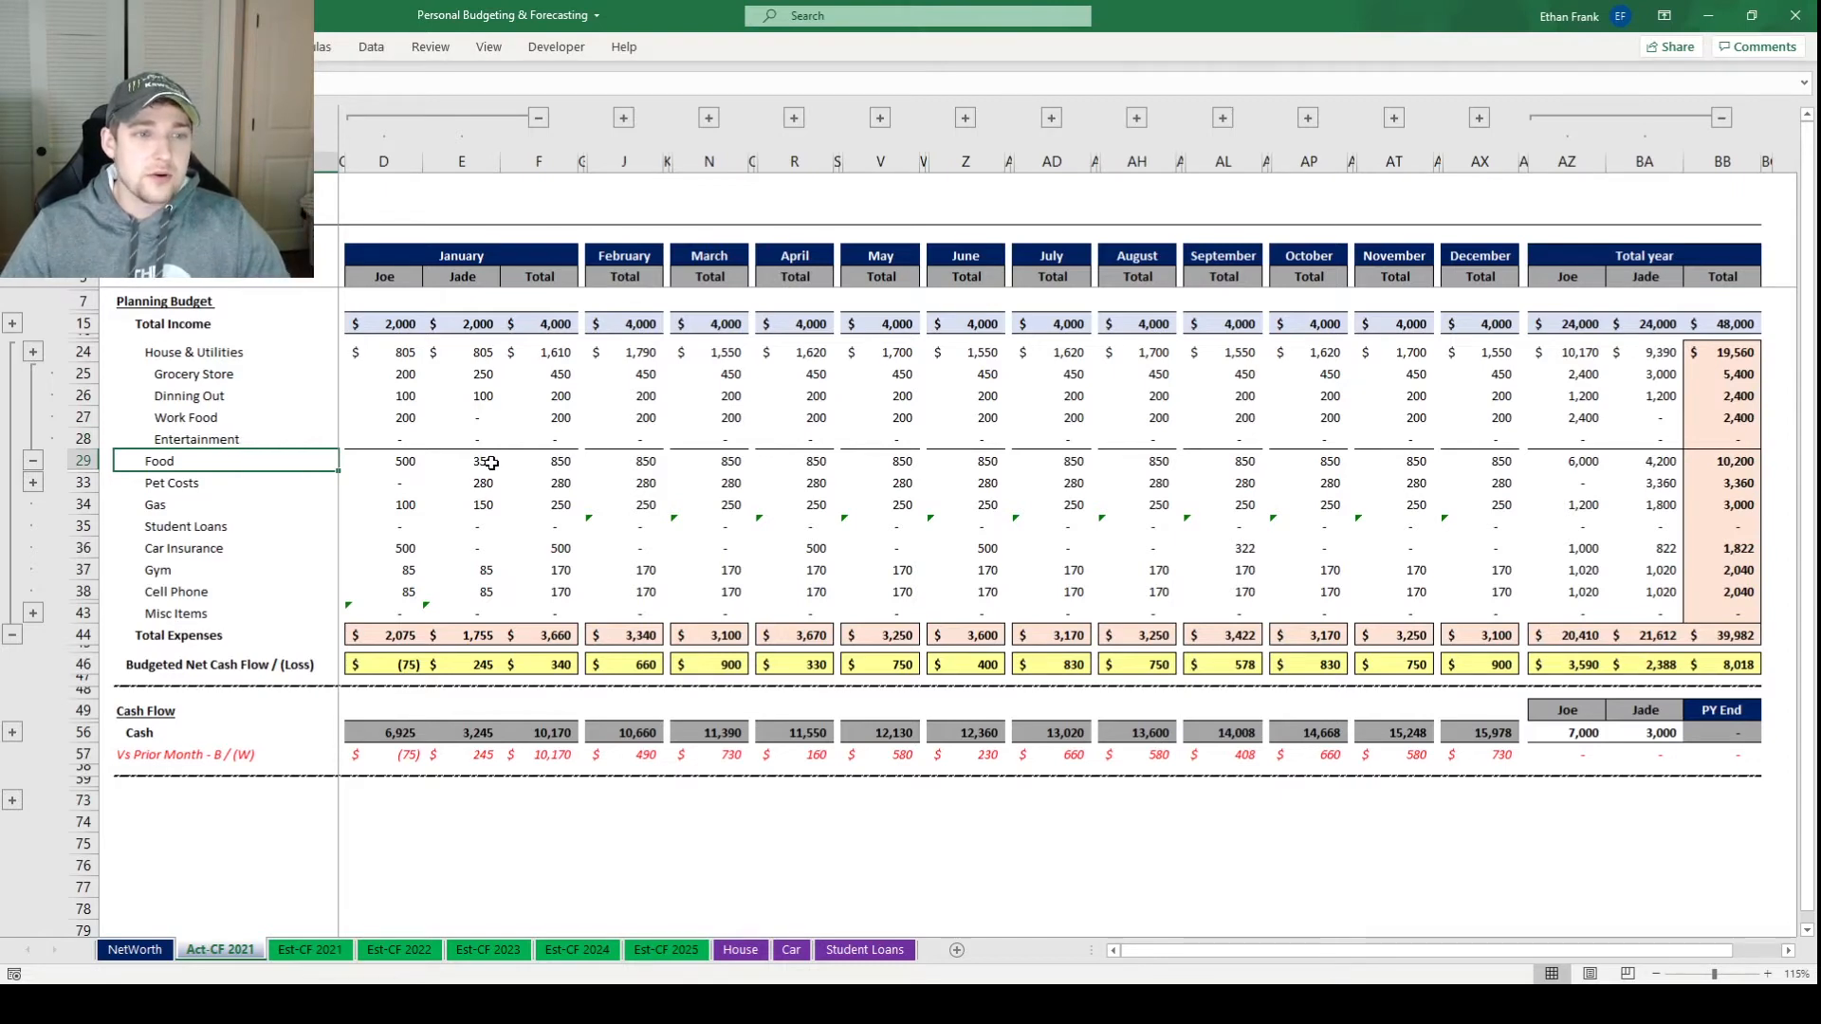
Collapse Food, expand Pet Costs to review its Food, Misc Items and Vets / Medical lines, and collapse it again
left_click(34, 462)
left_click(34, 395)
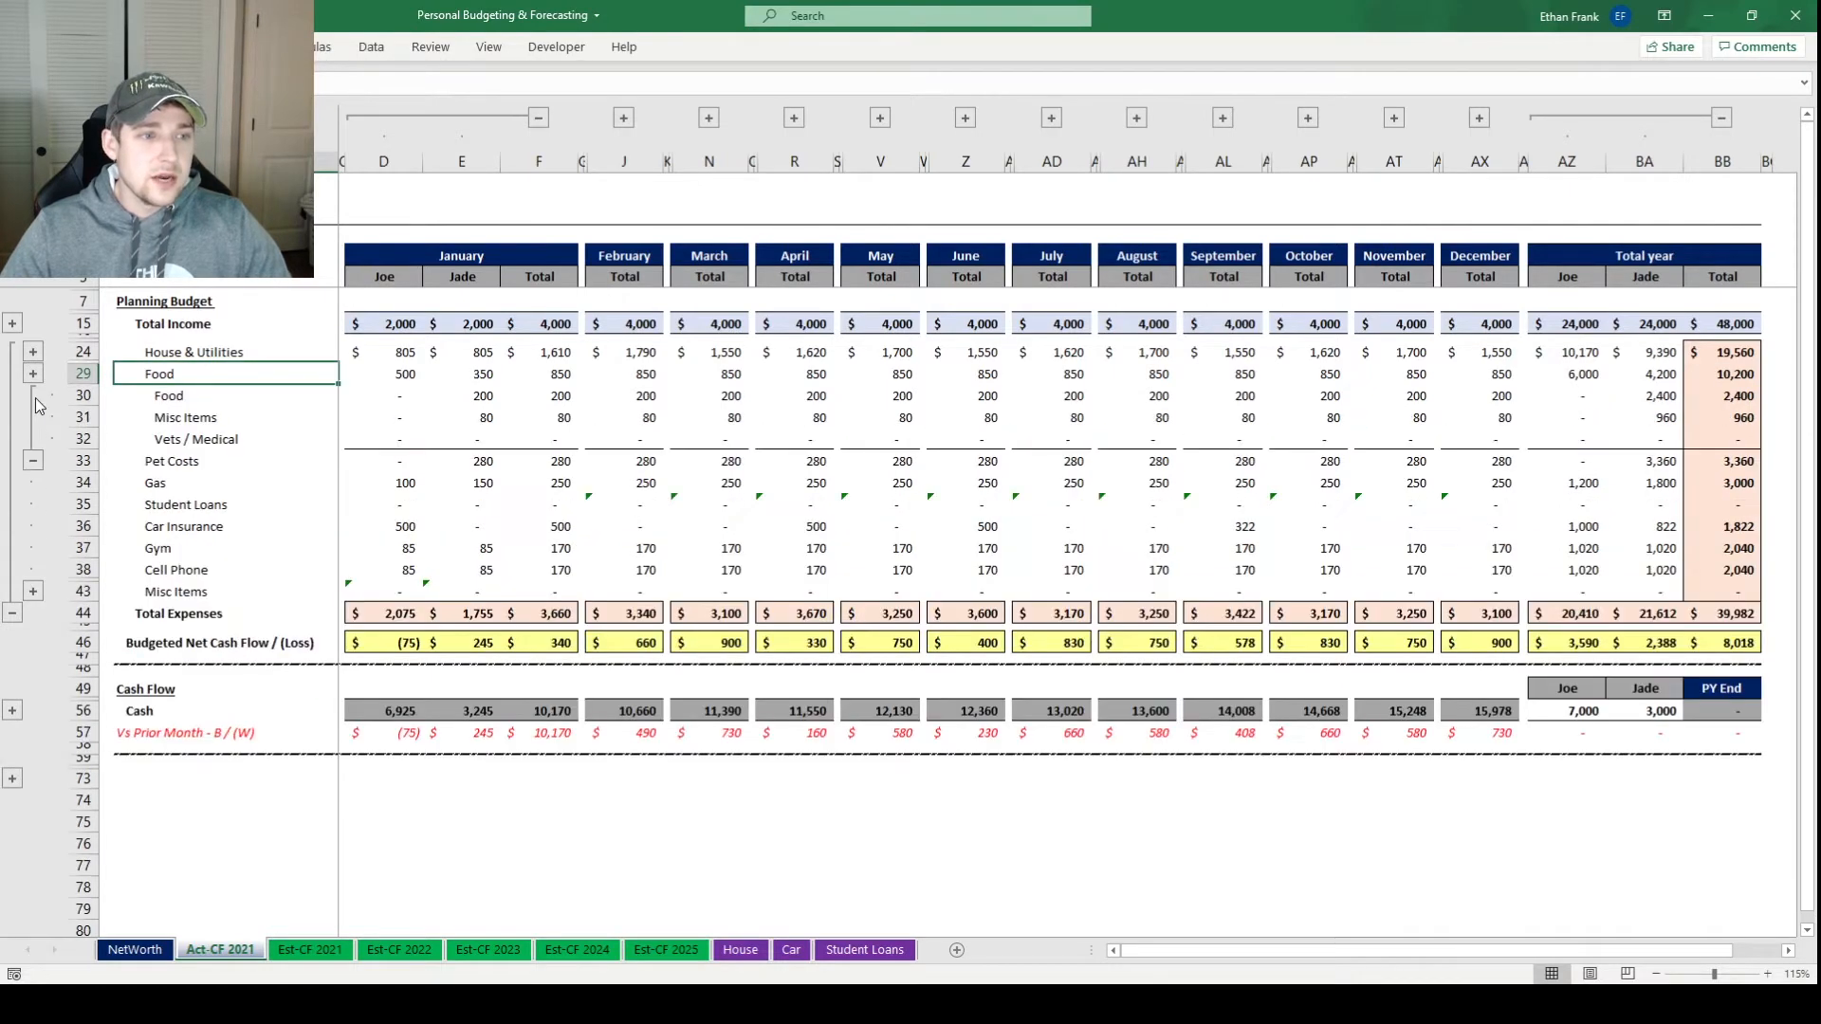
left_click_drag(183, 396, 191, 441)
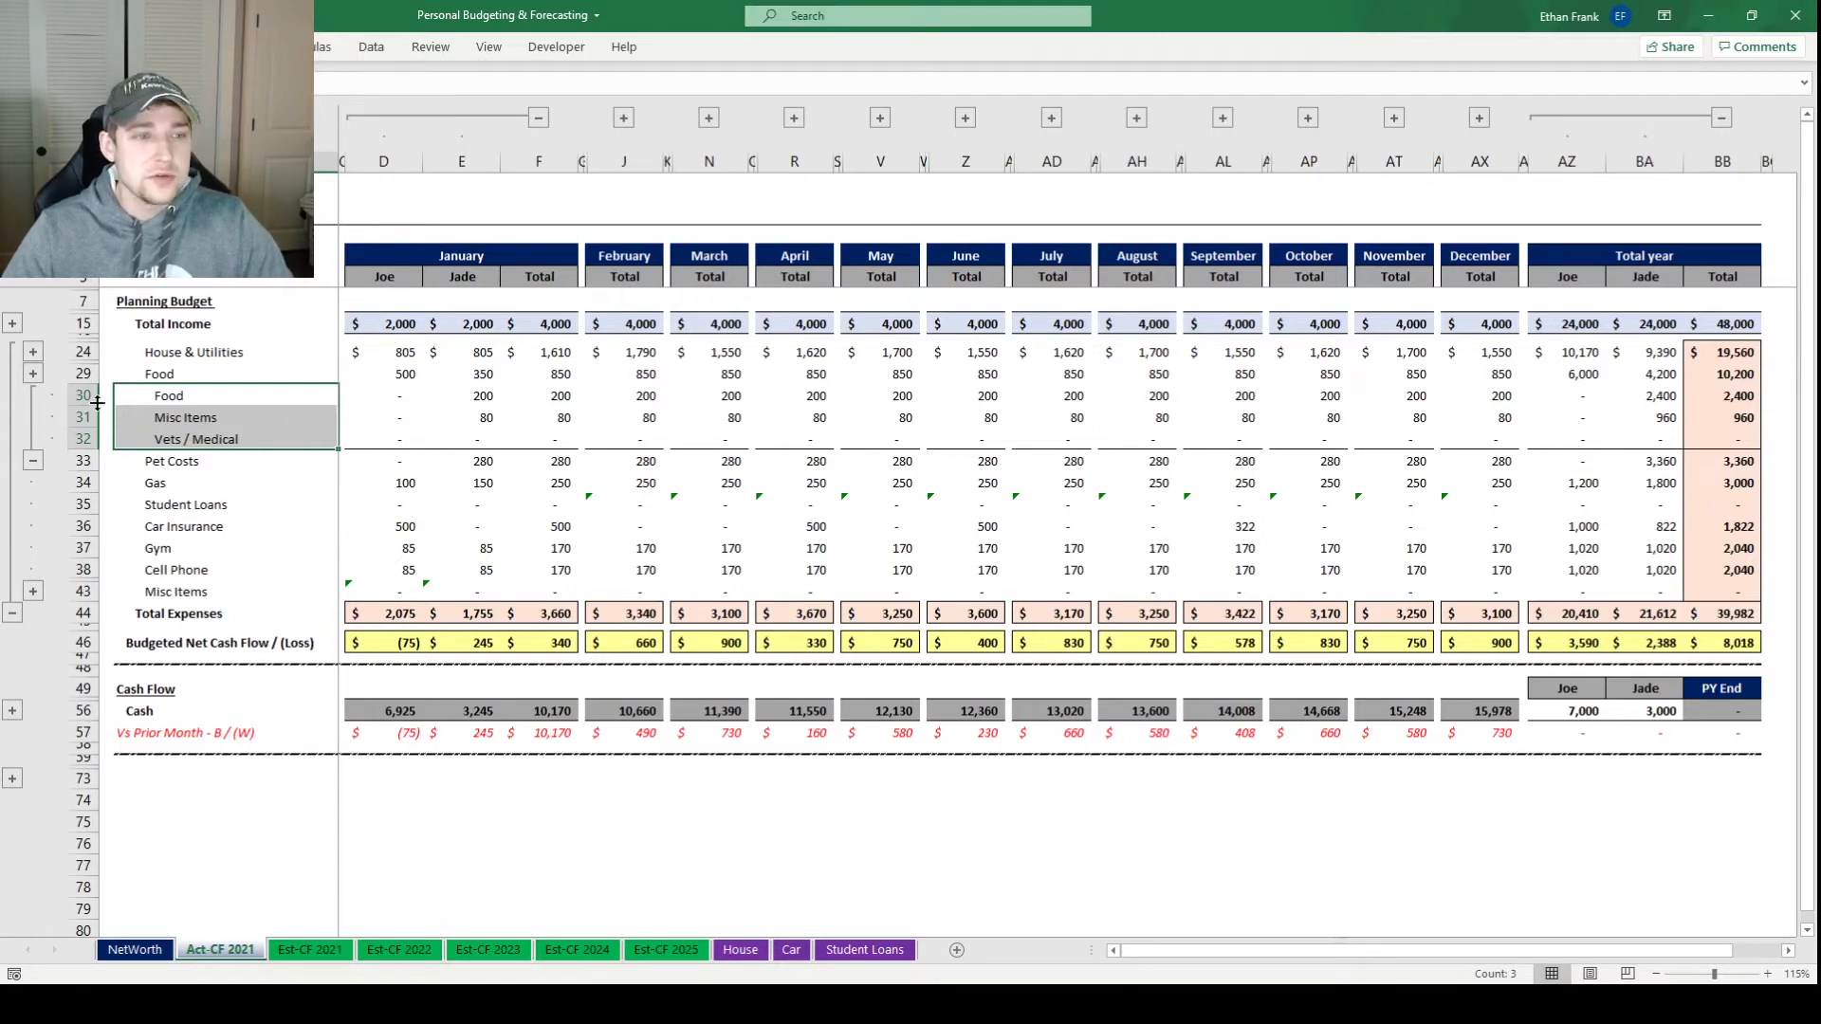
left_click(32, 461)
Go through the single-line expense categories from Gas and Student Loans to Car Insurance, Gym and Cell Phone
left_click(152, 417)
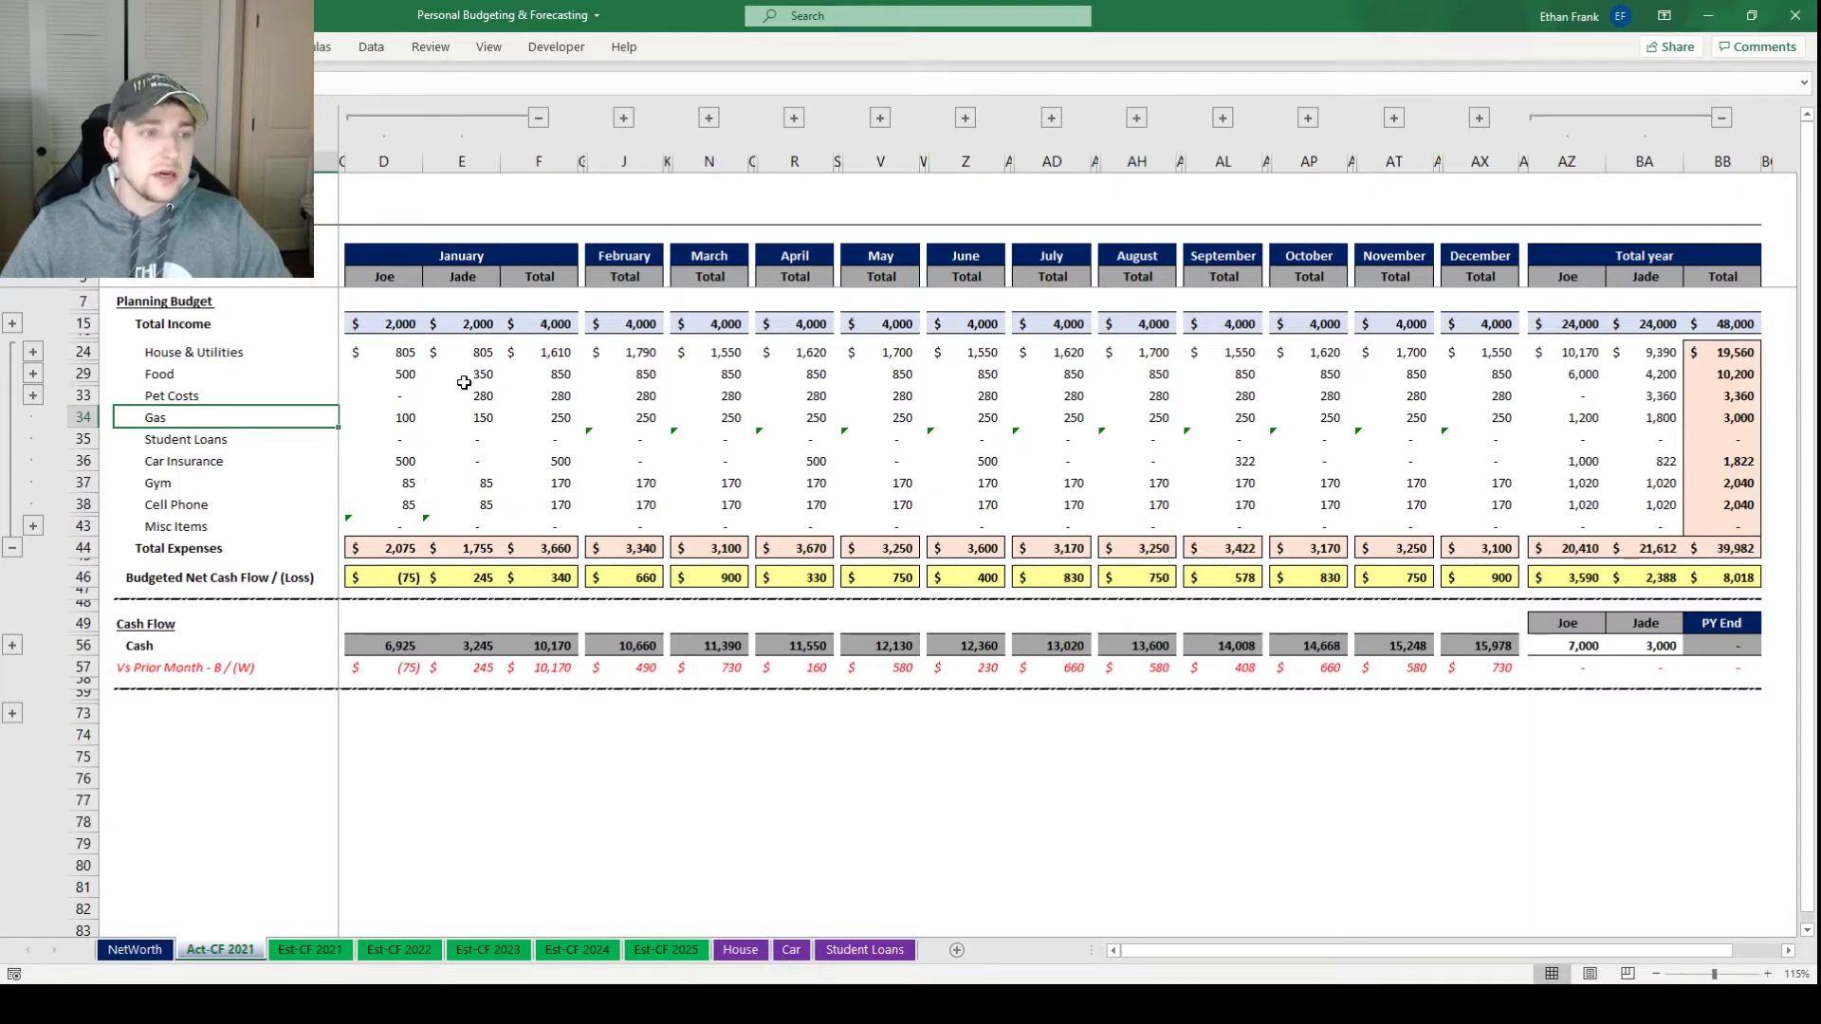
left_click(255, 438)
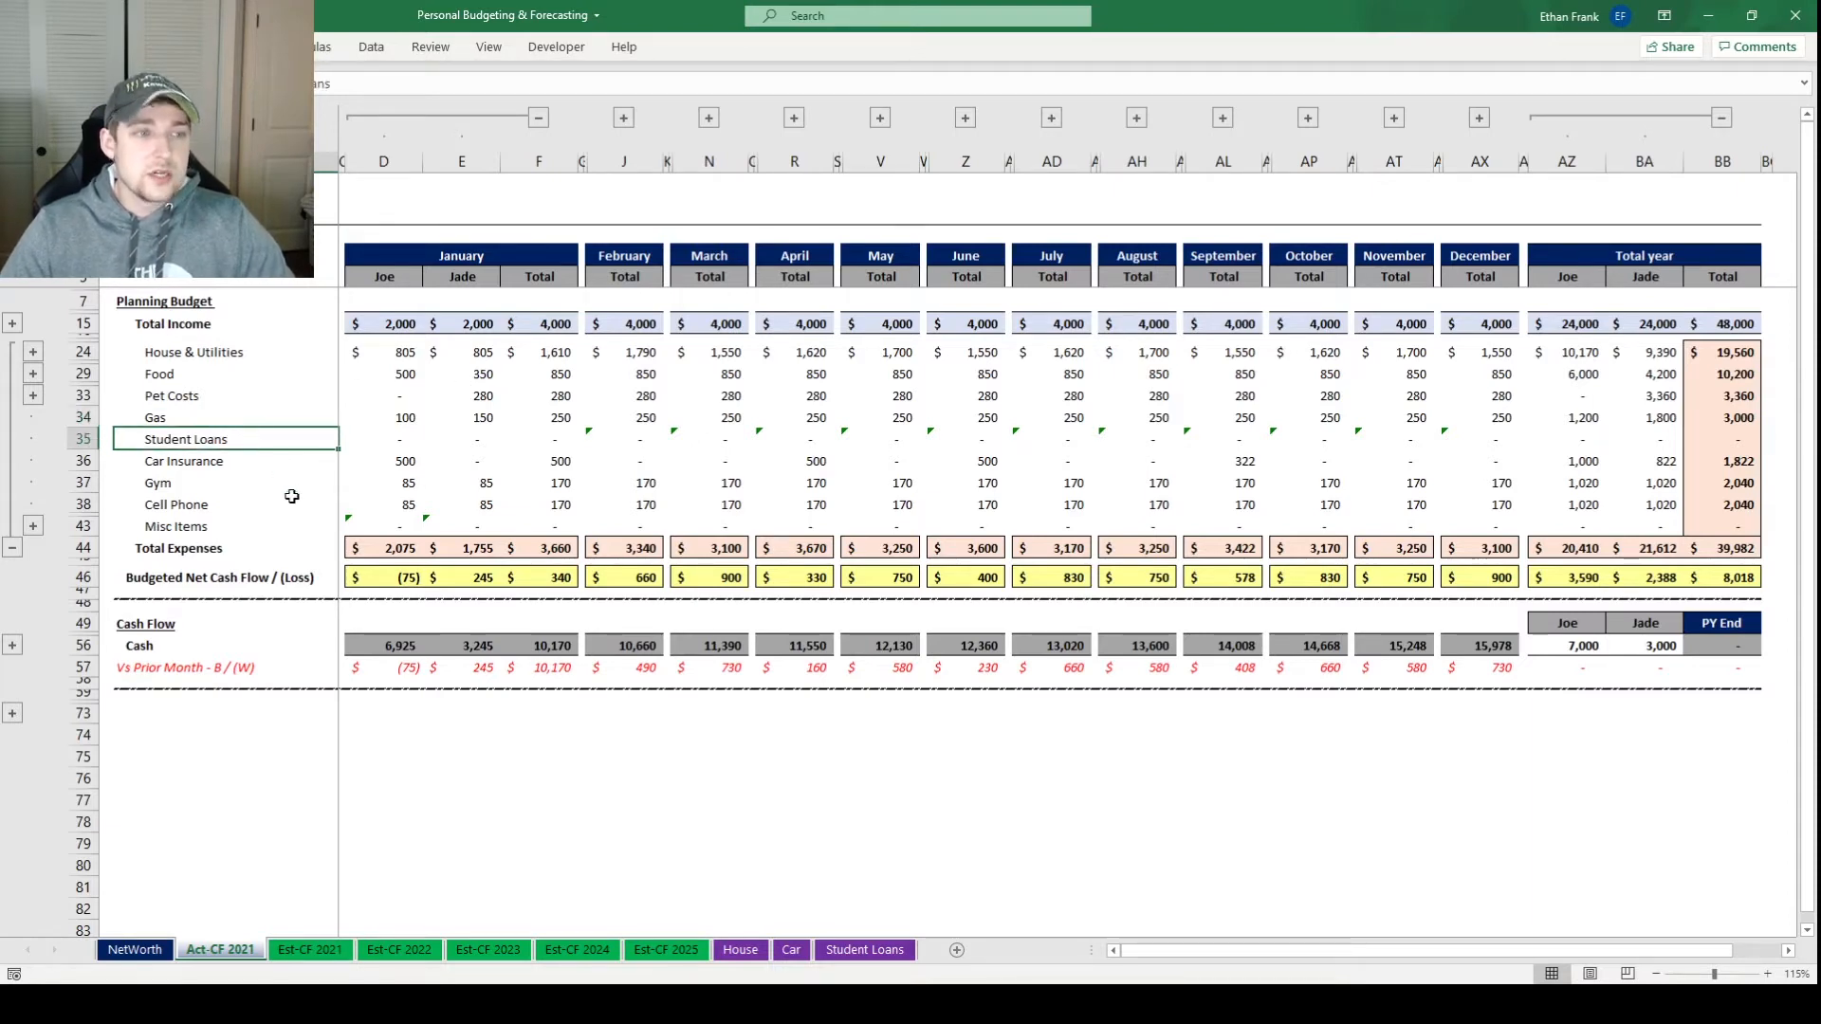
left_click(268, 463)
left_click(232, 490)
left_click(225, 506)
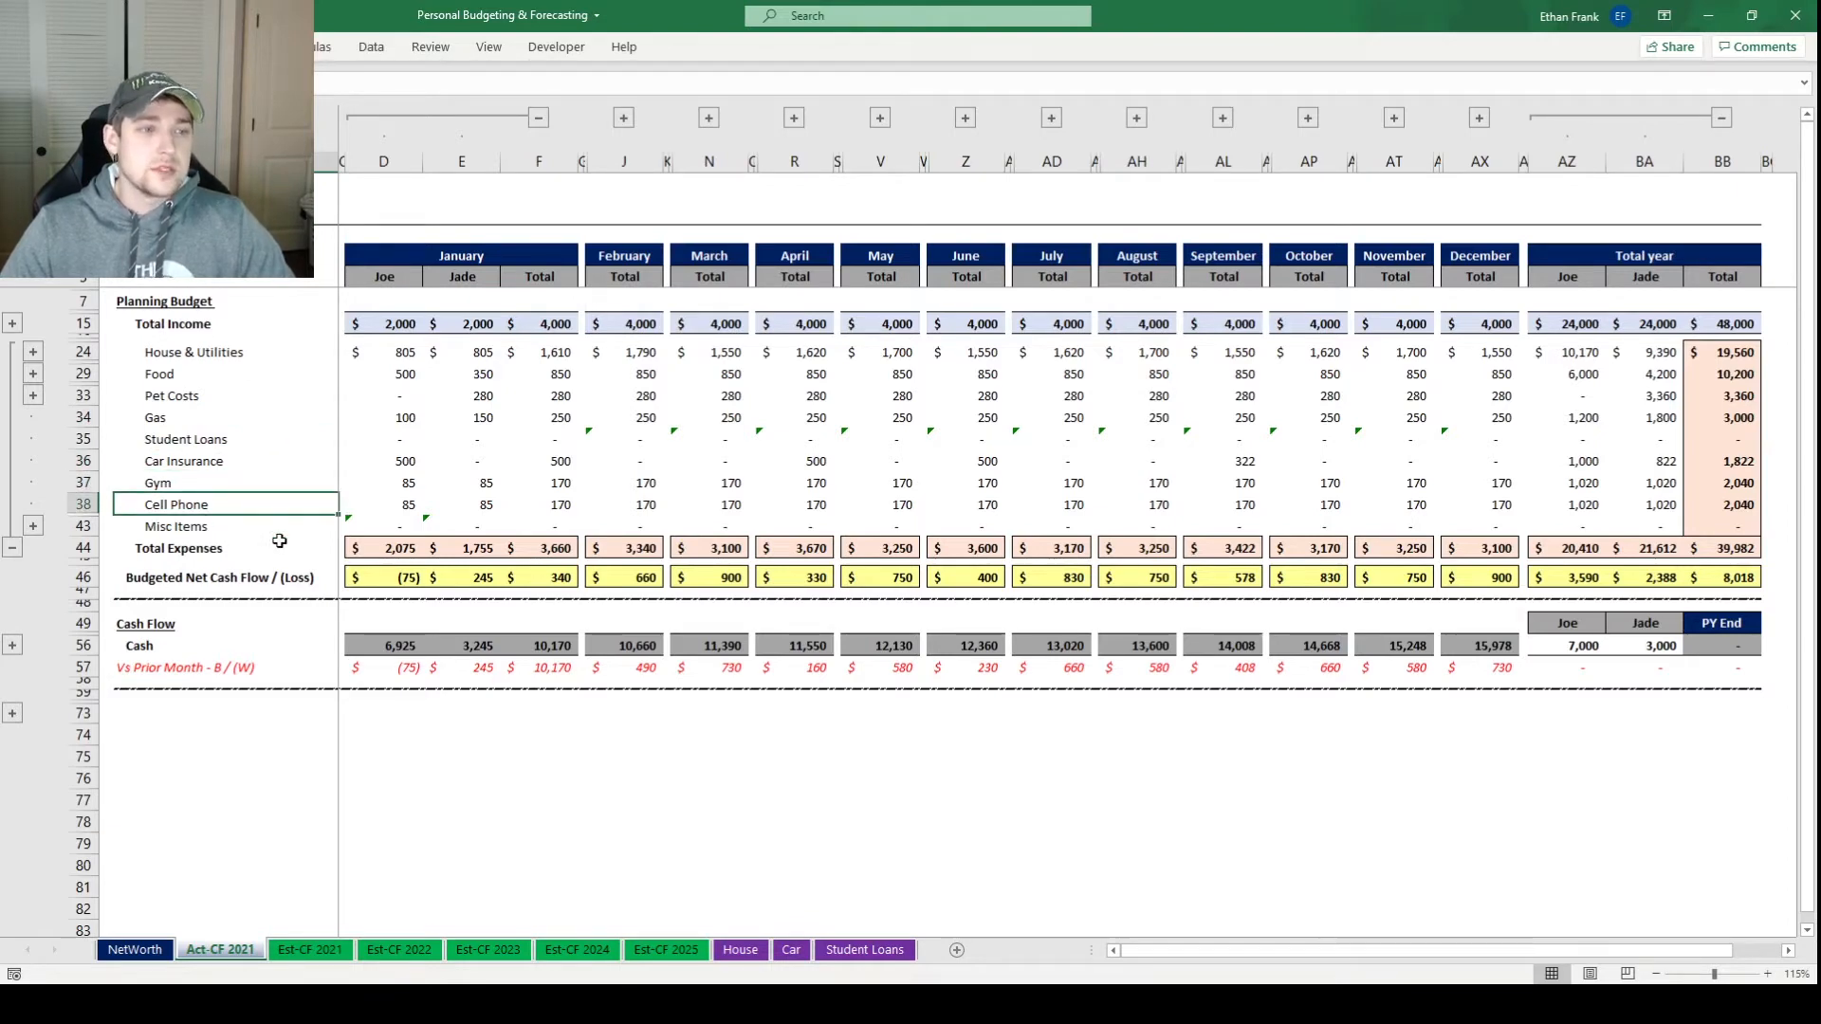
Expand Misc Items, review the Misc 1 to Misc 4 lines and the January subtotal, and collapse the group
left_click(33, 525)
left_click_drag(171, 527, 185, 611)
left_click_drag(230, 529, 219, 589)
left_click_drag(400, 532, 396, 588)
left_click(347, 611)
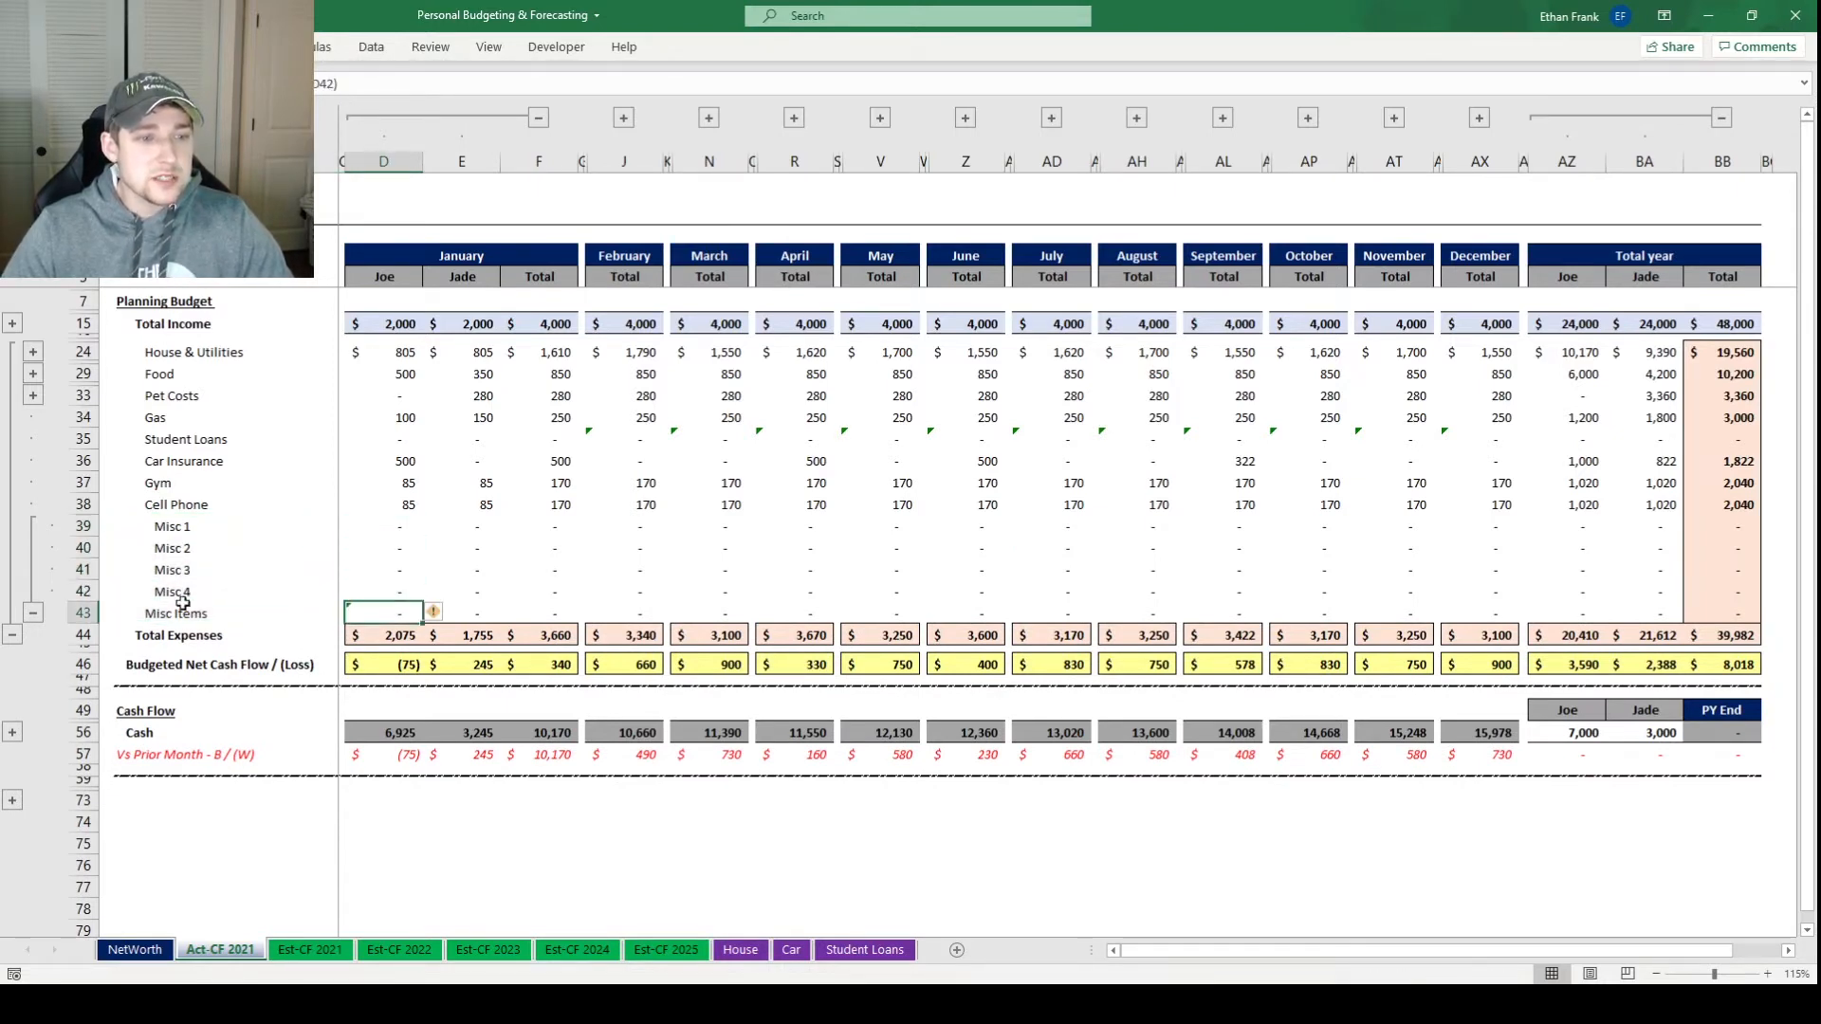
left_click(33, 613)
Collapse the Total Expenses detail and examine each person's January Budgeted Net Cash Flow / (Loss)
left_click(399, 550)
left_click(8, 548)
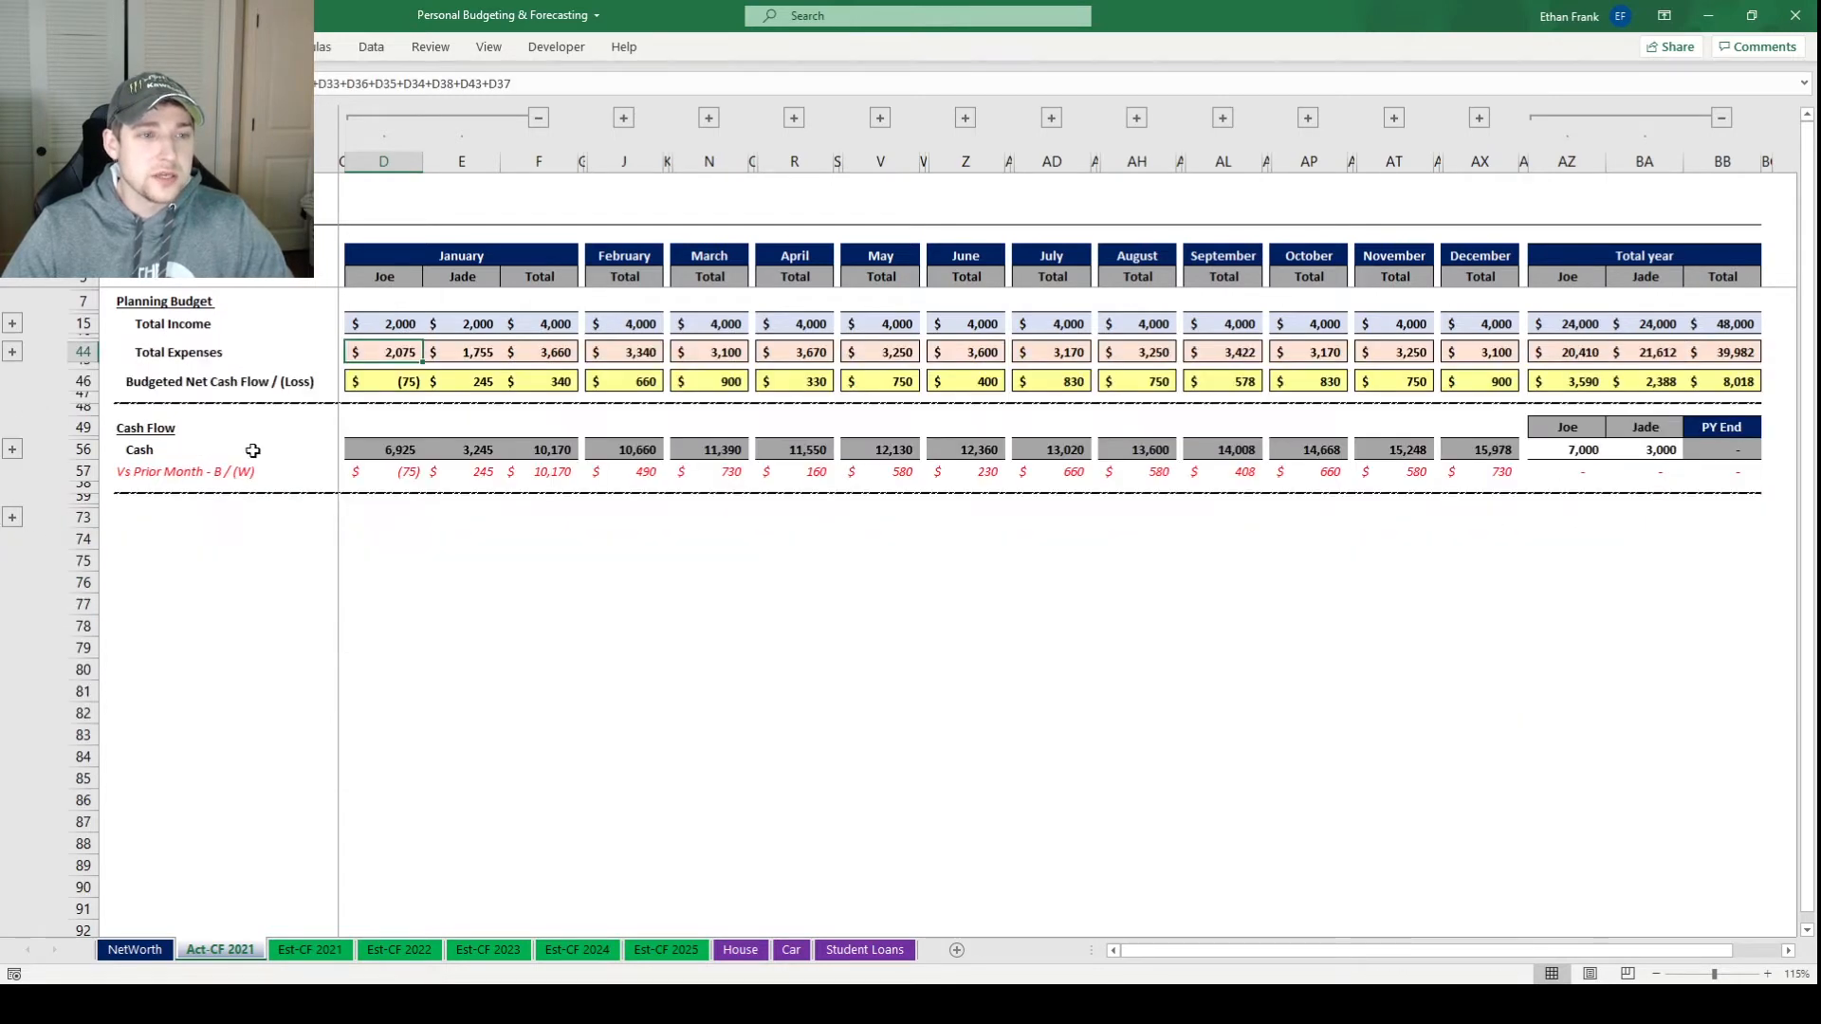
left_click(242, 379)
left_click(375, 381)
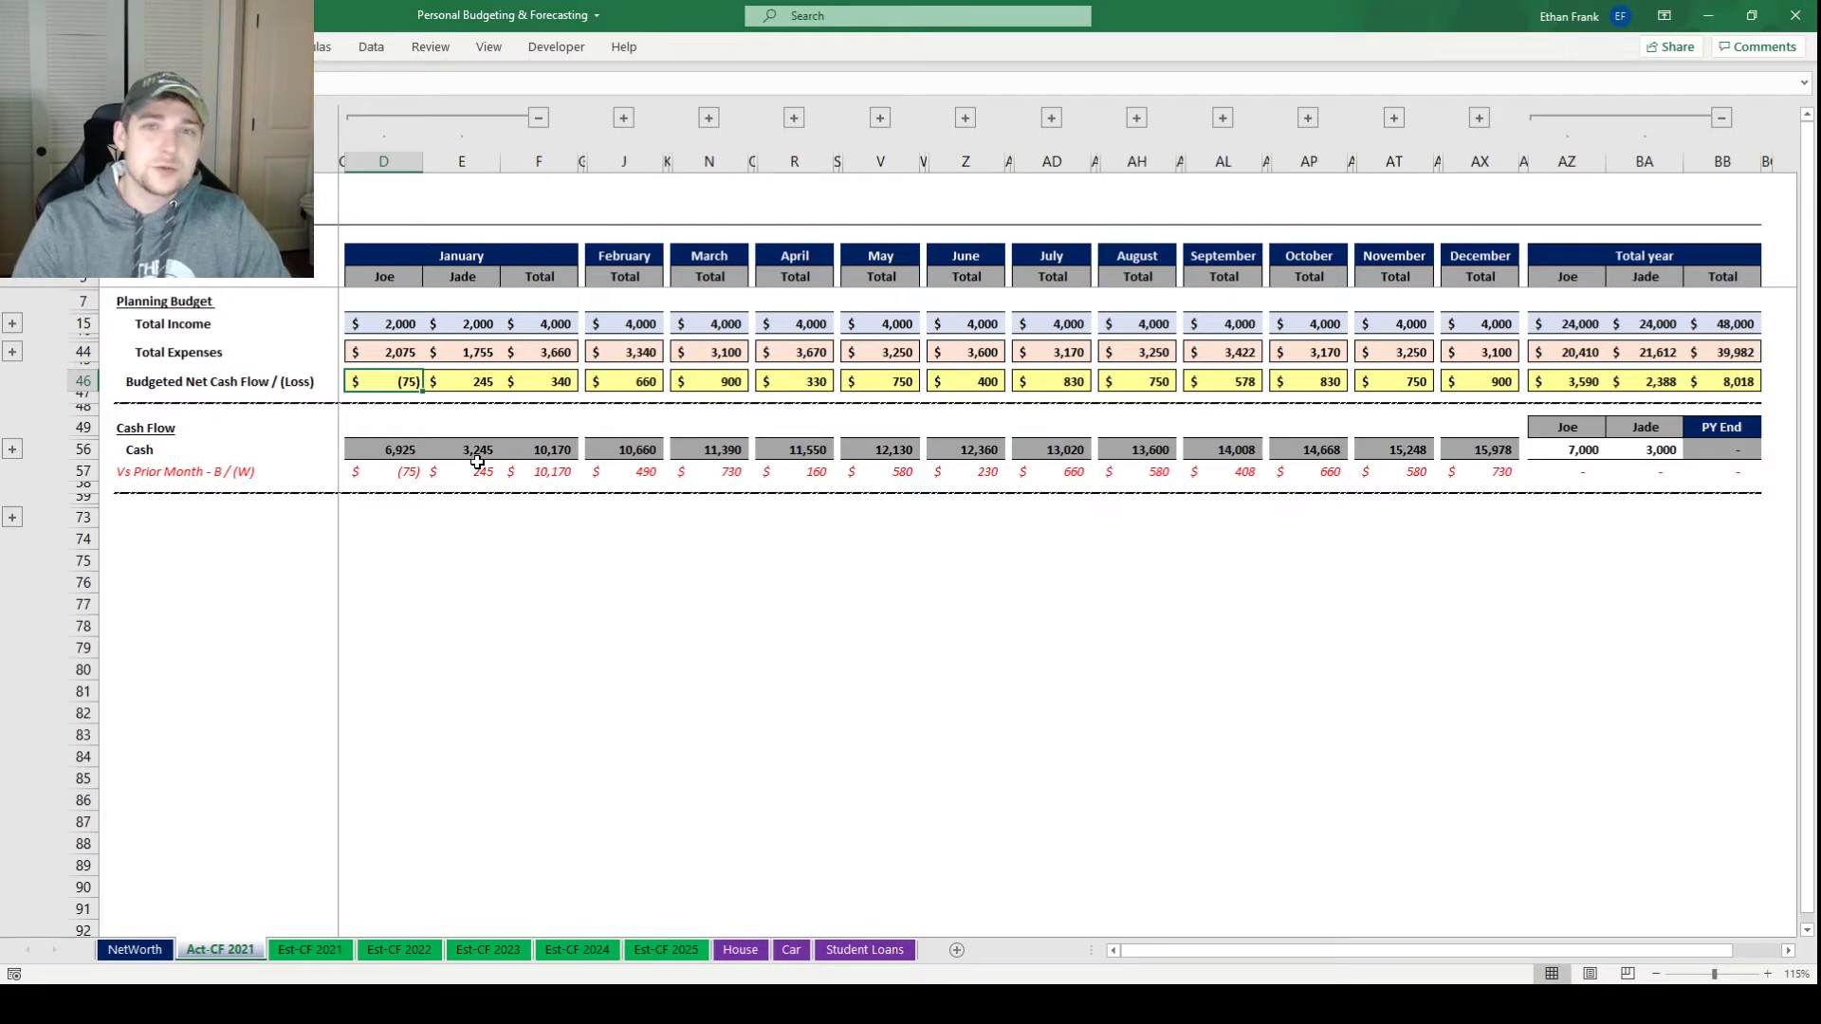
left_click(489, 383)
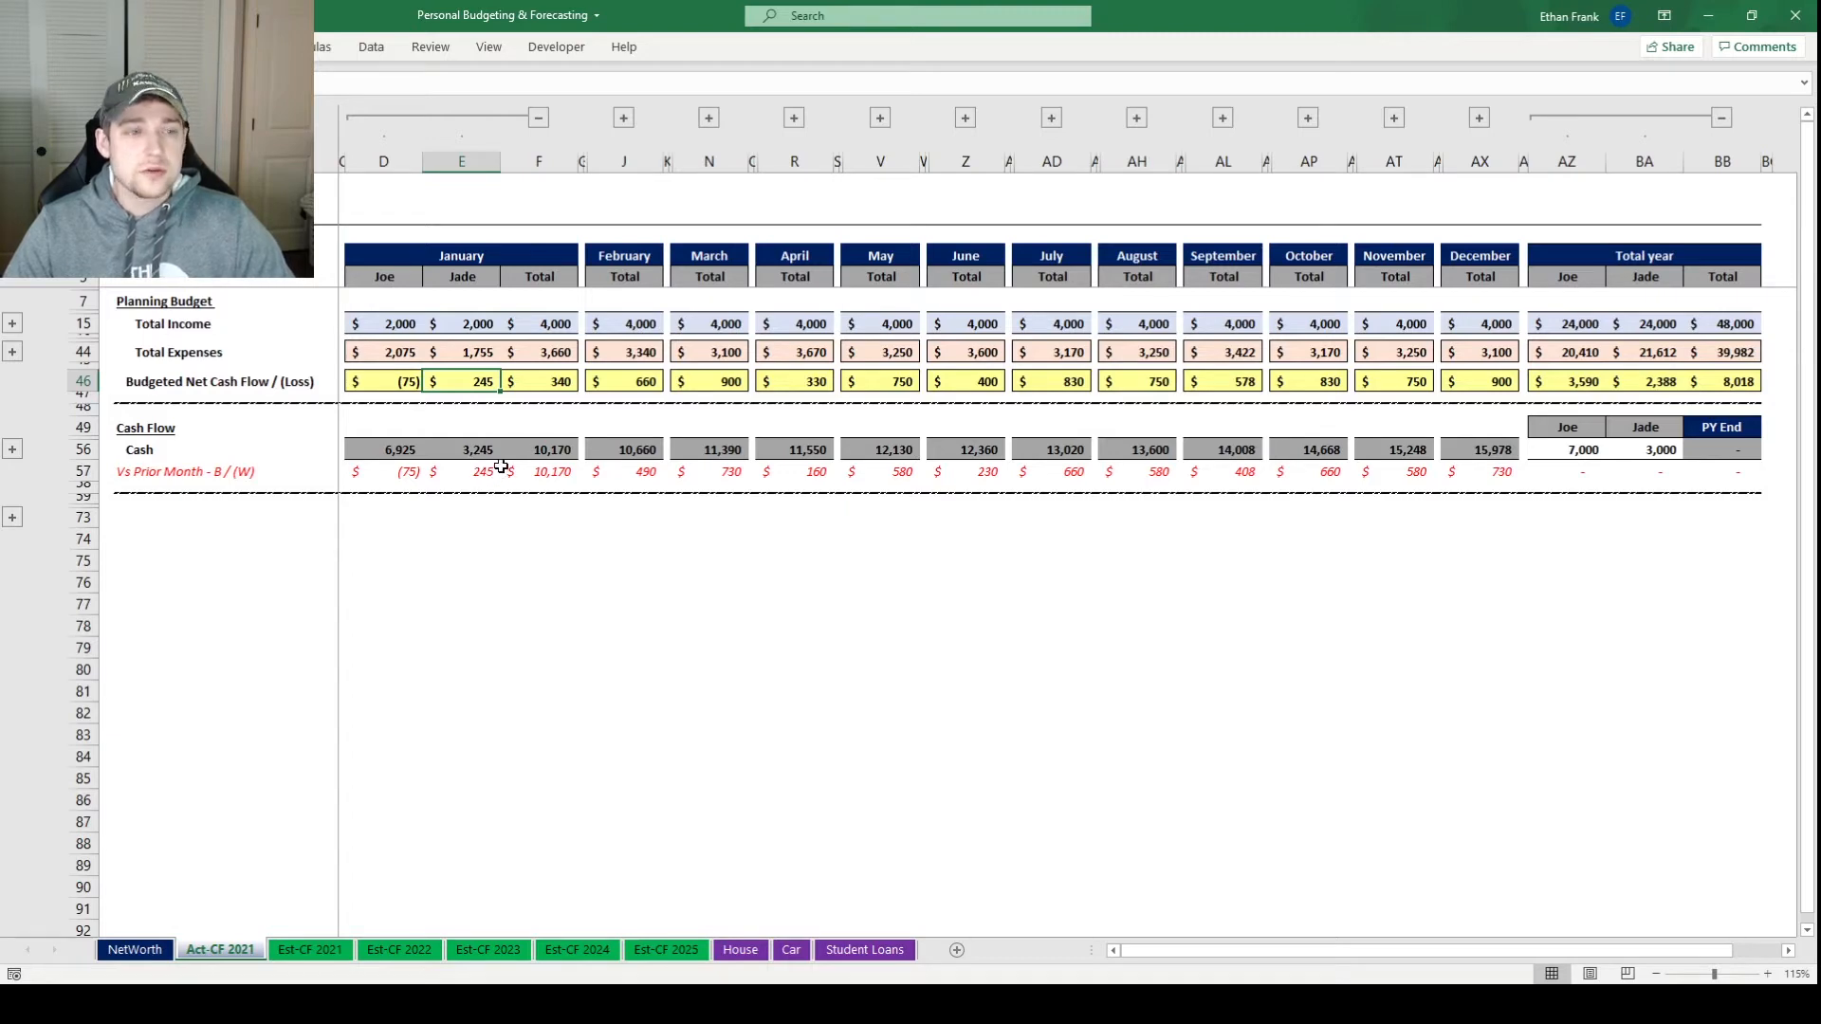
Expand the Cash rows under Cash Flow and review the January Bank 1 and Bank 2 entries for both people
left_click(13, 452)
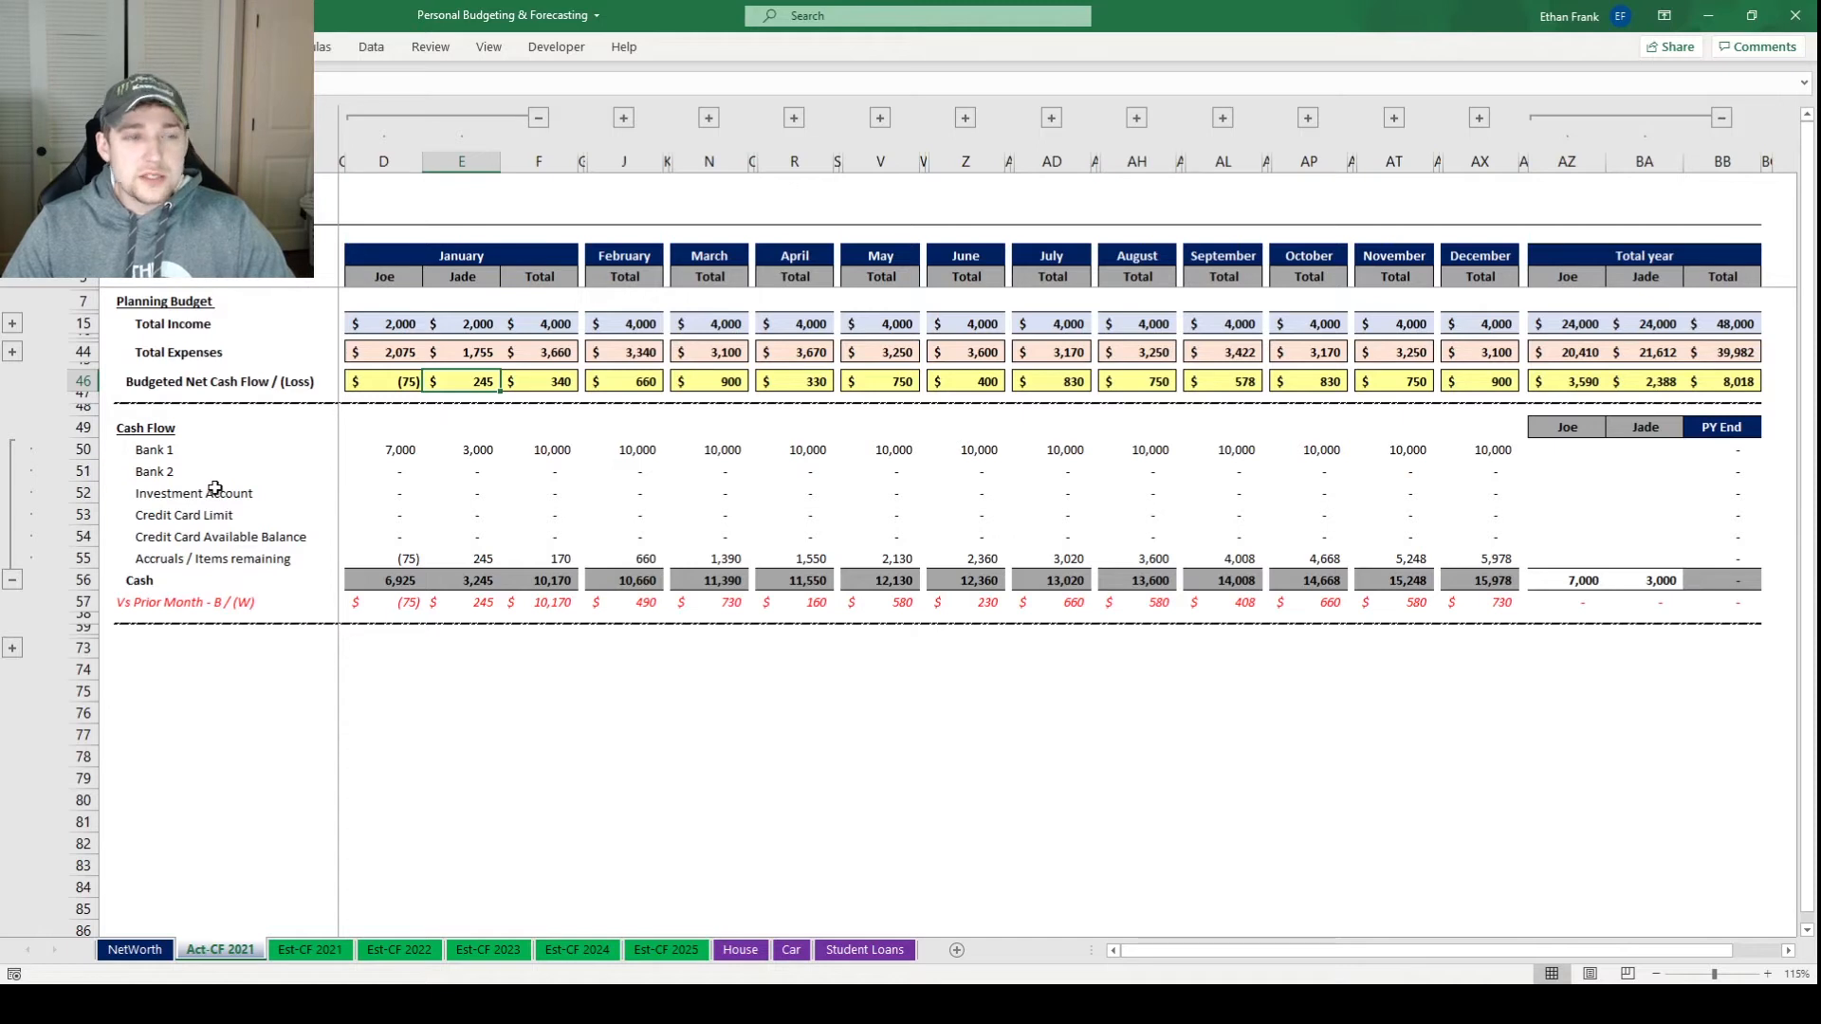
mouse_move(219, 450)
left_mouse_down()
mouse_move(229, 517)
mouse_move(228, 474)
left_mouse_up()
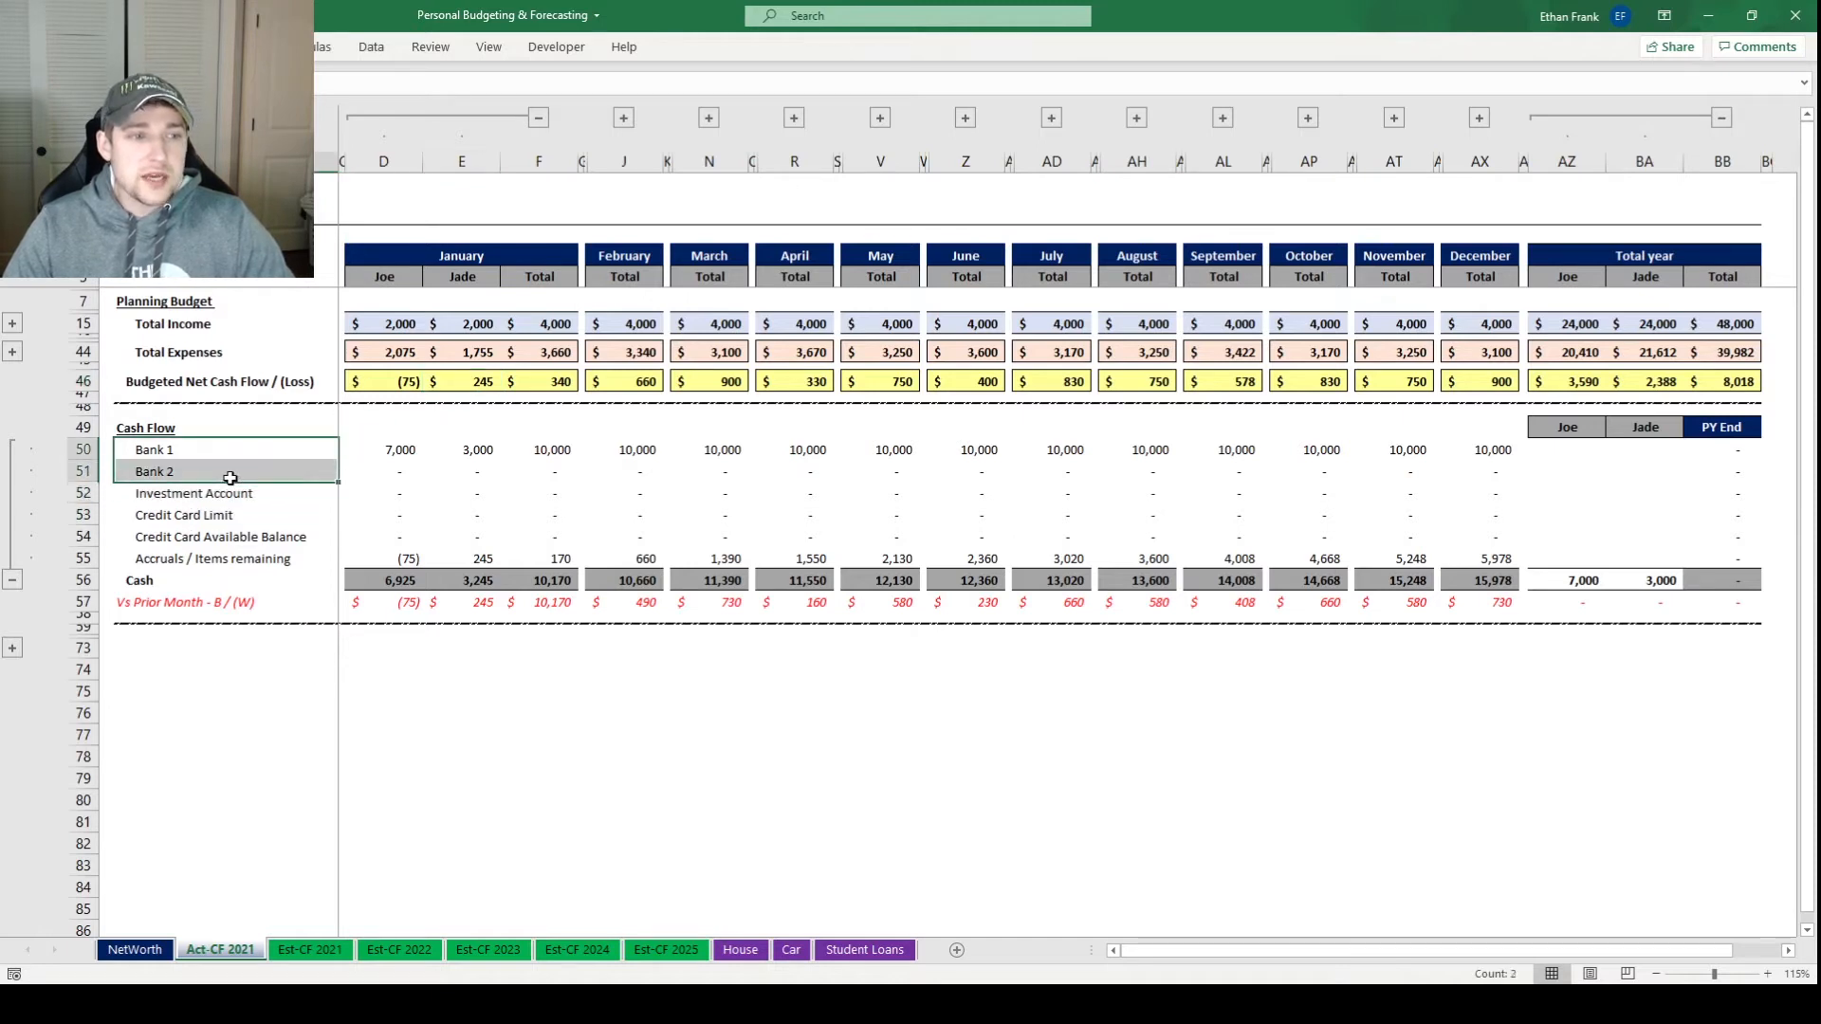
left_click_drag(401, 452, 489, 485)
left_click(375, 458)
left_click(449, 457)
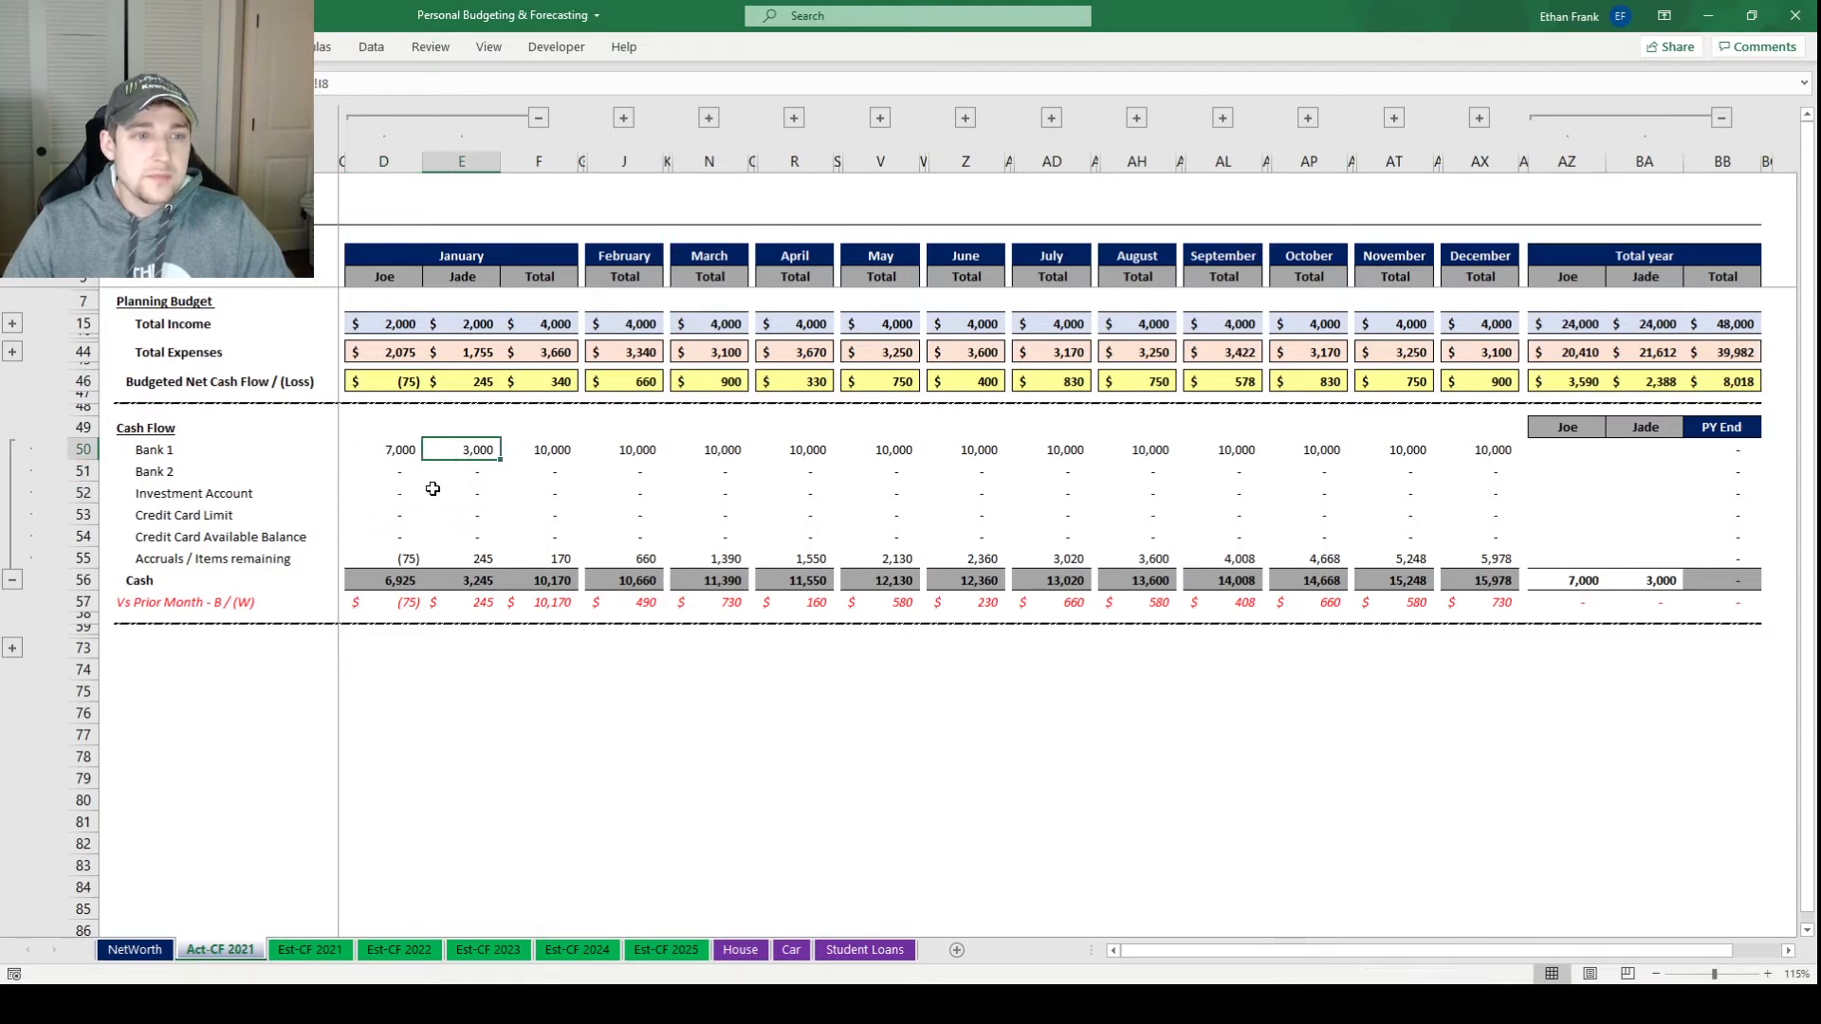
Compare each person's January Bank 1 balance with the 21 Cur. Cash/Investments figures on the NetWorth sheet
left_click(406, 456)
left_click(458, 456)
left_click(397, 455)
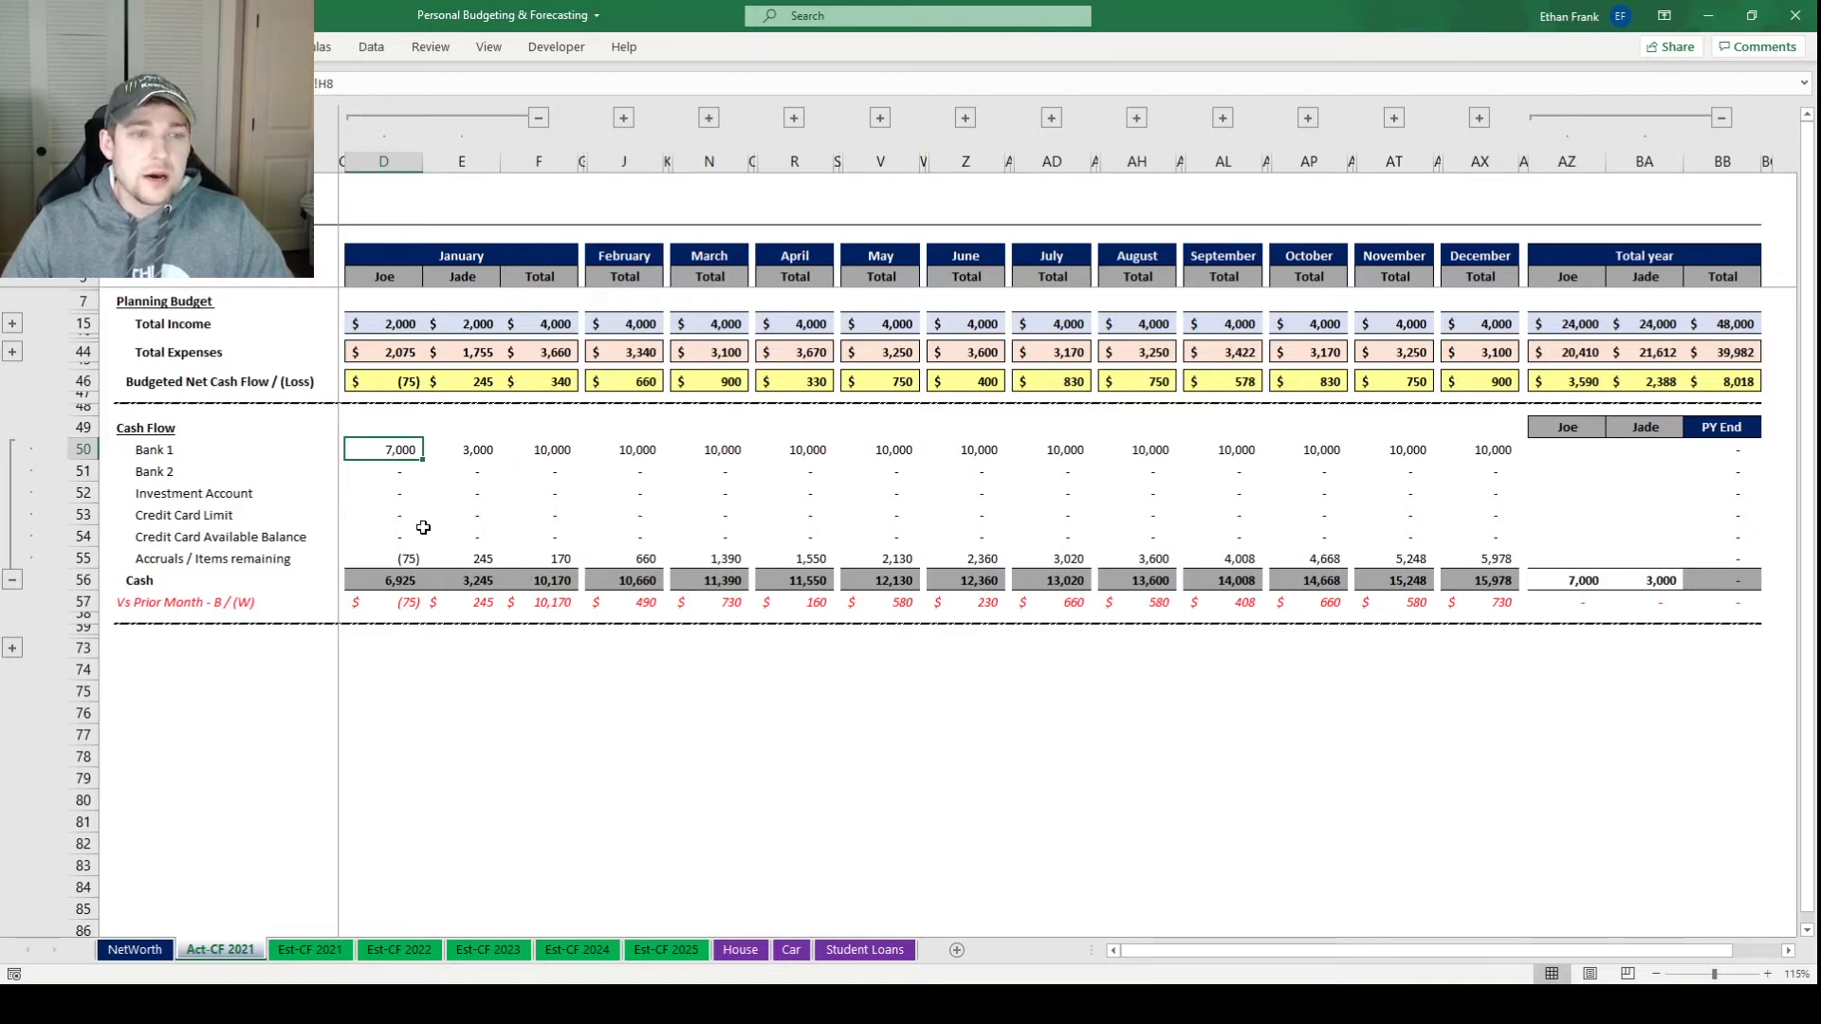
left_click(134, 950)
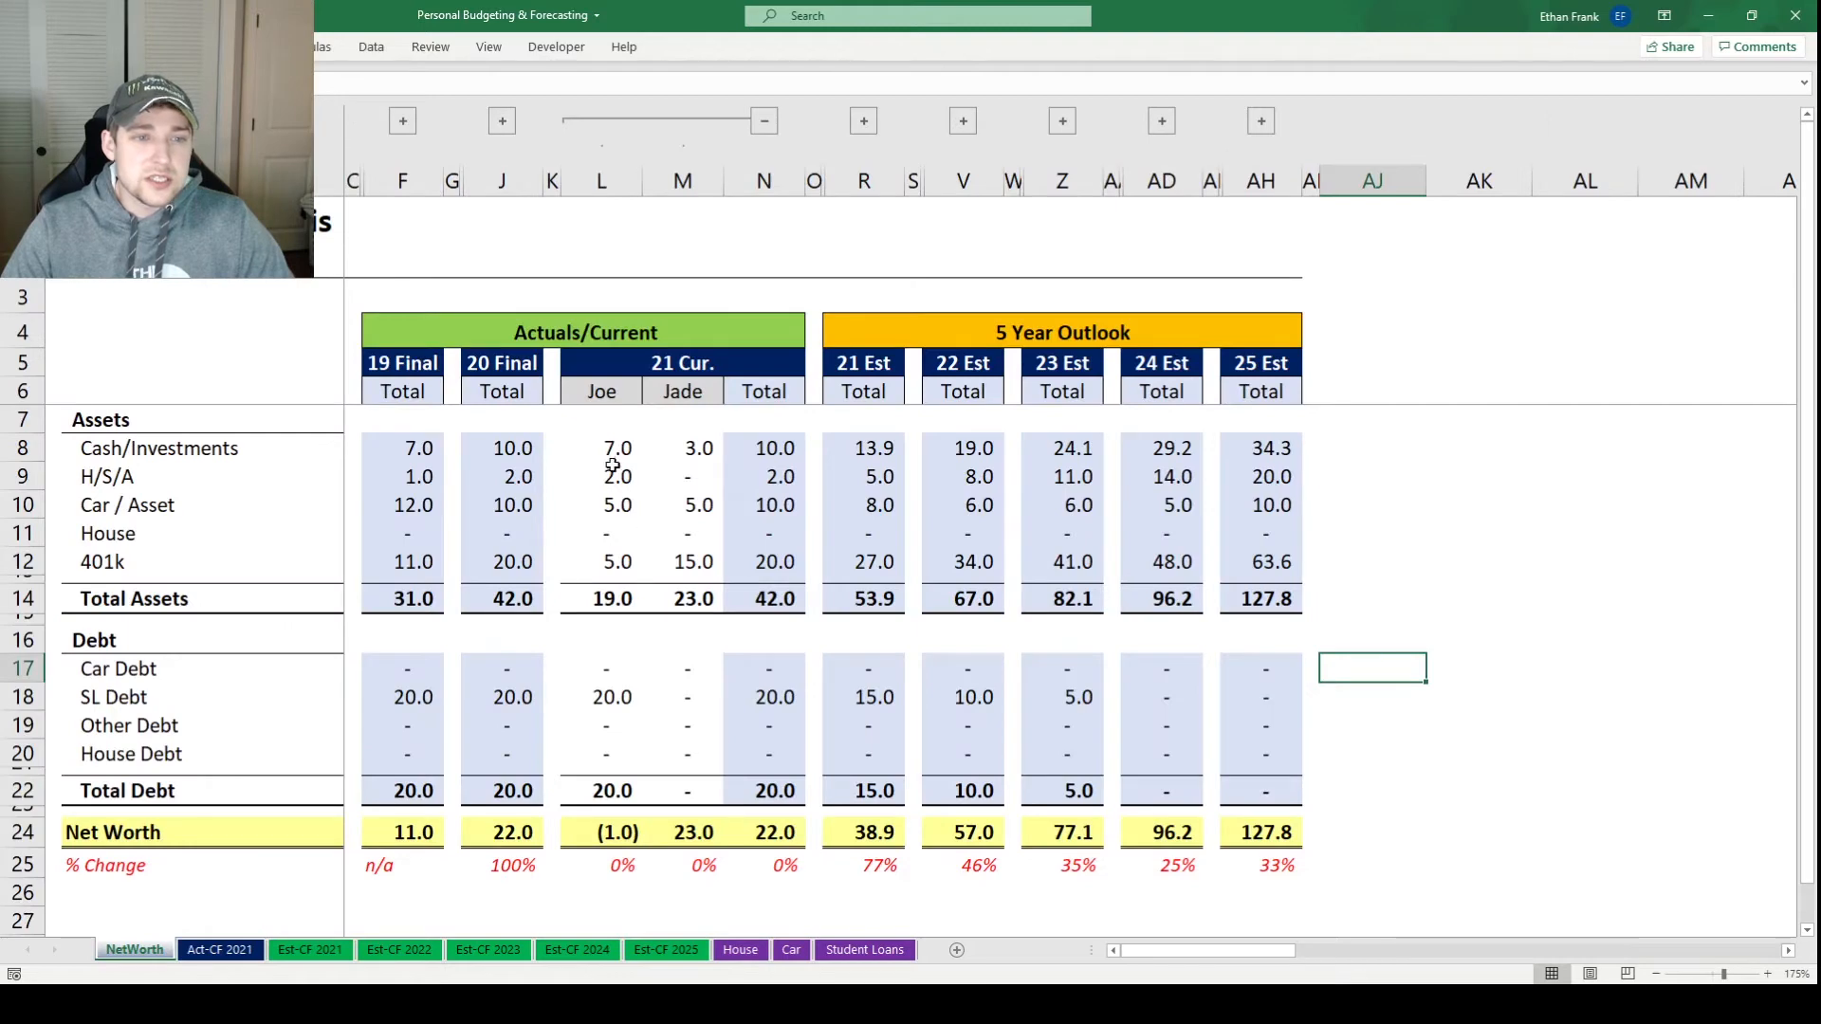
left_click_drag(610, 455, 683, 448)
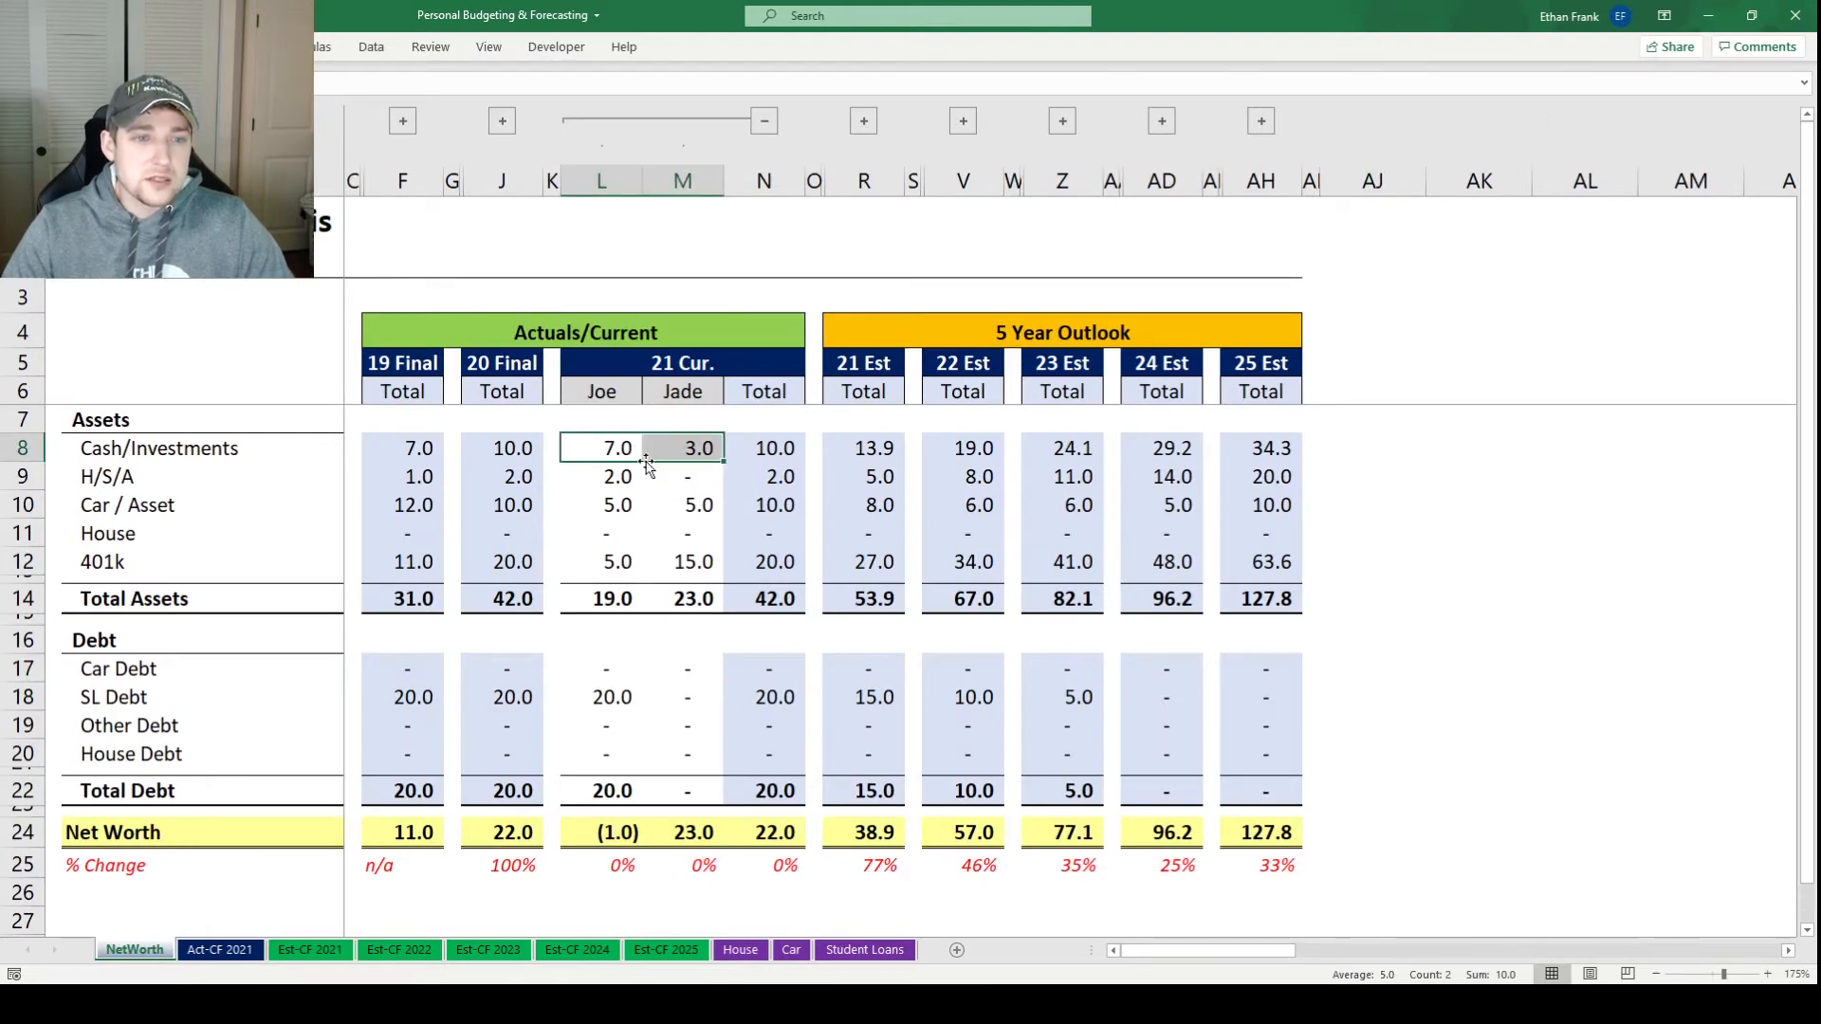
Return to the Act-CF 2021 sheet and examine the January Investment Account entries for both people
left_click(219, 950)
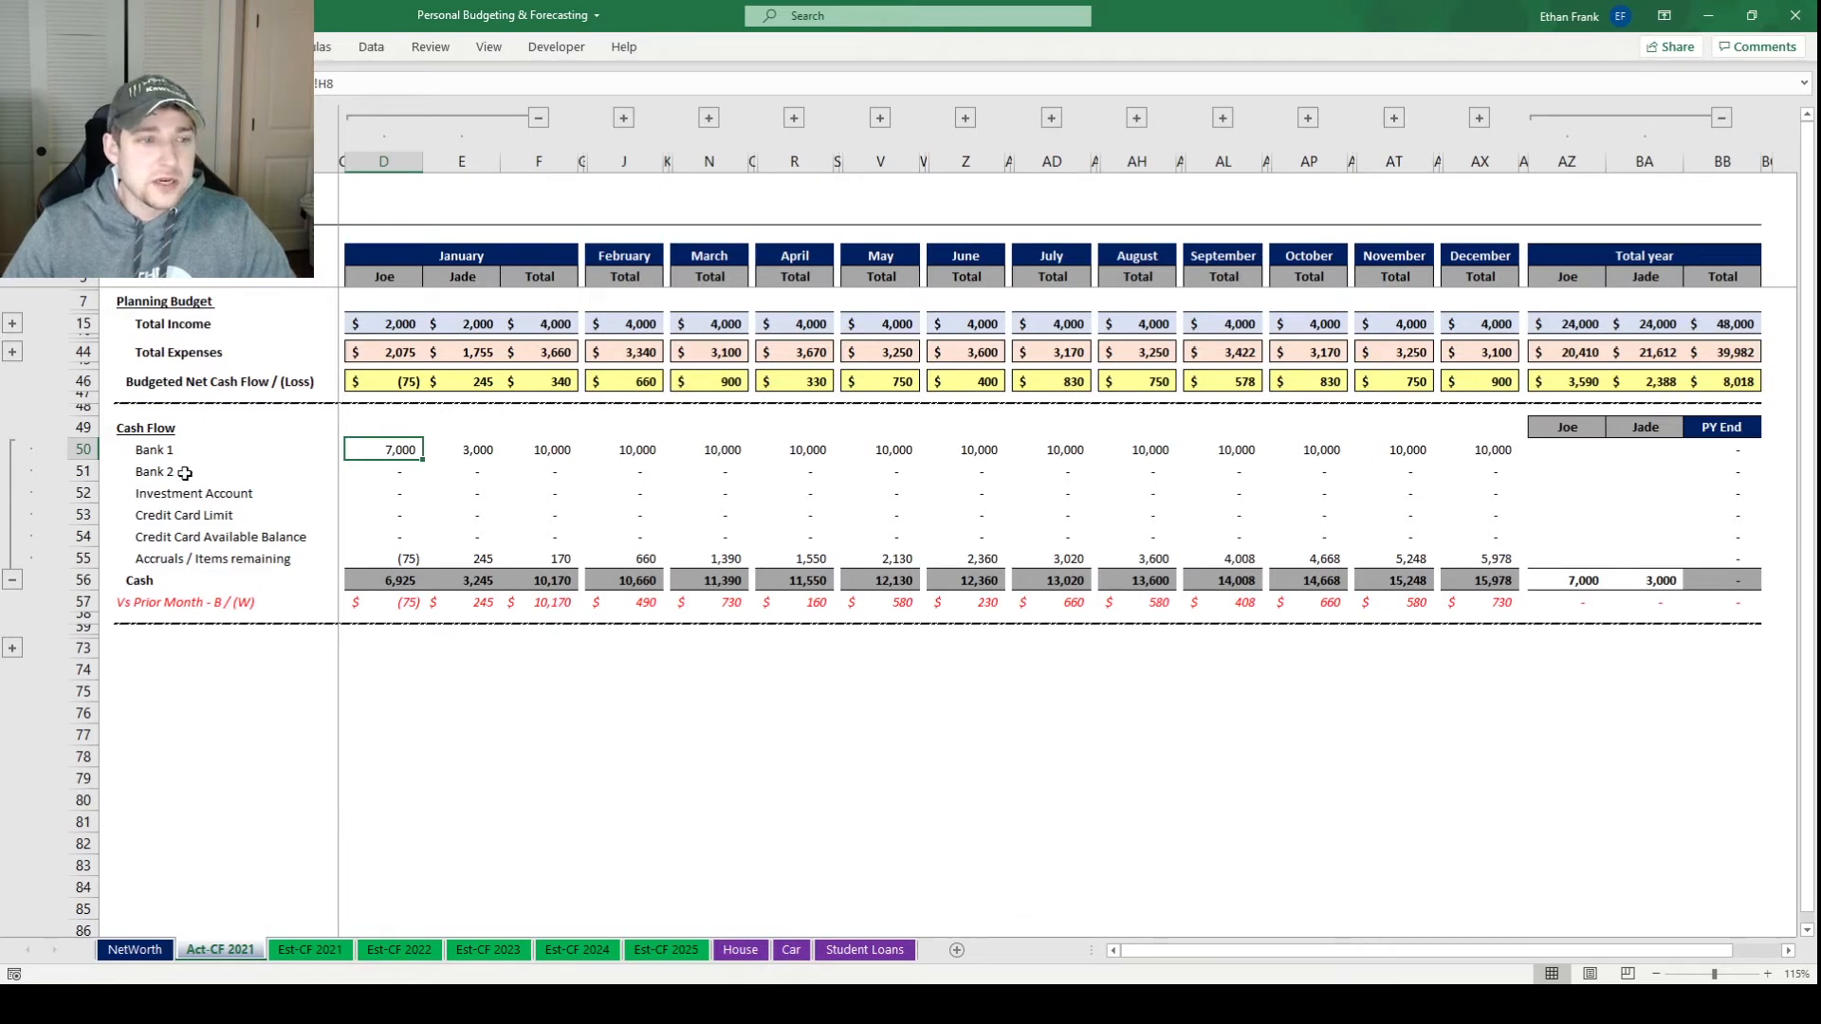
left_click(218, 493)
left_click_drag(373, 494, 482, 492)
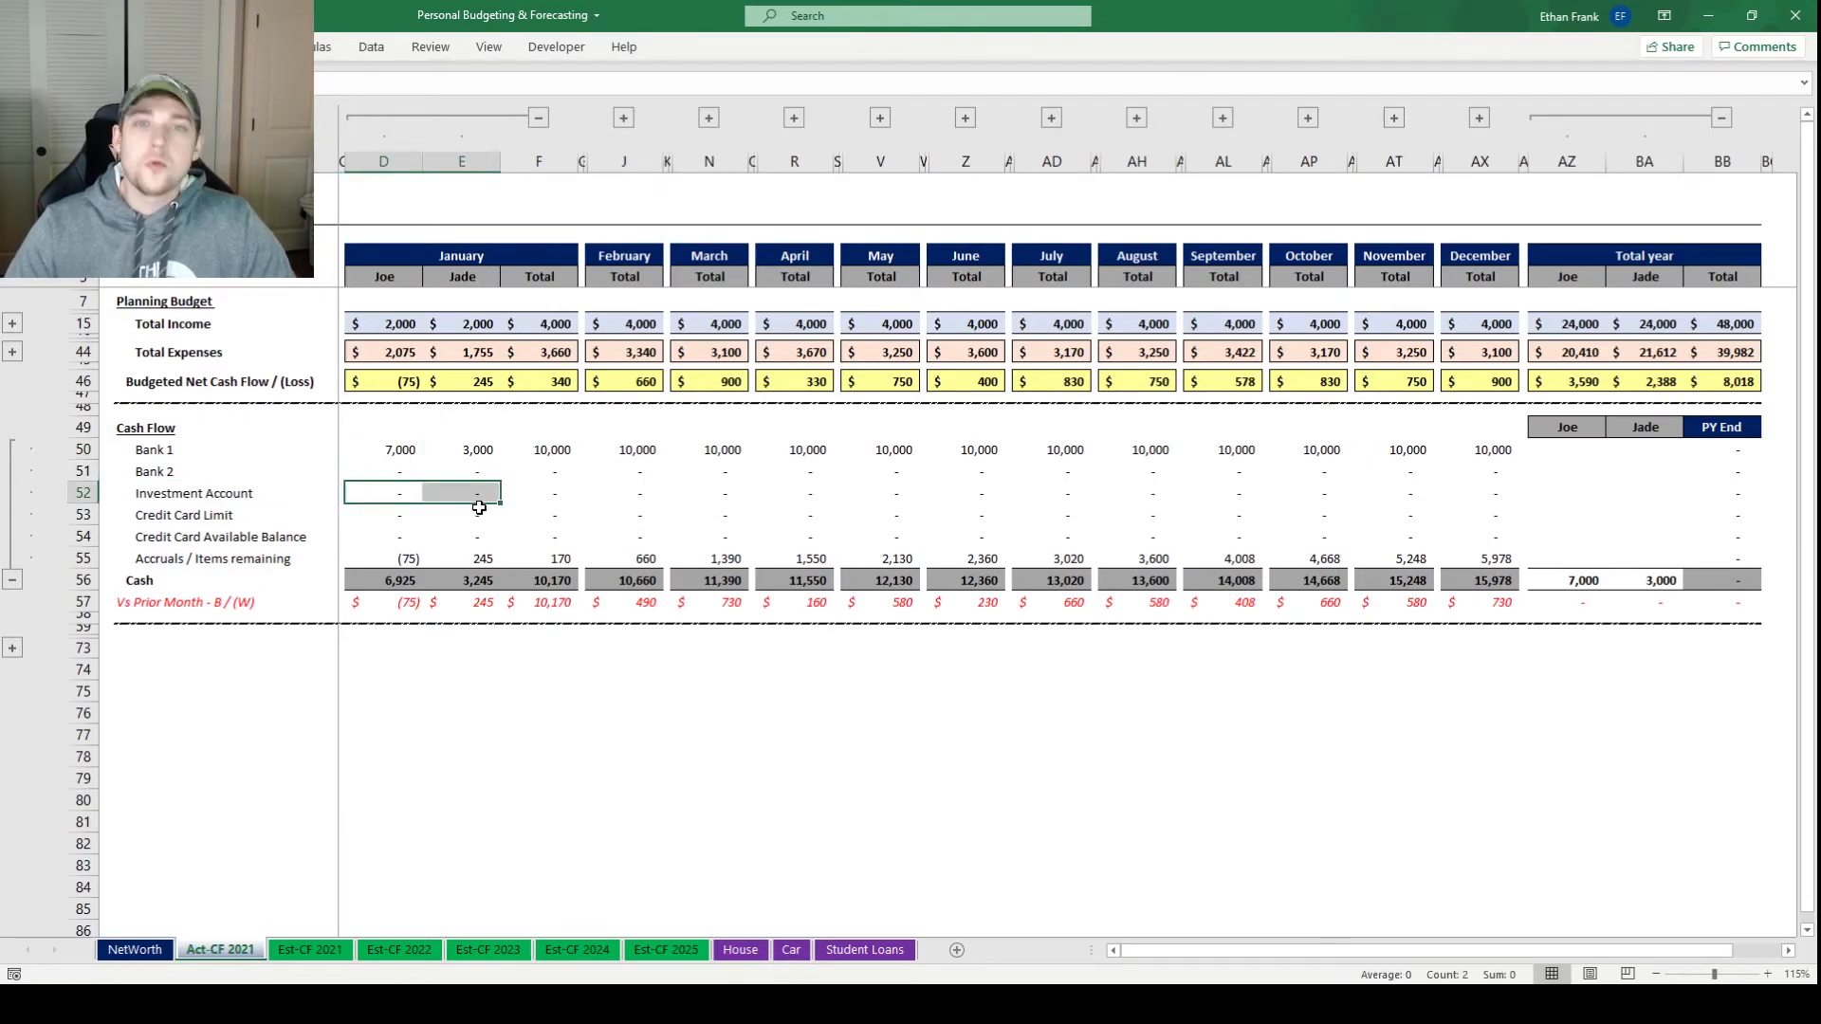
Enter January Credit Card Limit values of -5000 for the first person and -10000 for the second
left_click(393, 520)
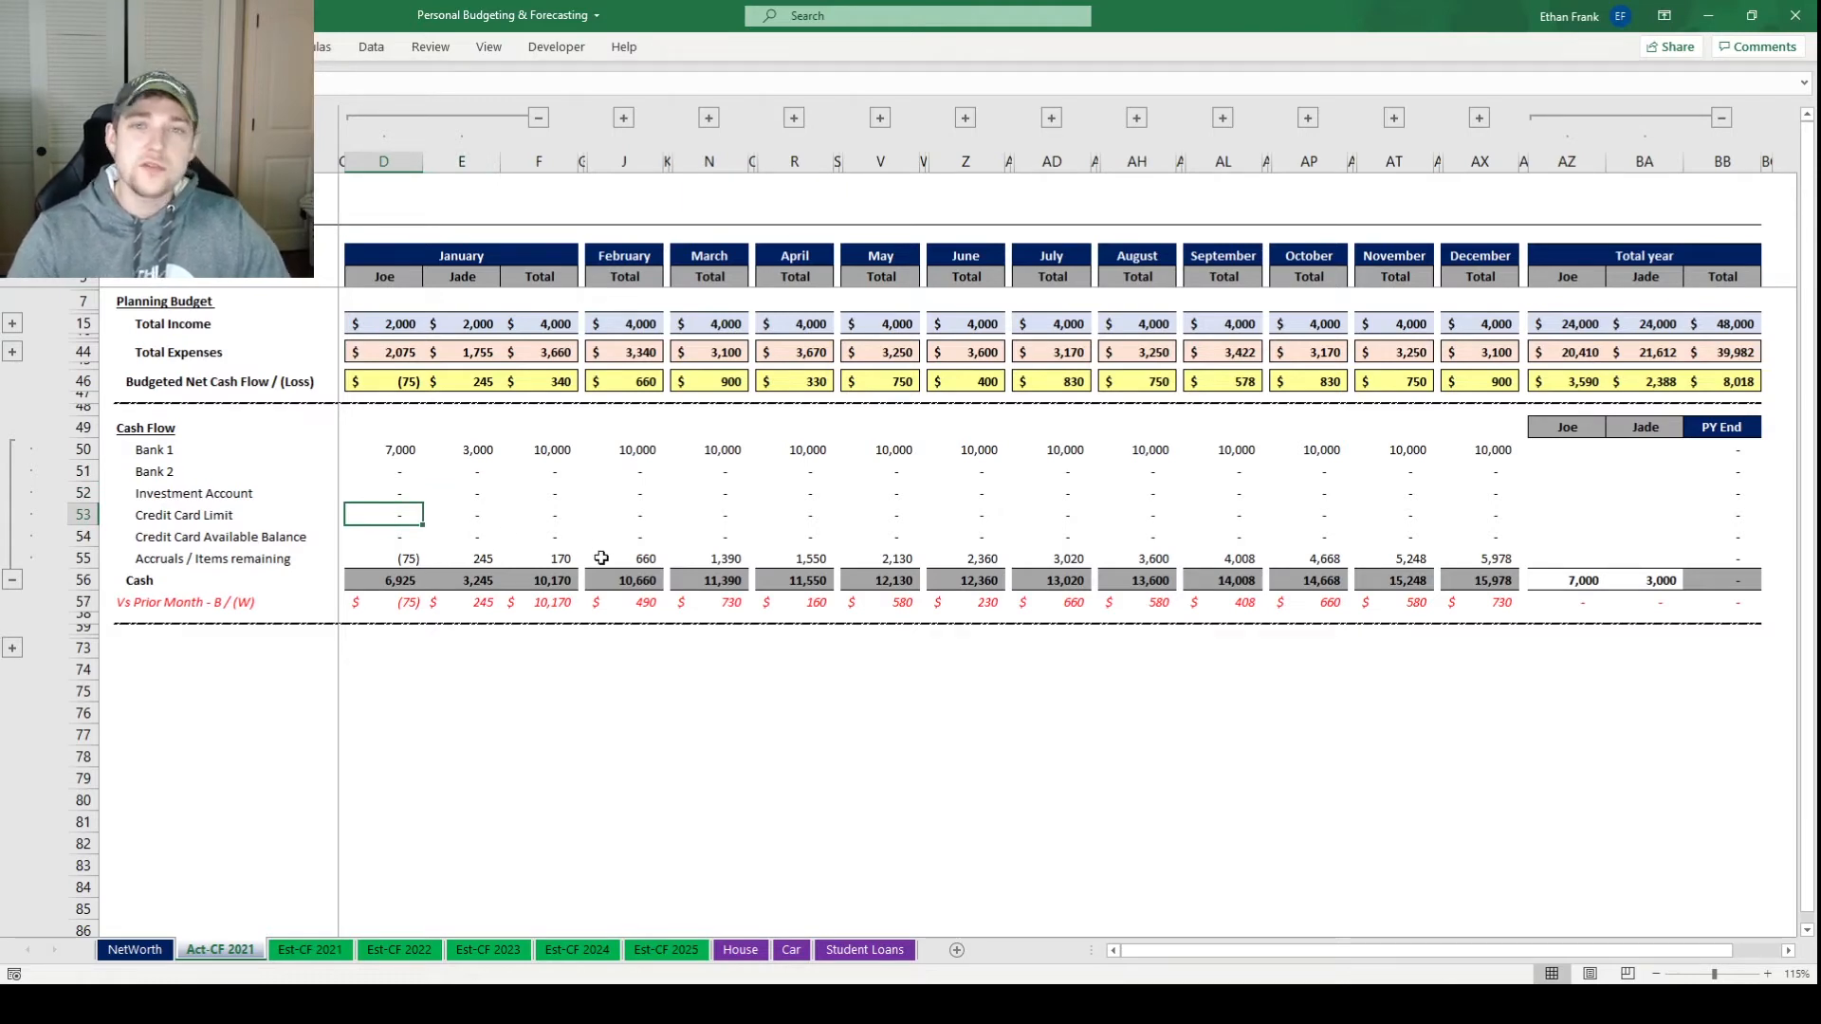
type("-5000")
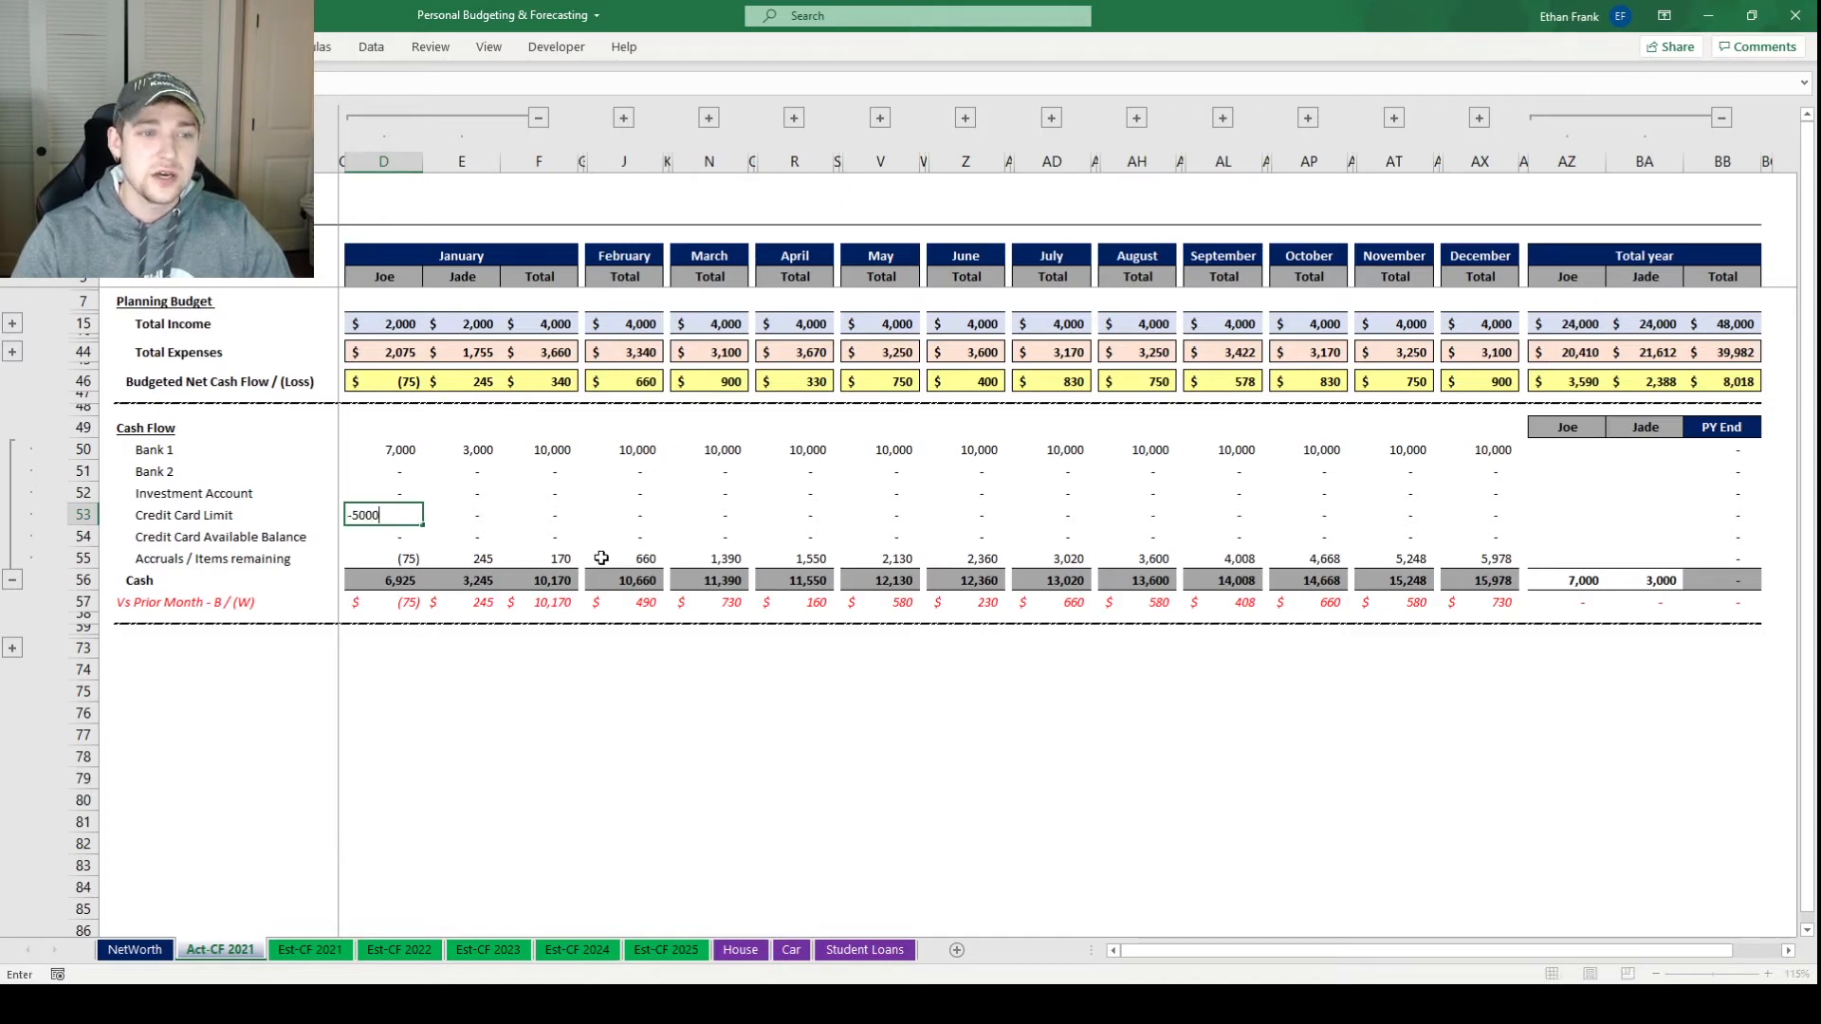
key("Tab")
type("-10000")
key("Return")
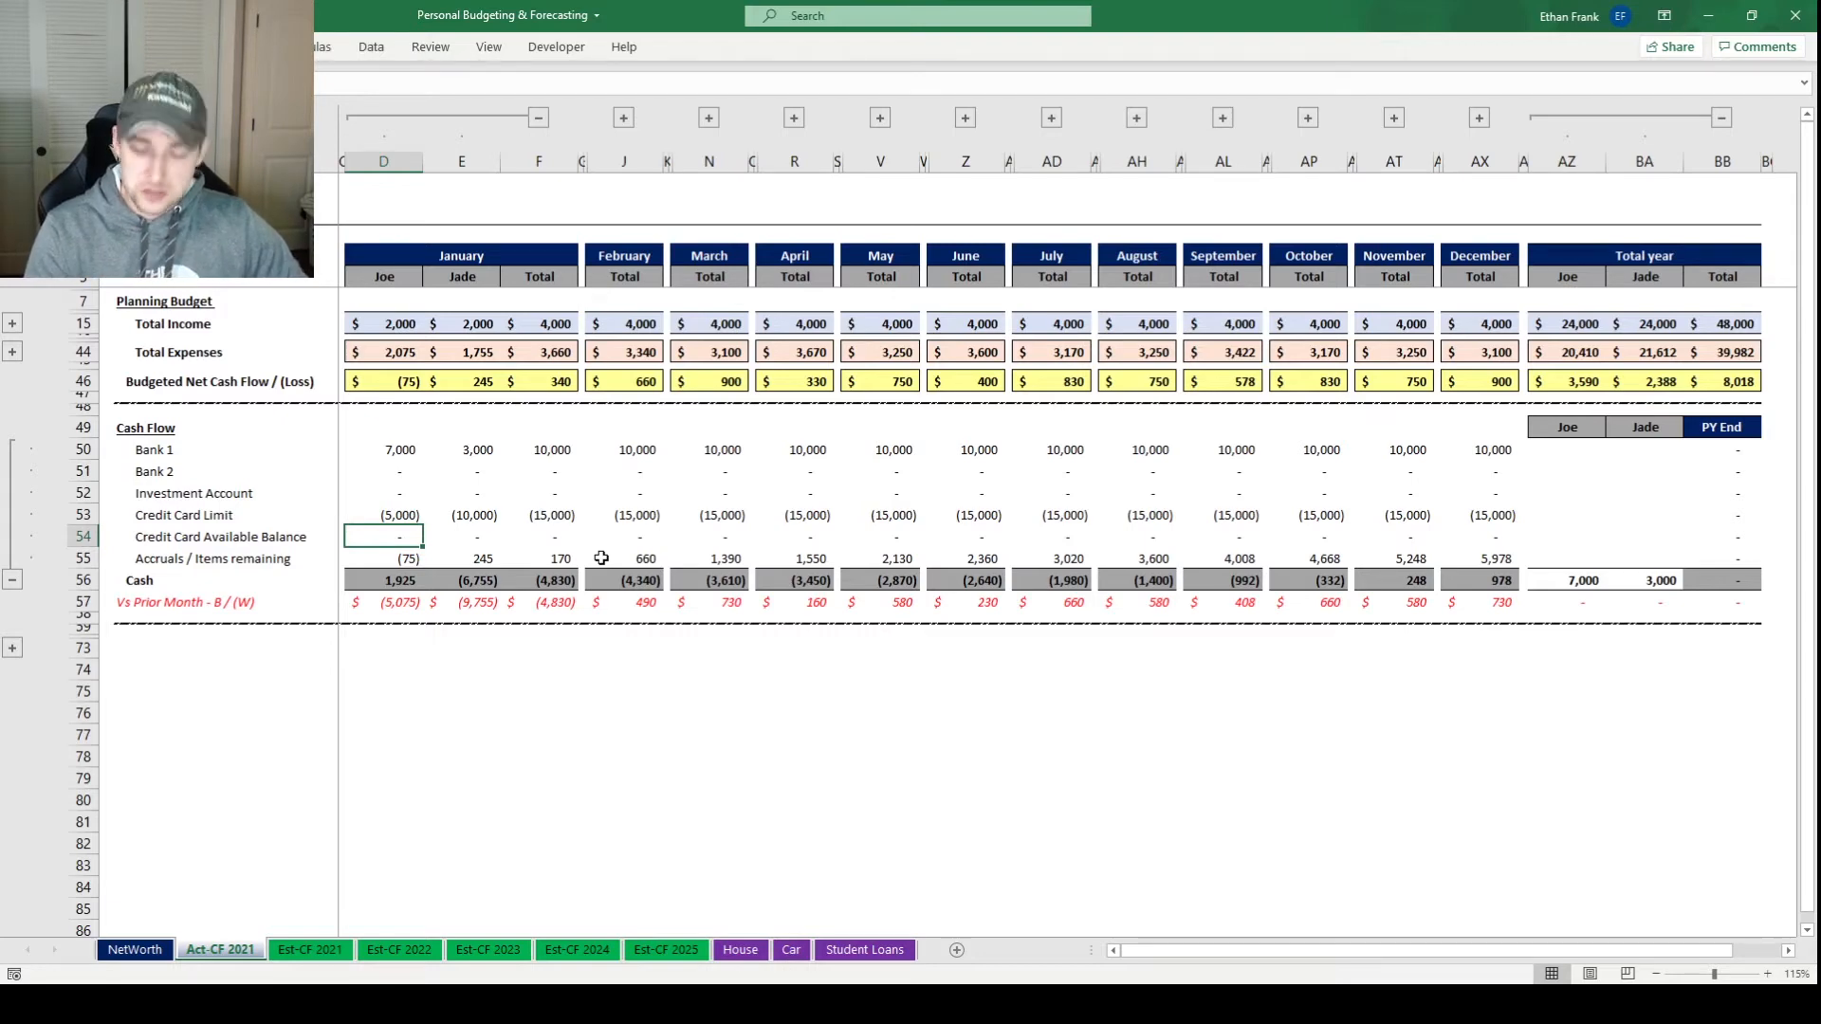
Enter January Credit Card Available Balance values of 4900 for the first person and 9500 for the second
type("4900")
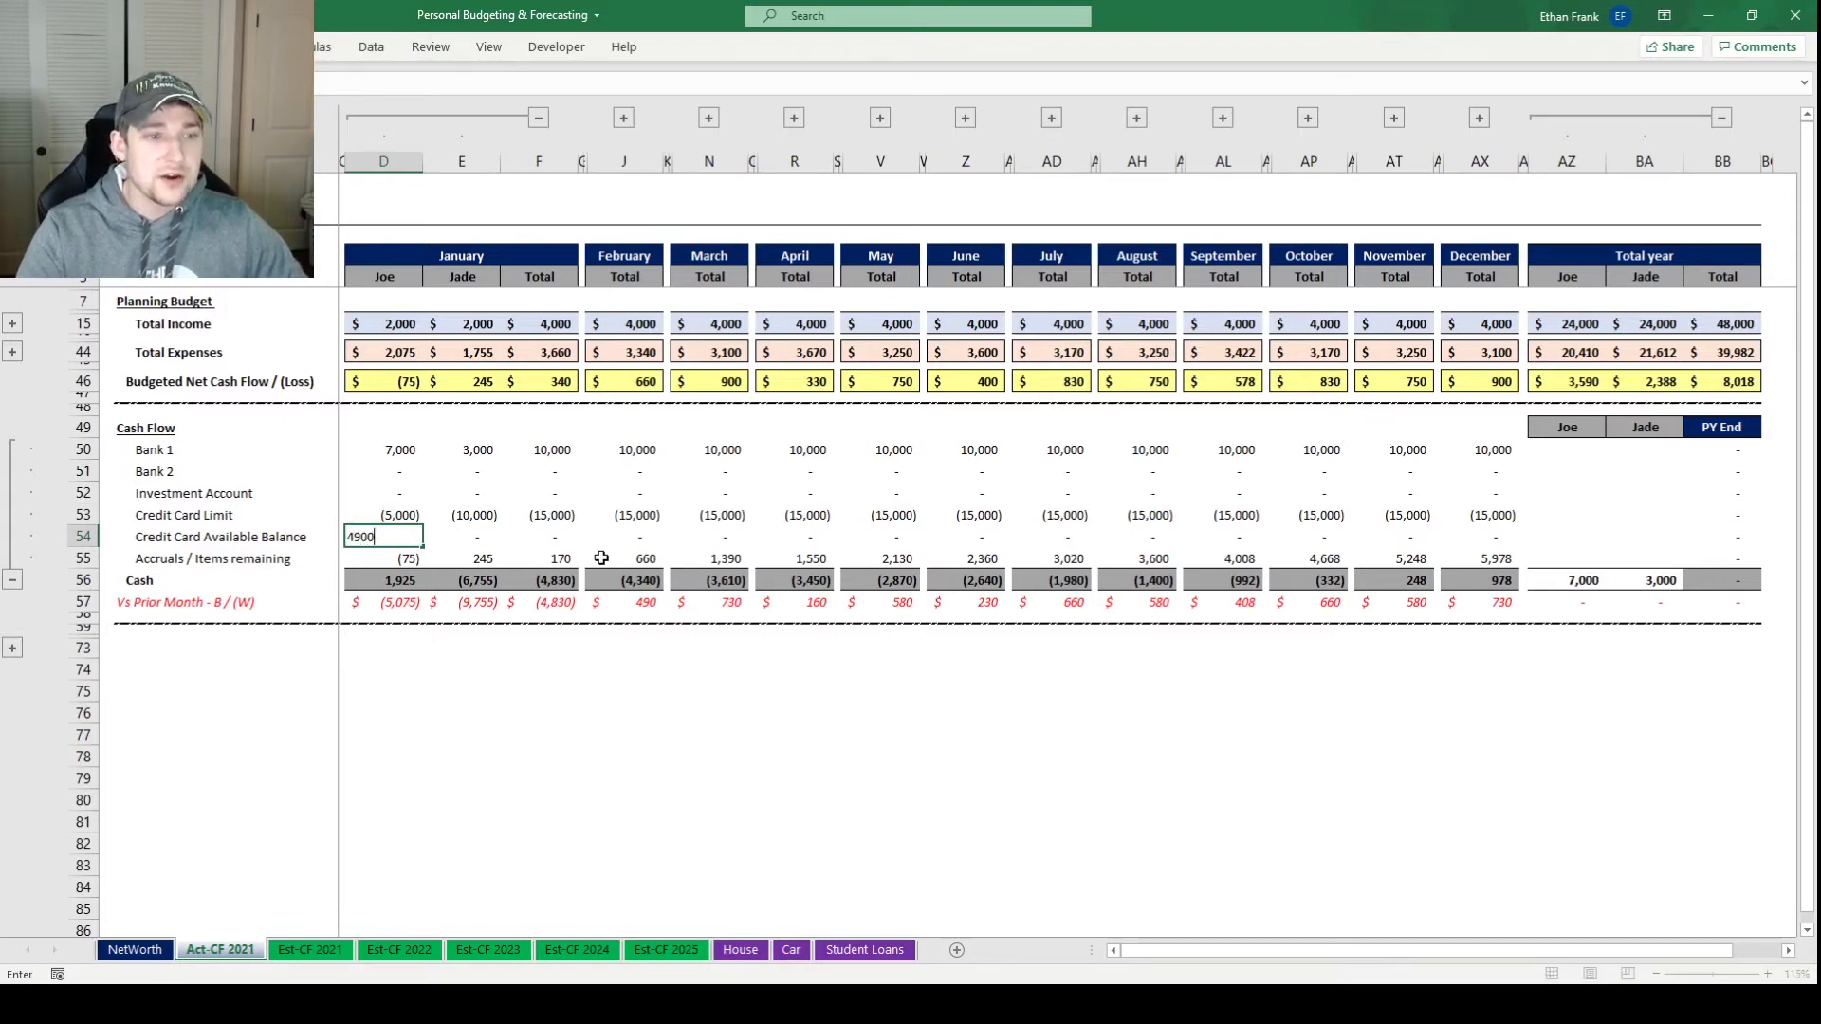
key("Return")
key("Up")
key("Right")
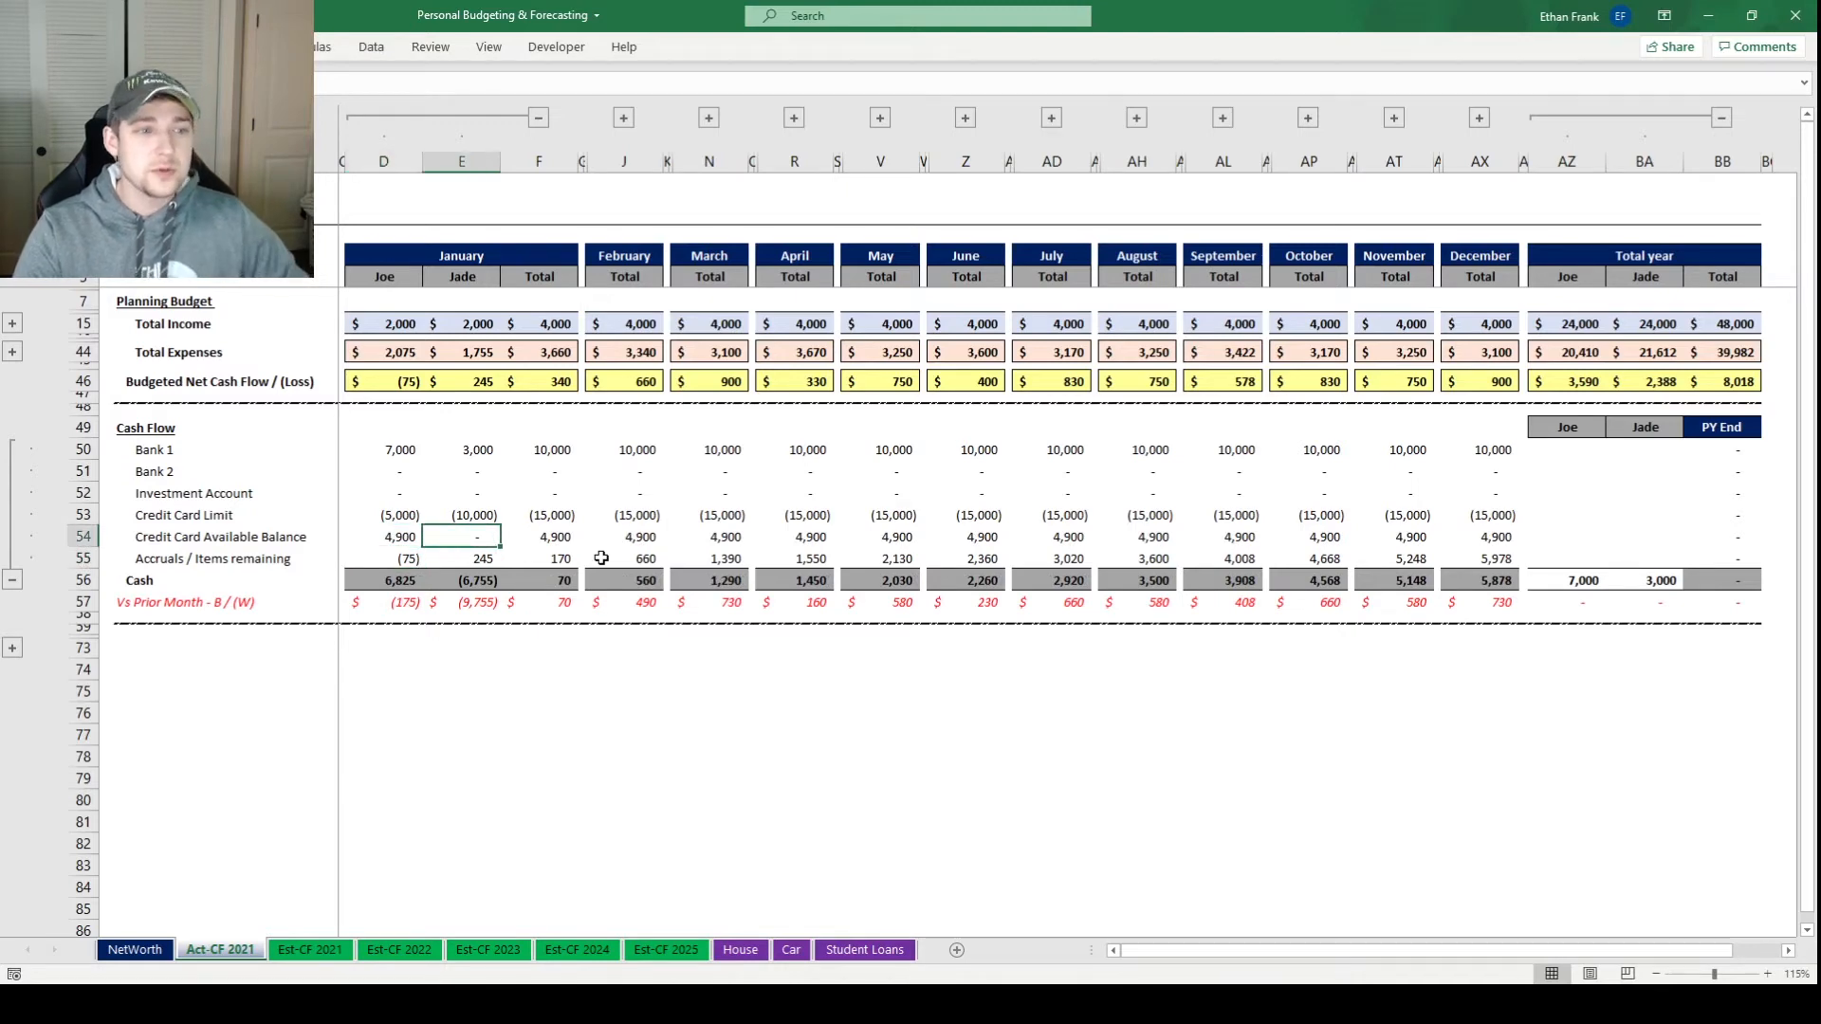
type("9500")
key("Return")
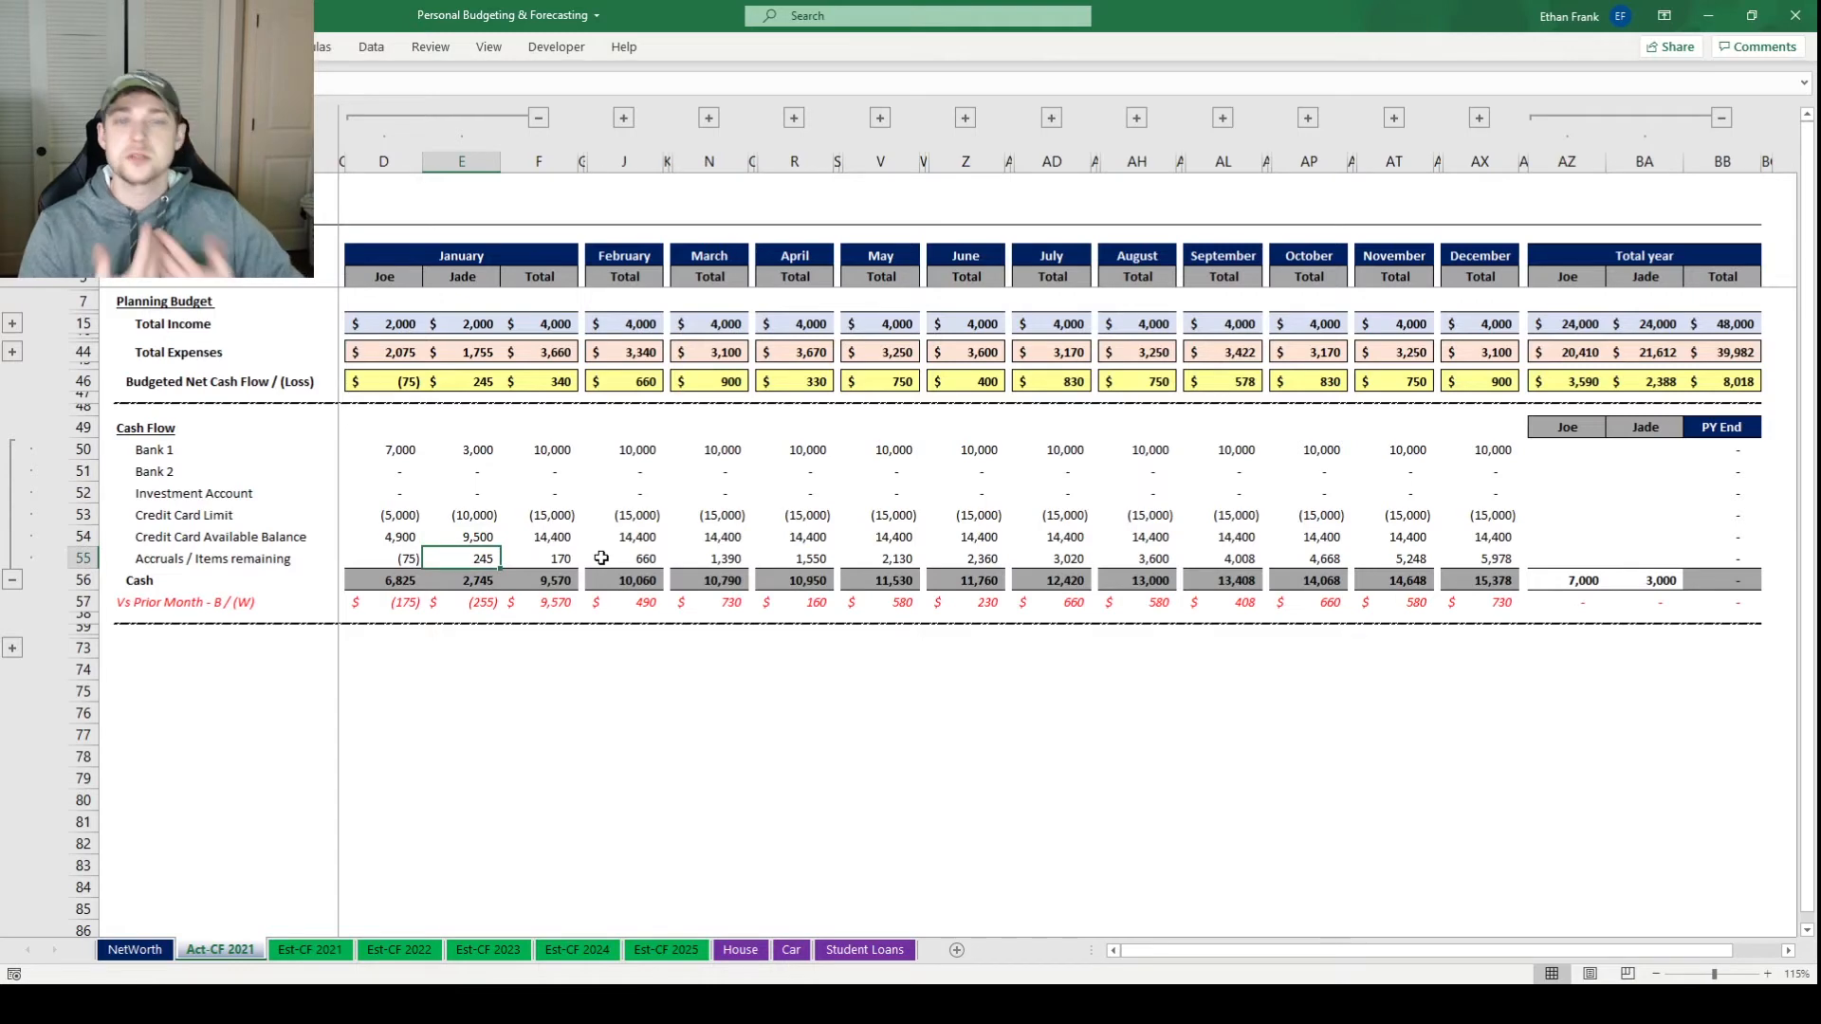
Clear the January Credit Card Limit and Credit Card Available Balance entries for both people
left_click(389, 515)
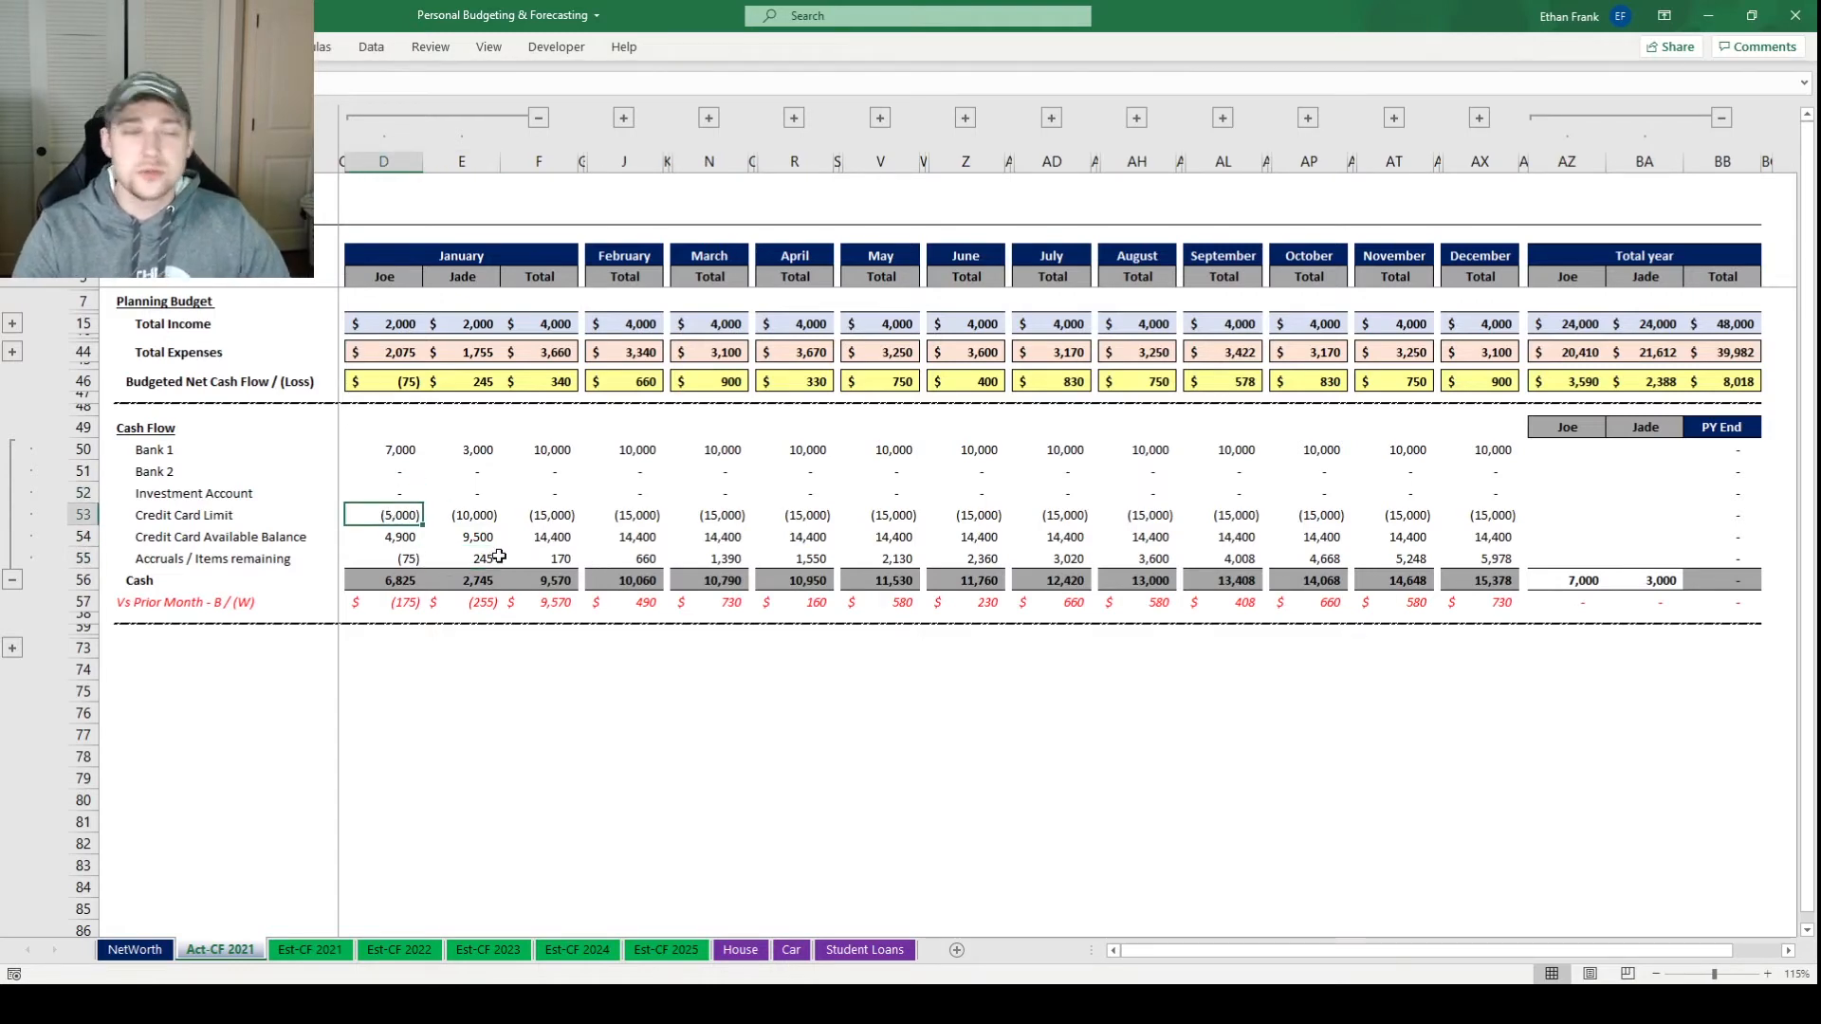
key("Delete")
key("Tab")
key("Delete")
key("Return")
key("Delete")
key("Tab")
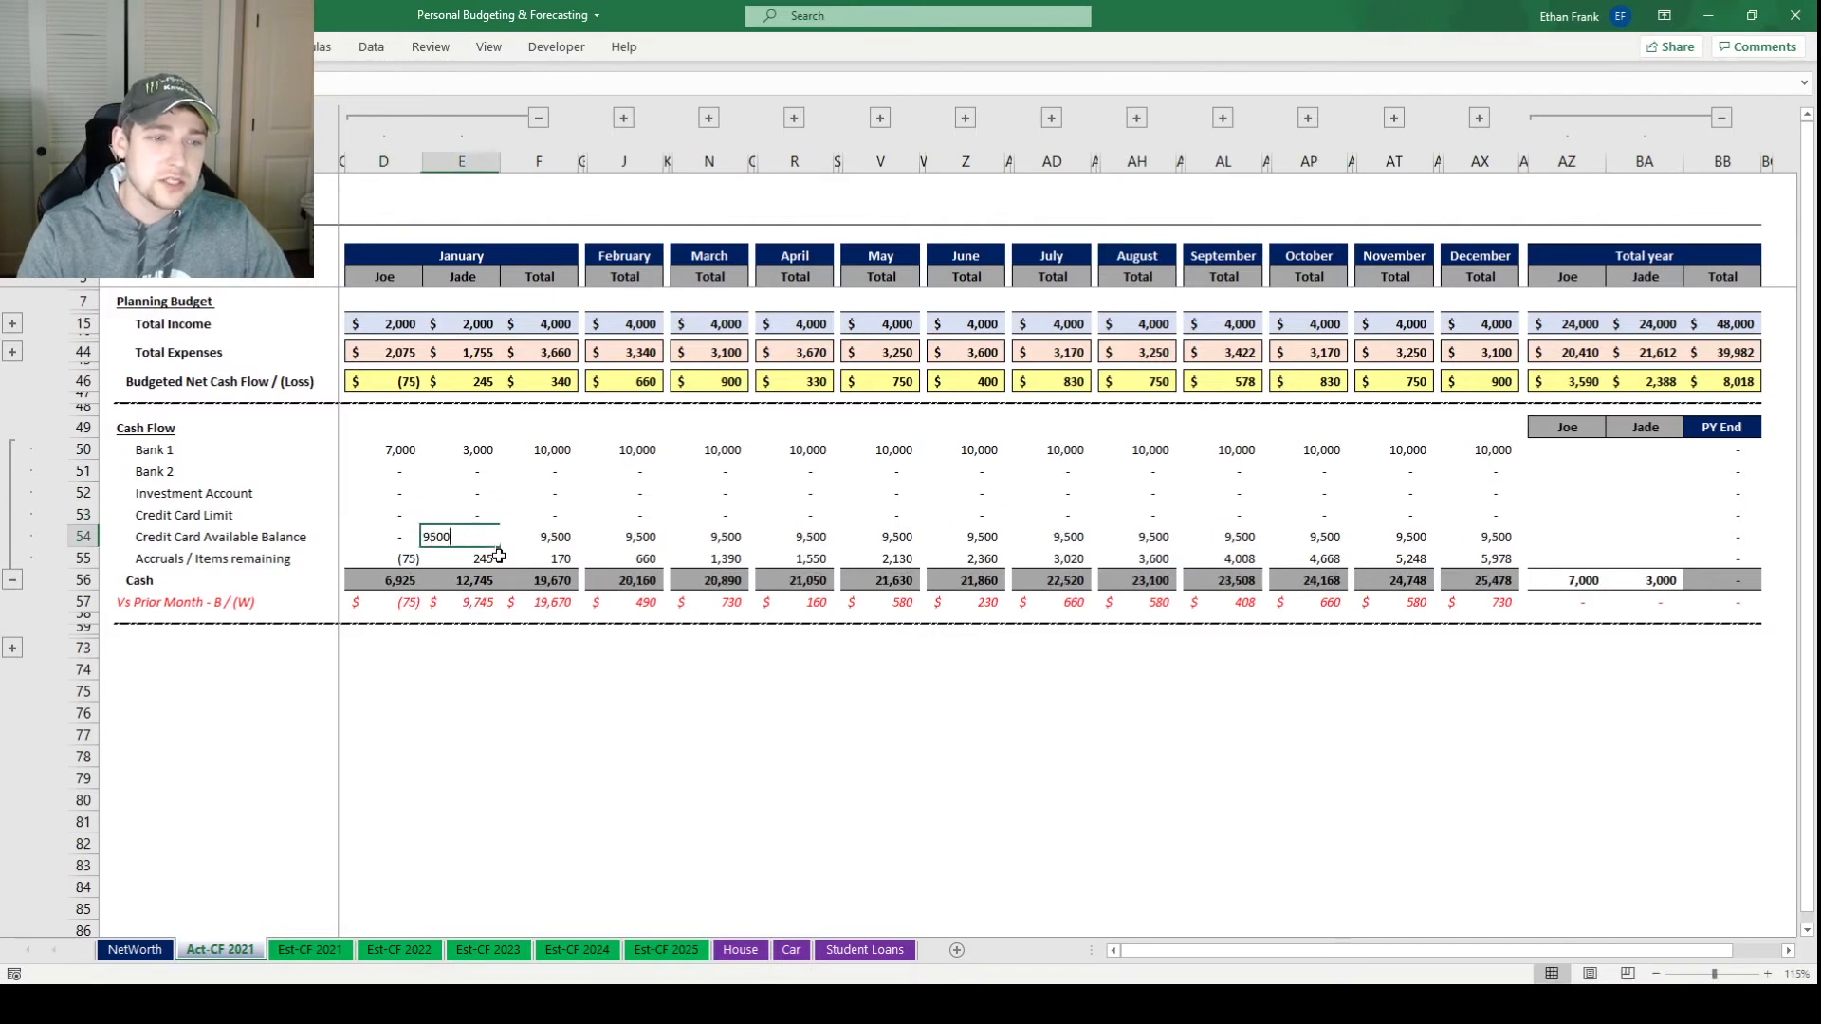
key("Delete")
key("Return")
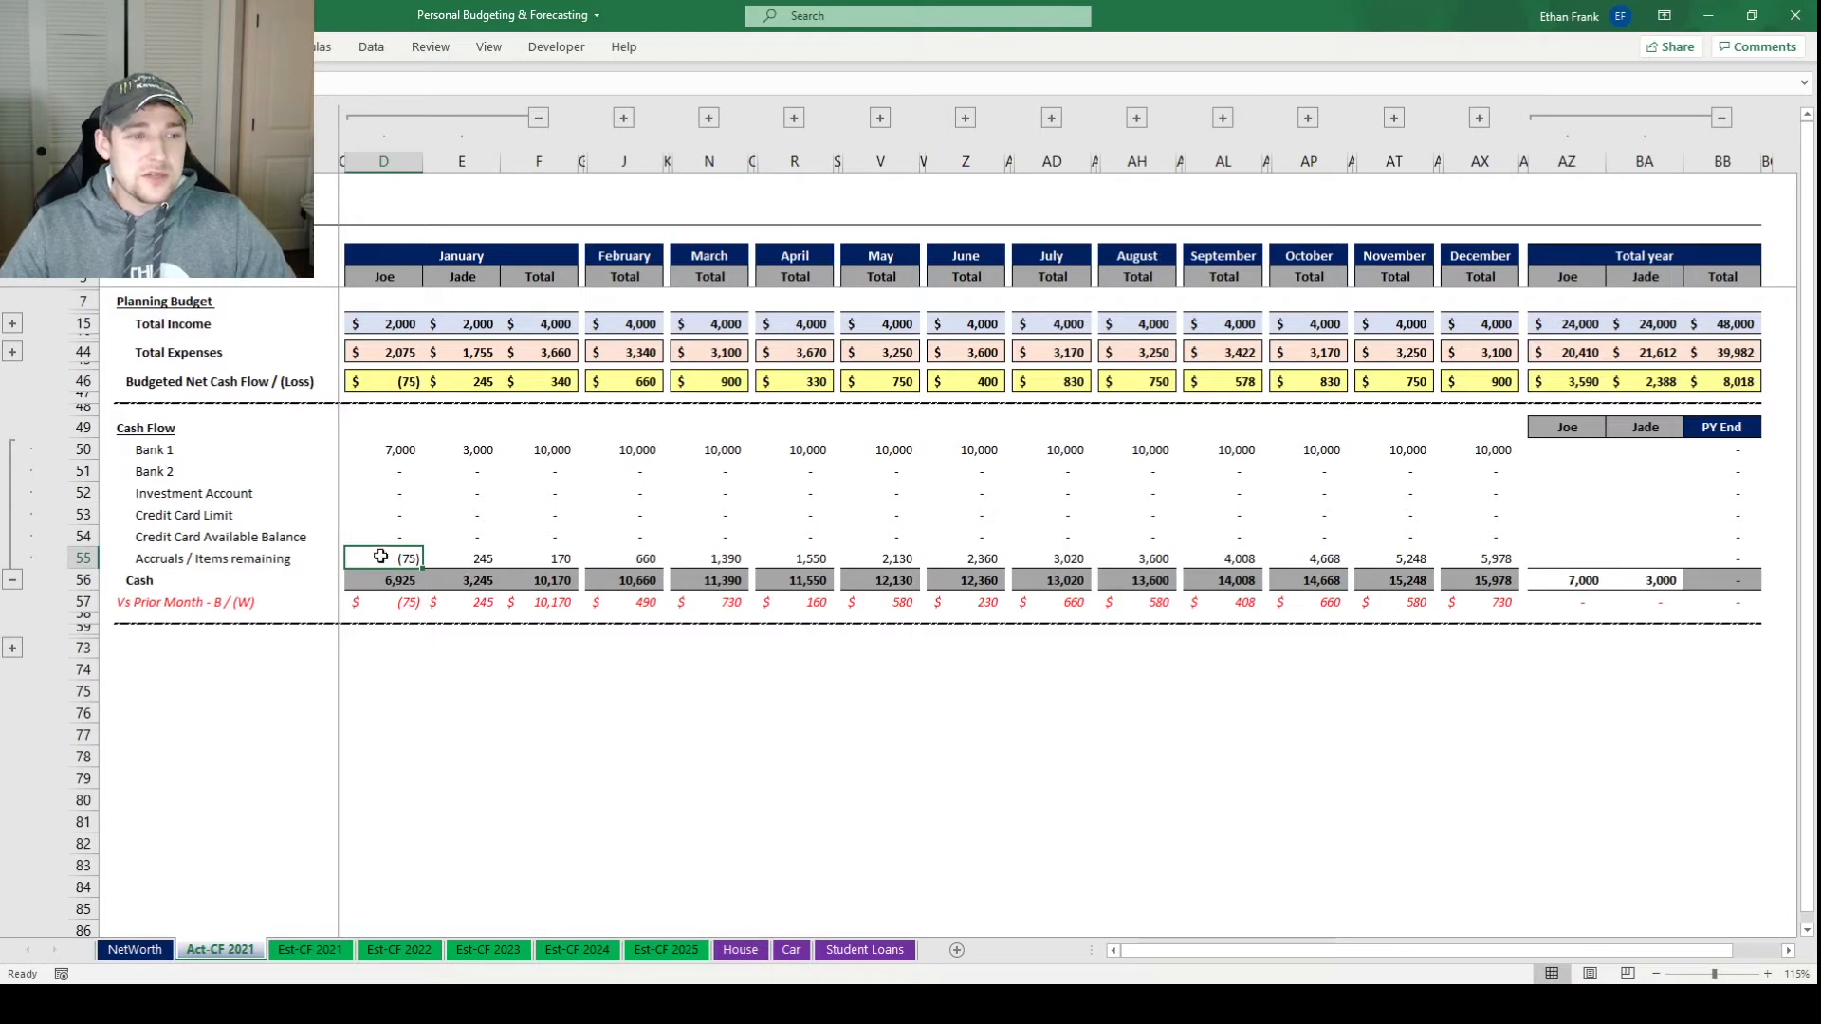
Examine how January's Accruals / Items remaining and account balances feed the Cash total and the Vs Prior Month row
left_click_drag(381, 552, 468, 558)
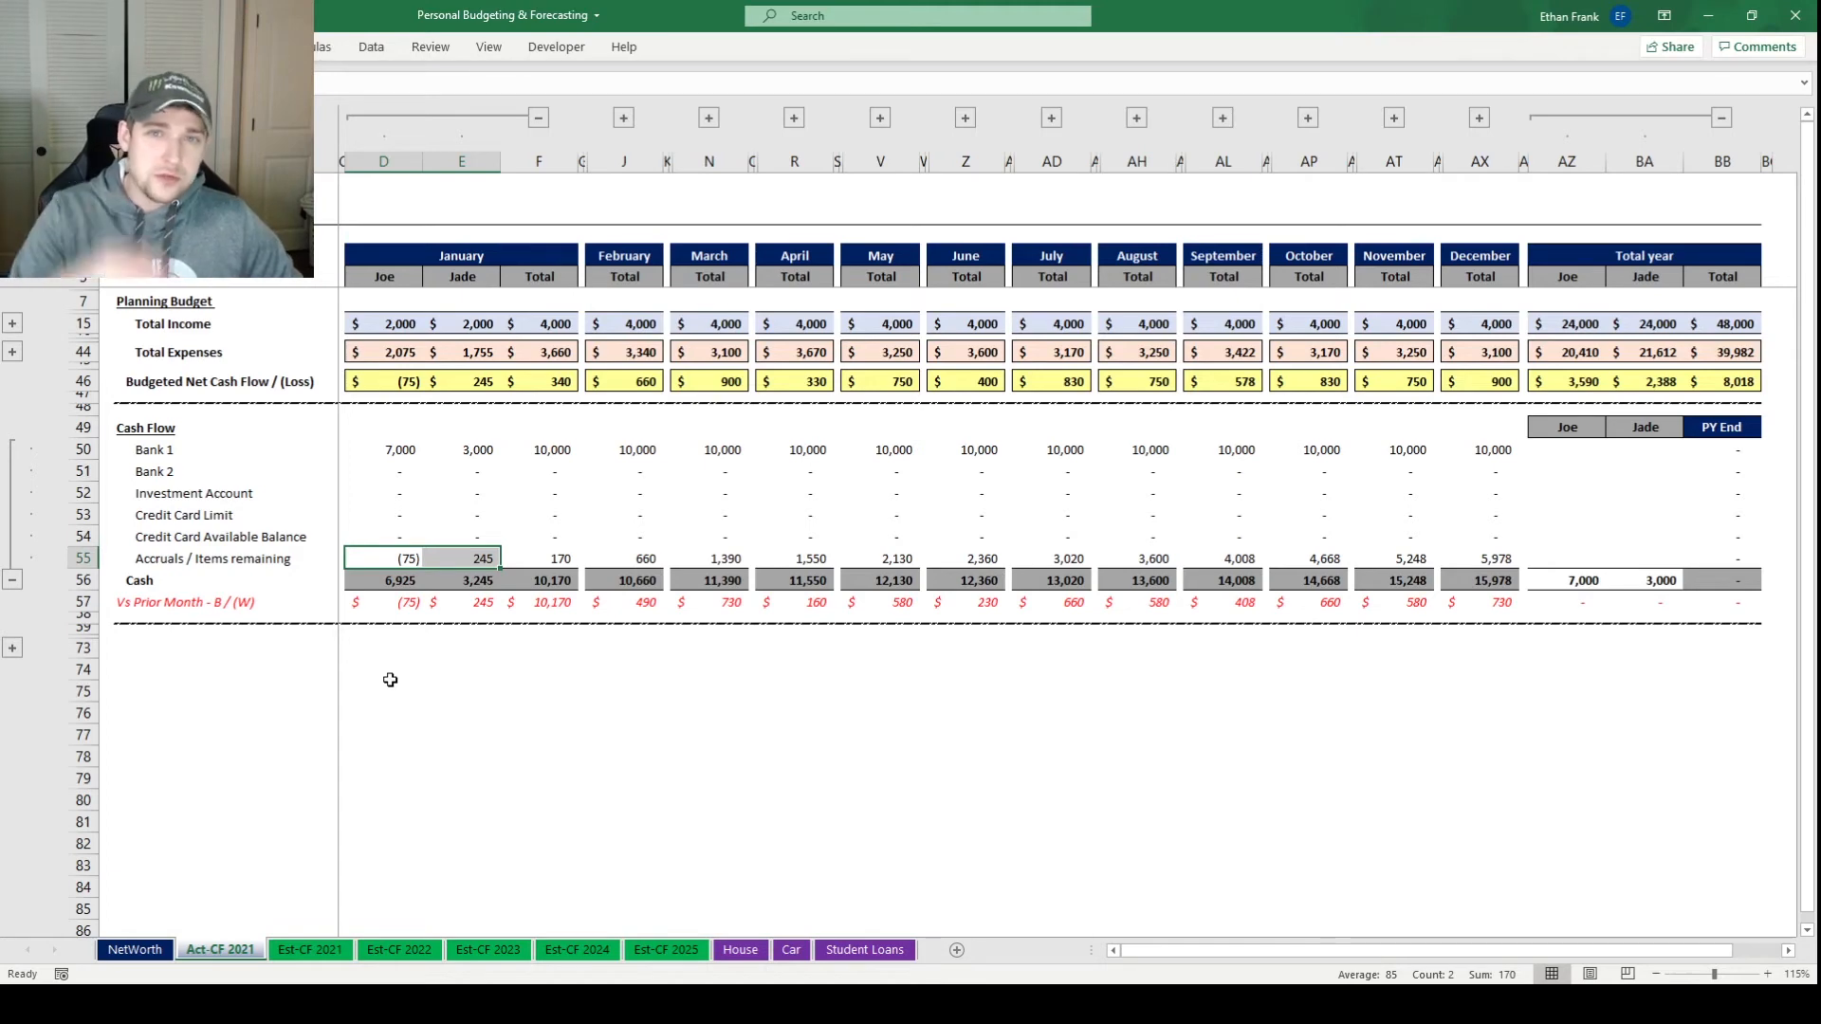
left_click(408, 559)
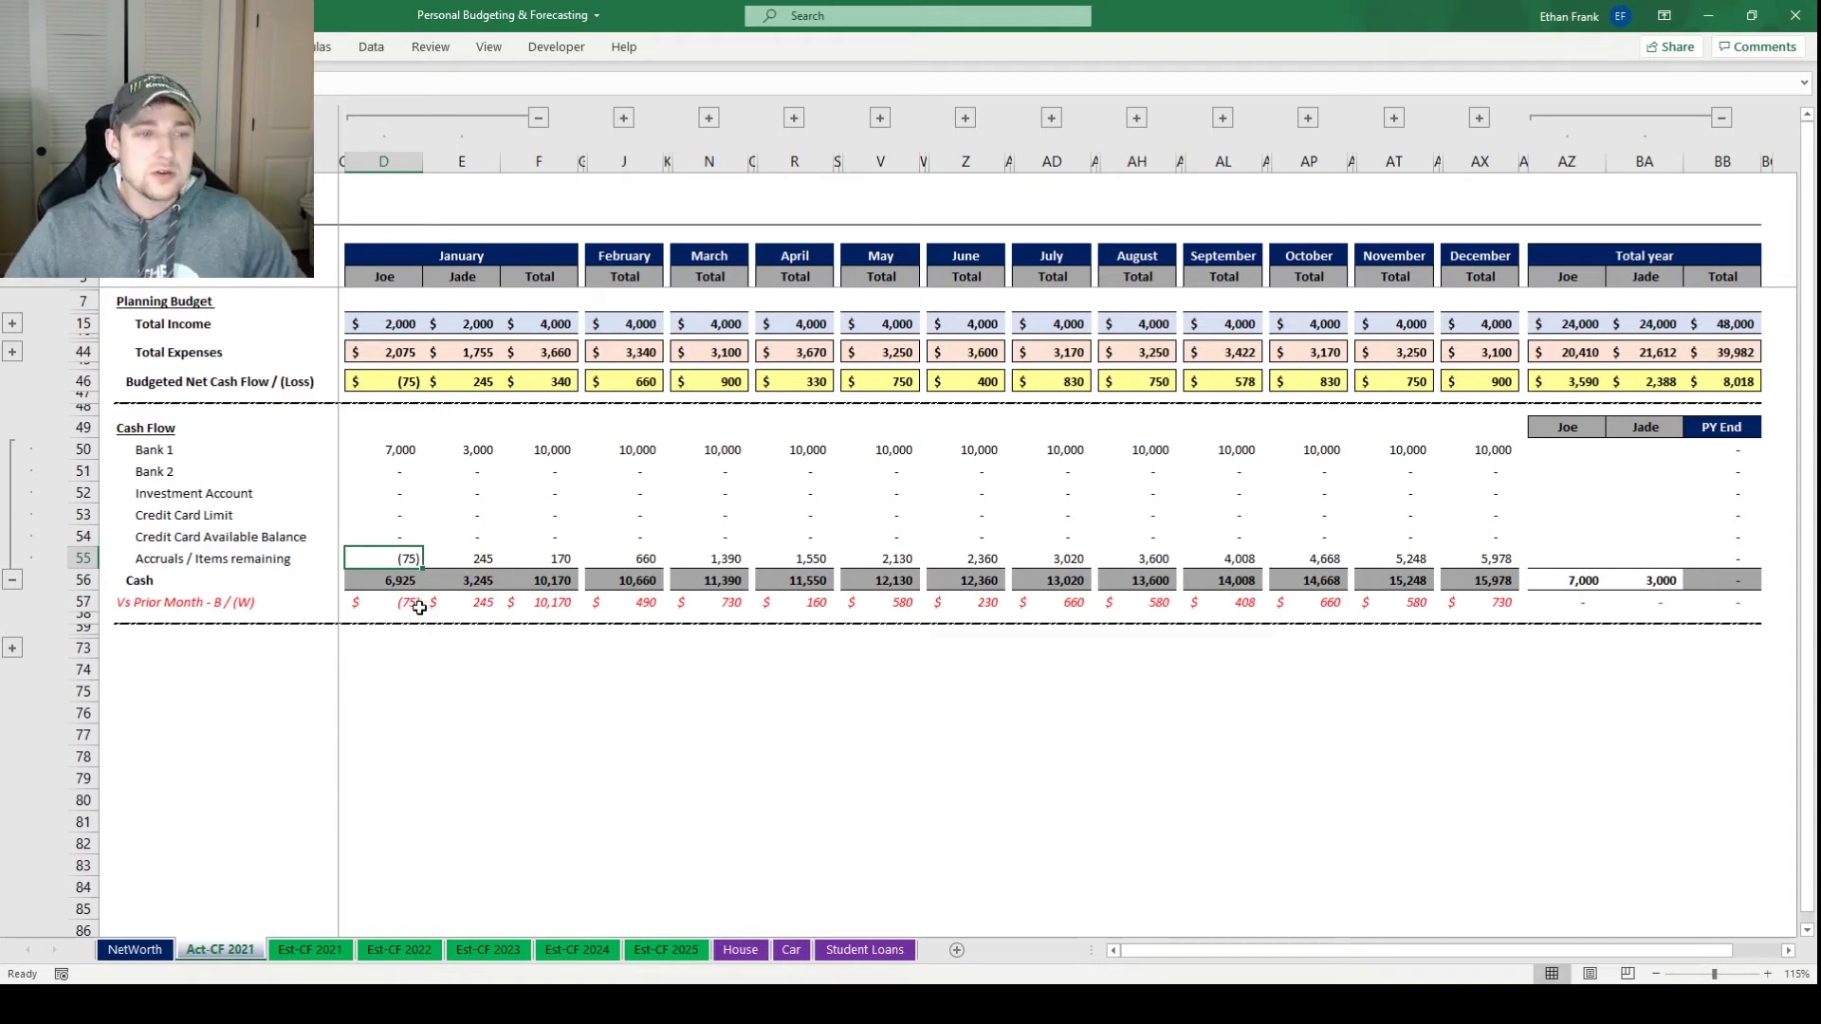
left_click_drag(394, 452, 392, 486)
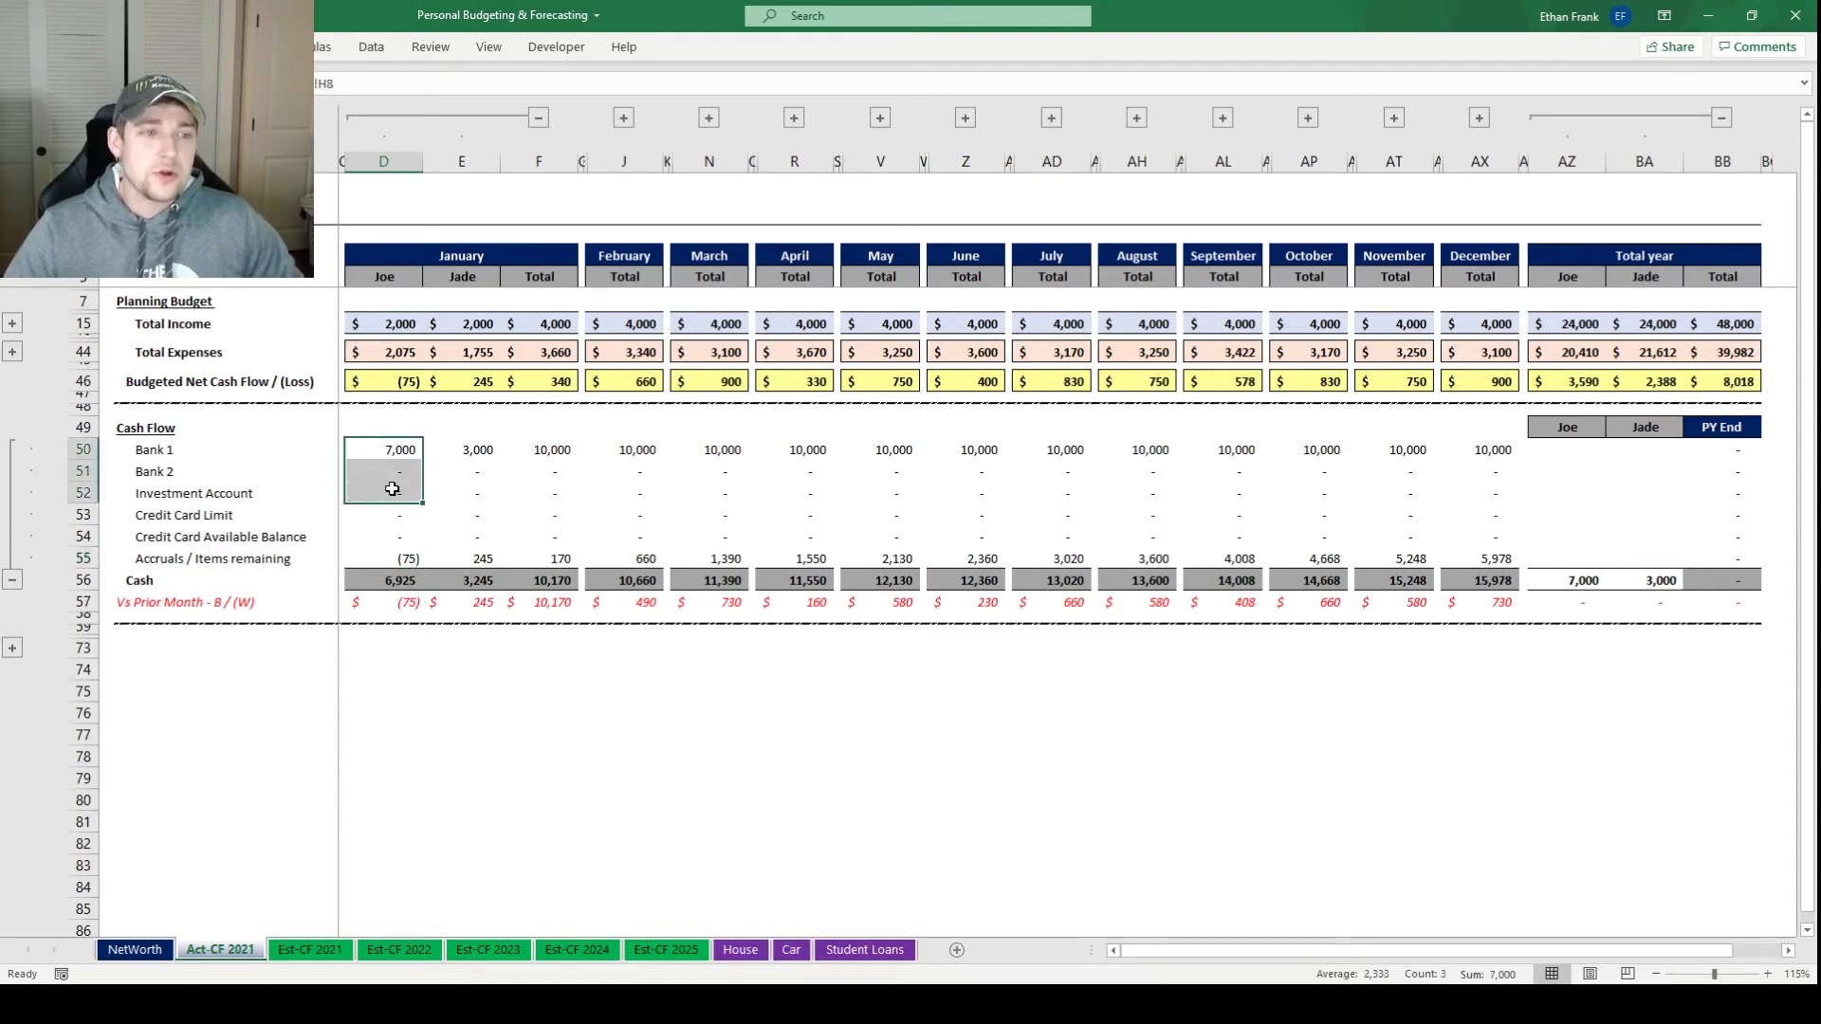
left_click(394, 564)
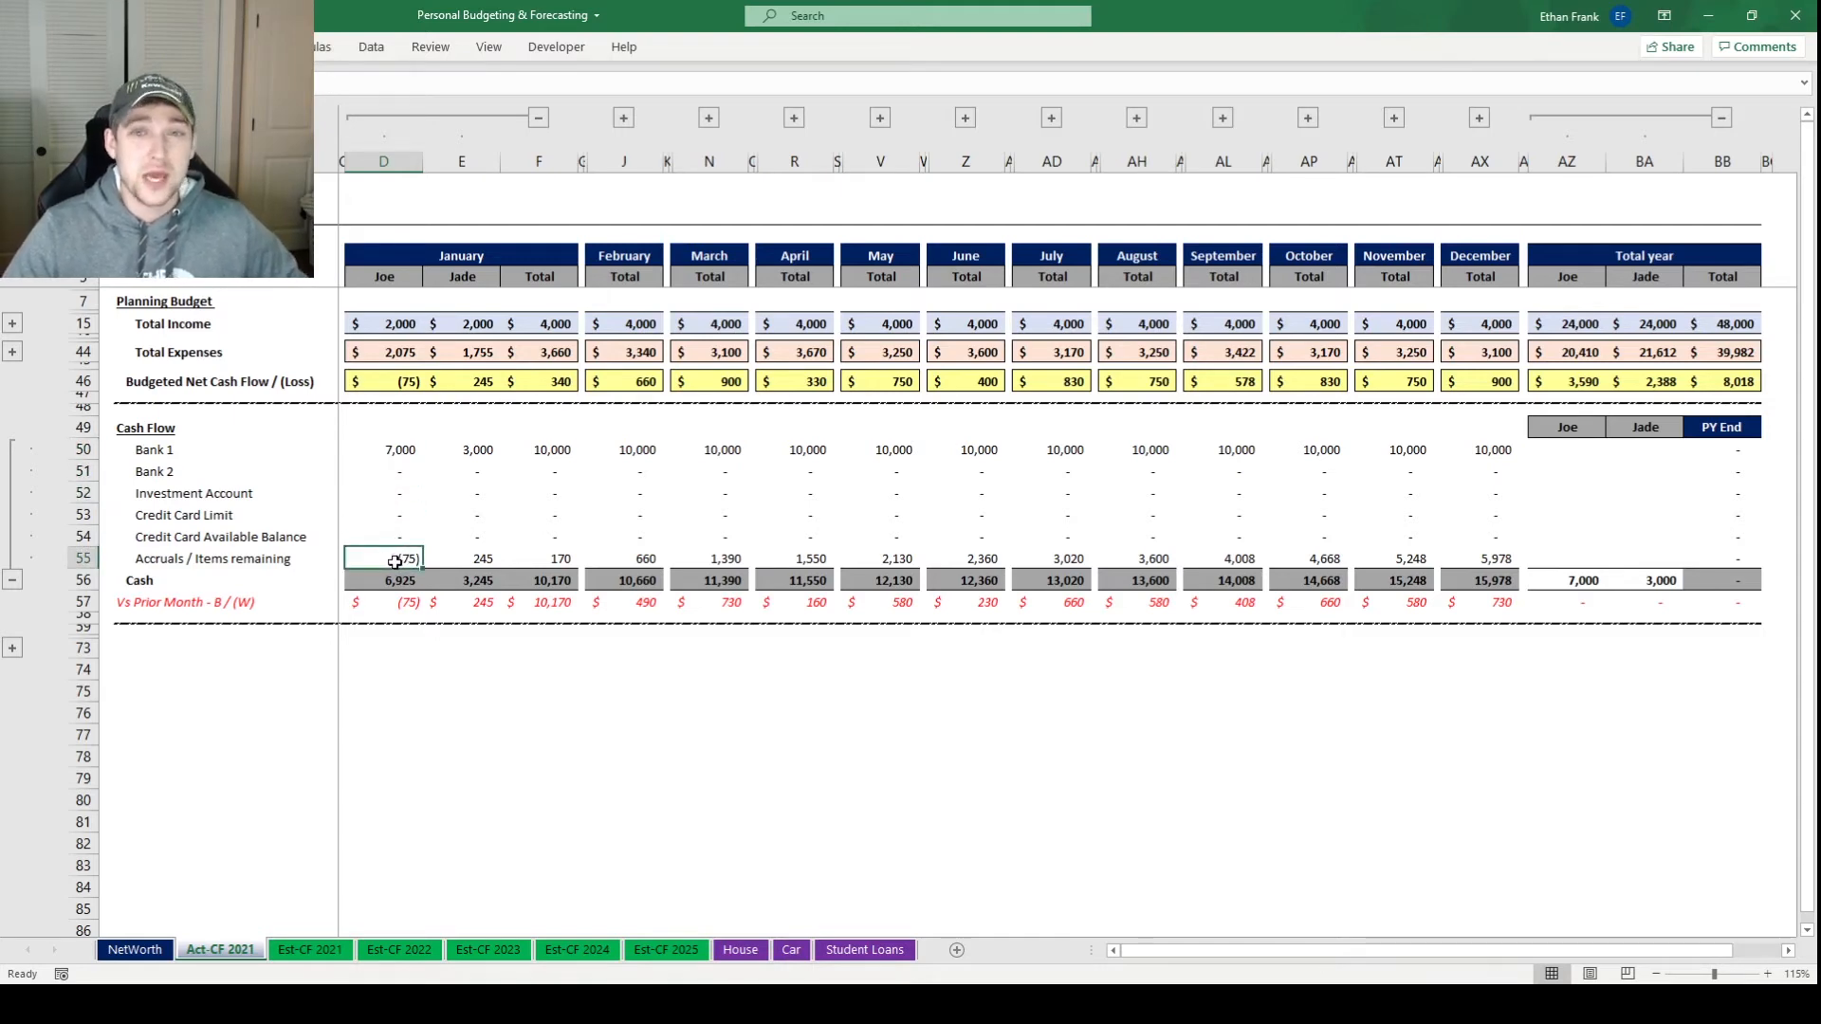
left_click(398, 581)
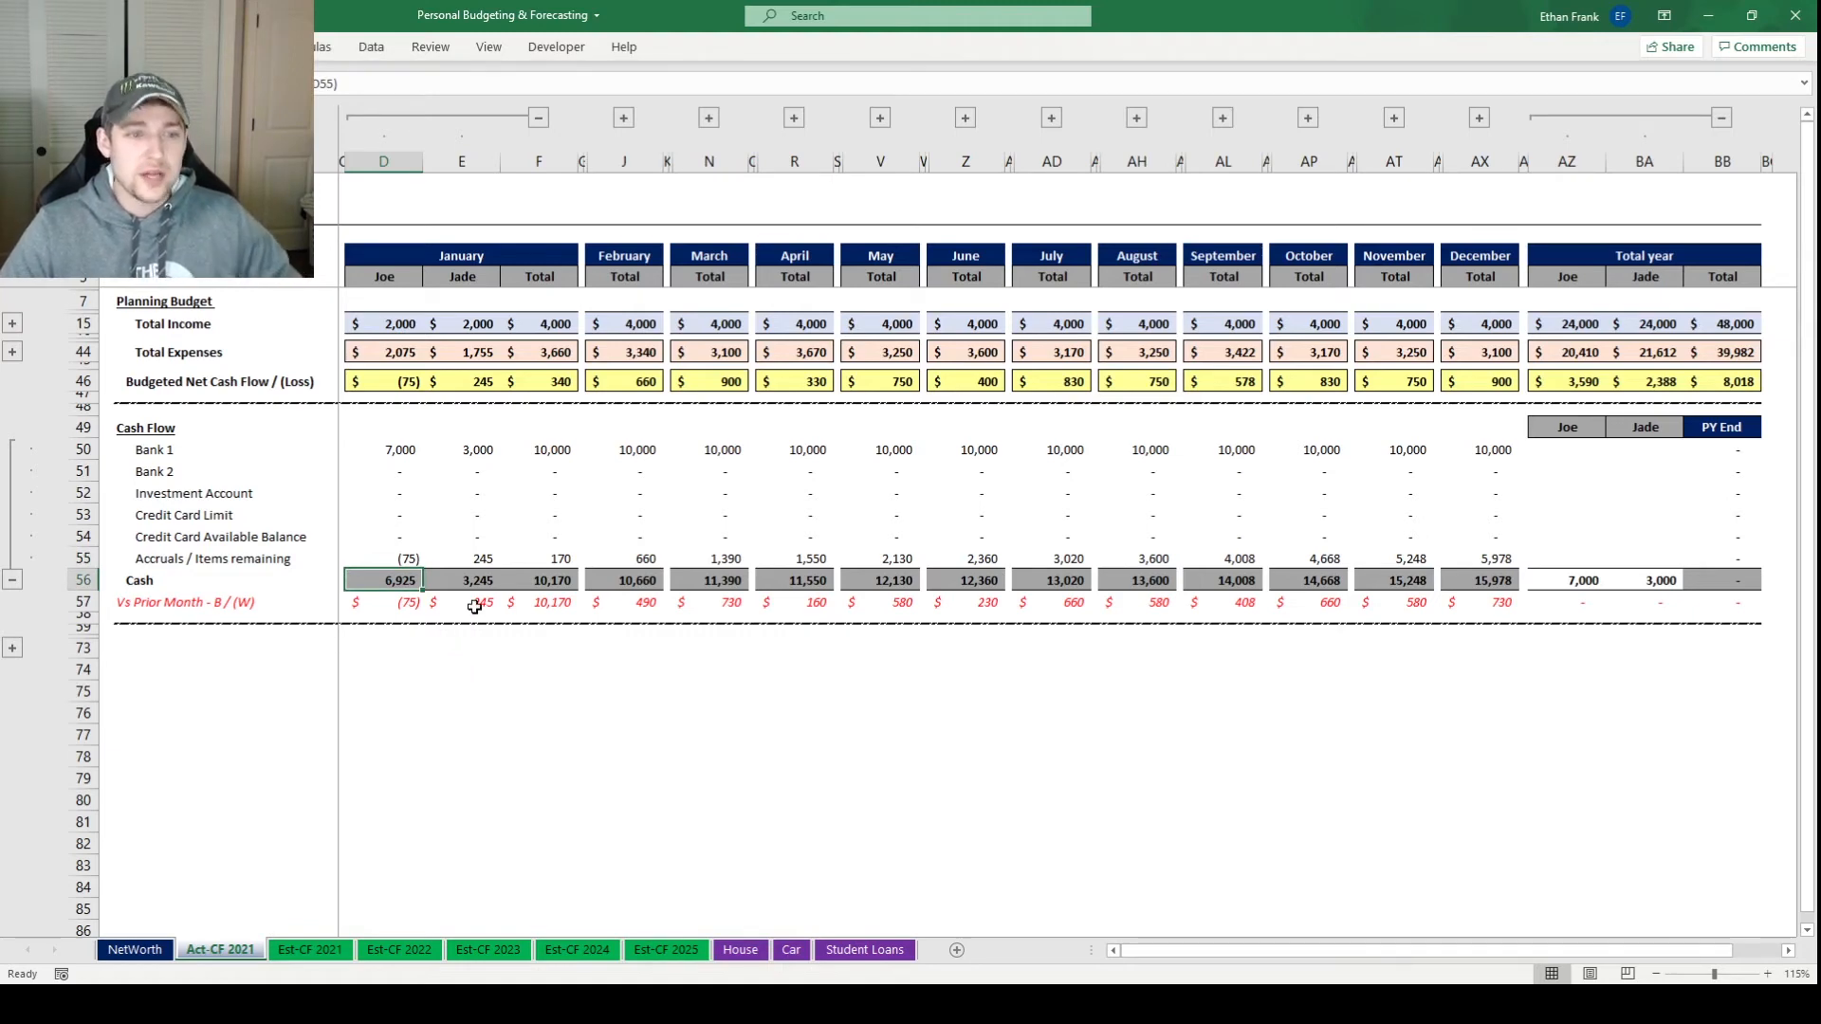
left_click(406, 602)
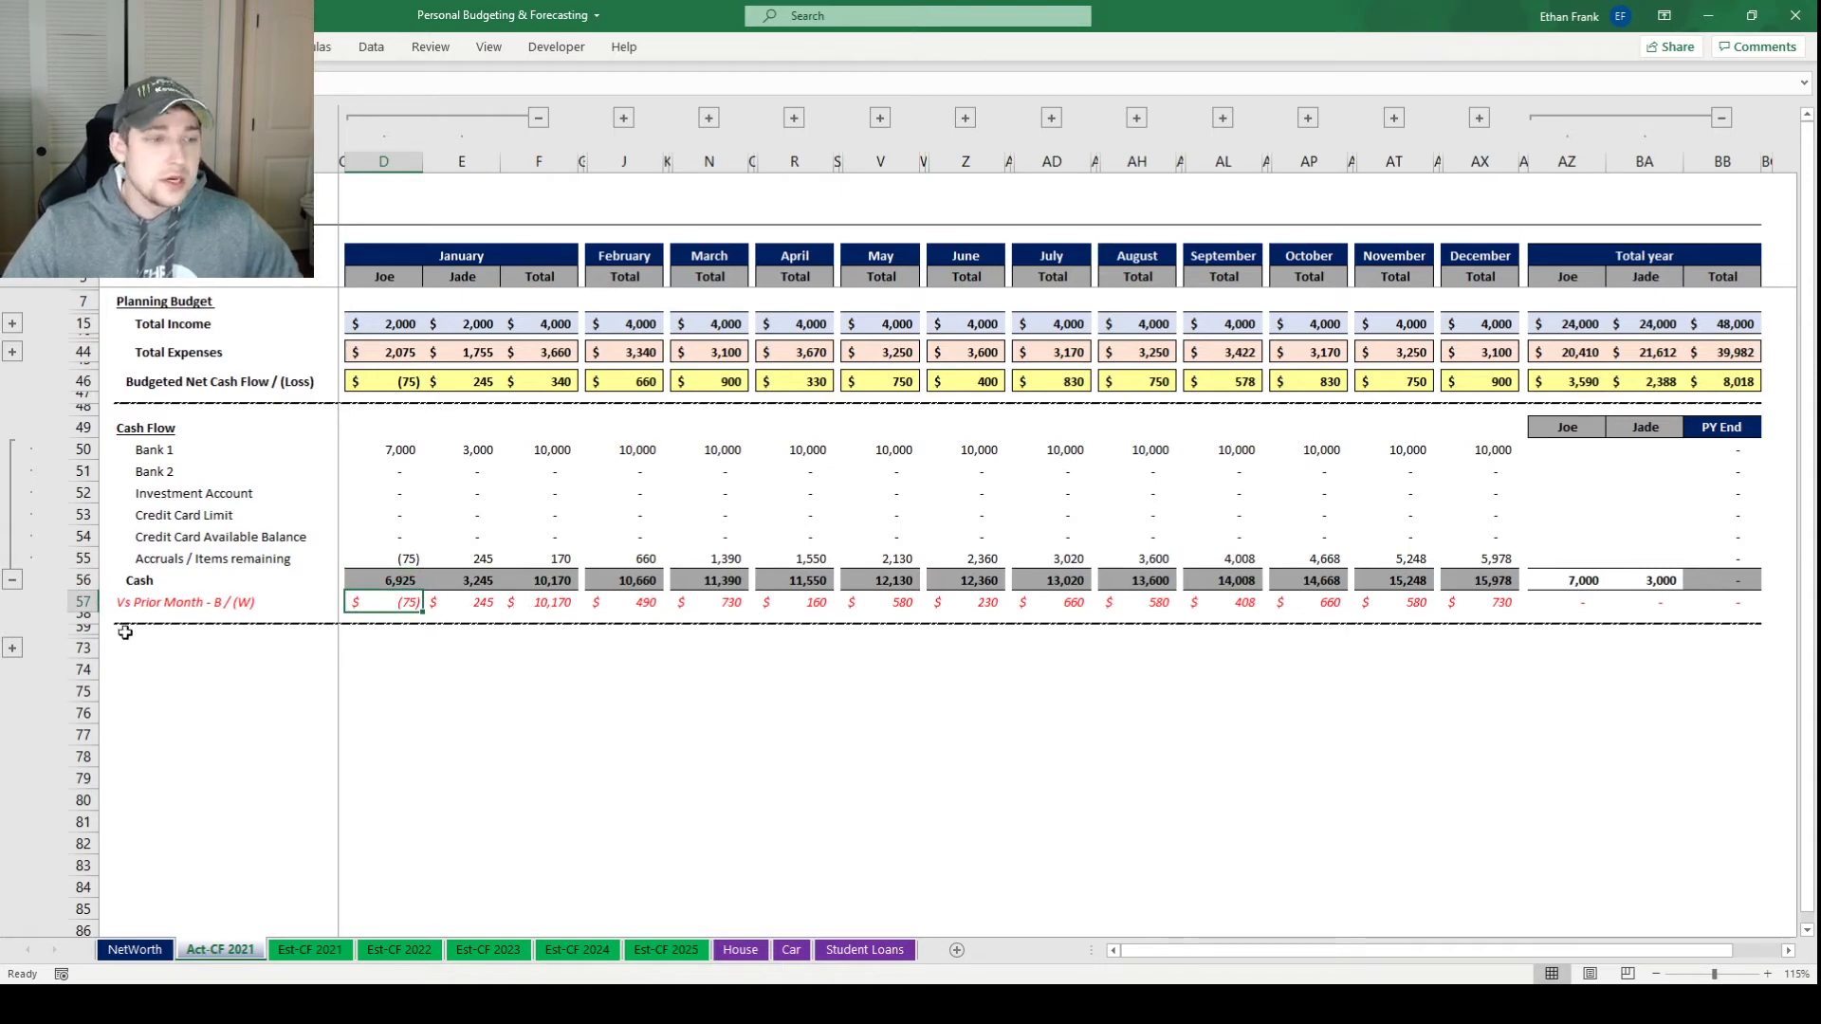
Expand the Variance Detail to Budget section and look at its Budget Estimate line
left_click(13, 649)
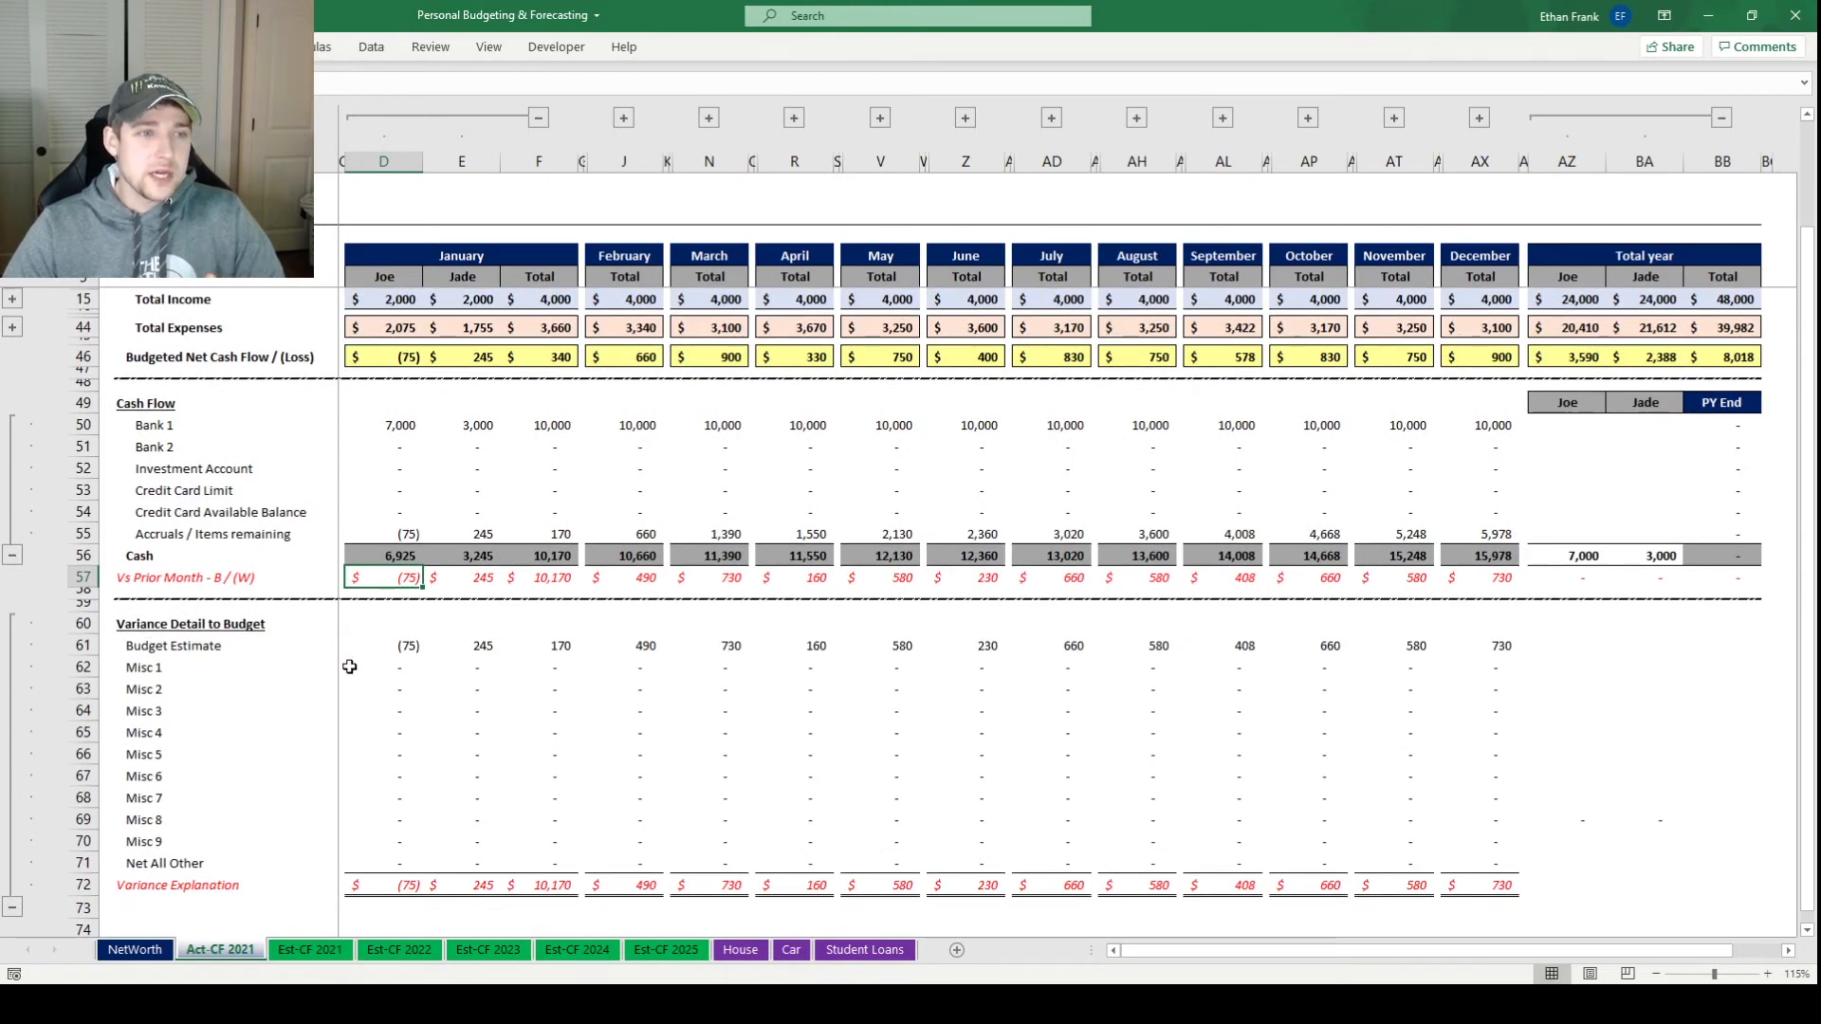
left_click(180, 625)
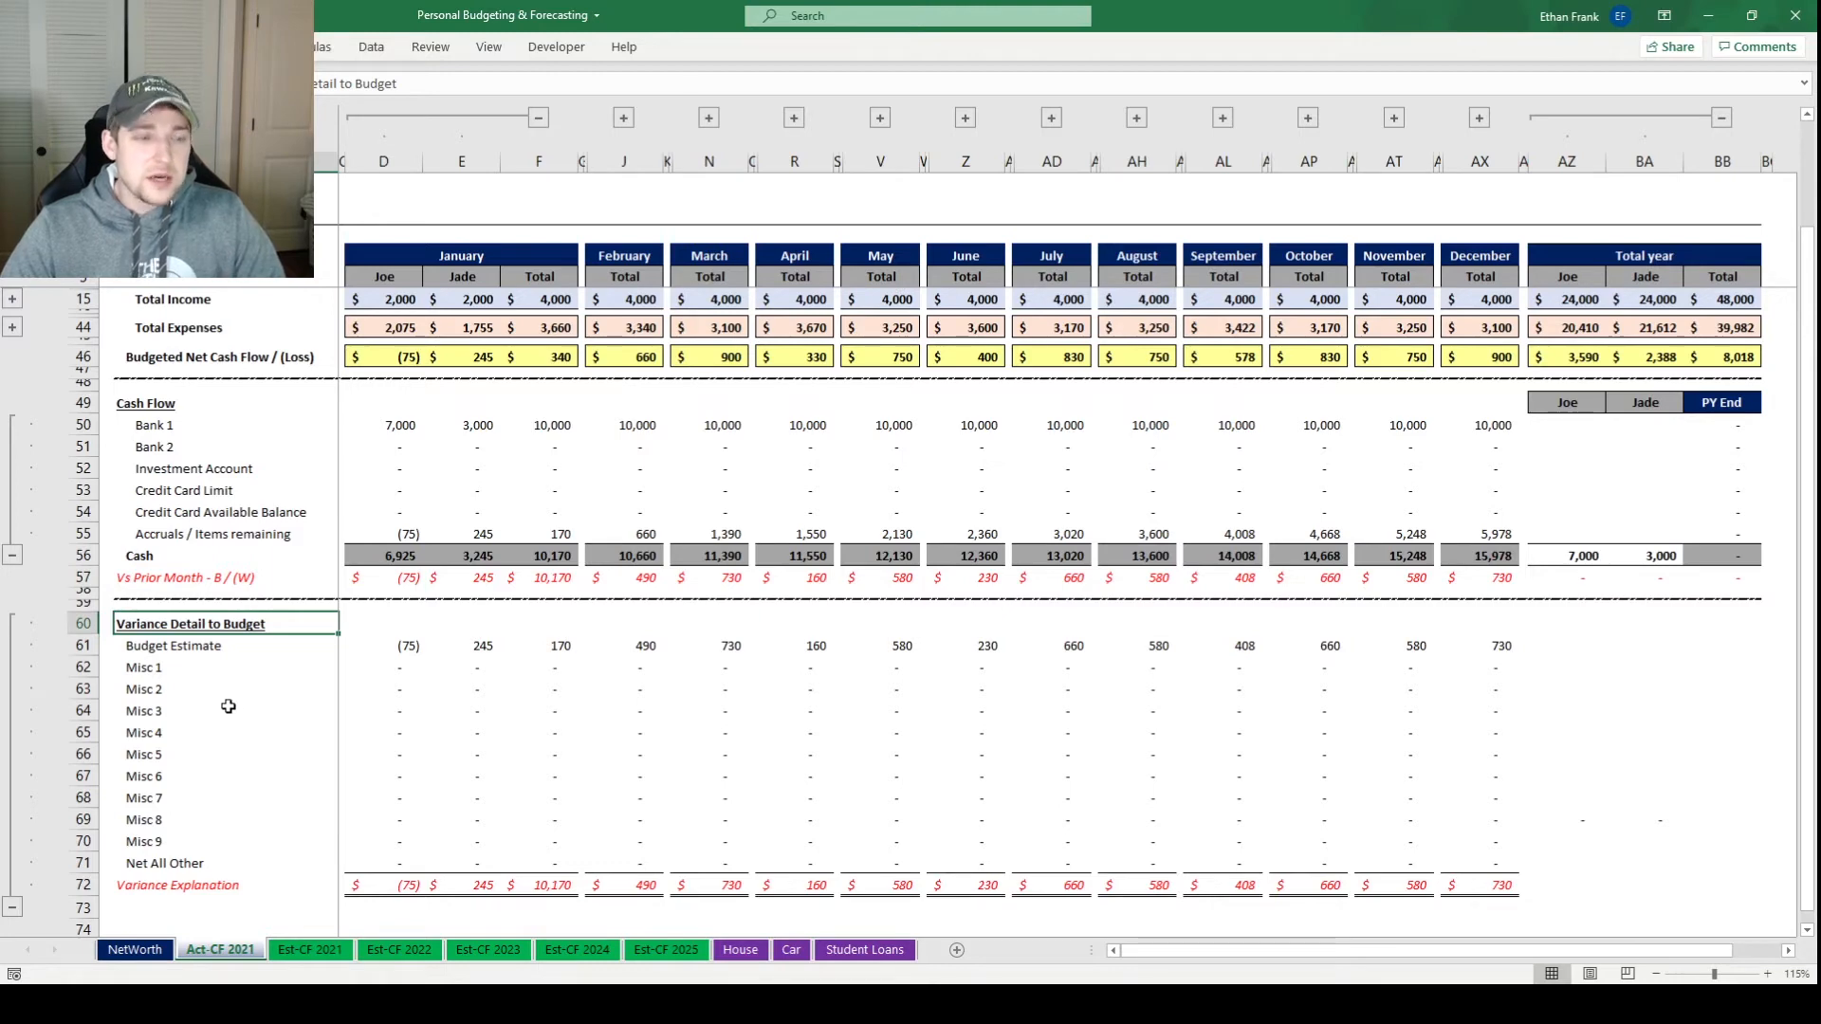
left_click(233, 649)
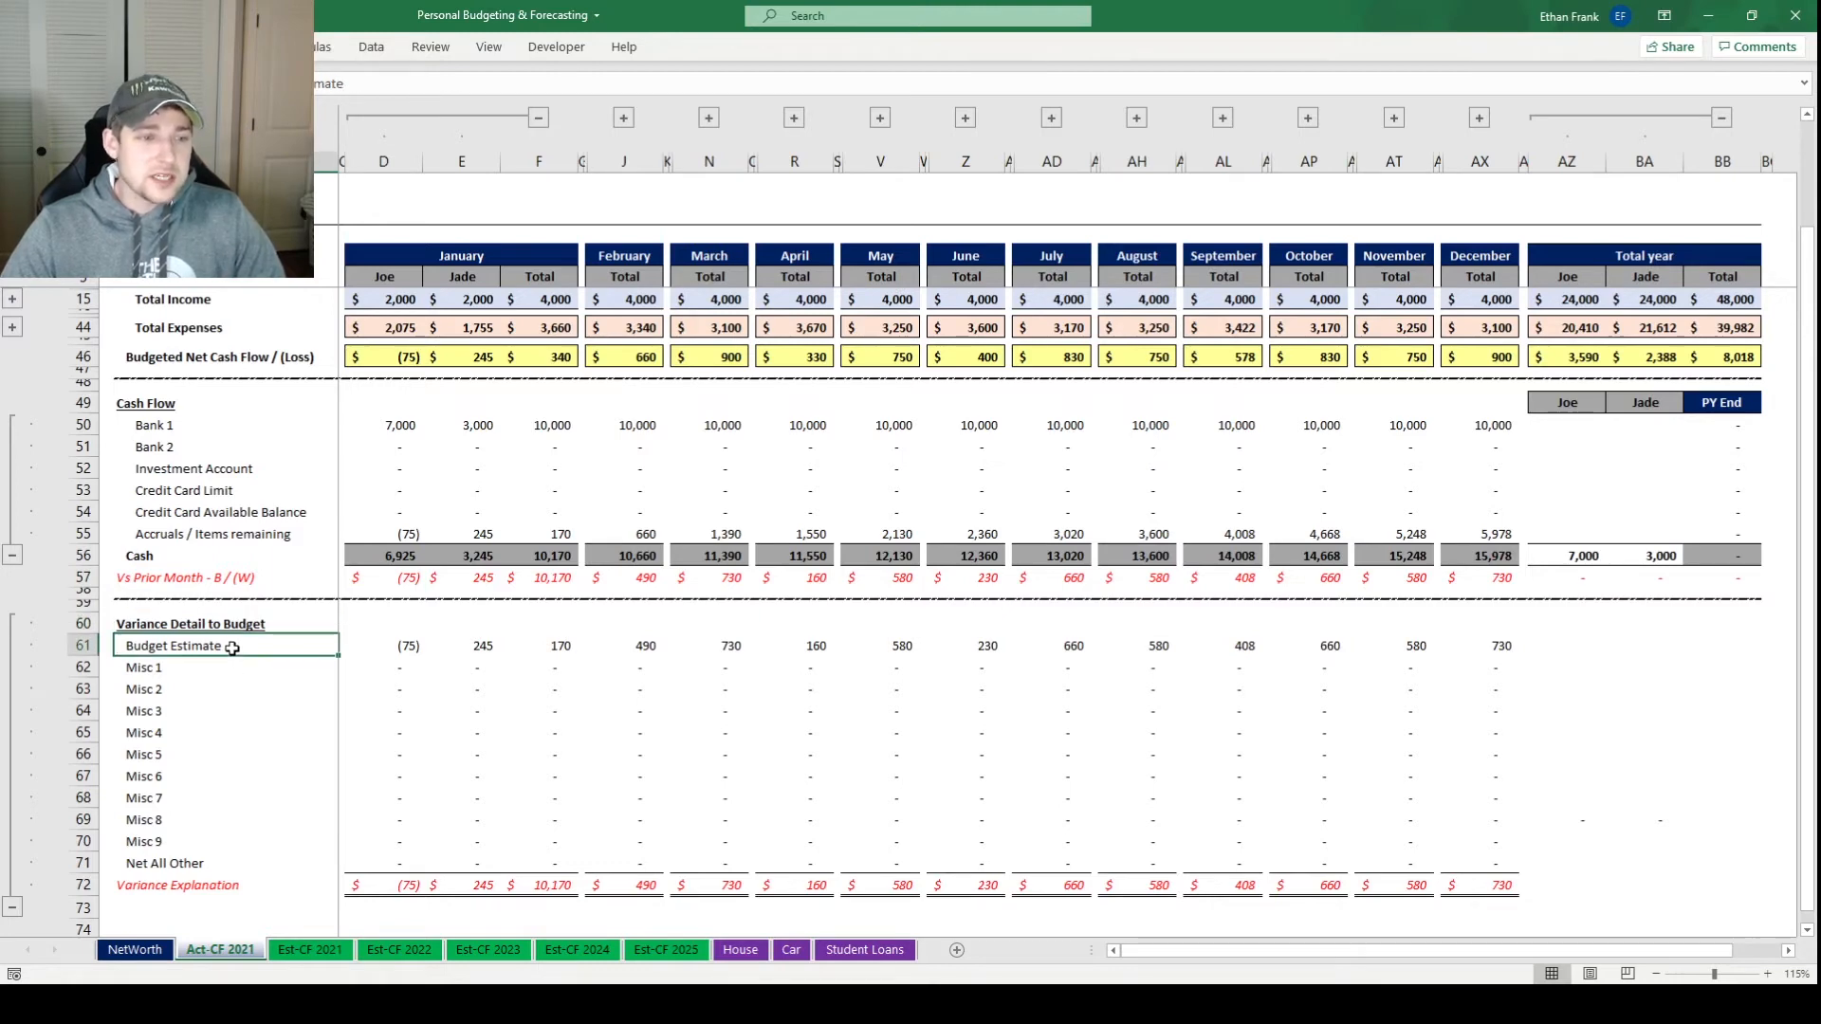
Compare both people's January Budget Estimate values with the Budgeted Net Cash Flow / (Loss) row
left_click(398, 650)
left_click(397, 354)
left_click(398, 648)
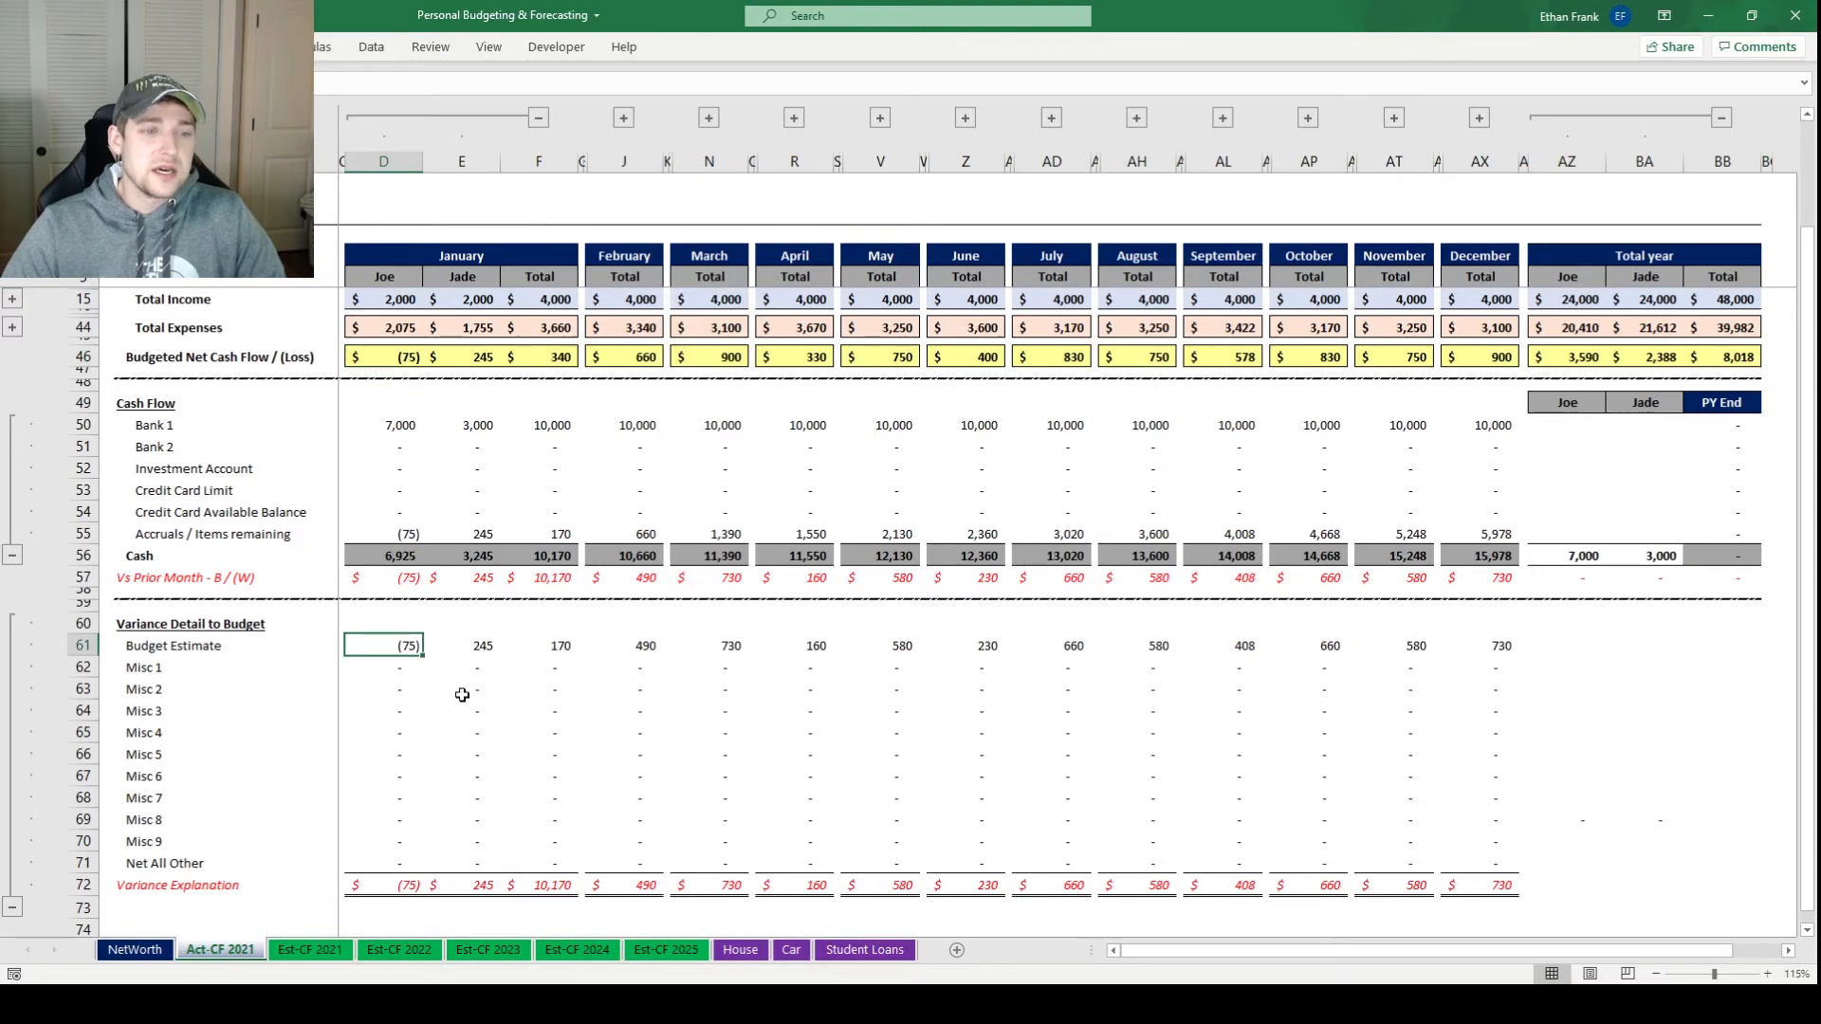
left_click(475, 649)
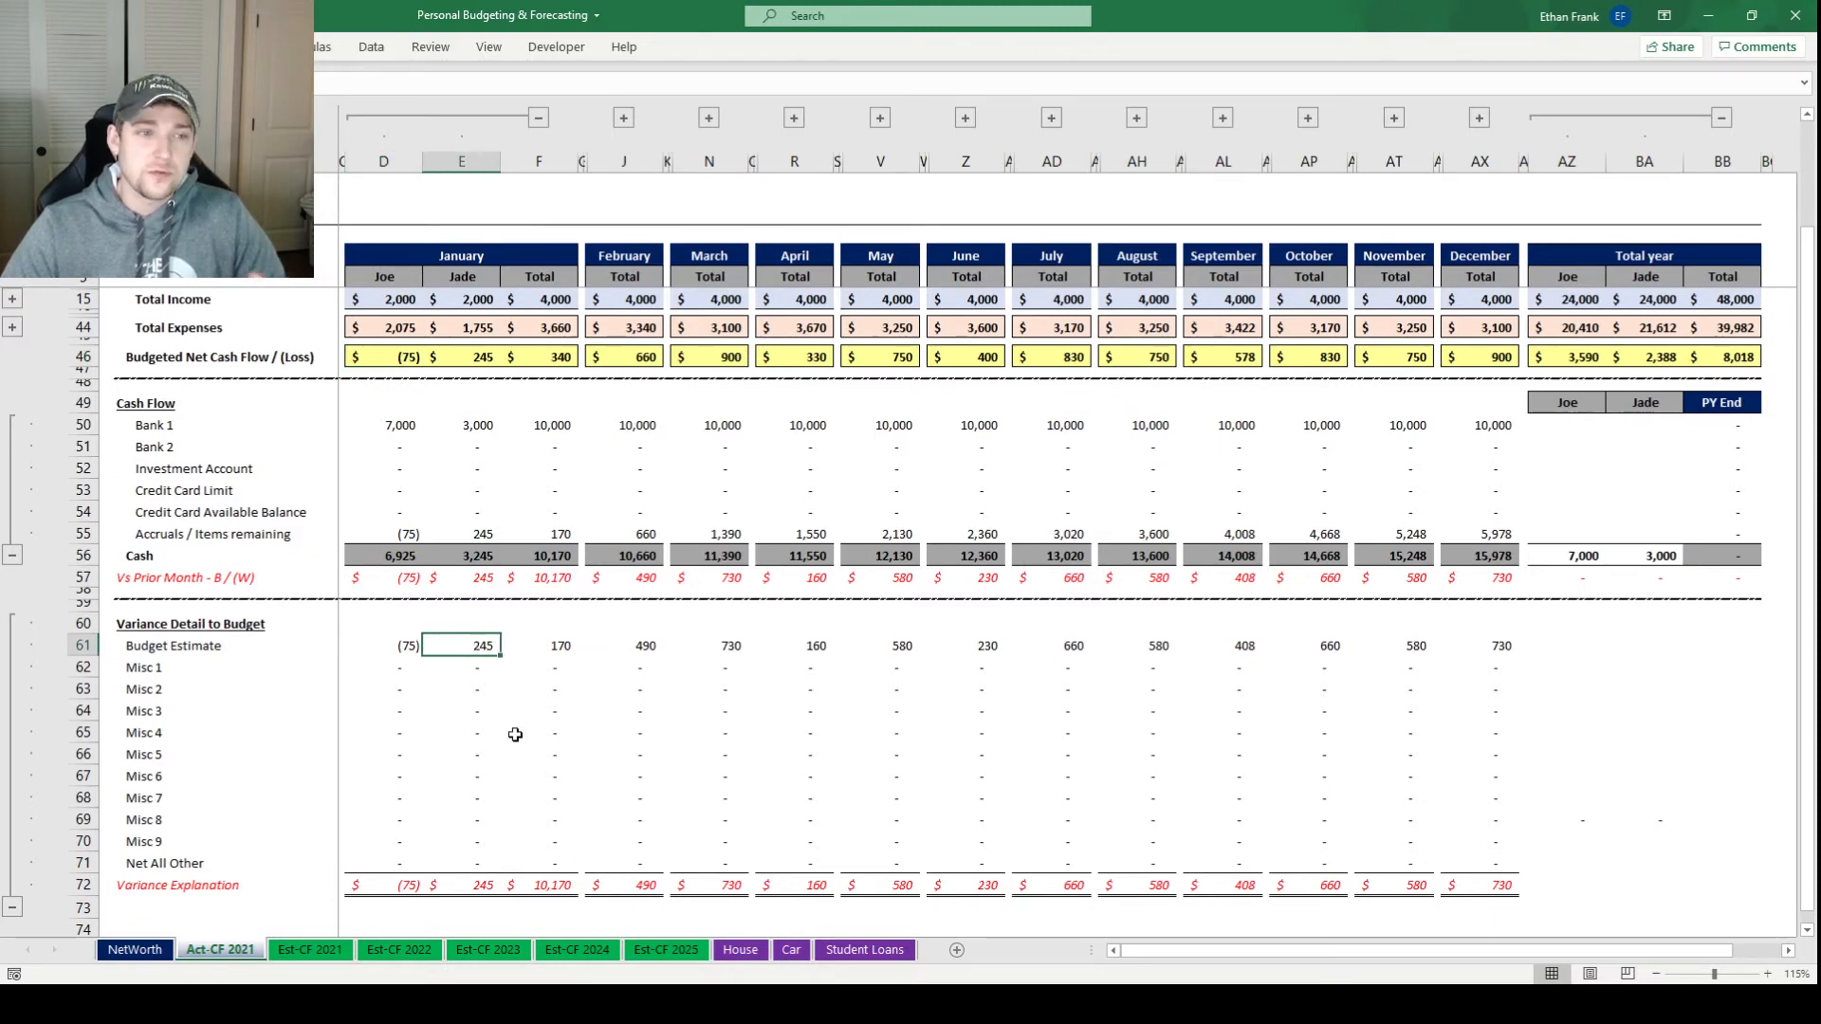
Set the January Bank 1 balances to 6500 for the first person and 2500 for the second
left_click(398, 434)
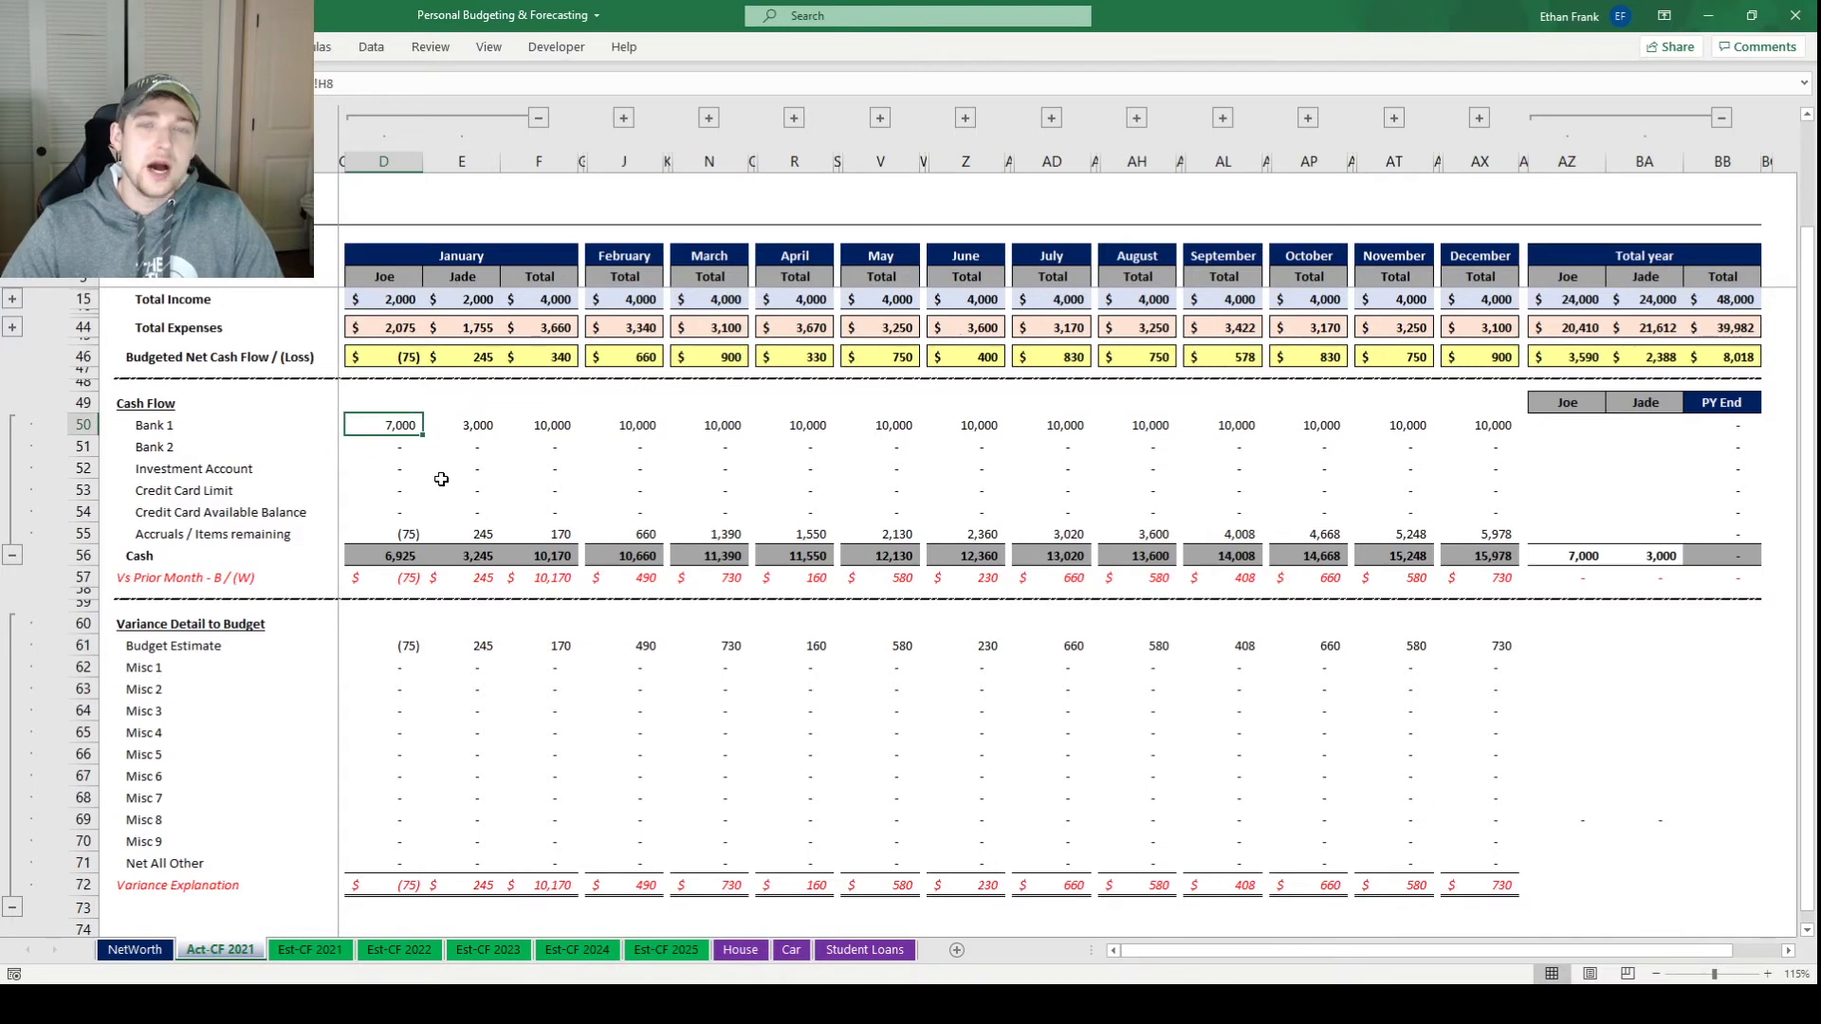
type("6500")
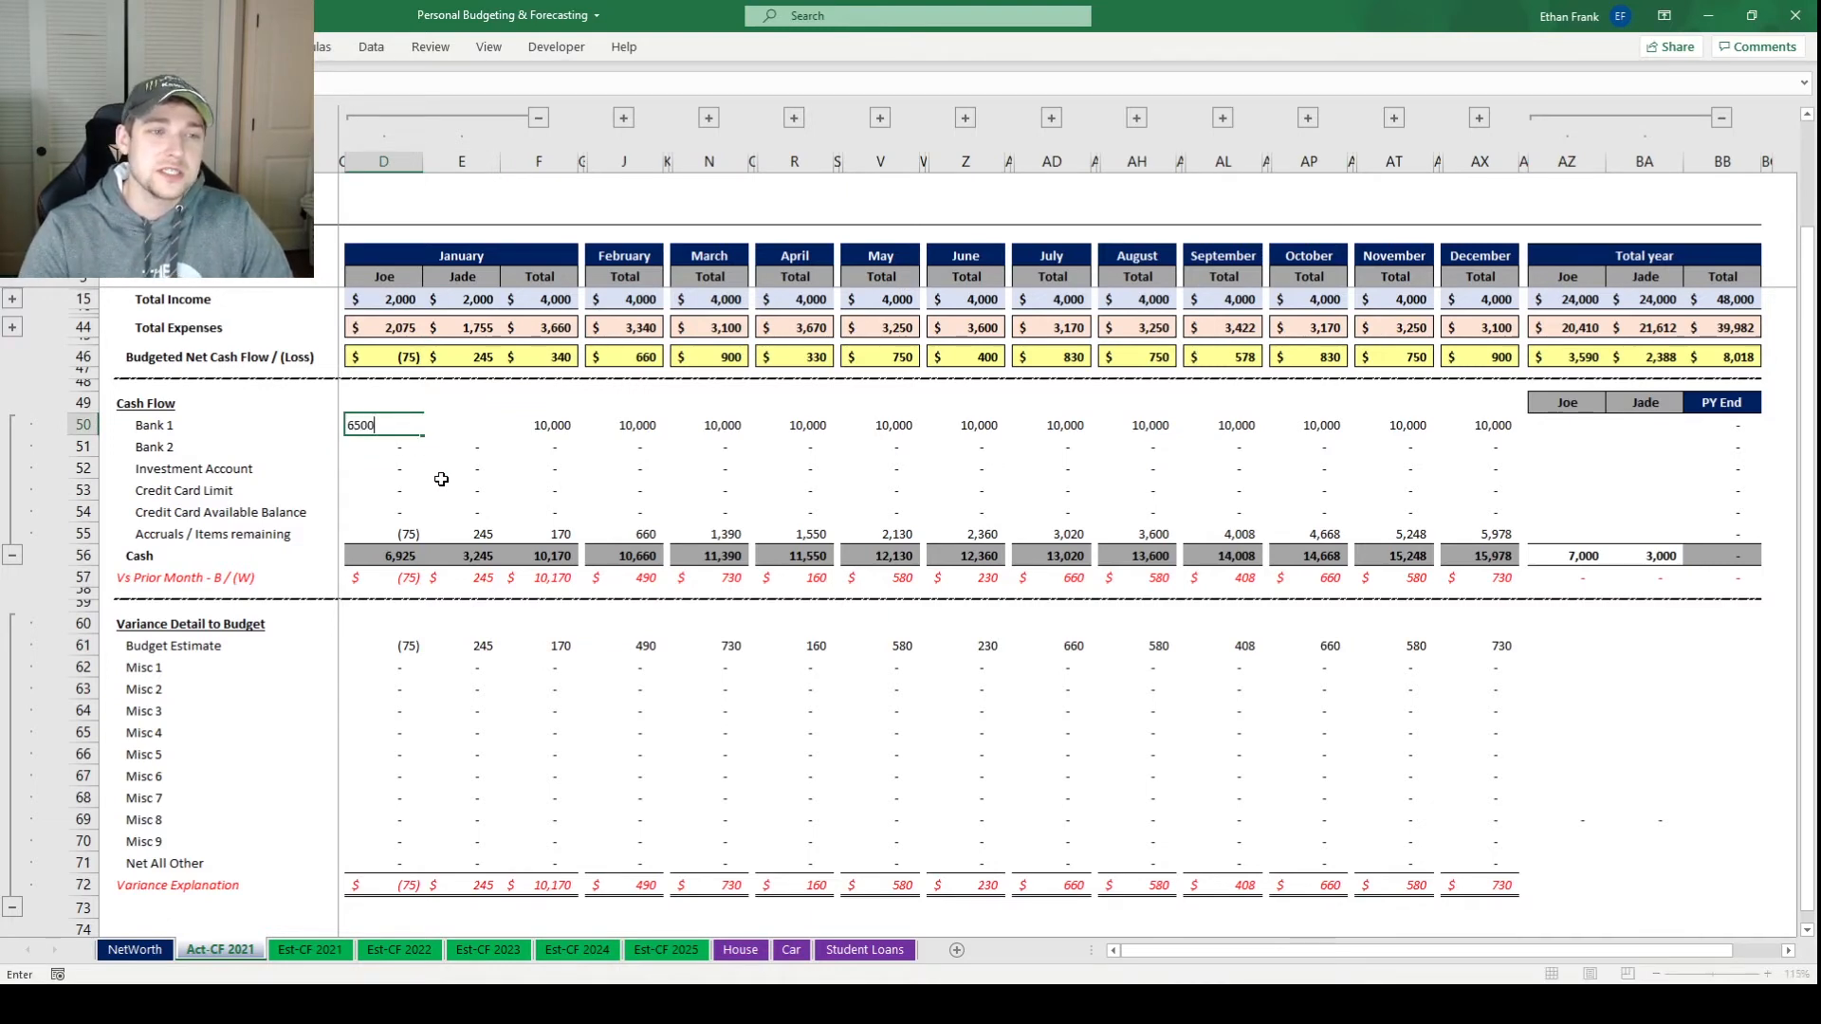
key("Tab")
type("2500")
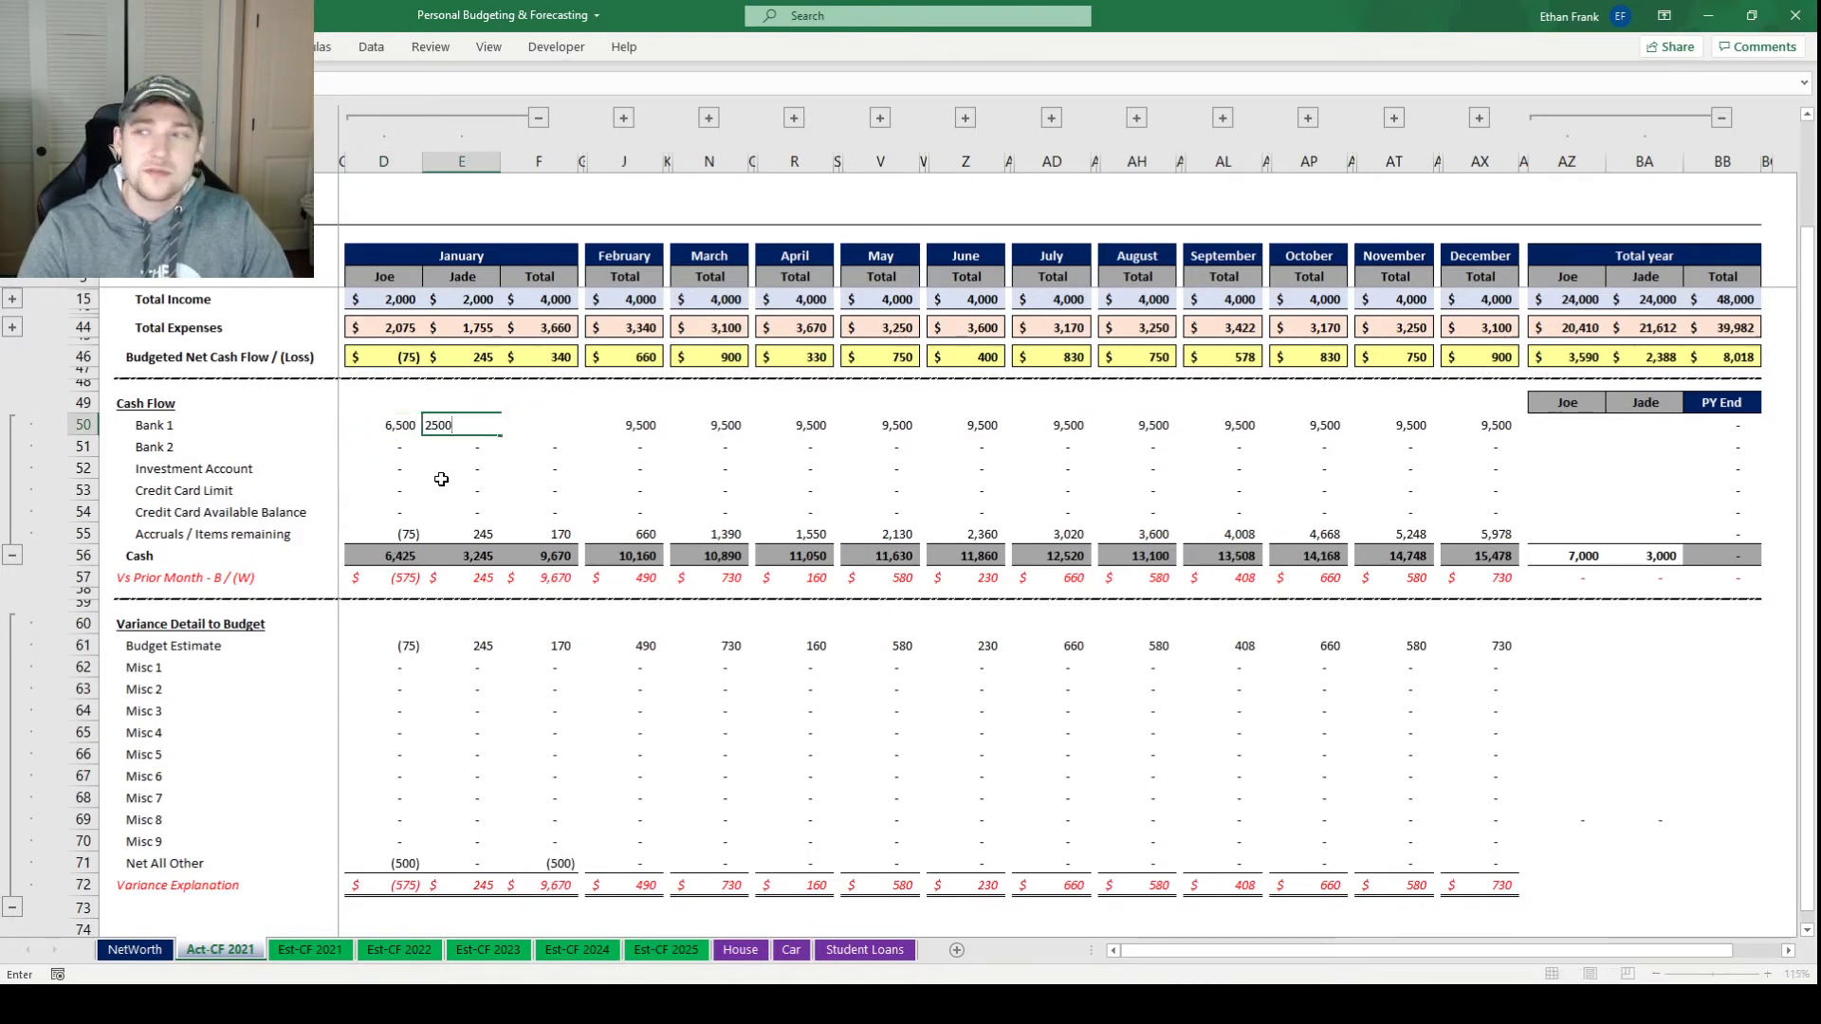
key("Return")
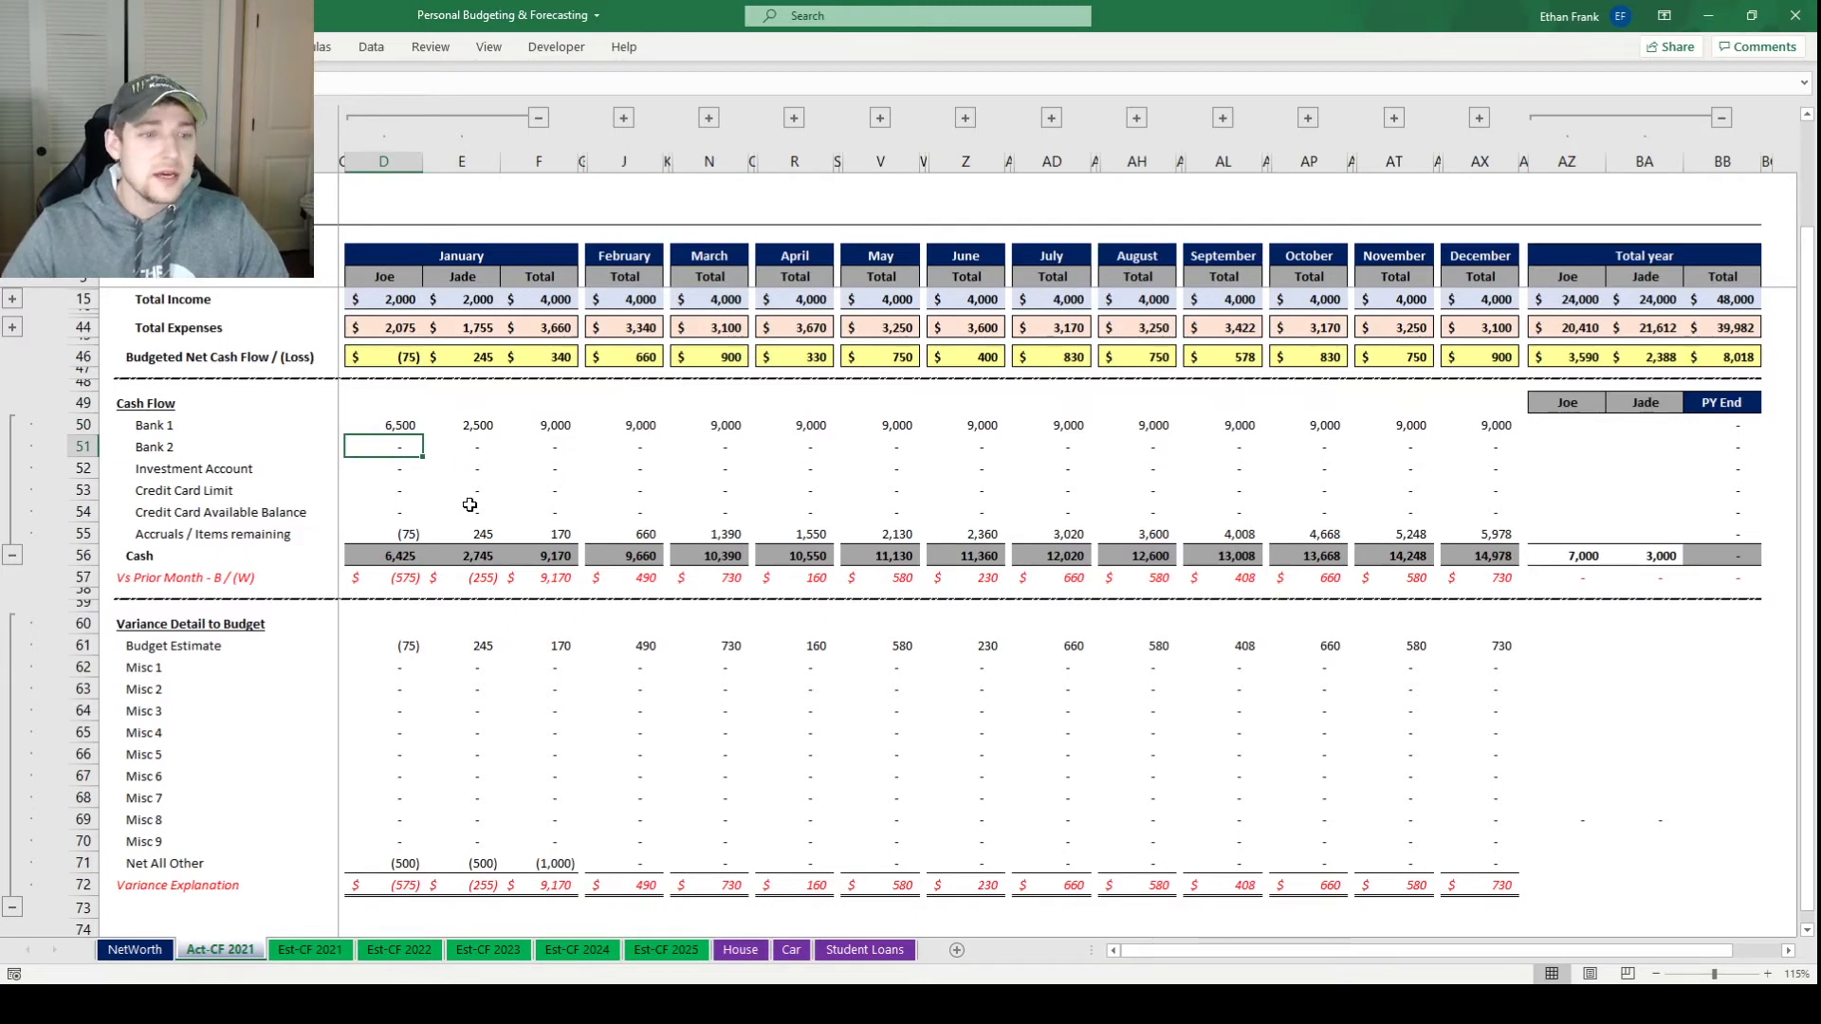
Examine the January Net All Other and Variance Explanation rows for both people
left_click_drag(194, 863, 453, 865)
left_click(395, 885)
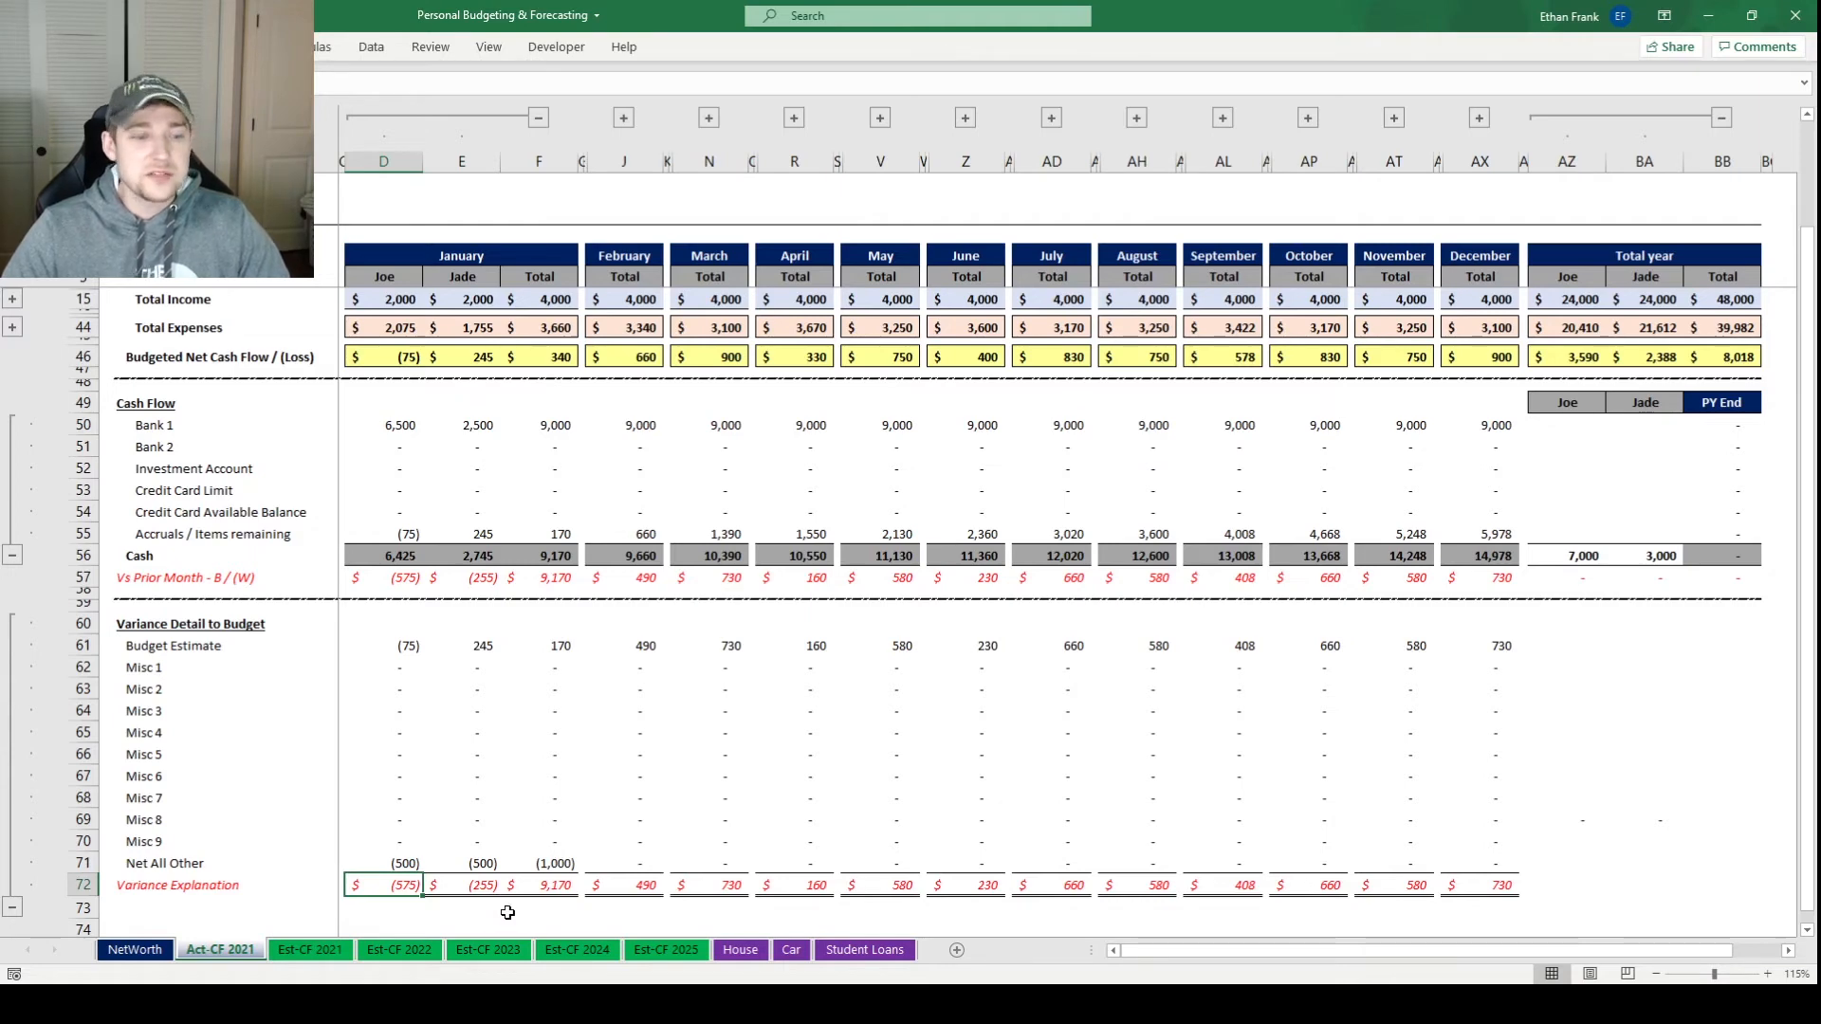
left_click(490, 887)
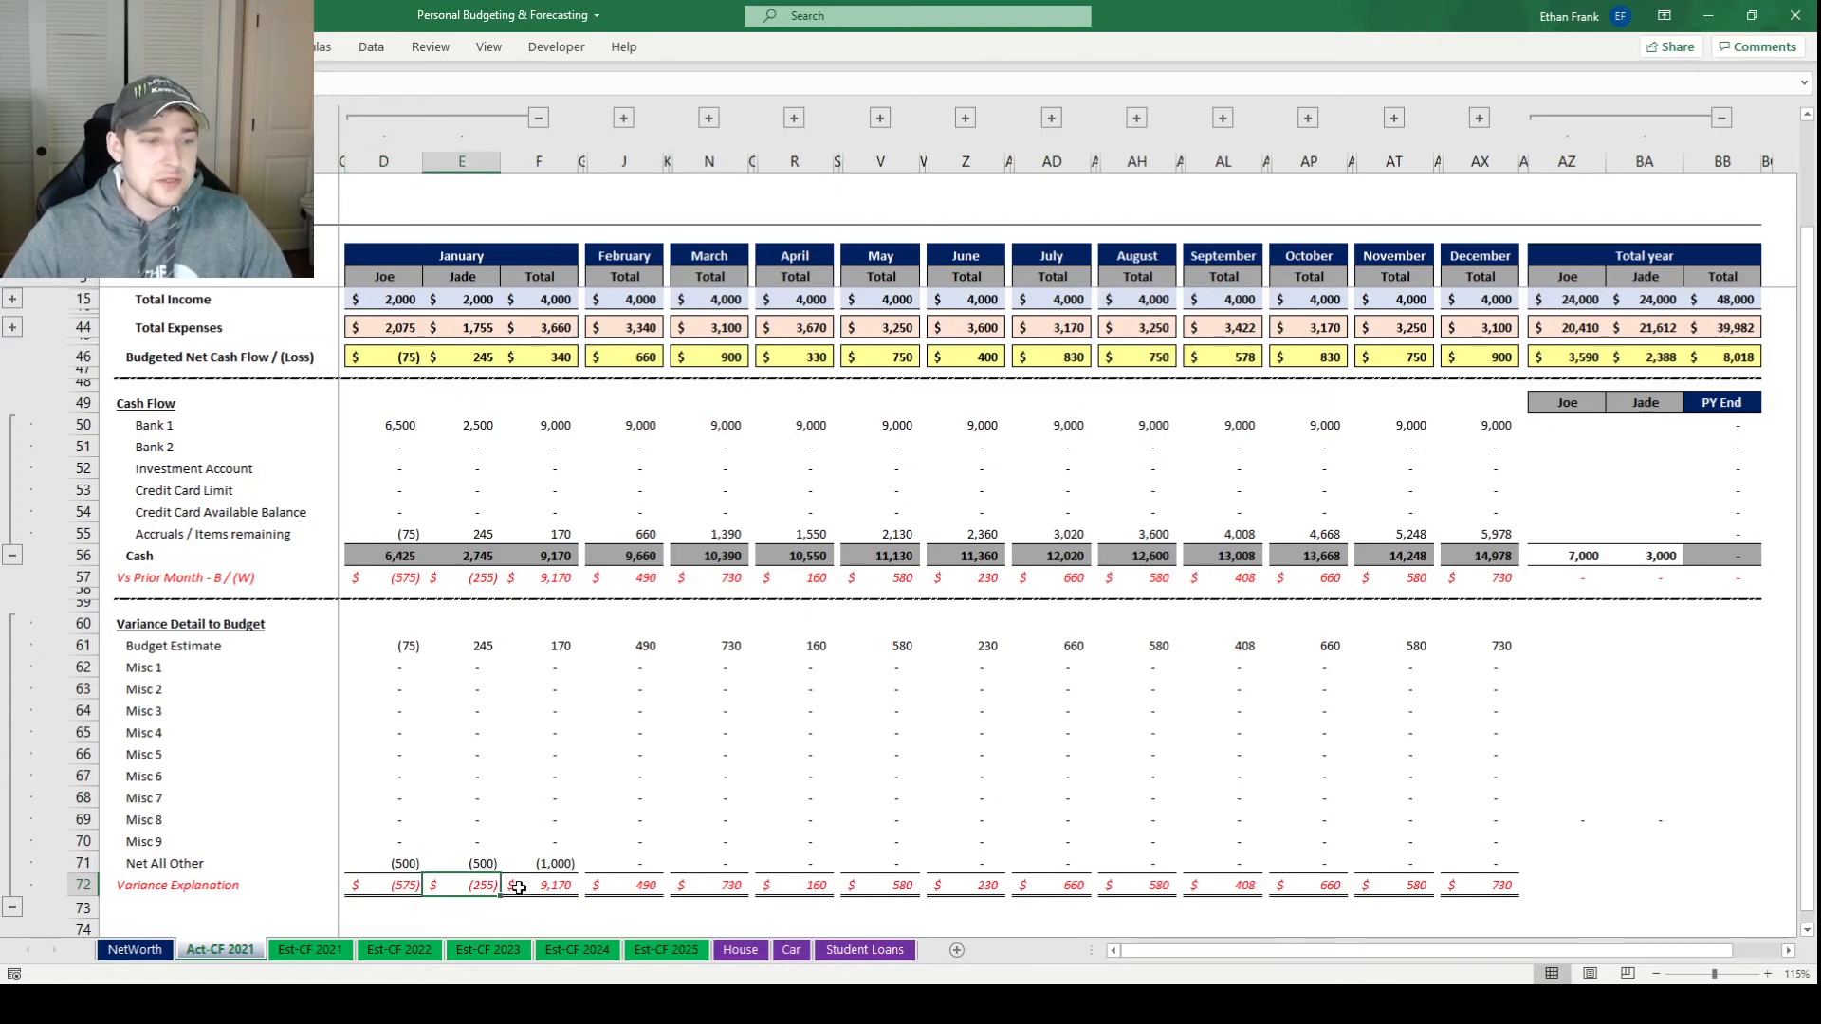
Relabel the Misc 1 variance row as Gift and enter -300 for the first person in January
left_click(205, 670)
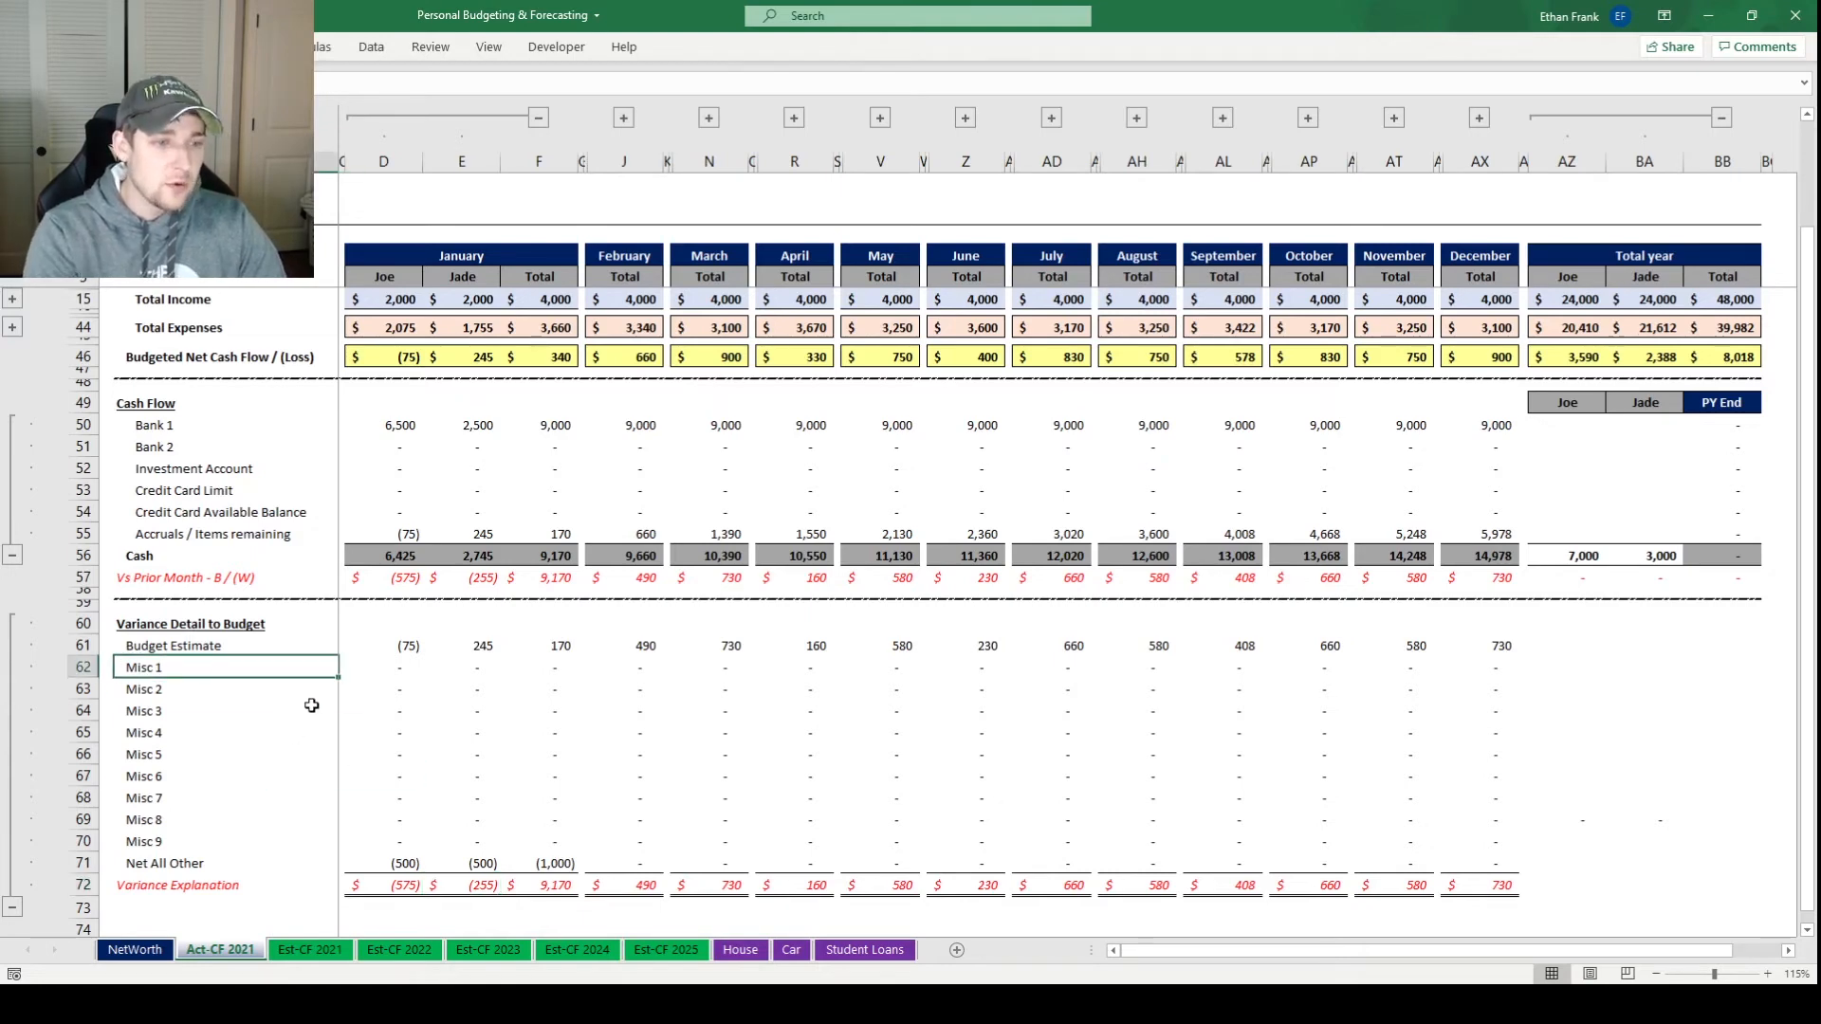
type("ift")
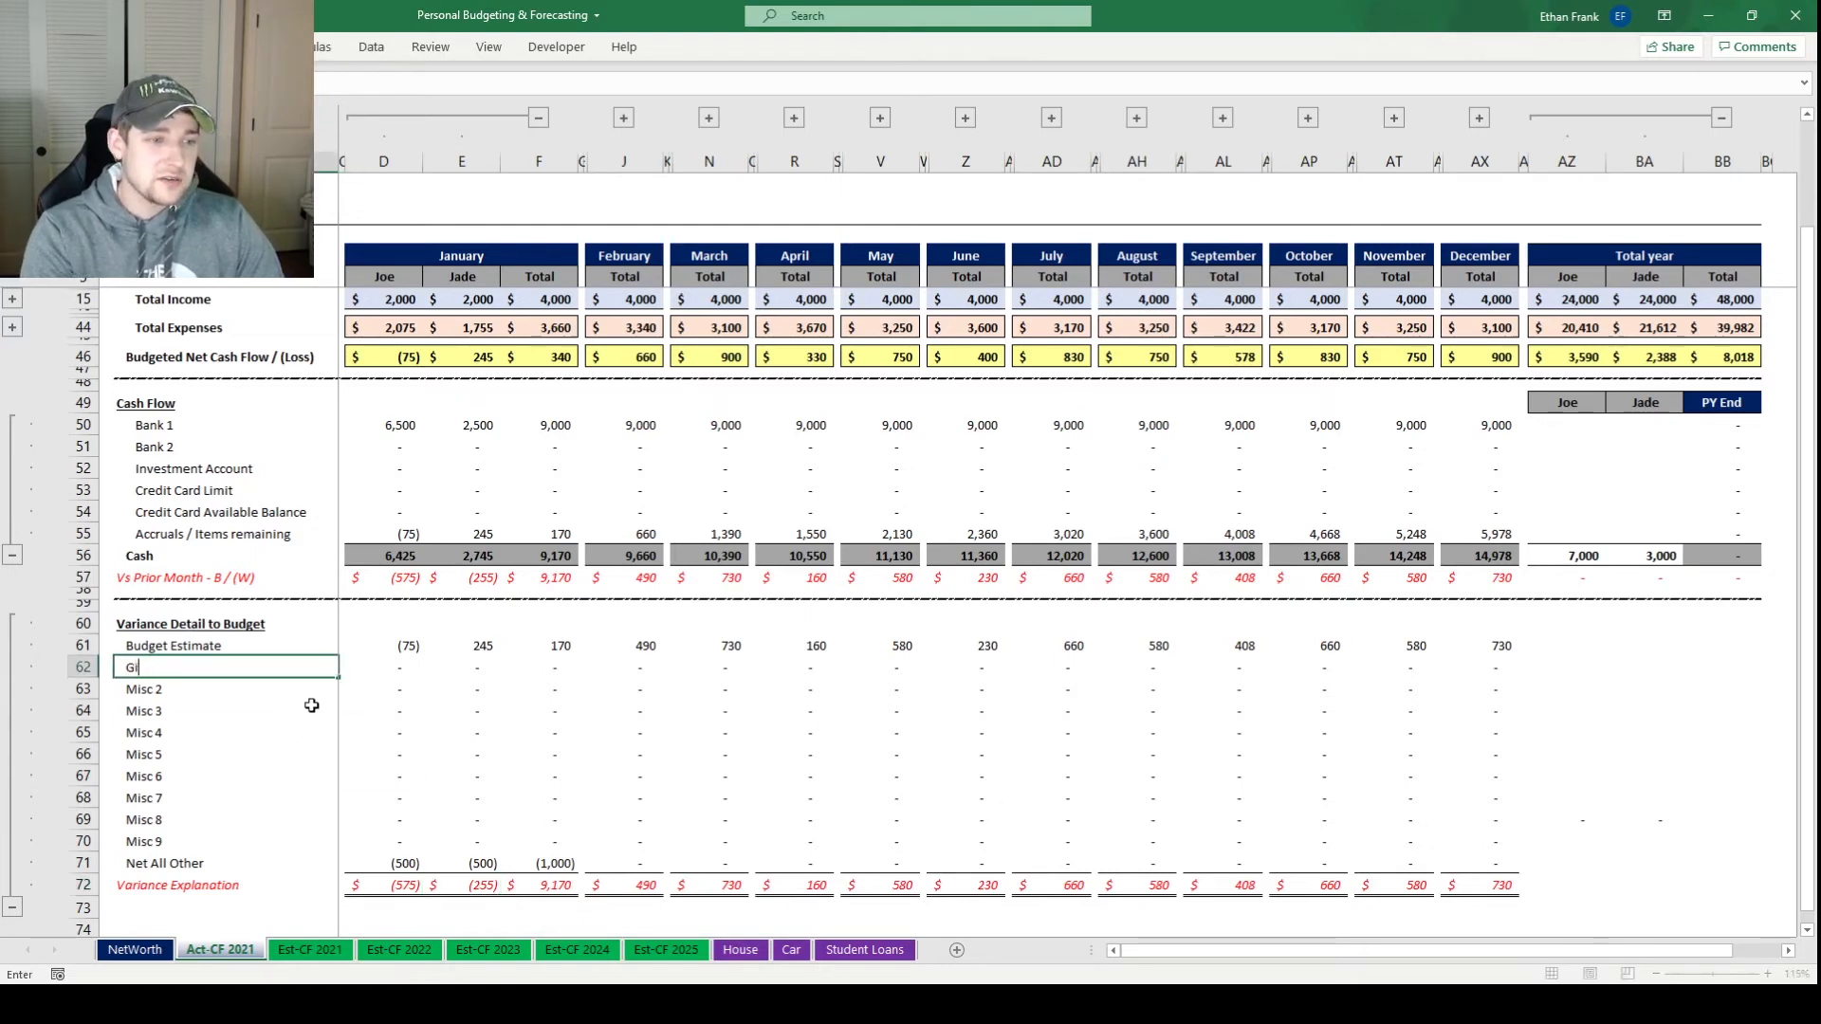
key("Tab")
type("300")
key("BackSpace")
key("BackSpace")
key("BackSpace")
type("-300")
key("Tab")
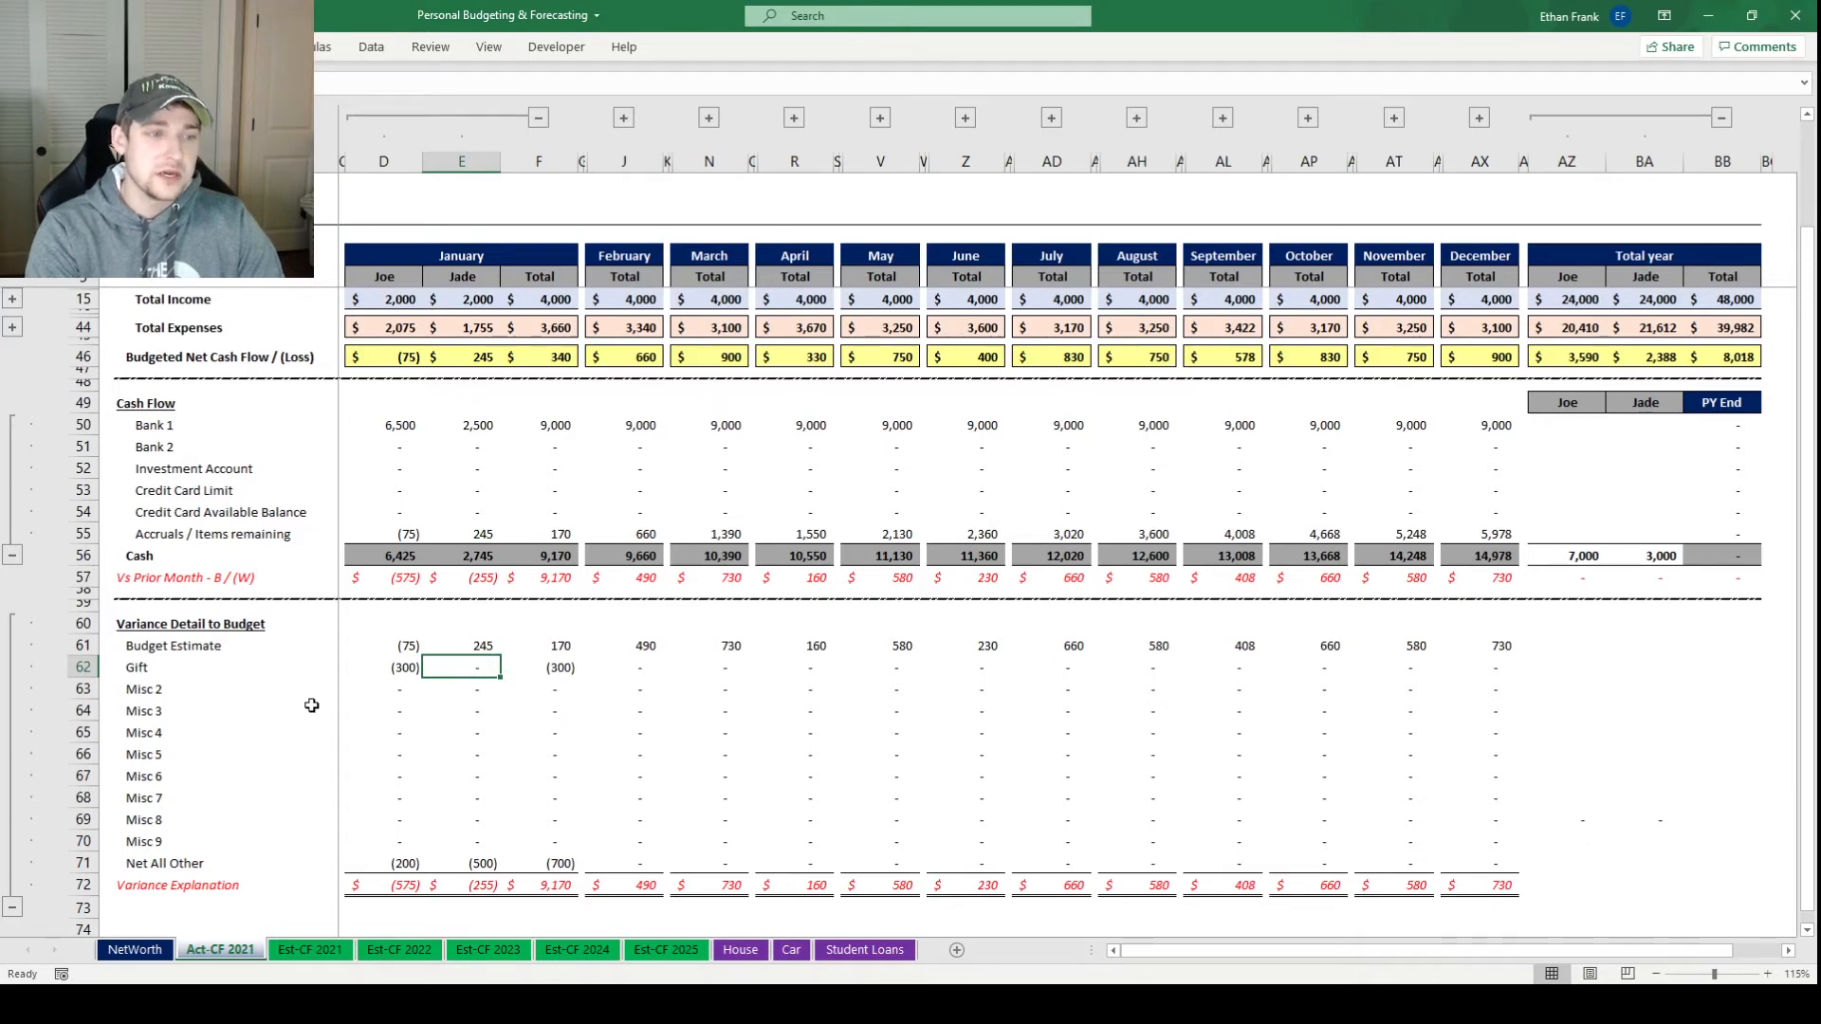
Relabel the Misc 2 variance row as Vacation and enter -500 for the second person in January
key("Down")
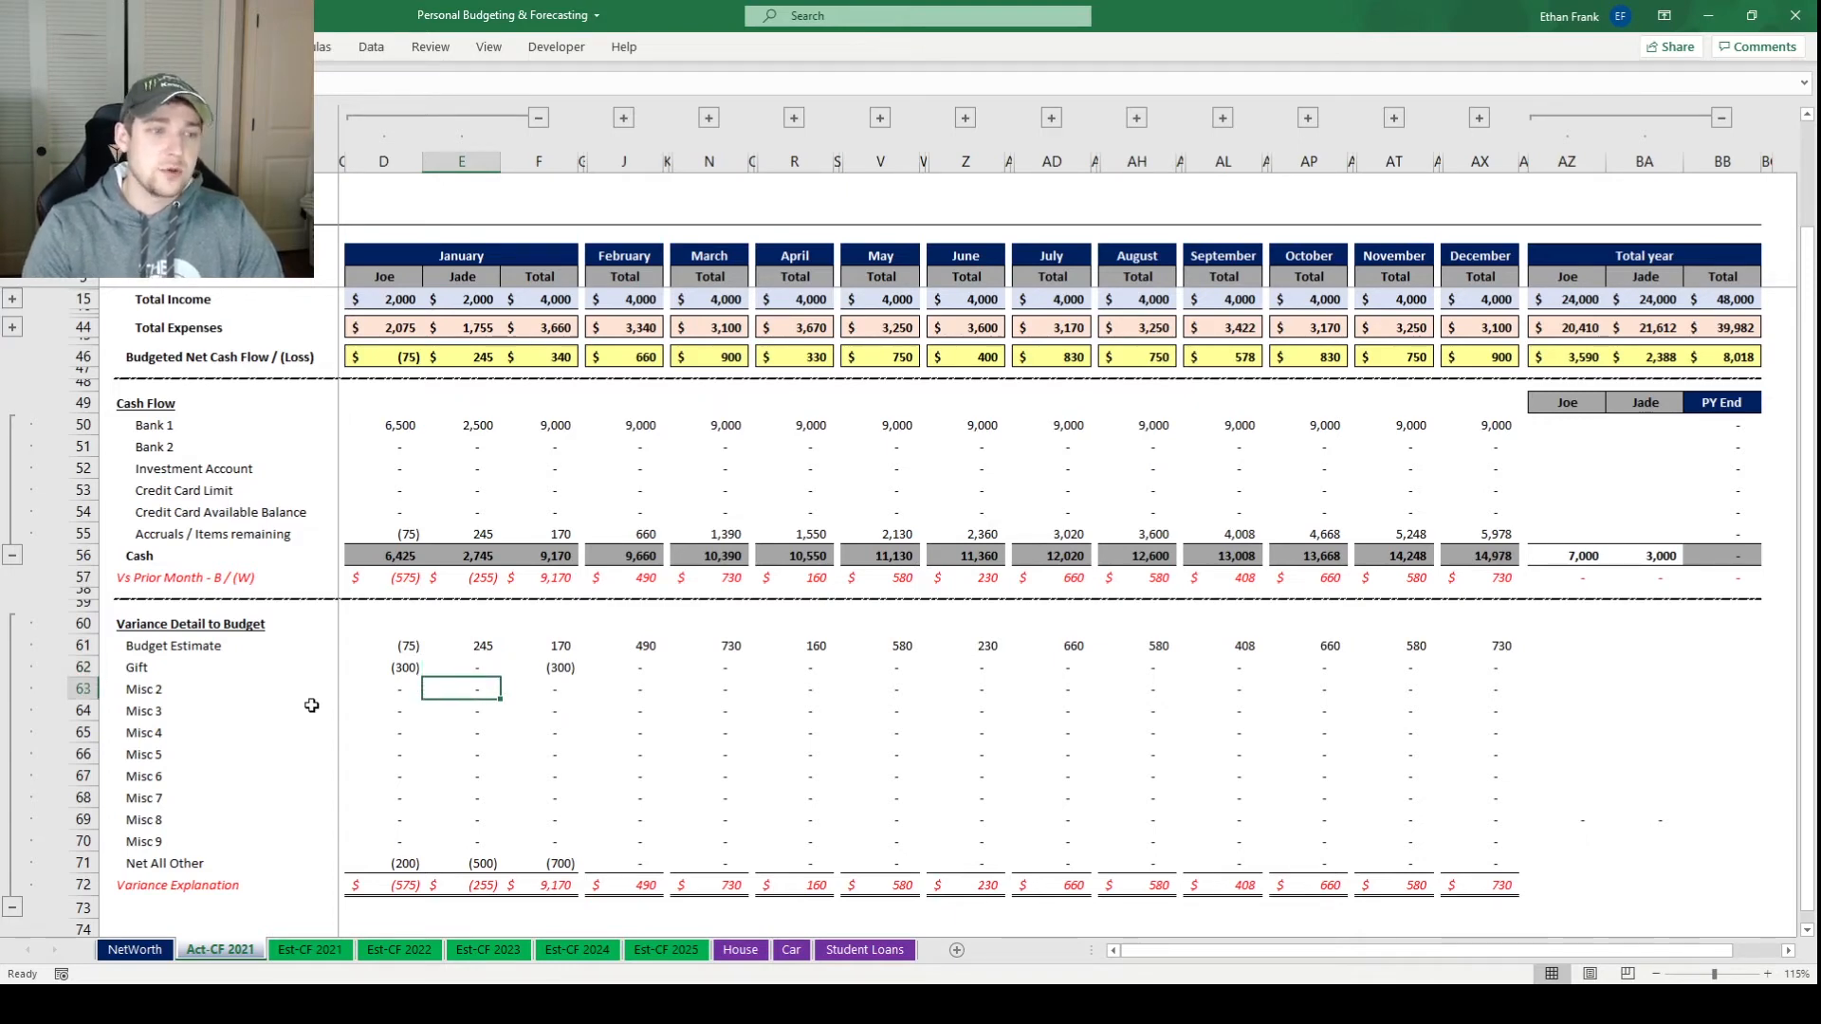
key("Left")
key("Left")
key("Left")
type("Vacation")
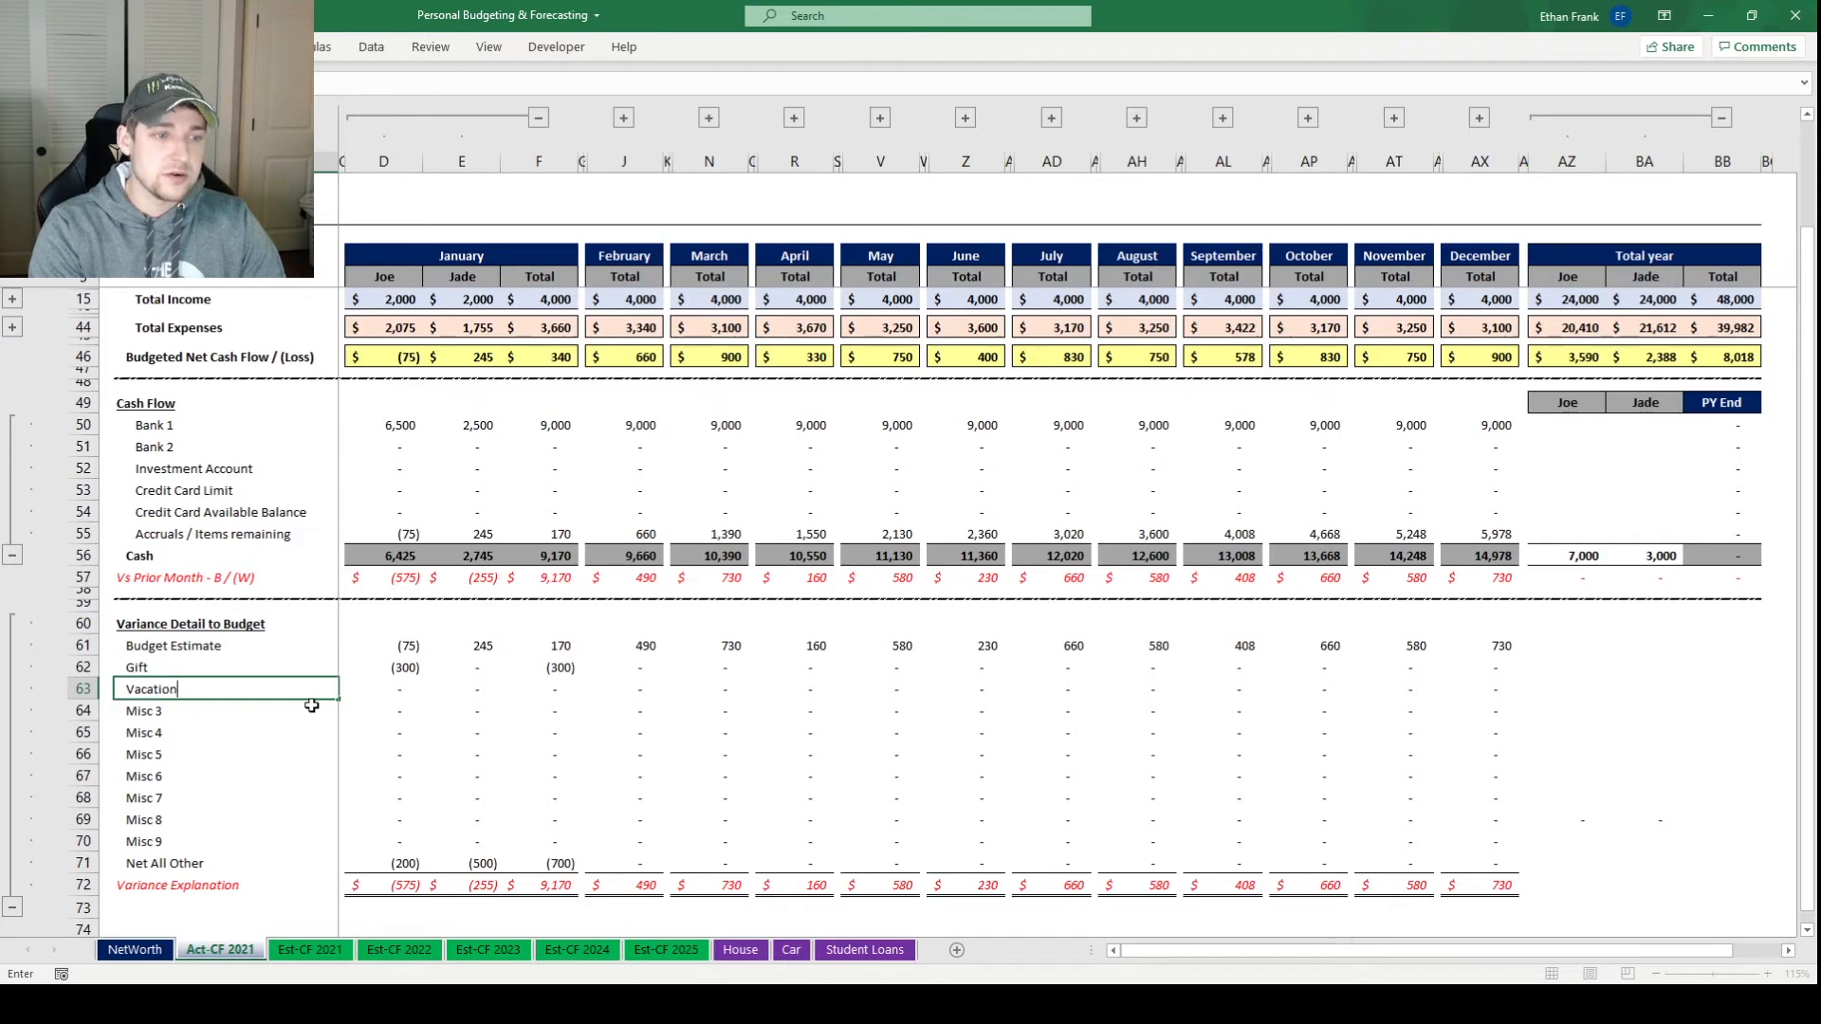
key("Tab")
key("Tab")
key("Tab")
type("-50")
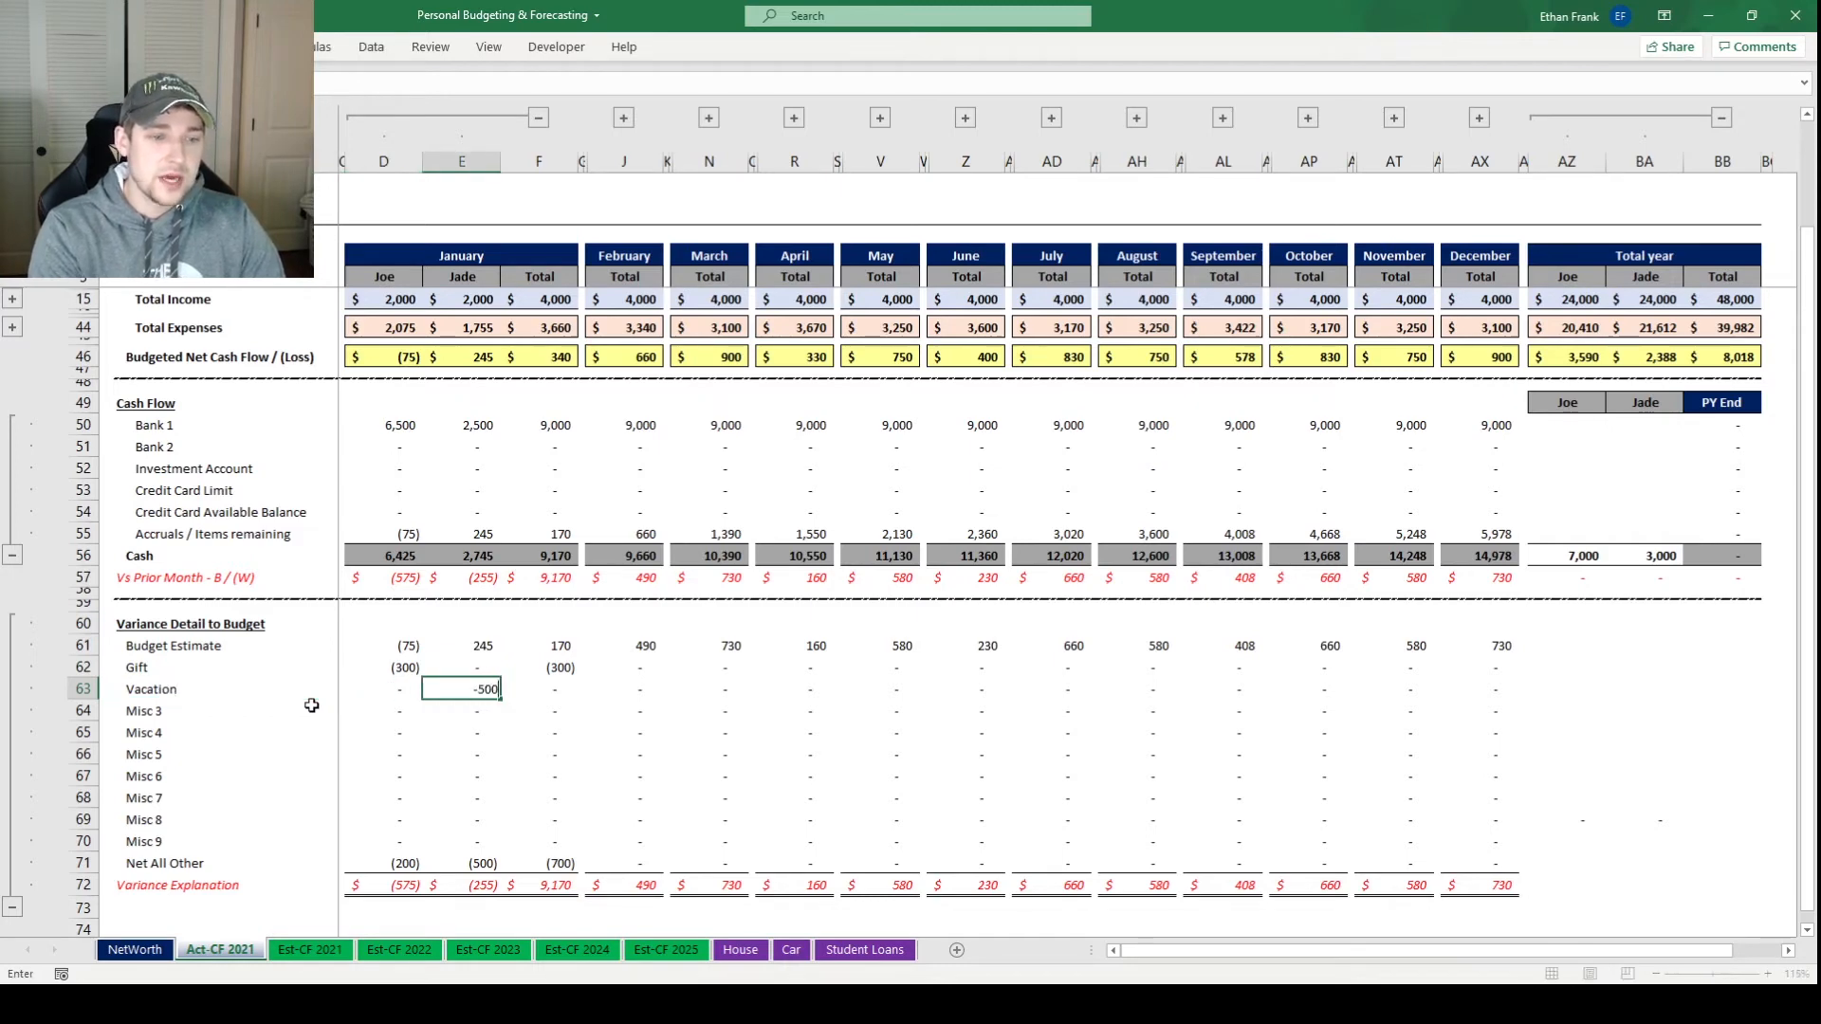
type("0")
key("Return")
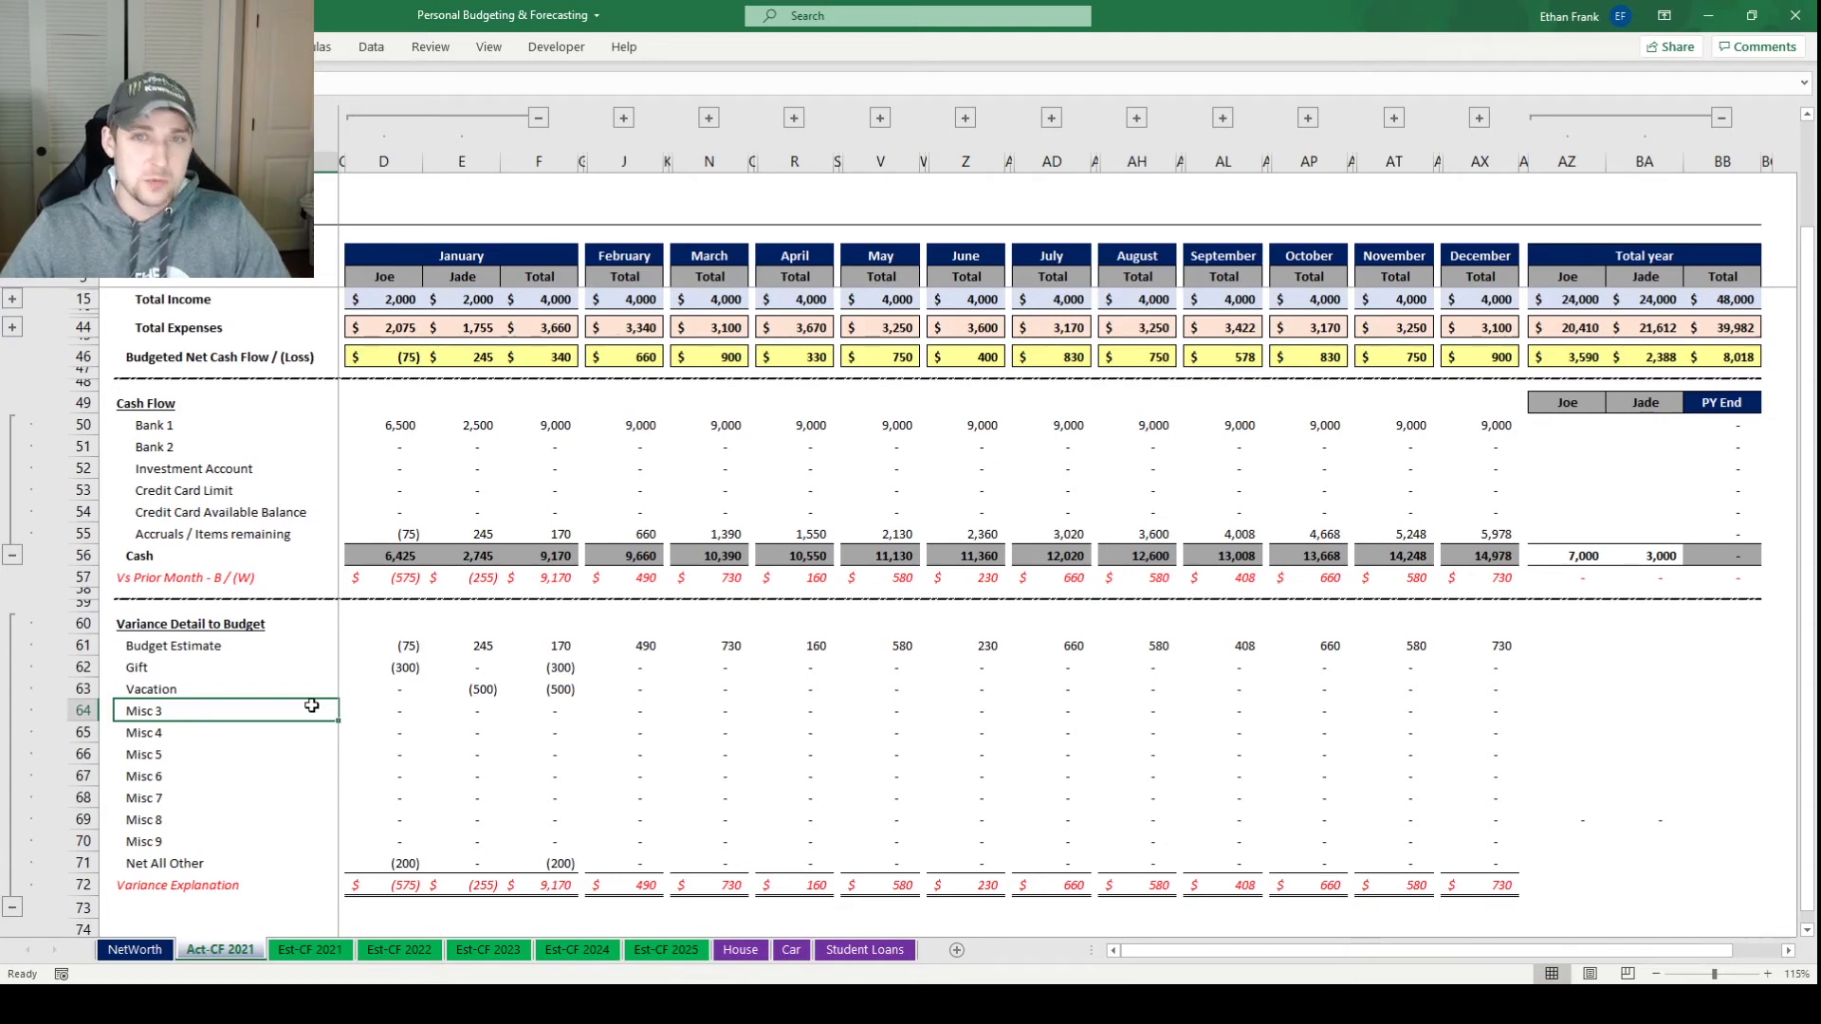
Reset the first person's January Gift amount to 0 and clear the second person's January Vacation amount
left_click(393, 662)
type("0")
key("Down")
key("Right")
key("Delete")
Restore the Gift and Vacation row labels to Misc 1 and Misc 2
left_click(210, 667)
type("Misc")
key("Return")
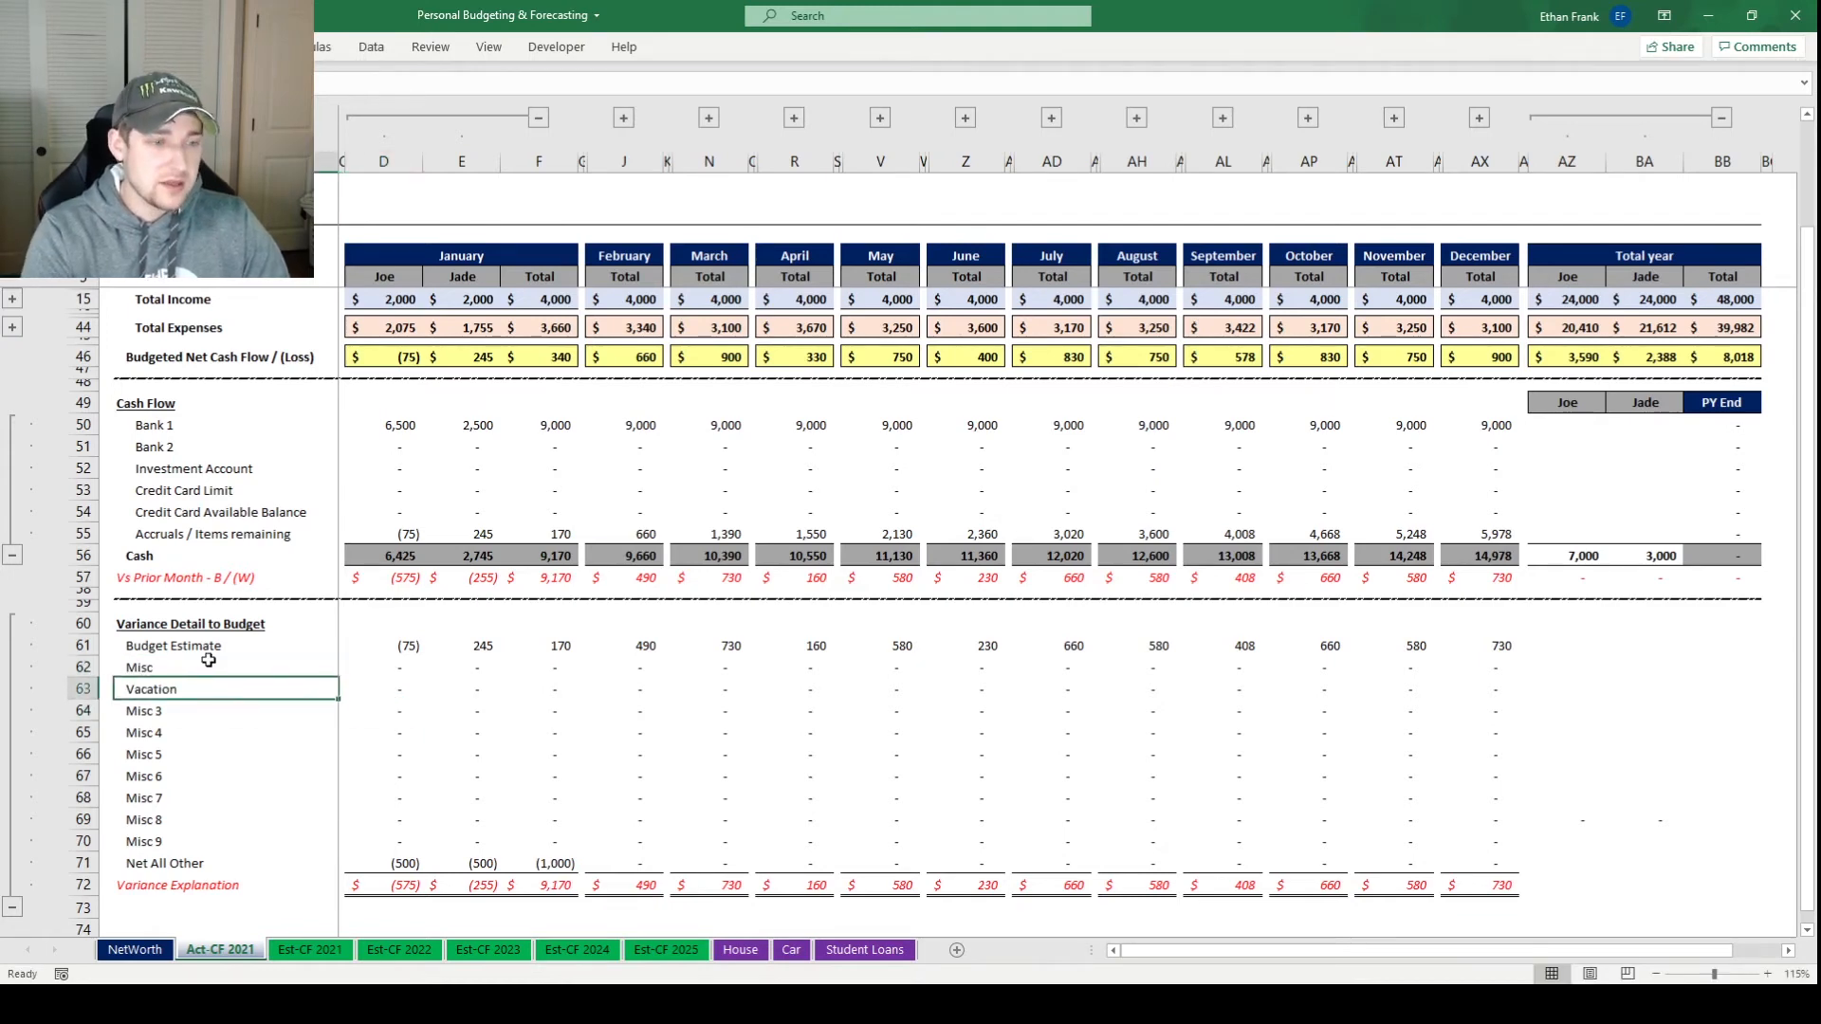
key("Up")
key("F2")
type("1")
key("Return")
key("Down")
type("Misc 2")
key("Return")
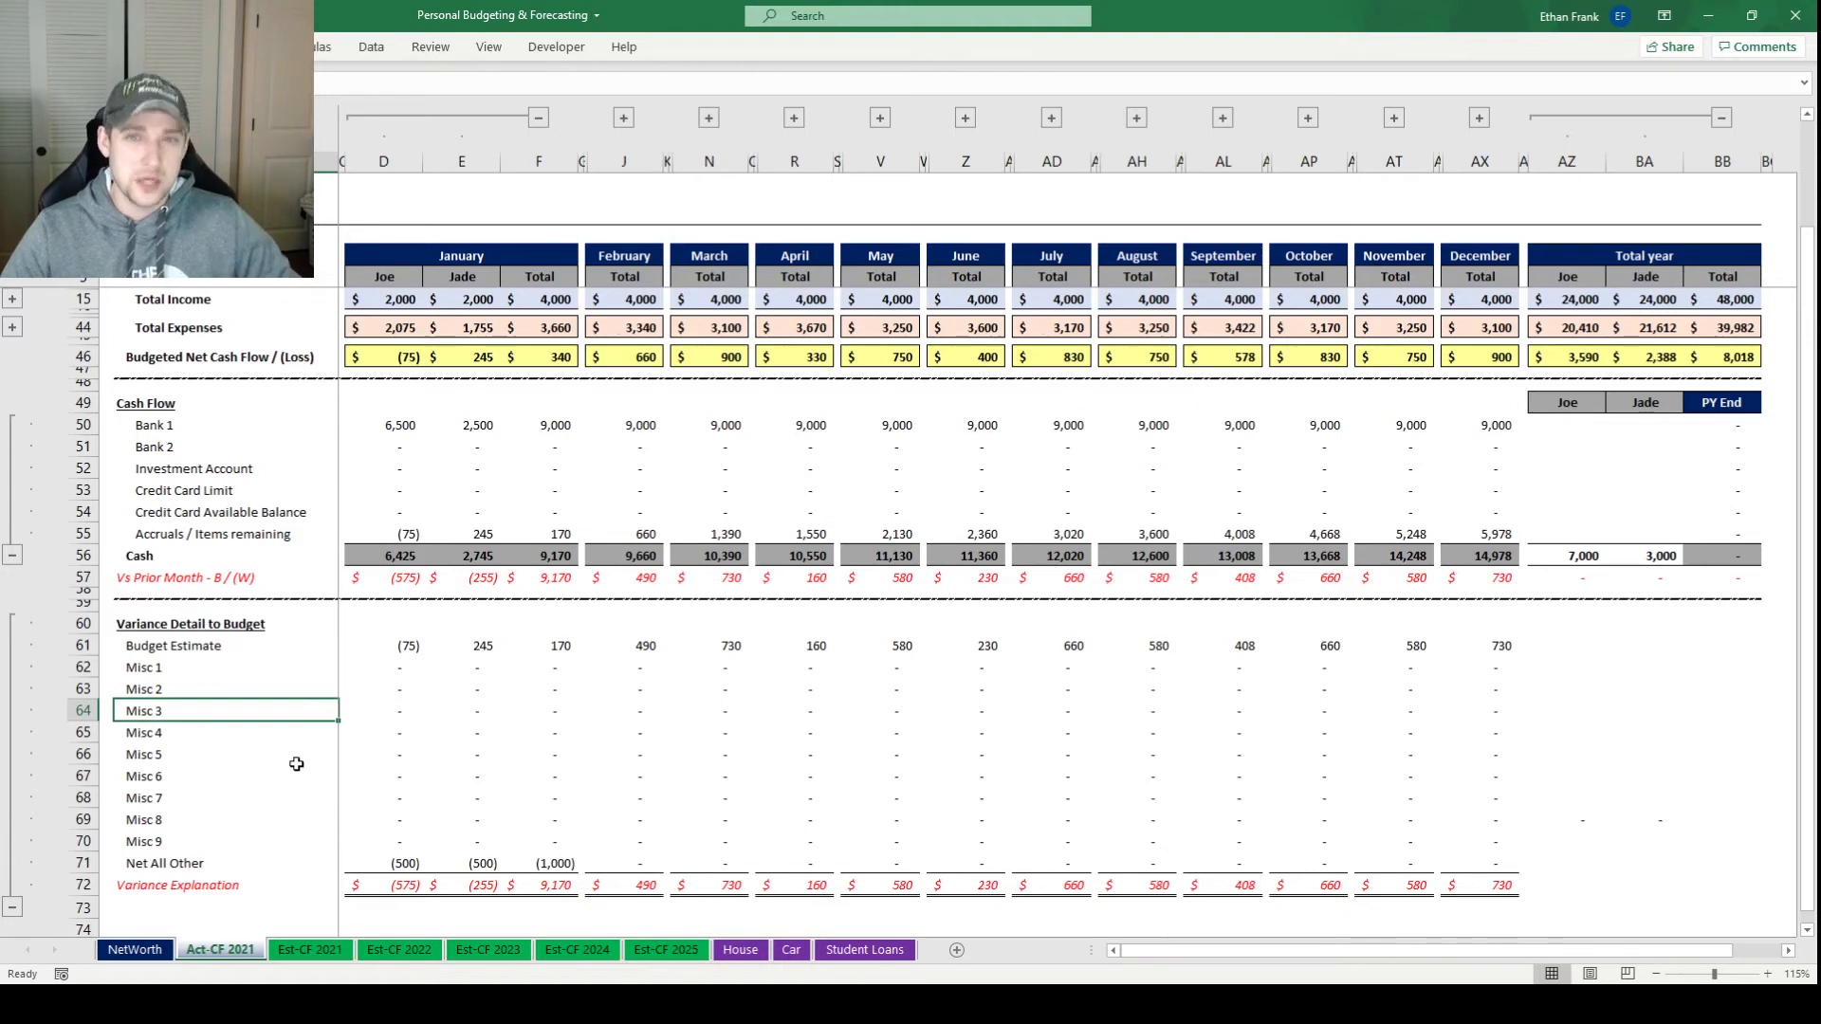
Collapse the Variance Detail to Budget section and review January's expenses, net cash flow and cash balances
left_click(12, 908)
scroll(312, 751, "up", 1)
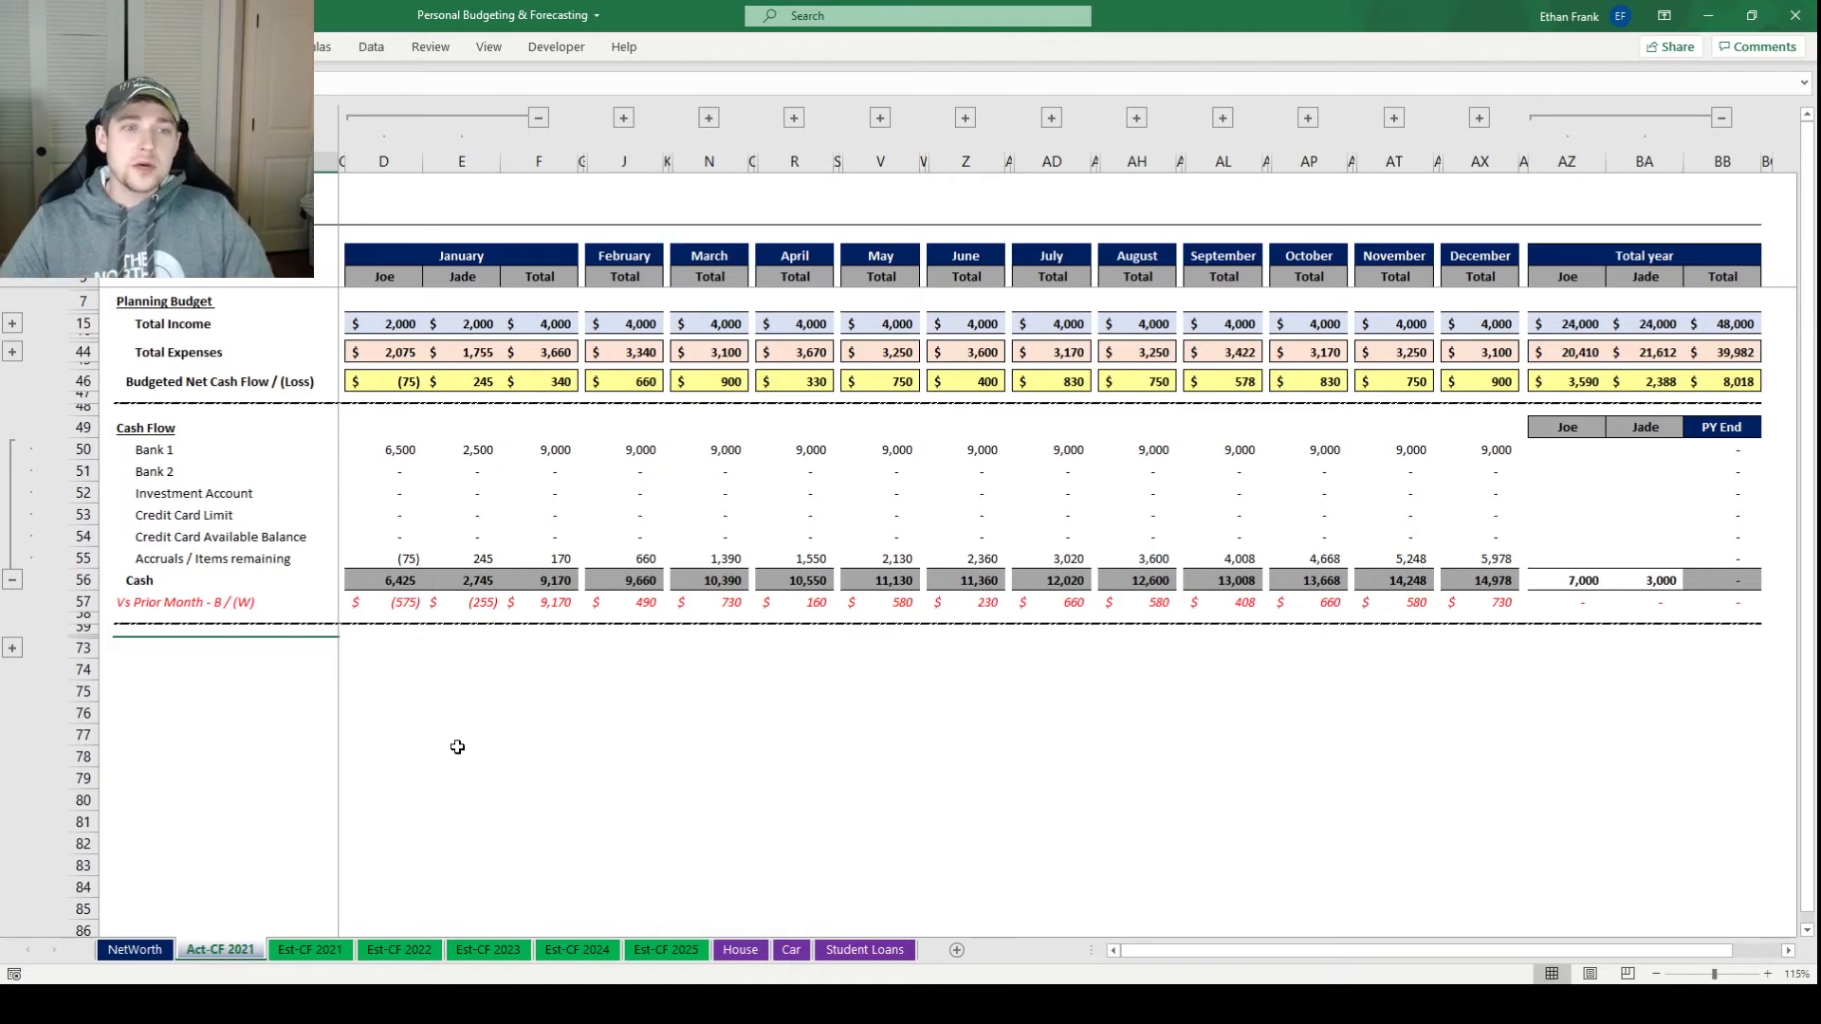
left_click_drag(396, 352, 532, 603)
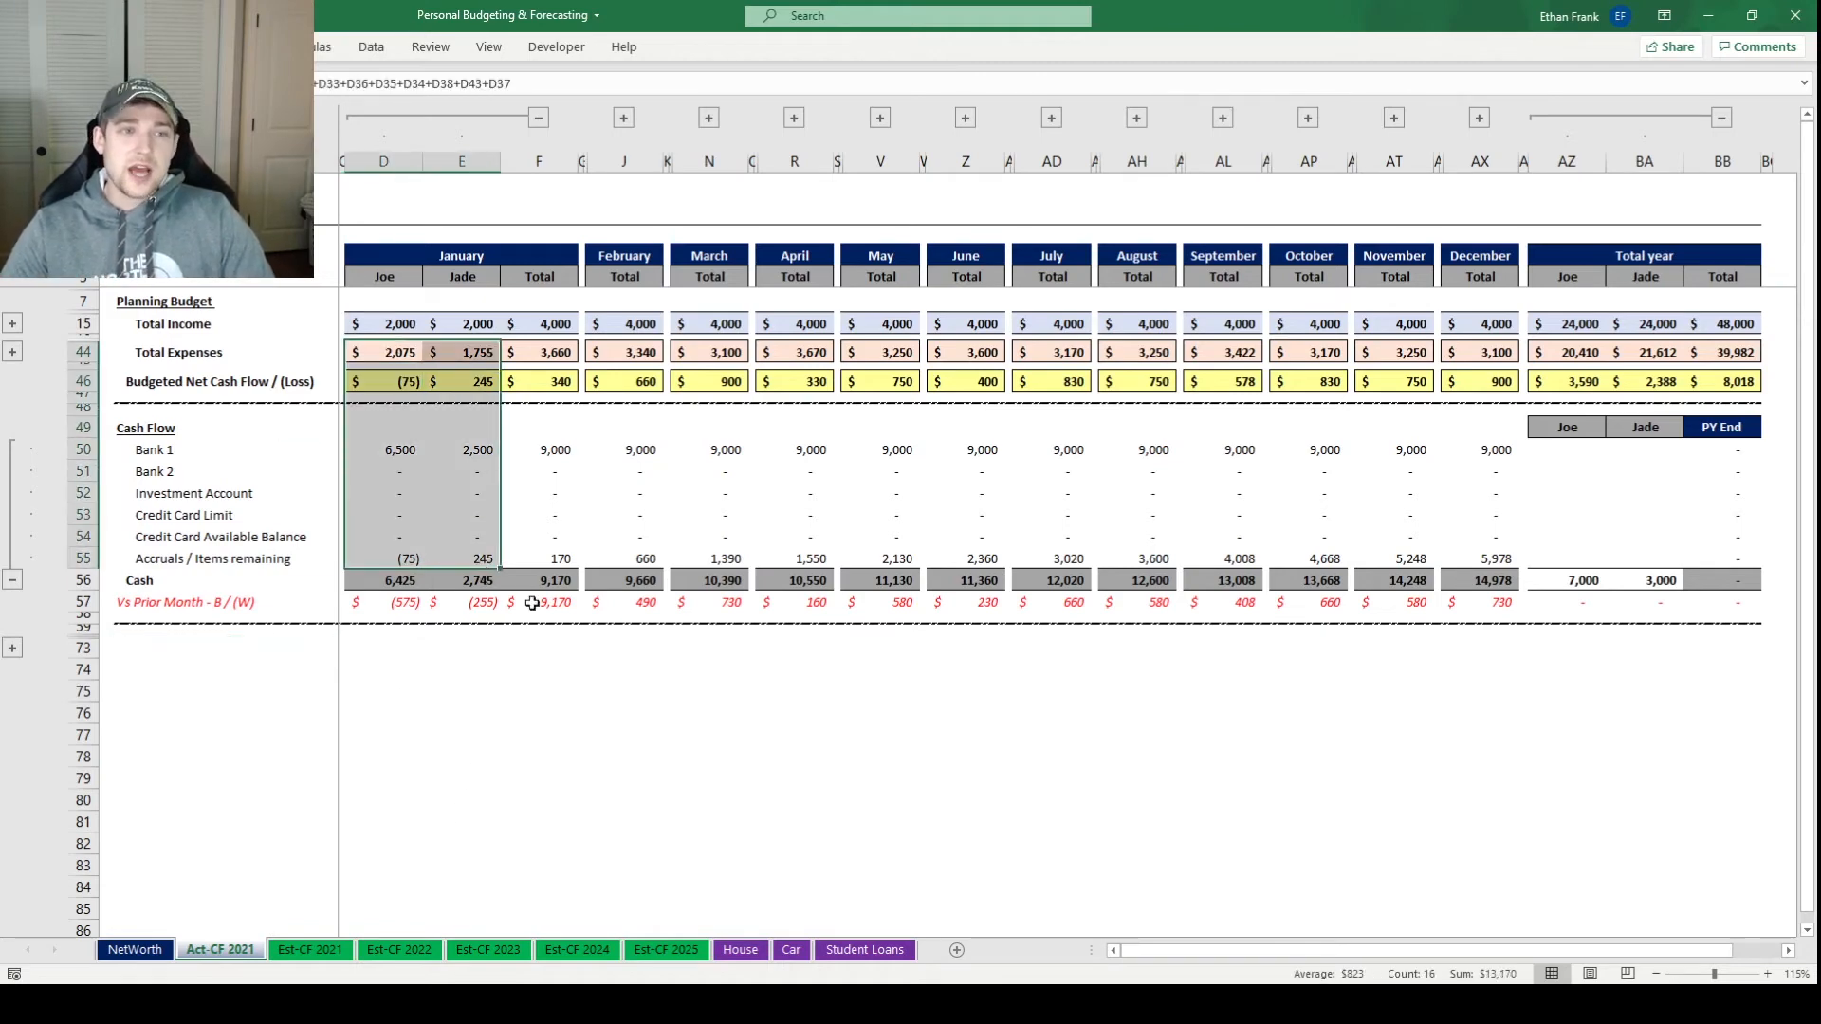
left_click(538, 648)
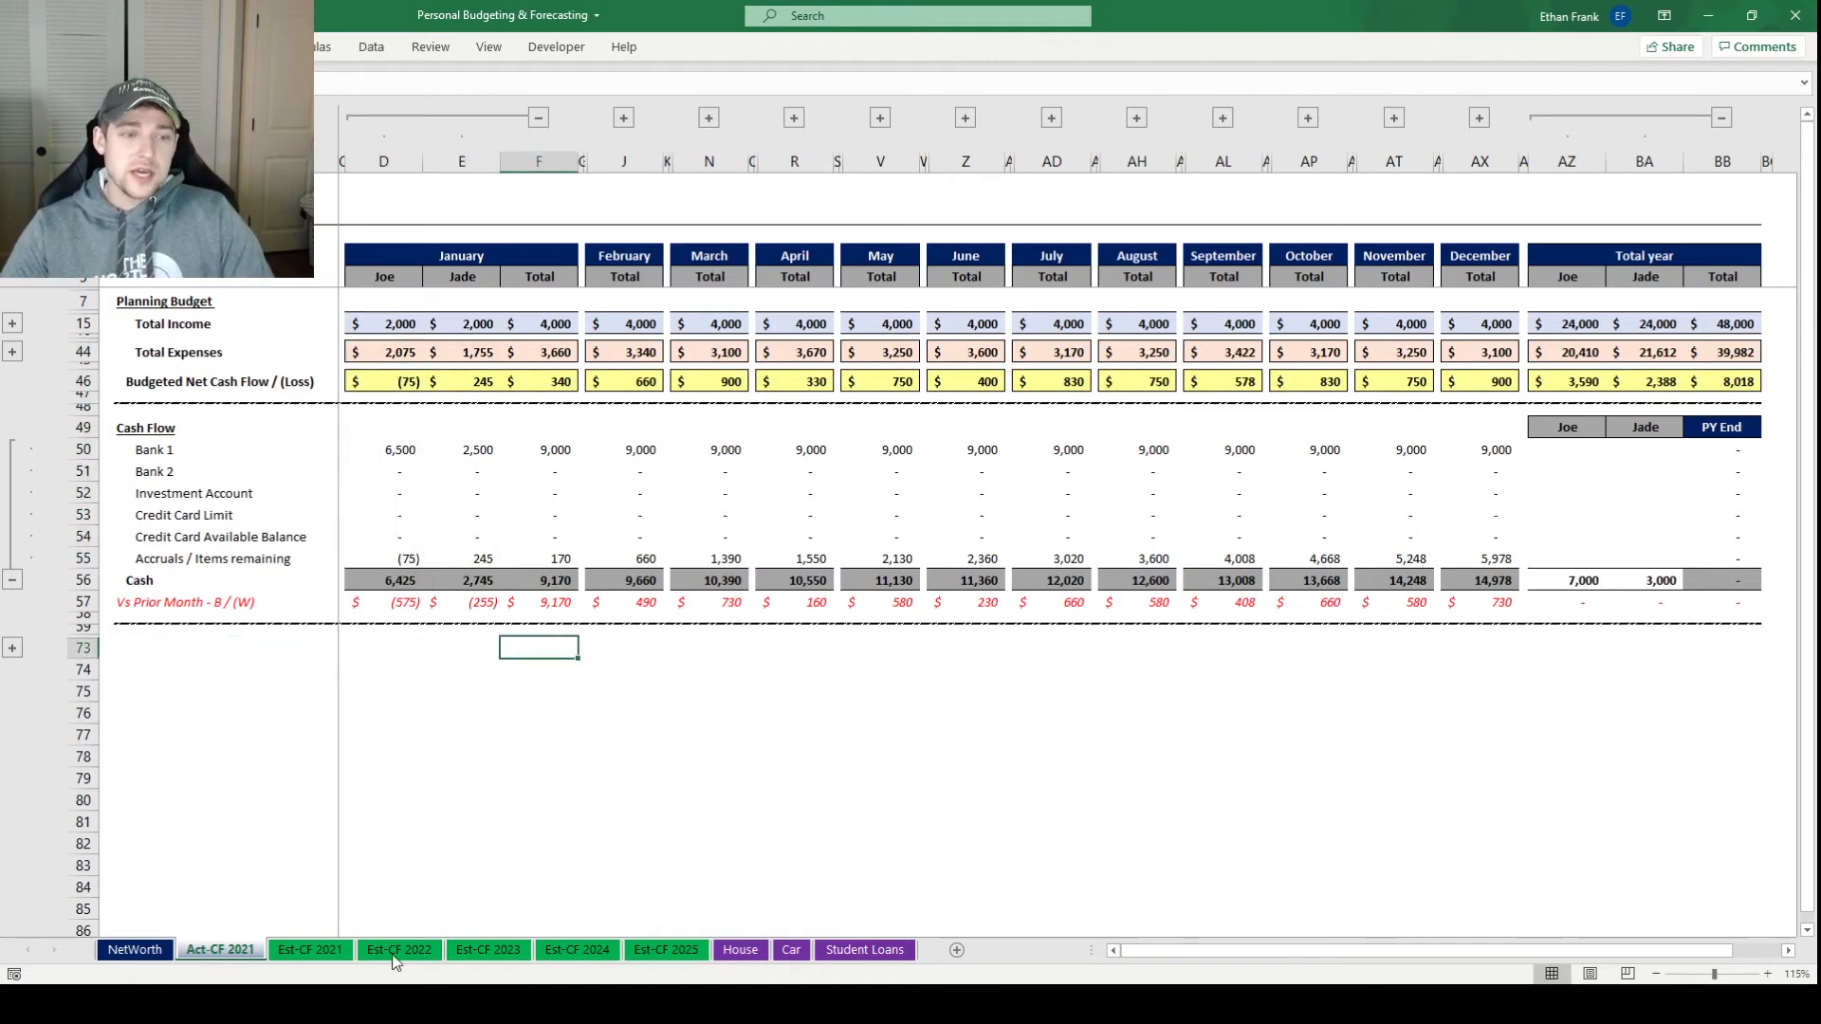
Open the Est-CF 2021 sheet and examine its planned income, expenses and Total year columns
left_click(320, 956)
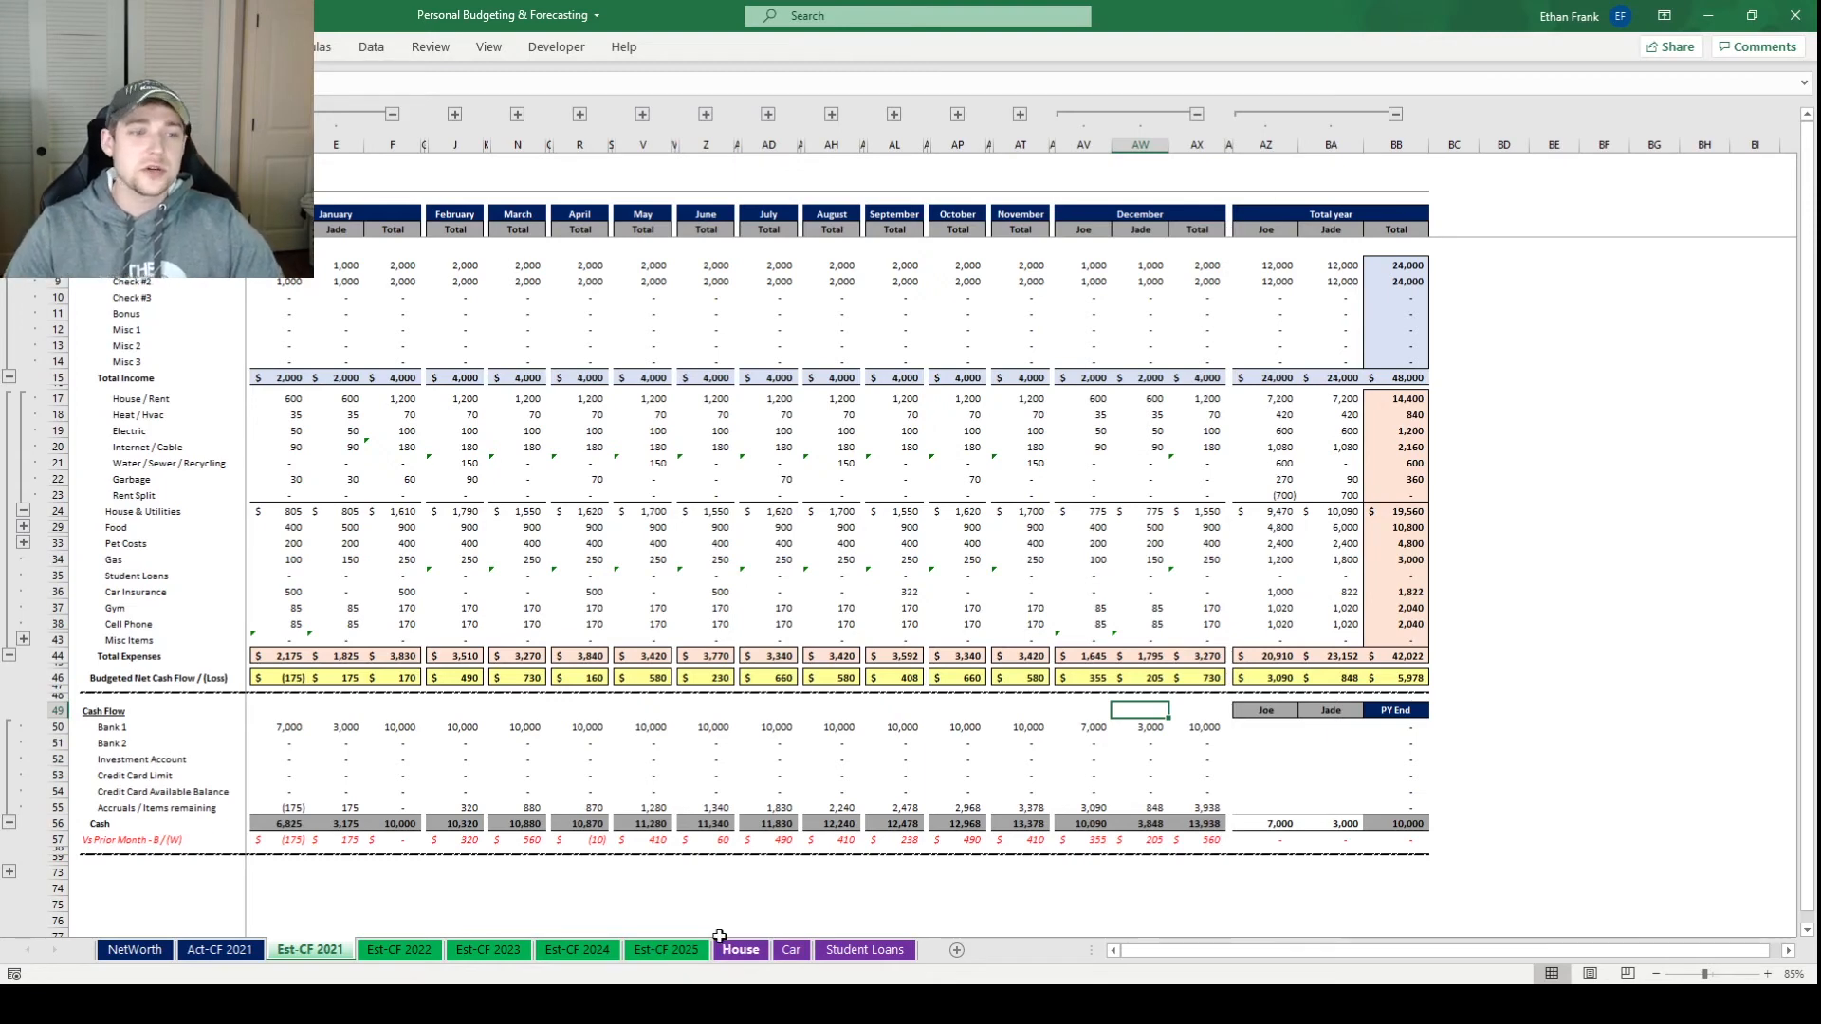
scroll(298, 558, "up", 1)
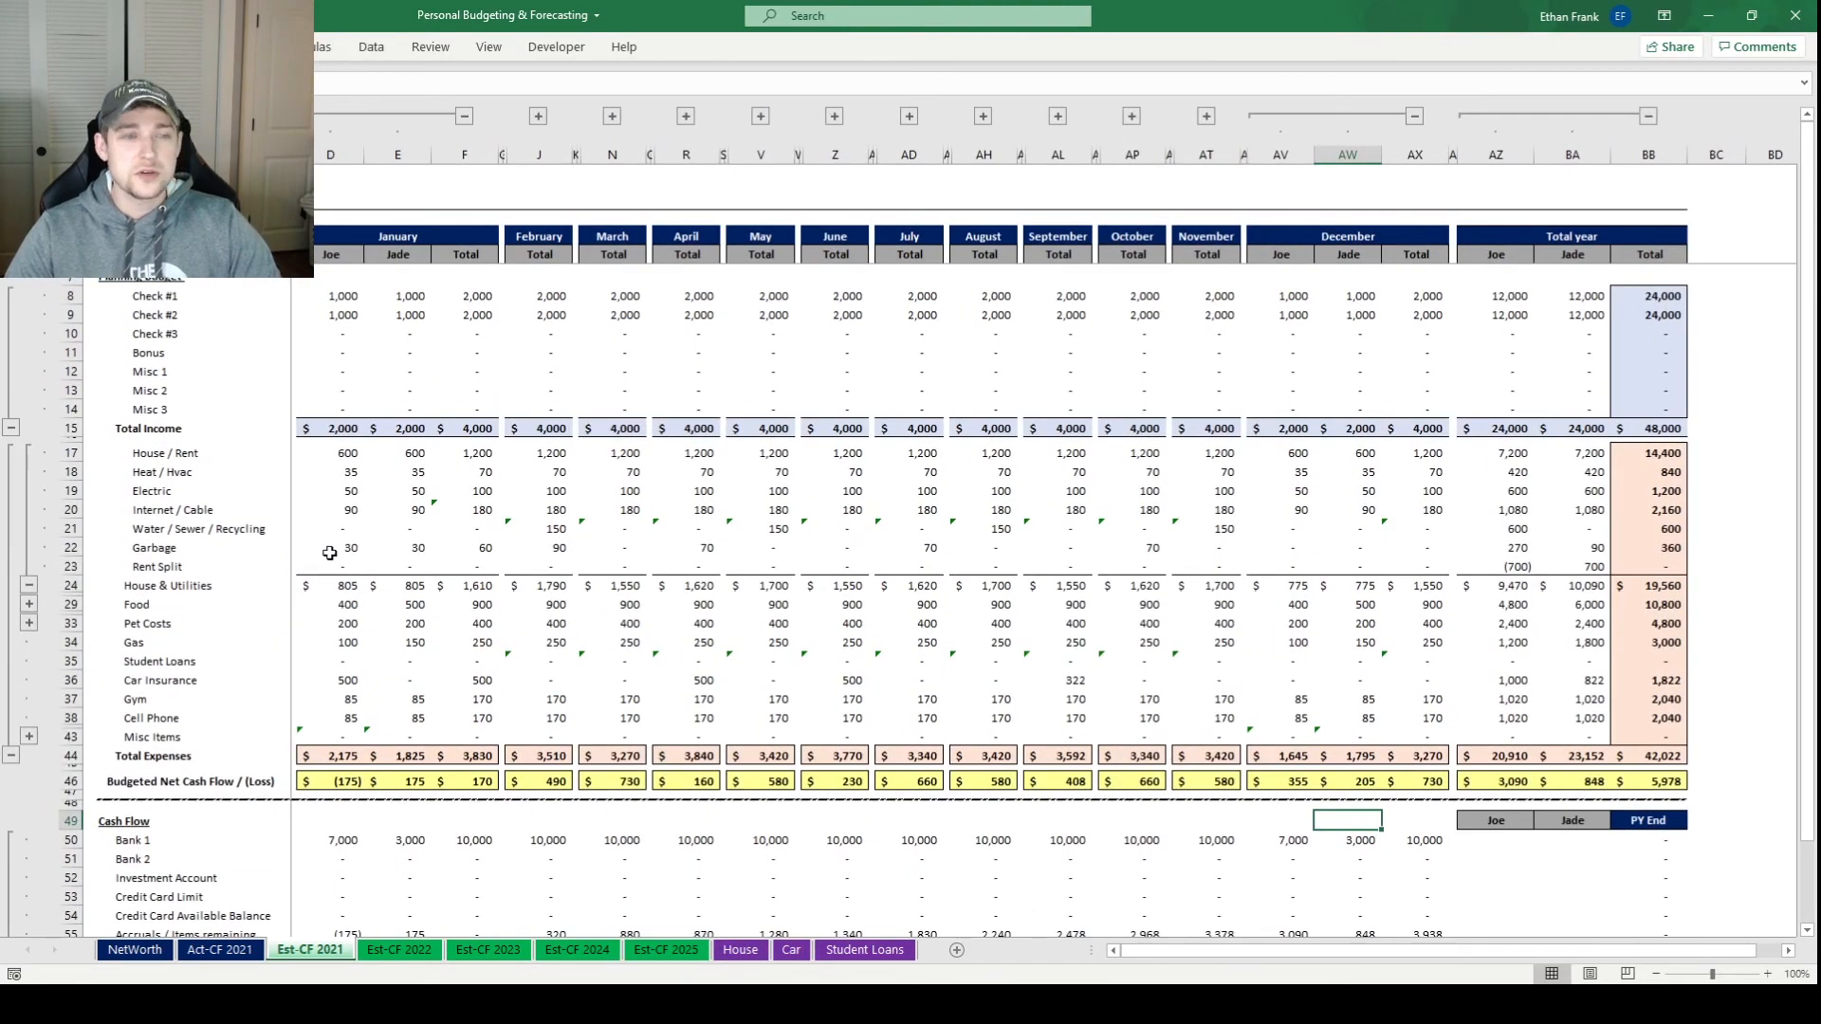
left_click_drag(120, 281, 1495, 819)
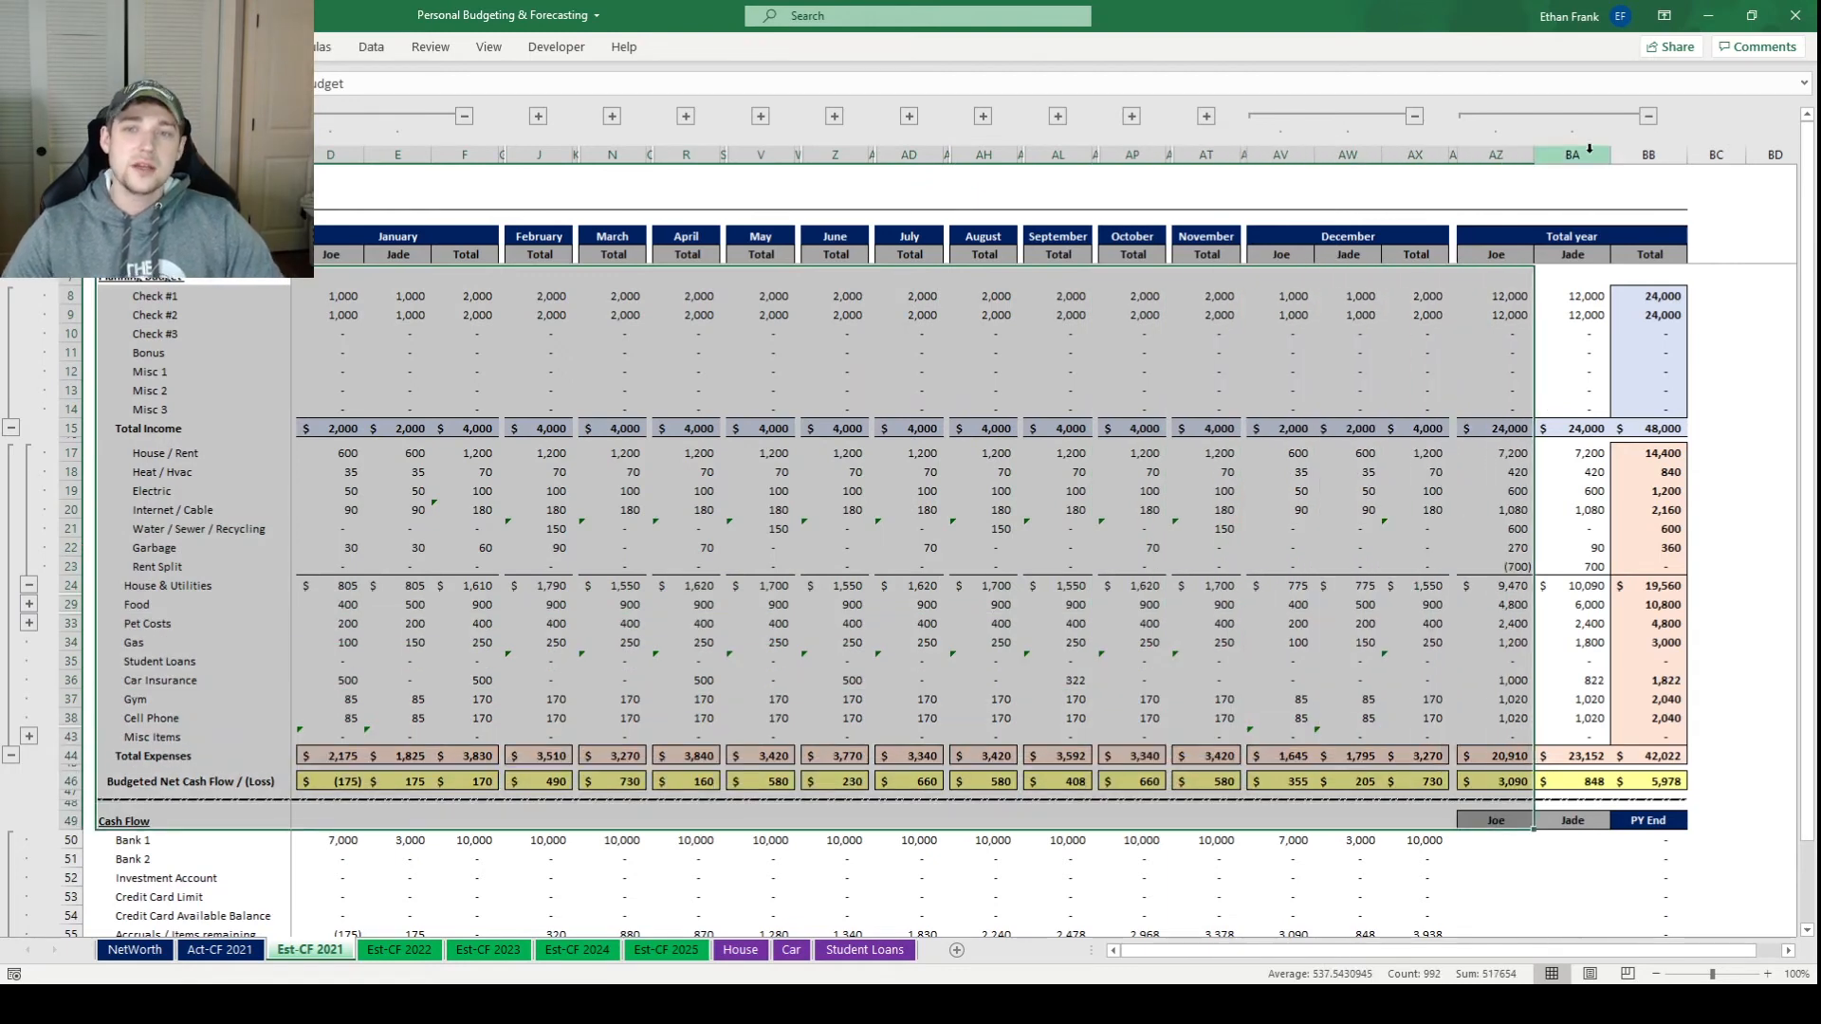
left_click(1496, 295)
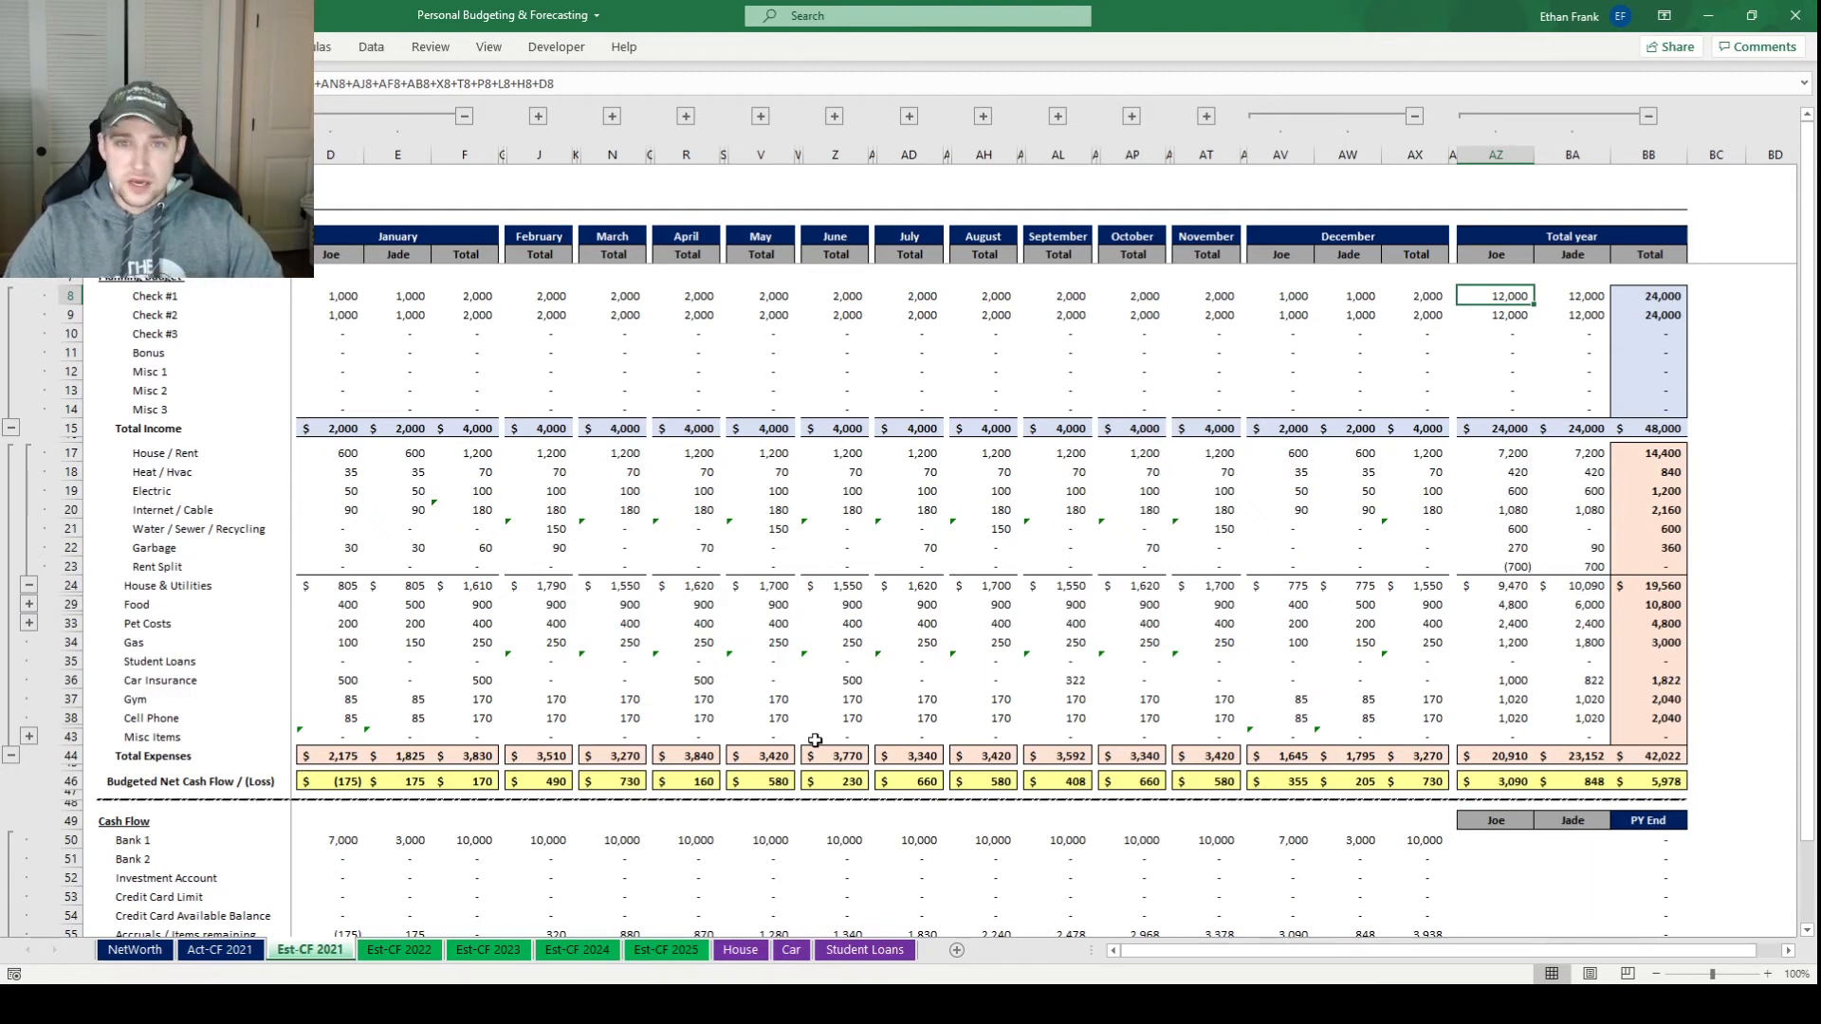
left_click(858, 704)
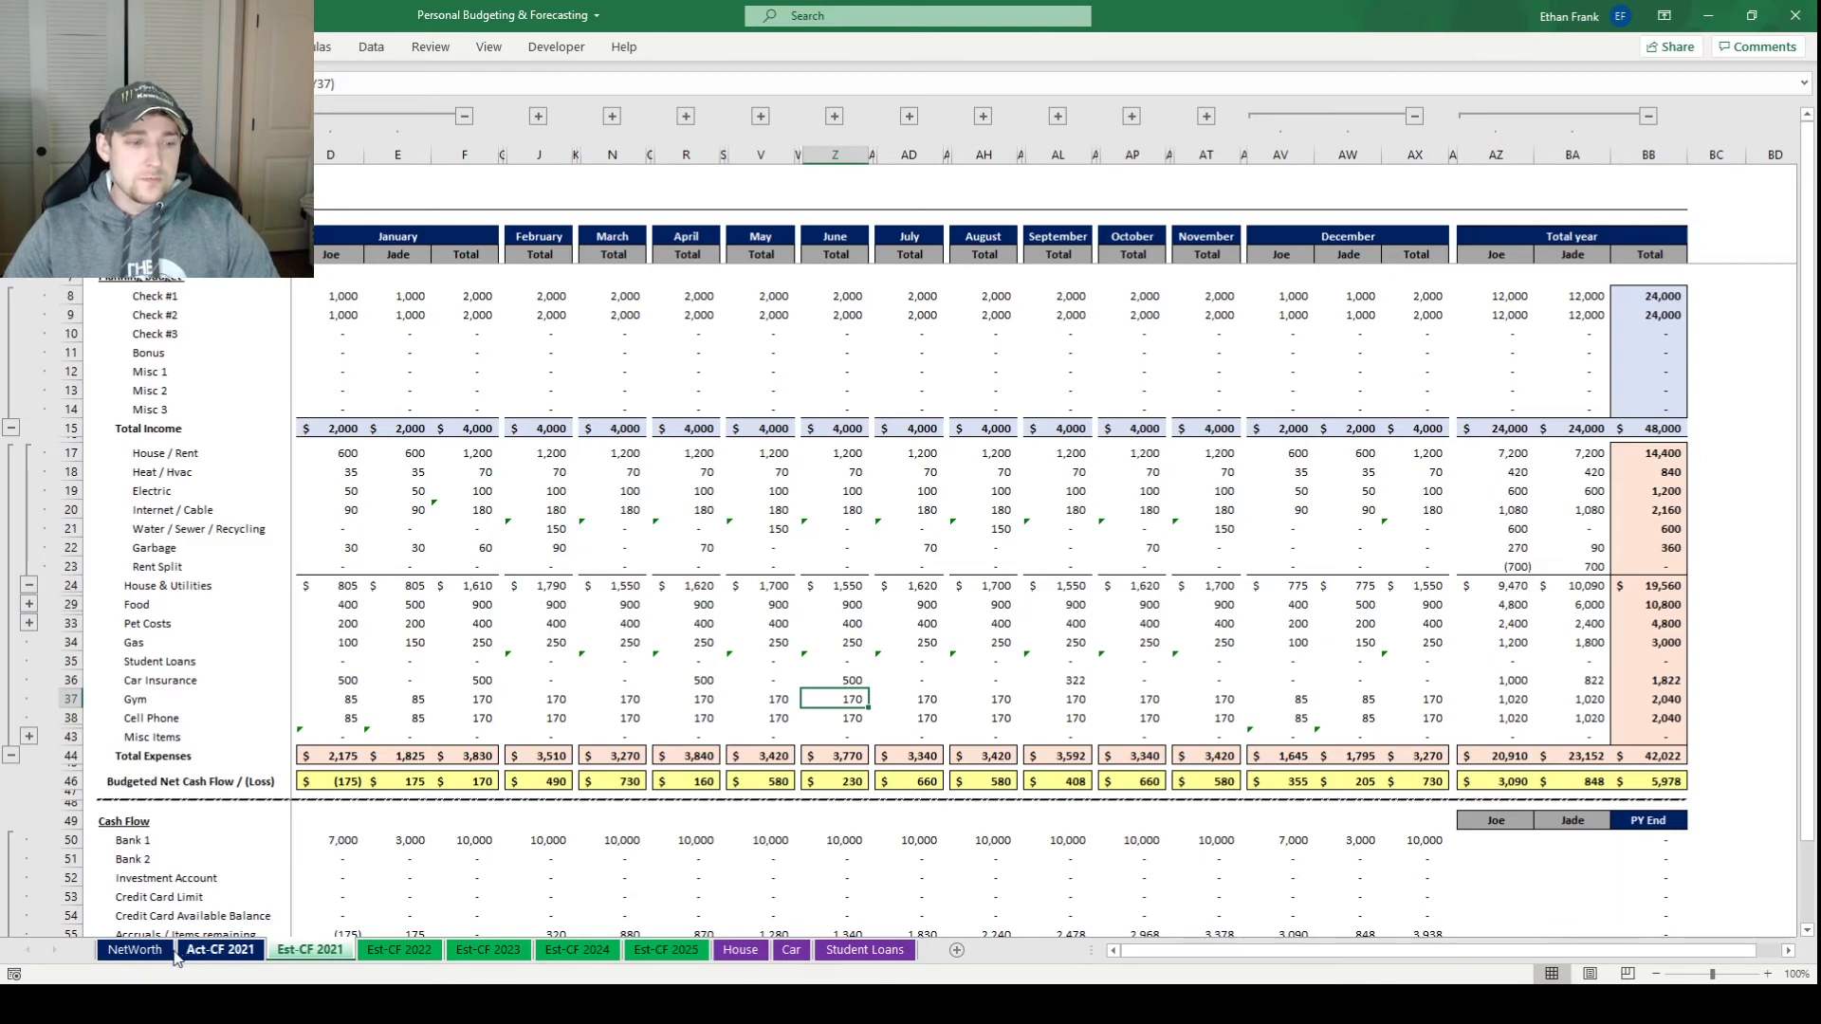
On the NetWorth sheet, expand the per-person columns of the 5 Year Outlook and collapse those under Actuals/Current
left_click(134, 949)
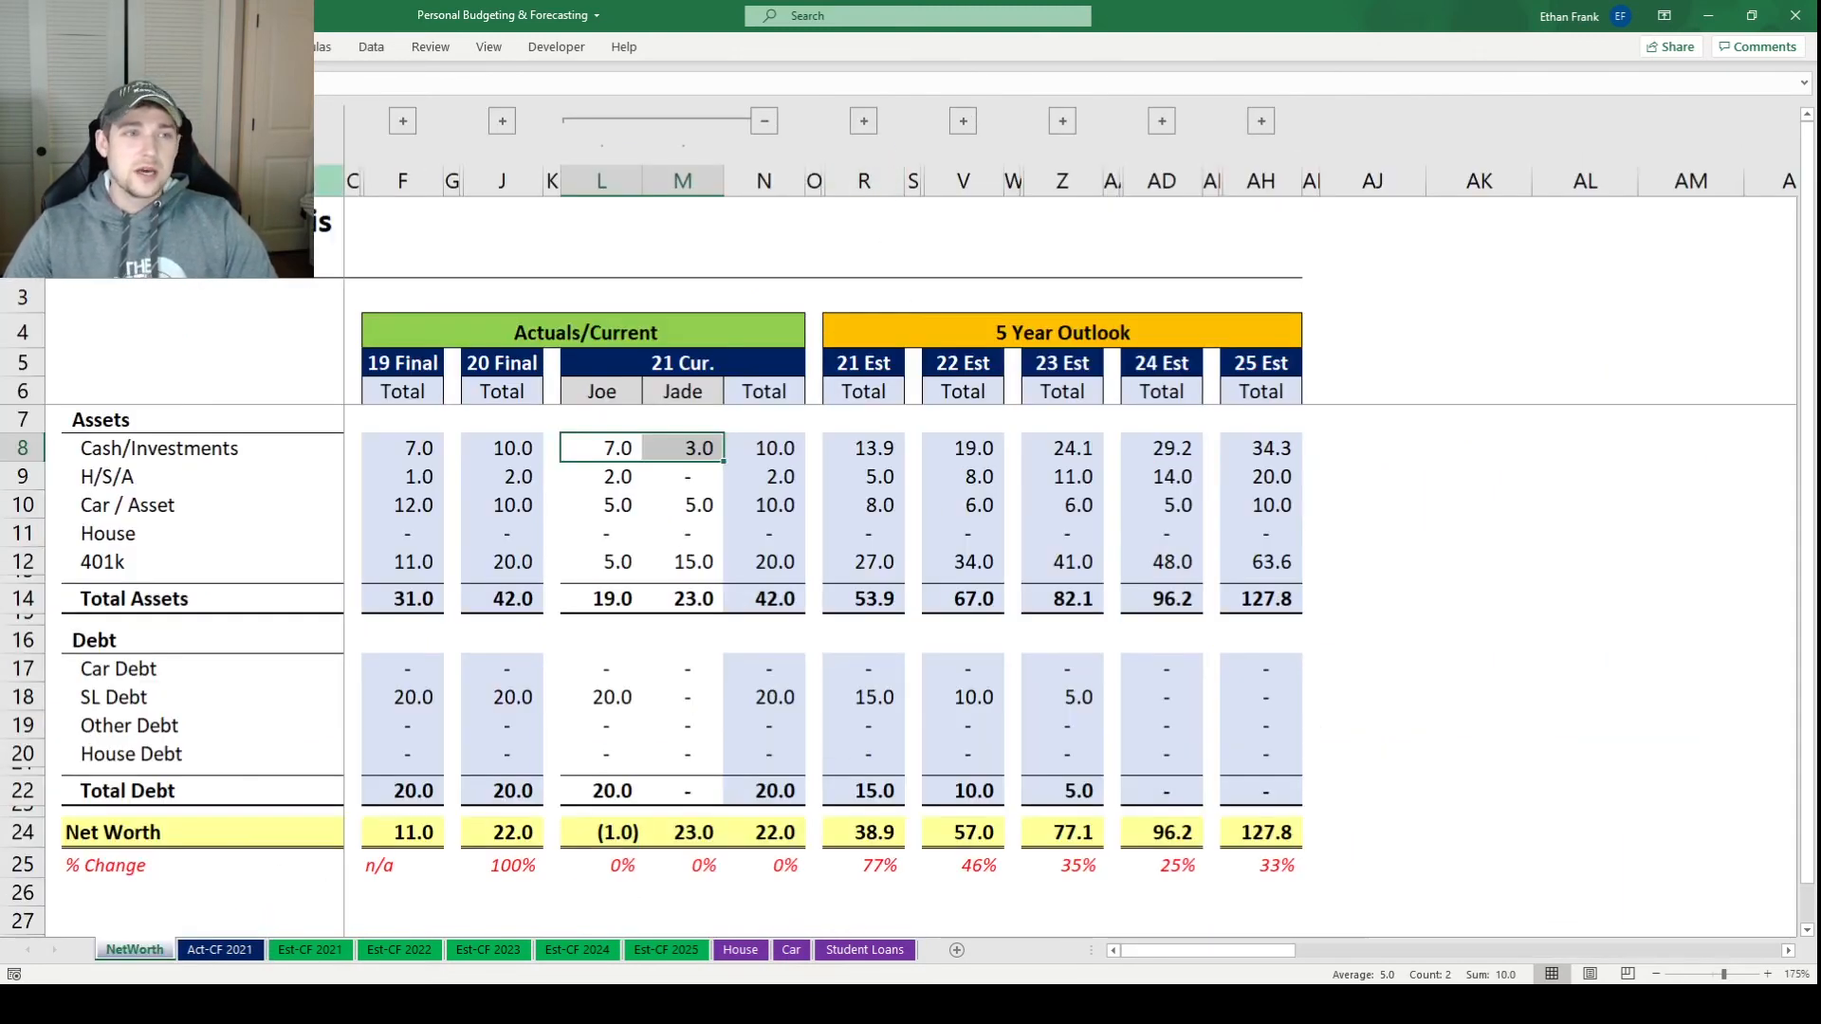
left_click(27, 147)
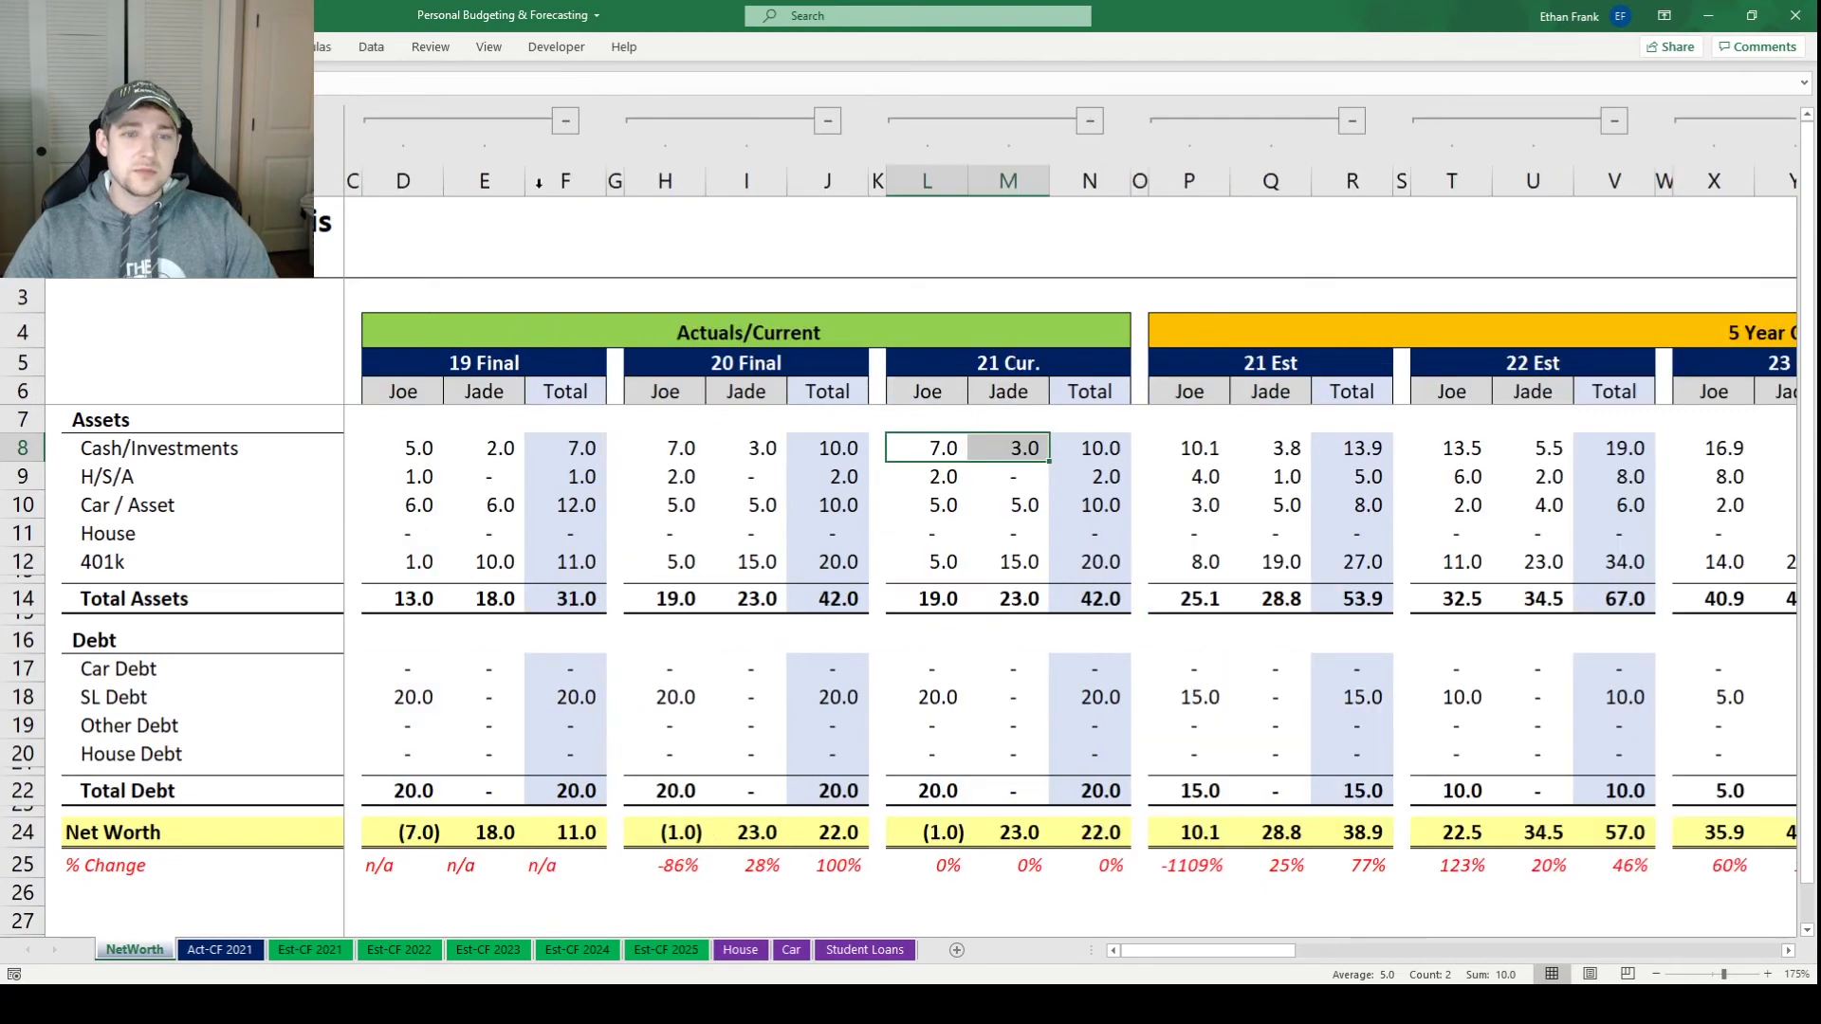
left_click(817, 122)
left_click(791, 121)
left_click(565, 121)
left_click(865, 505)
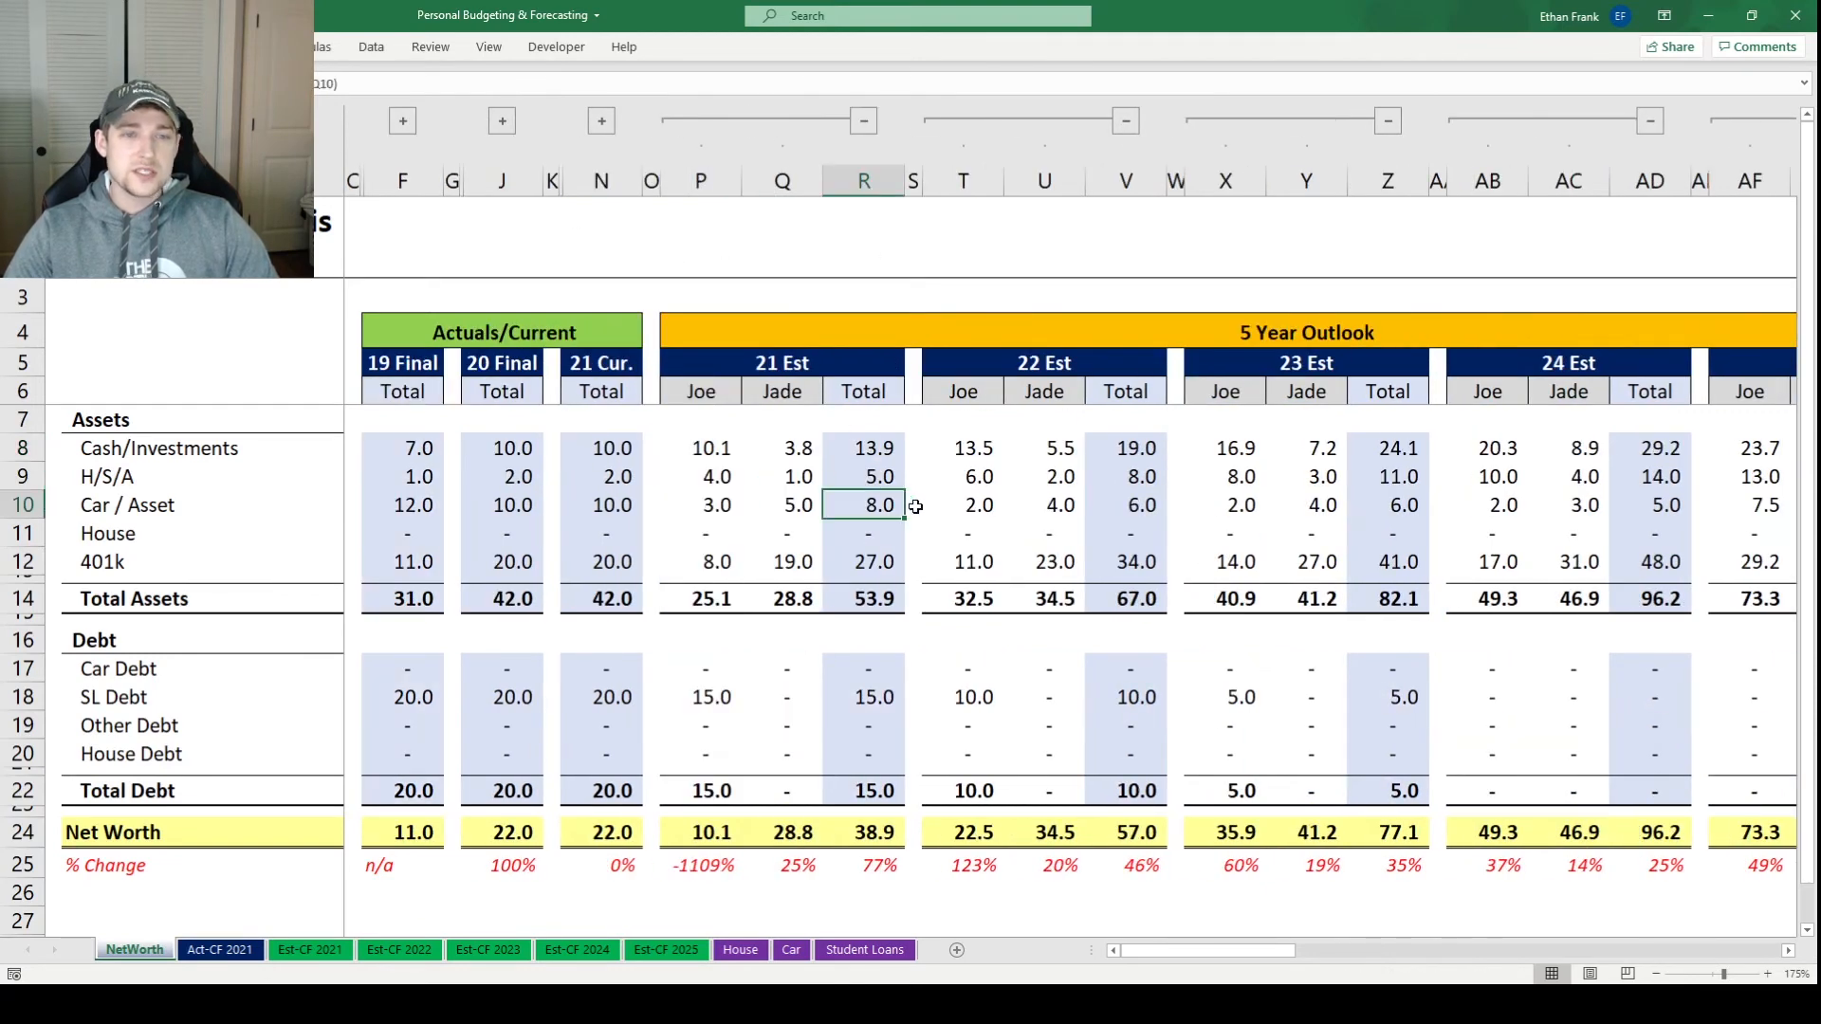
scroll(913, 509, "down", 1)
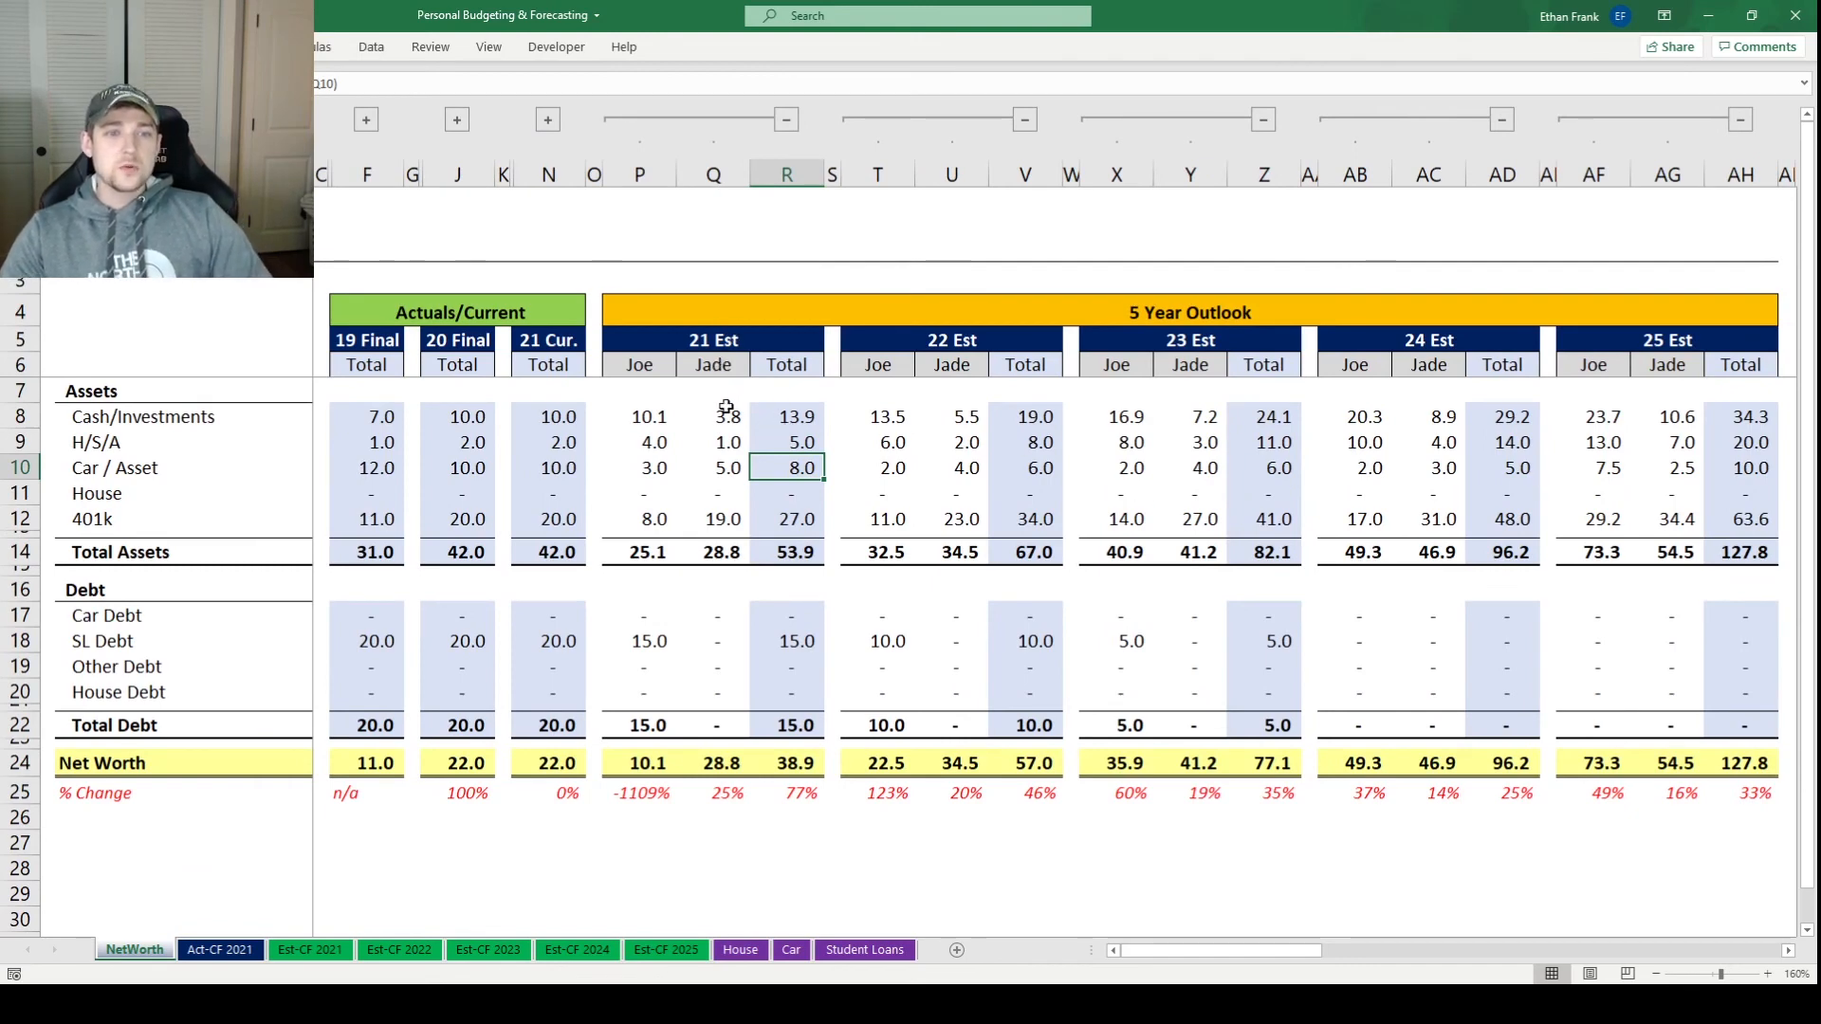
Examine the per-person Cash/Investments estimates for each year from 21 Est to 25 Est and the 25 Est total
left_click(653, 417)
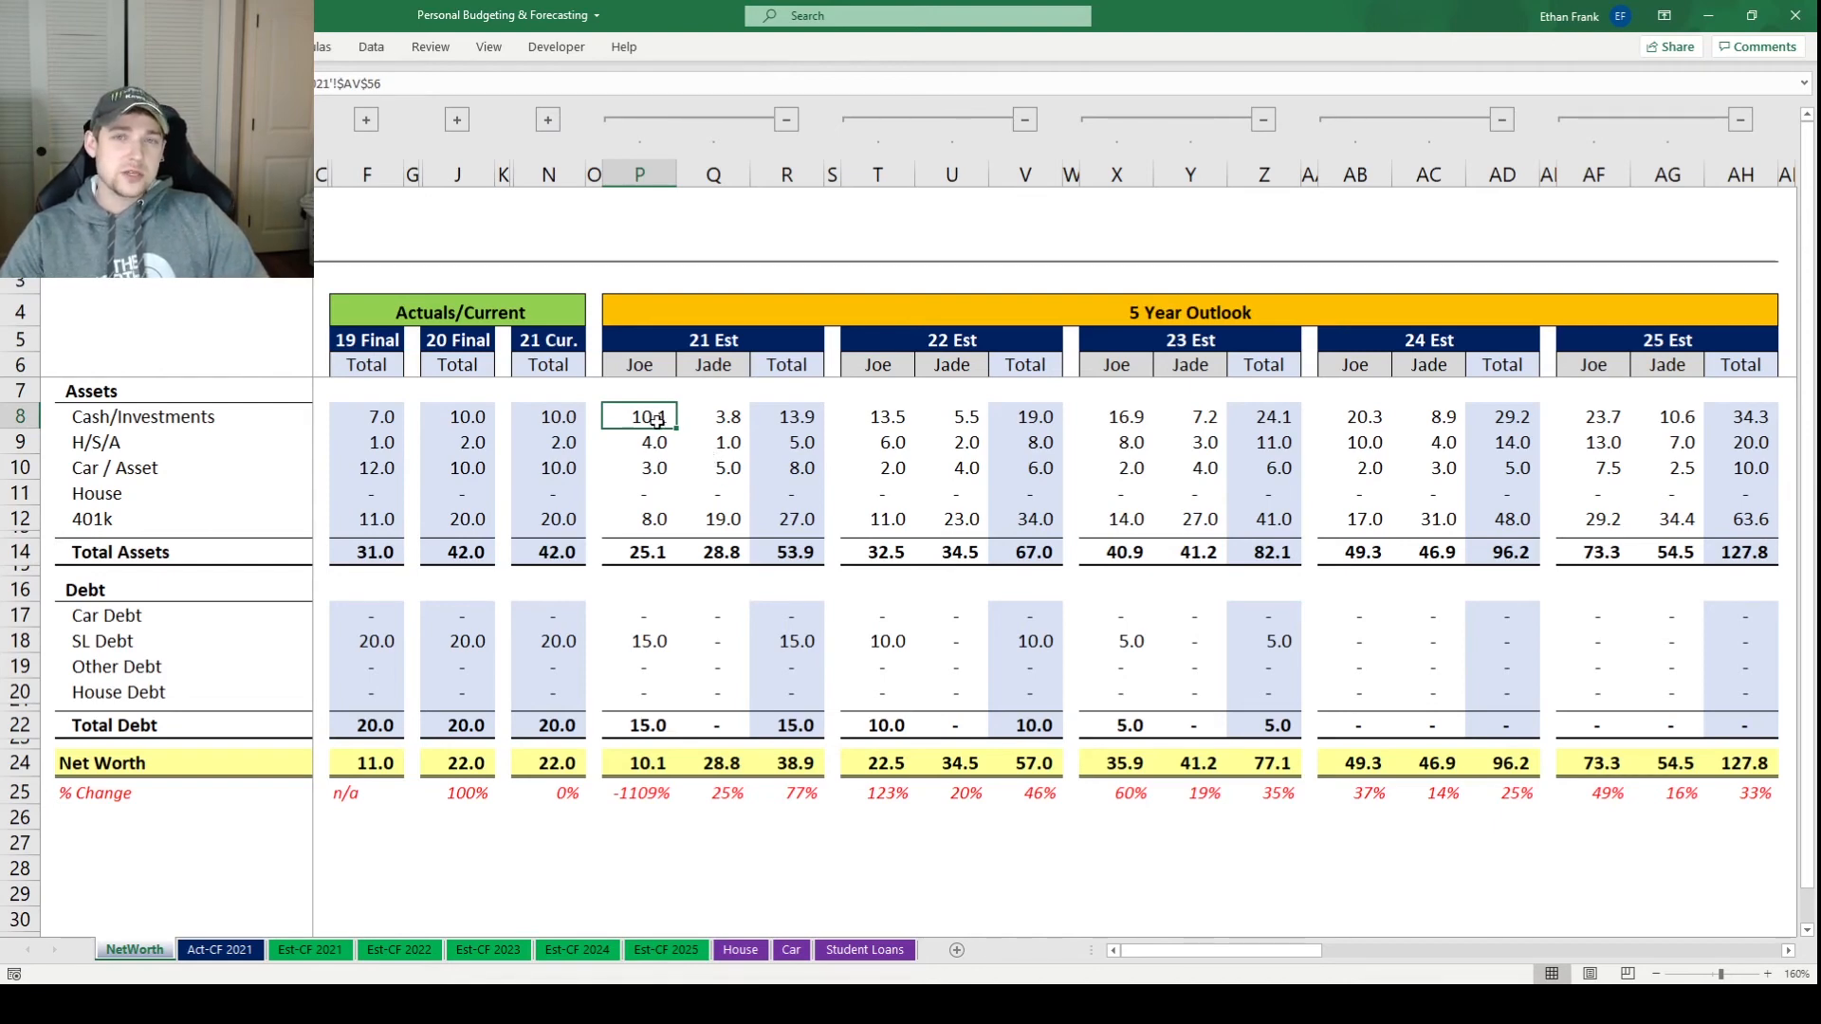
left_click_drag(651, 420, 712, 425)
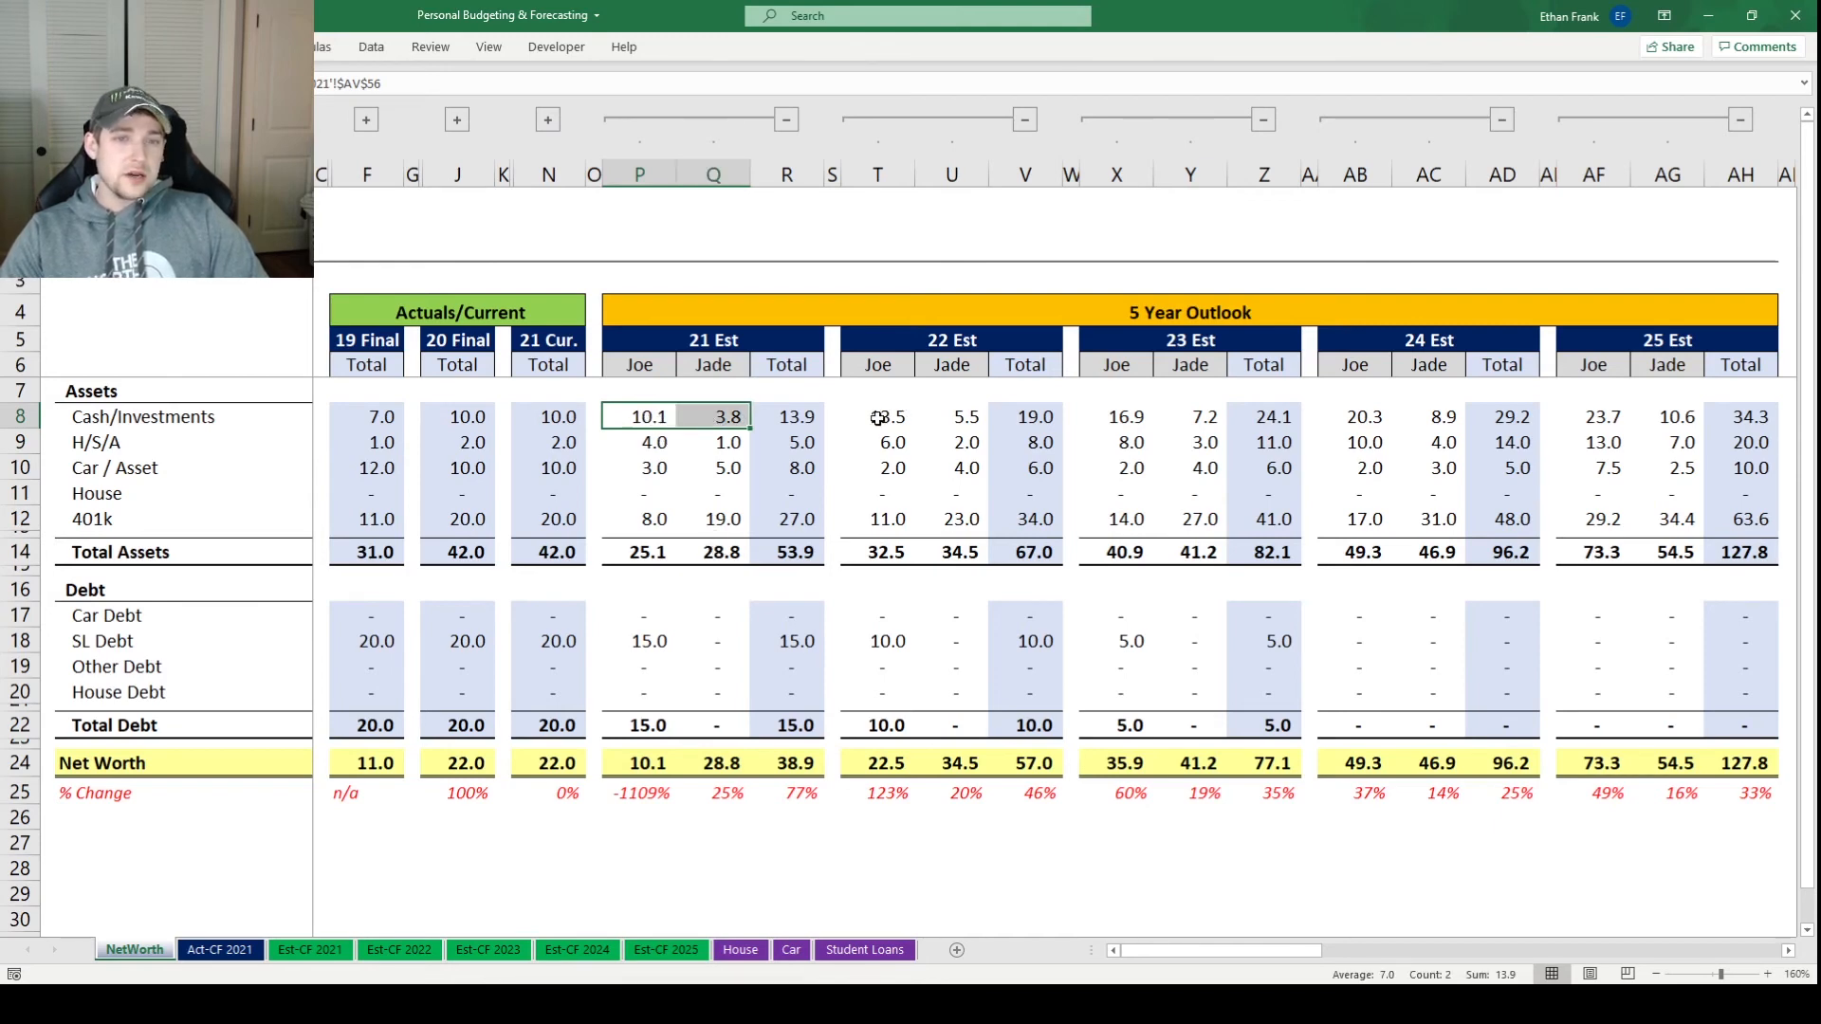
left_click_drag(878, 418, 981, 419)
left_click_drag(1108, 417, 1193, 418)
left_click(1366, 417)
left_click_drag(1593, 417, 1667, 417)
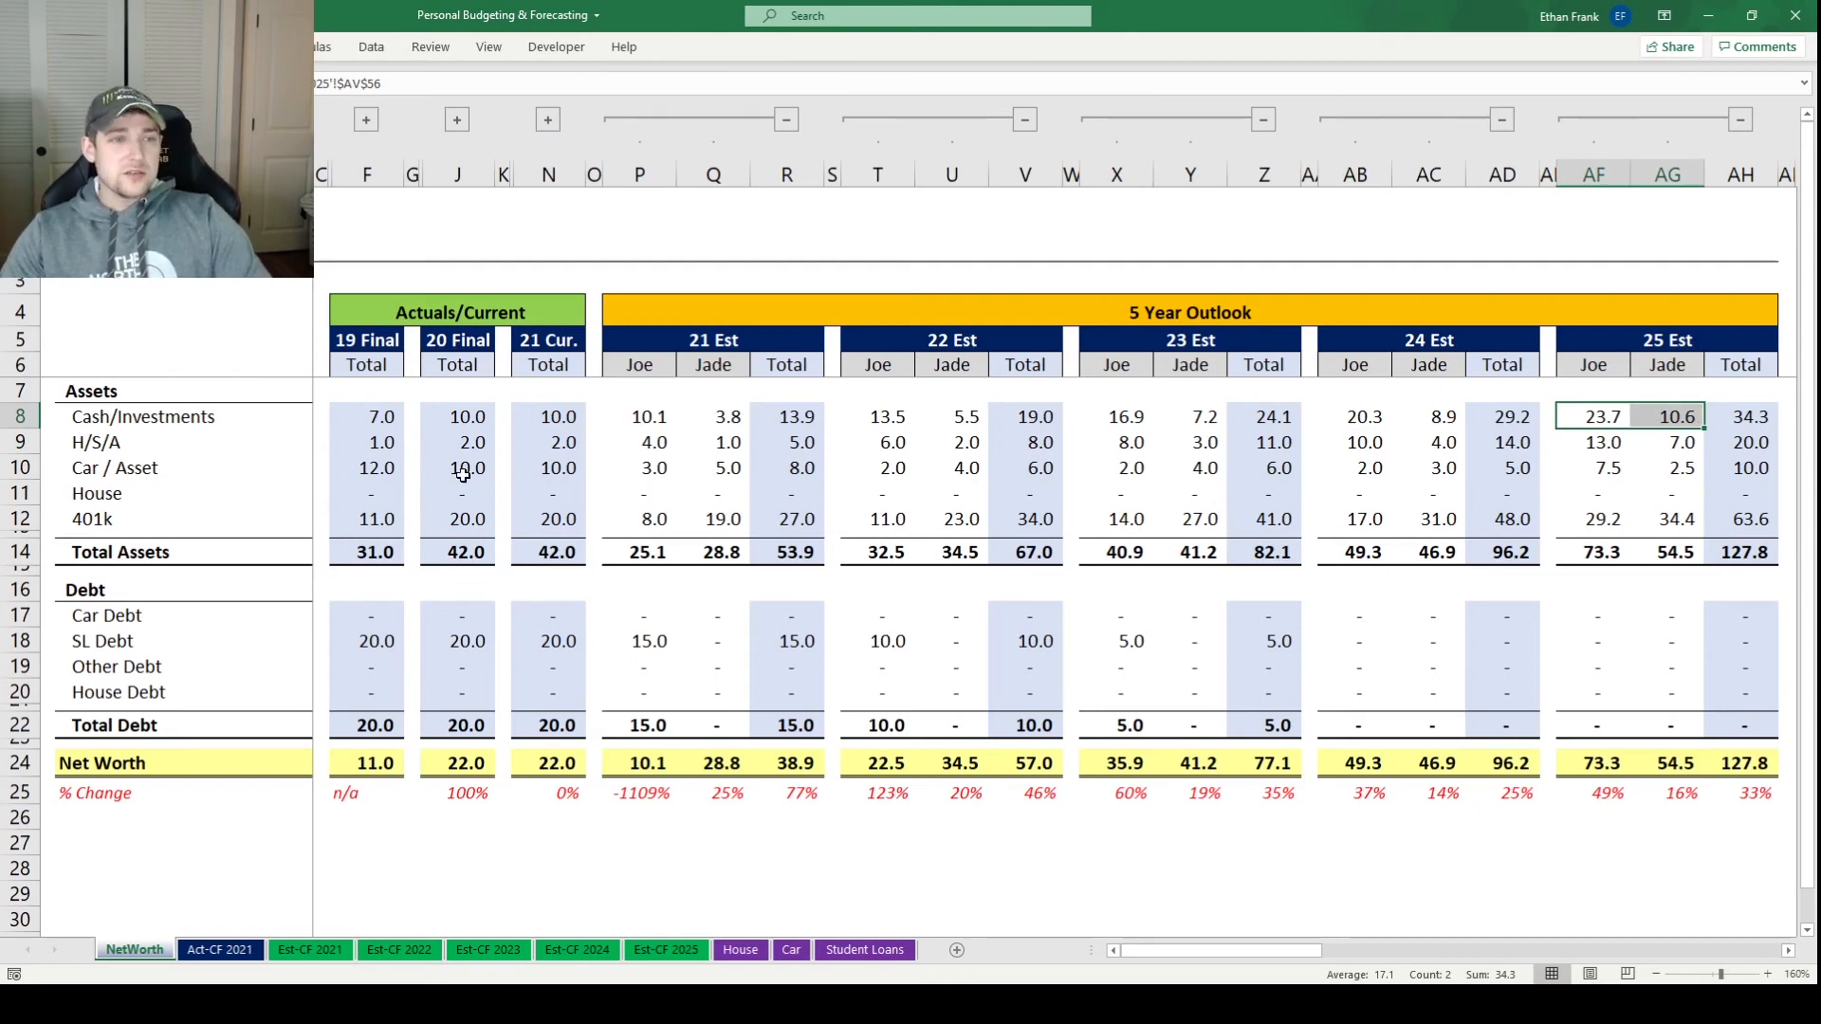
left_click(1587, 418)
left_click_drag(1614, 418, 1671, 418)
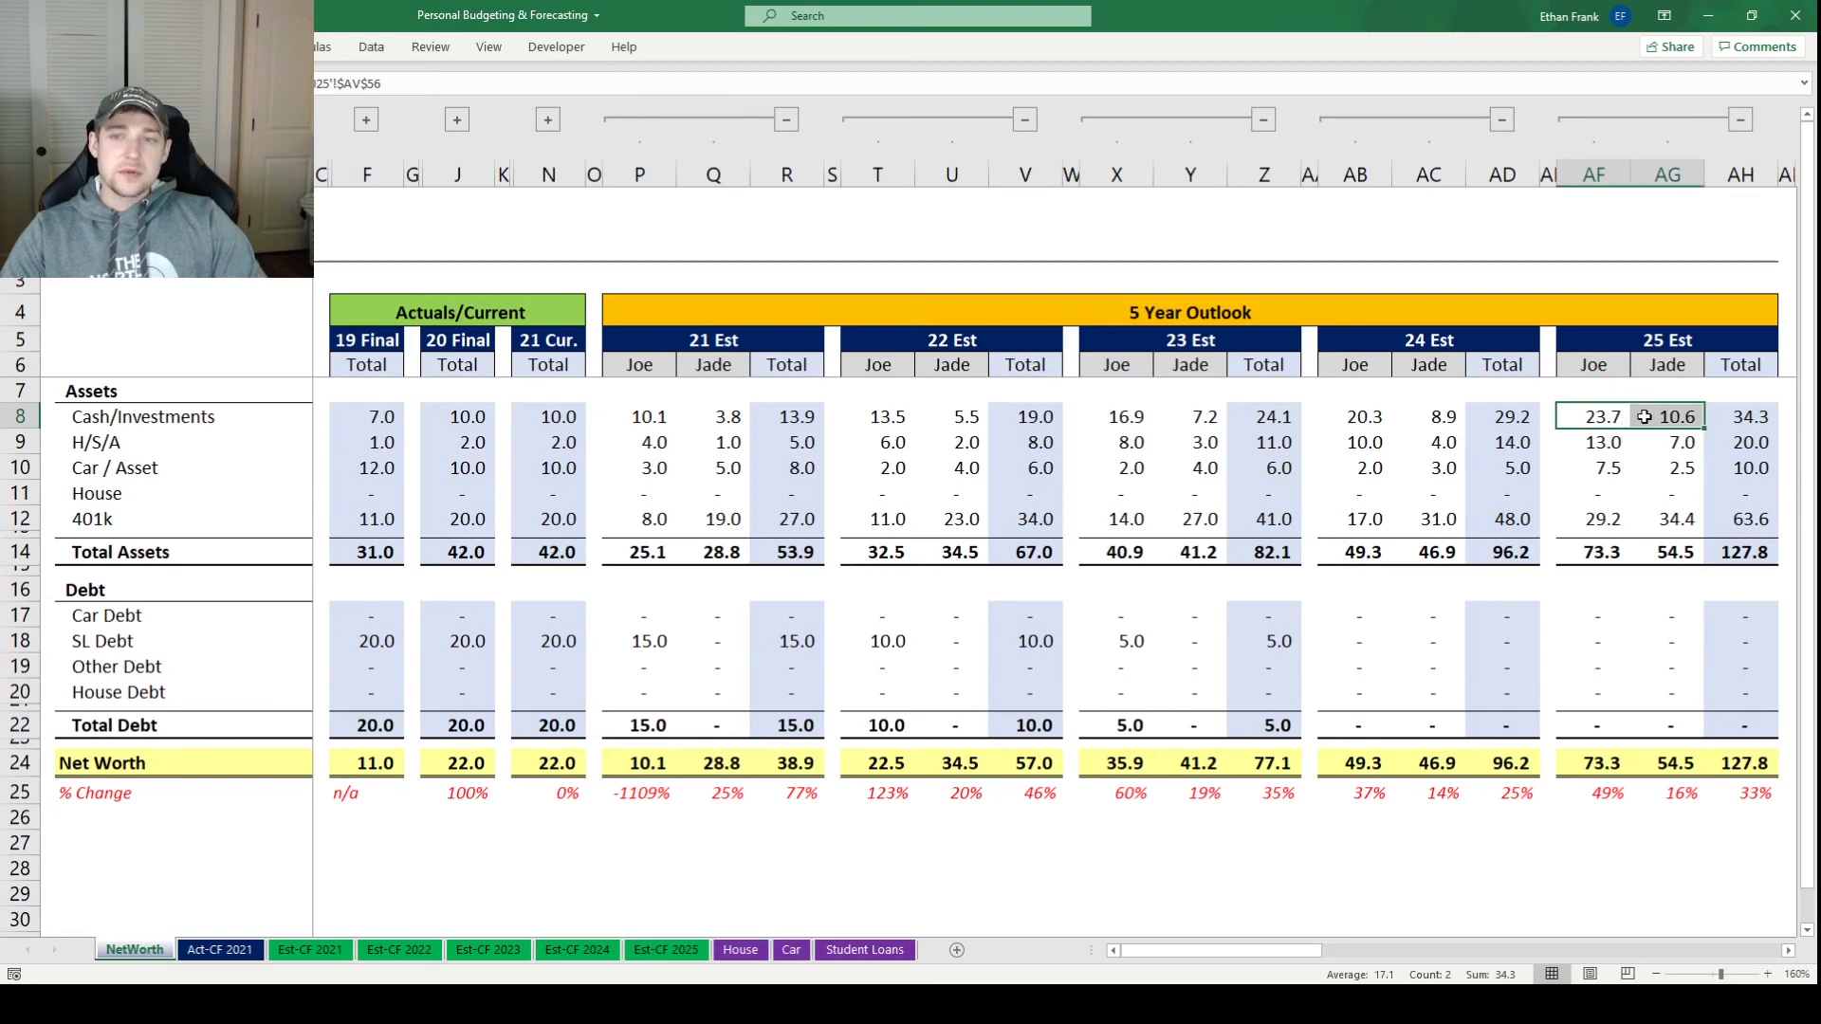
left_click(1762, 417)
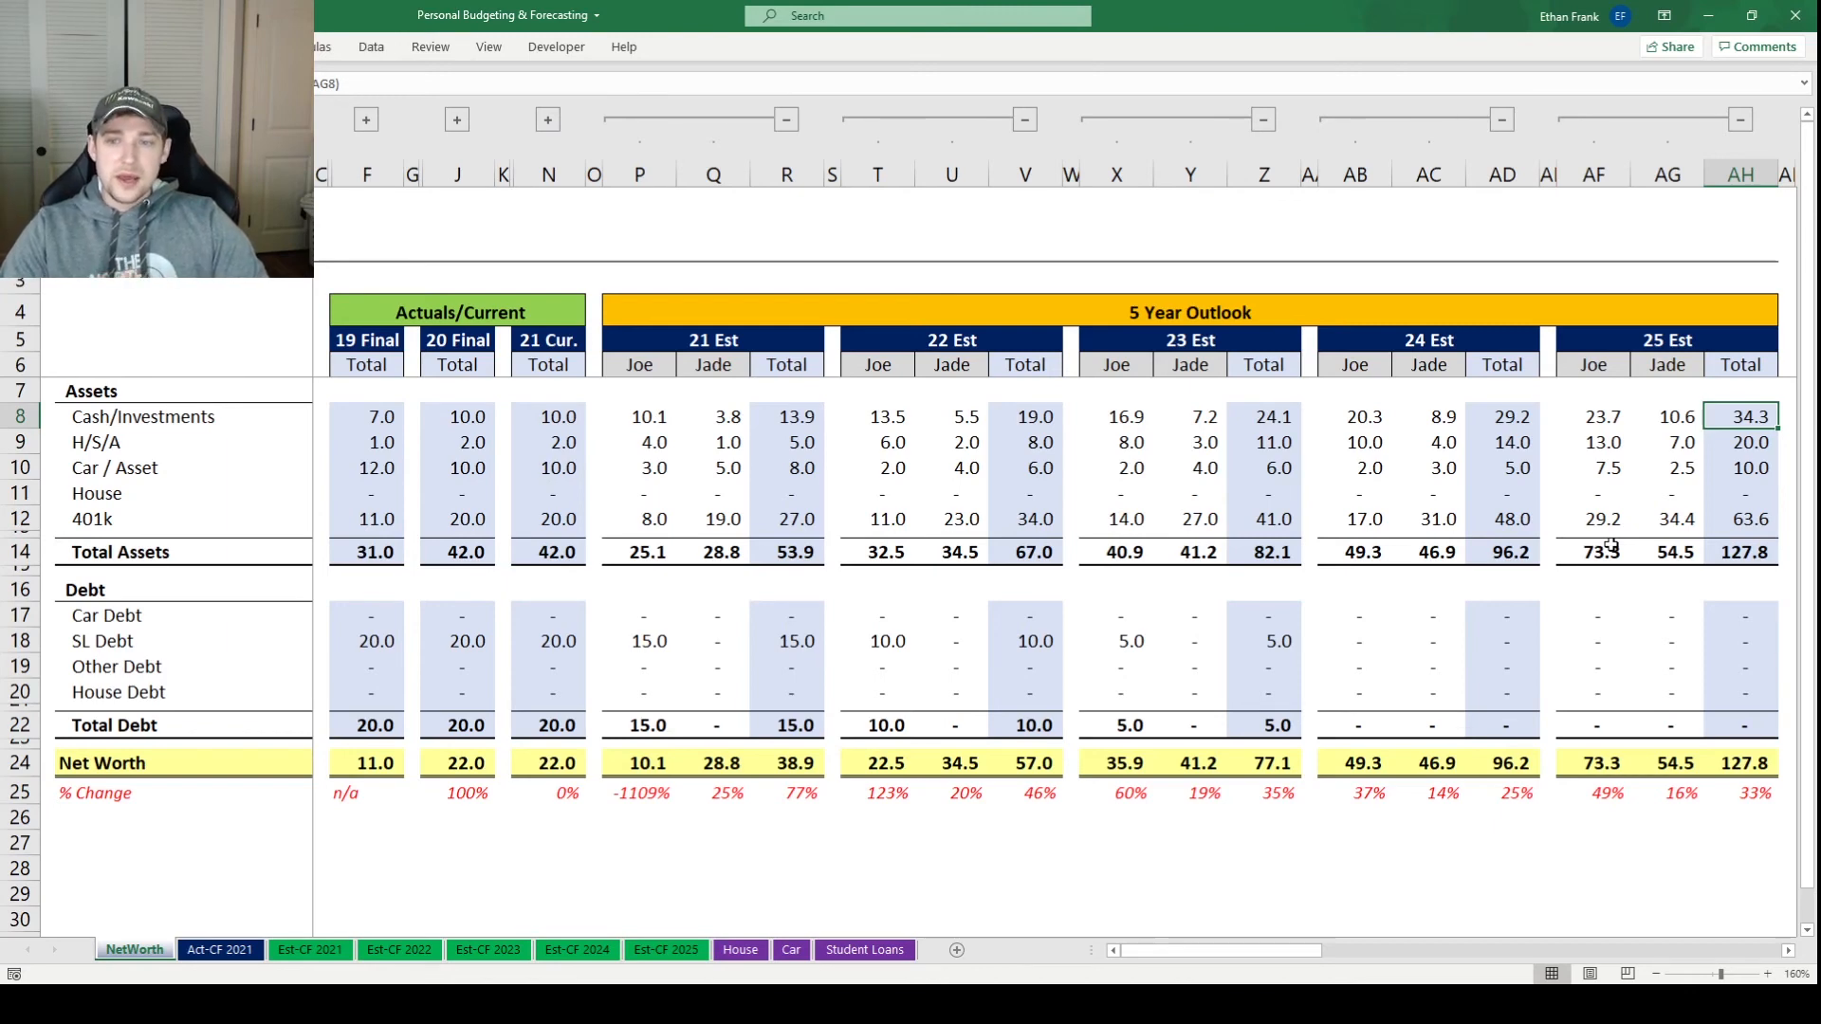
Examine the H/S/A estimates across the 5 Year Outlook and the first person's 21 Est Car / Asset value
left_click(637, 448)
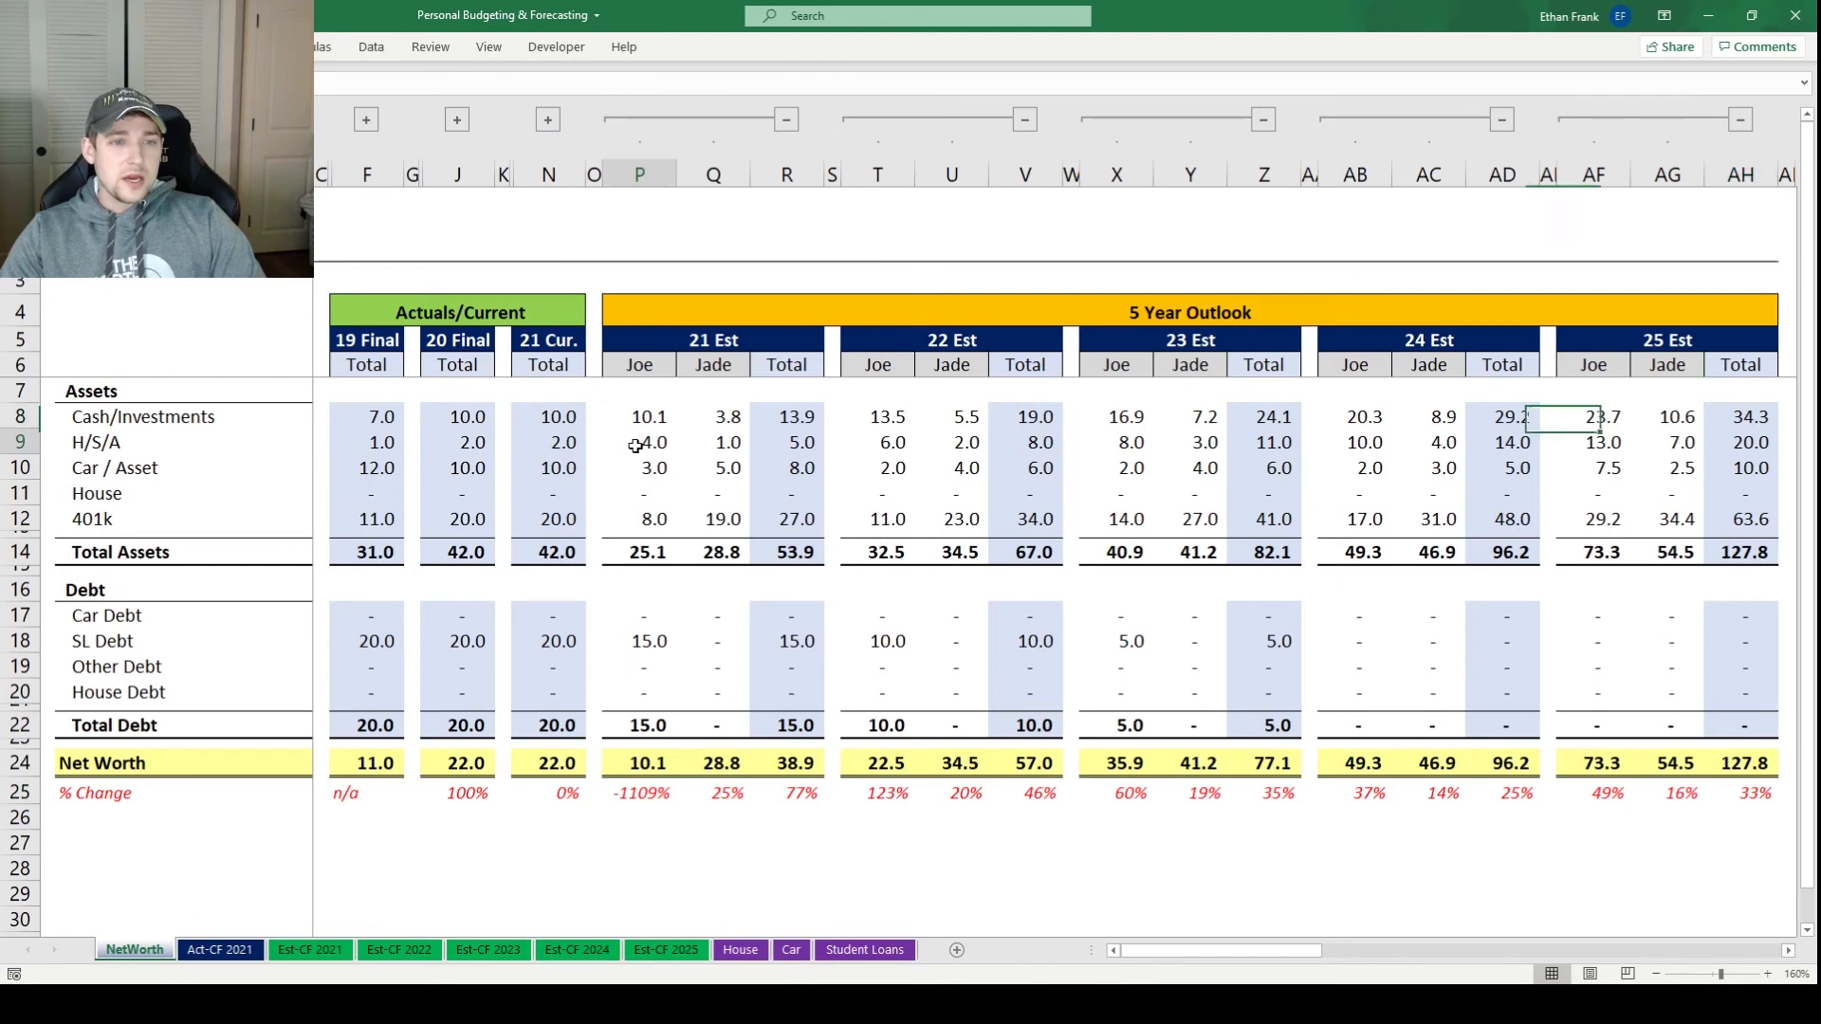
left_click(721, 444)
left_click(645, 444)
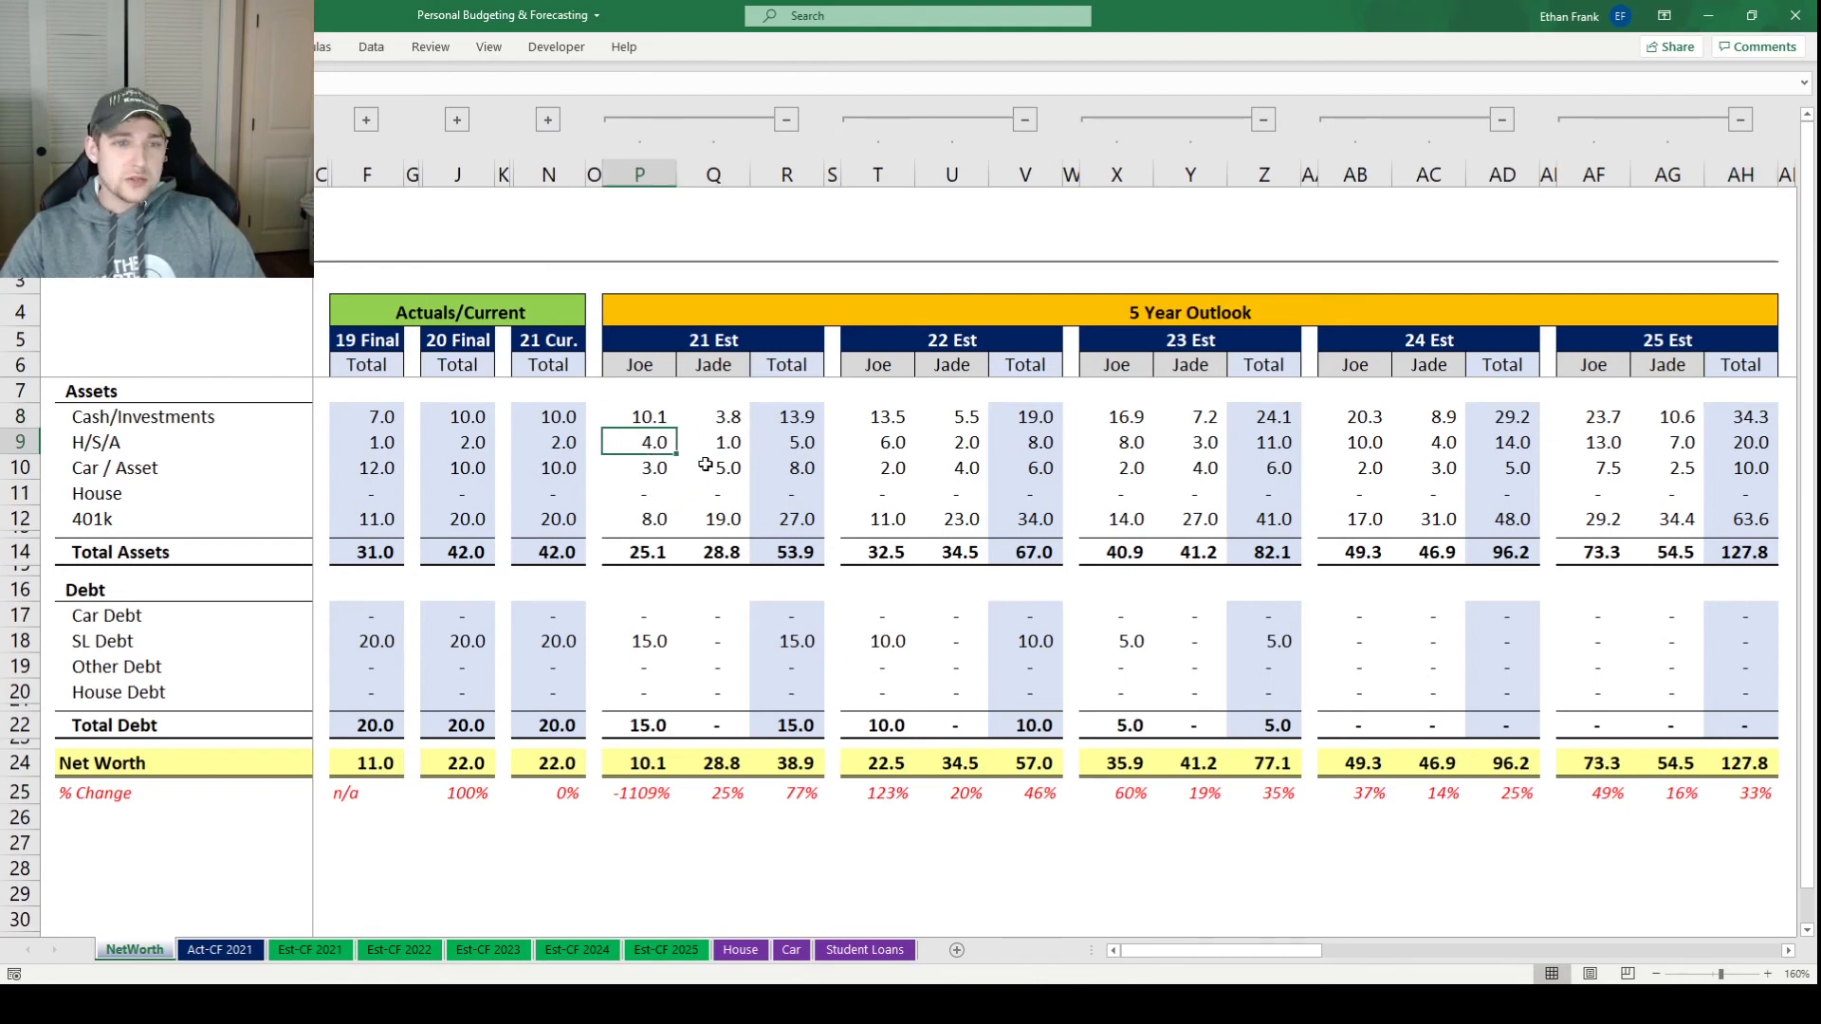
left_click(730, 442)
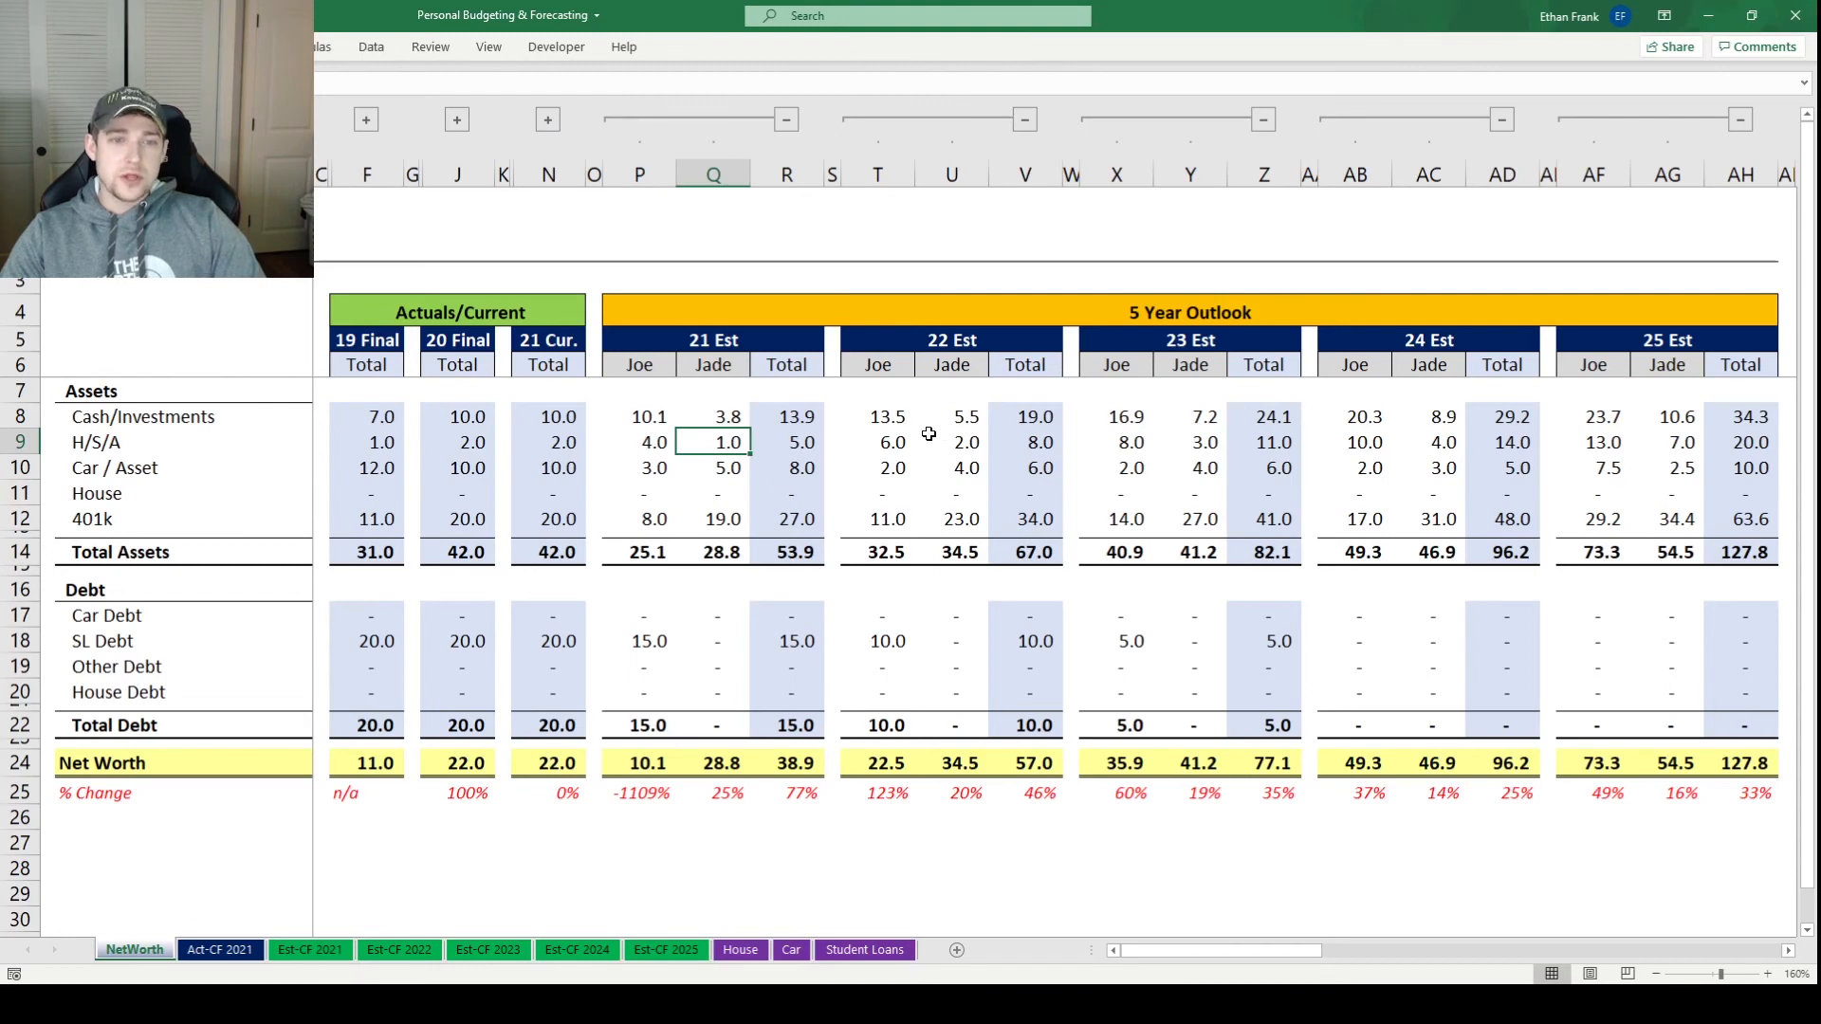
left_click(899, 438)
left_click(1020, 439)
left_click(1100, 438)
left_click(1273, 441)
left_click(1432, 444)
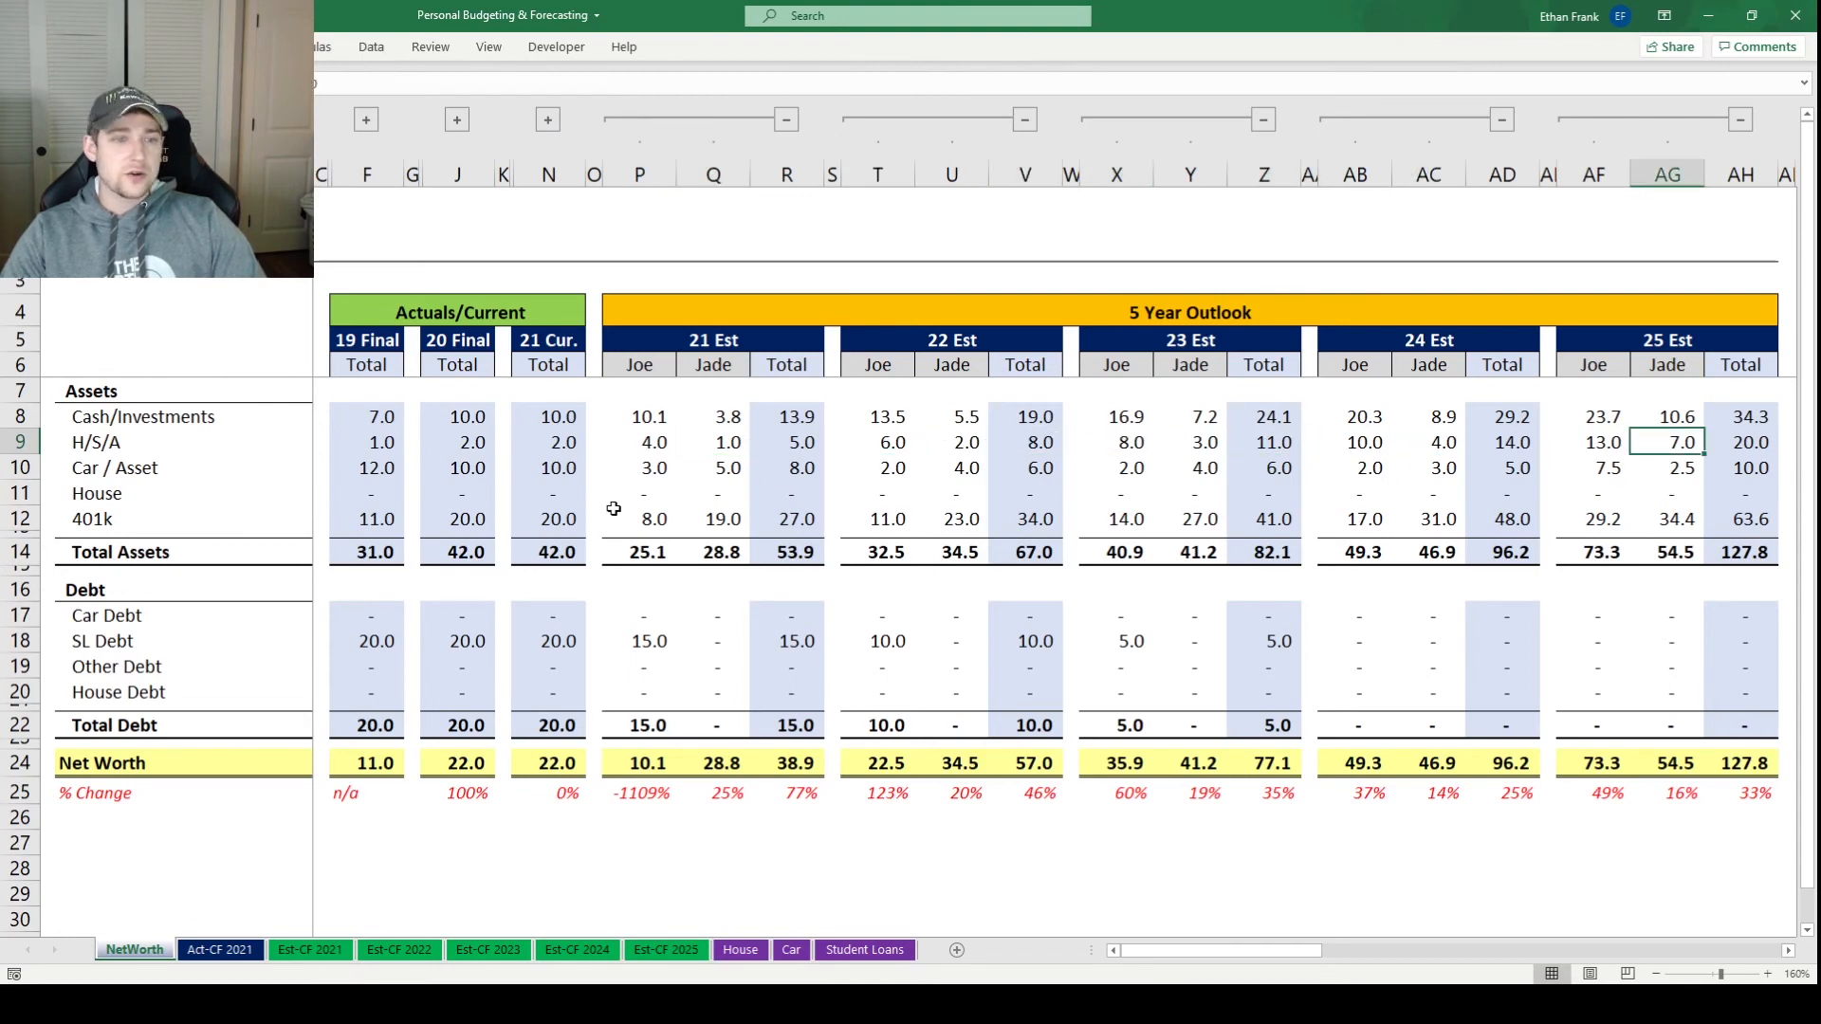
left_click(663, 470)
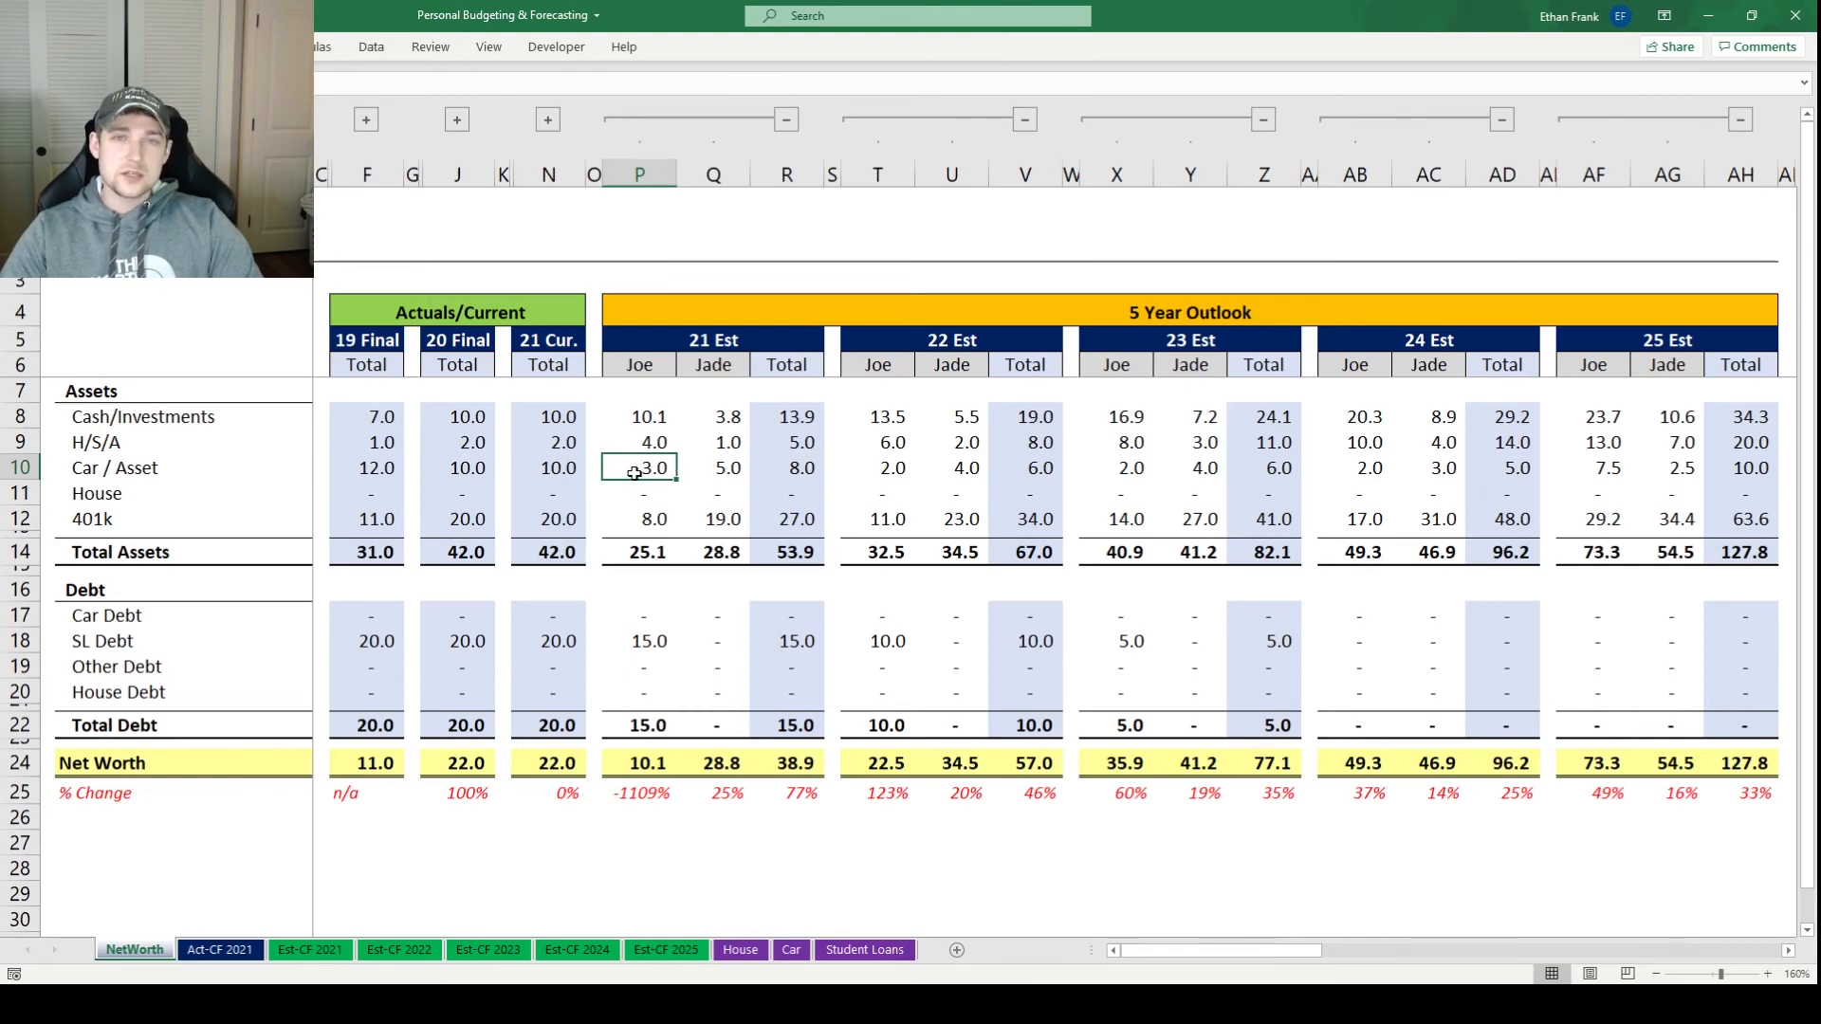
Compare the two people's 401k formulas under 21 Est and check the first person's 401k formula under 22 Est
left_click(650, 518)
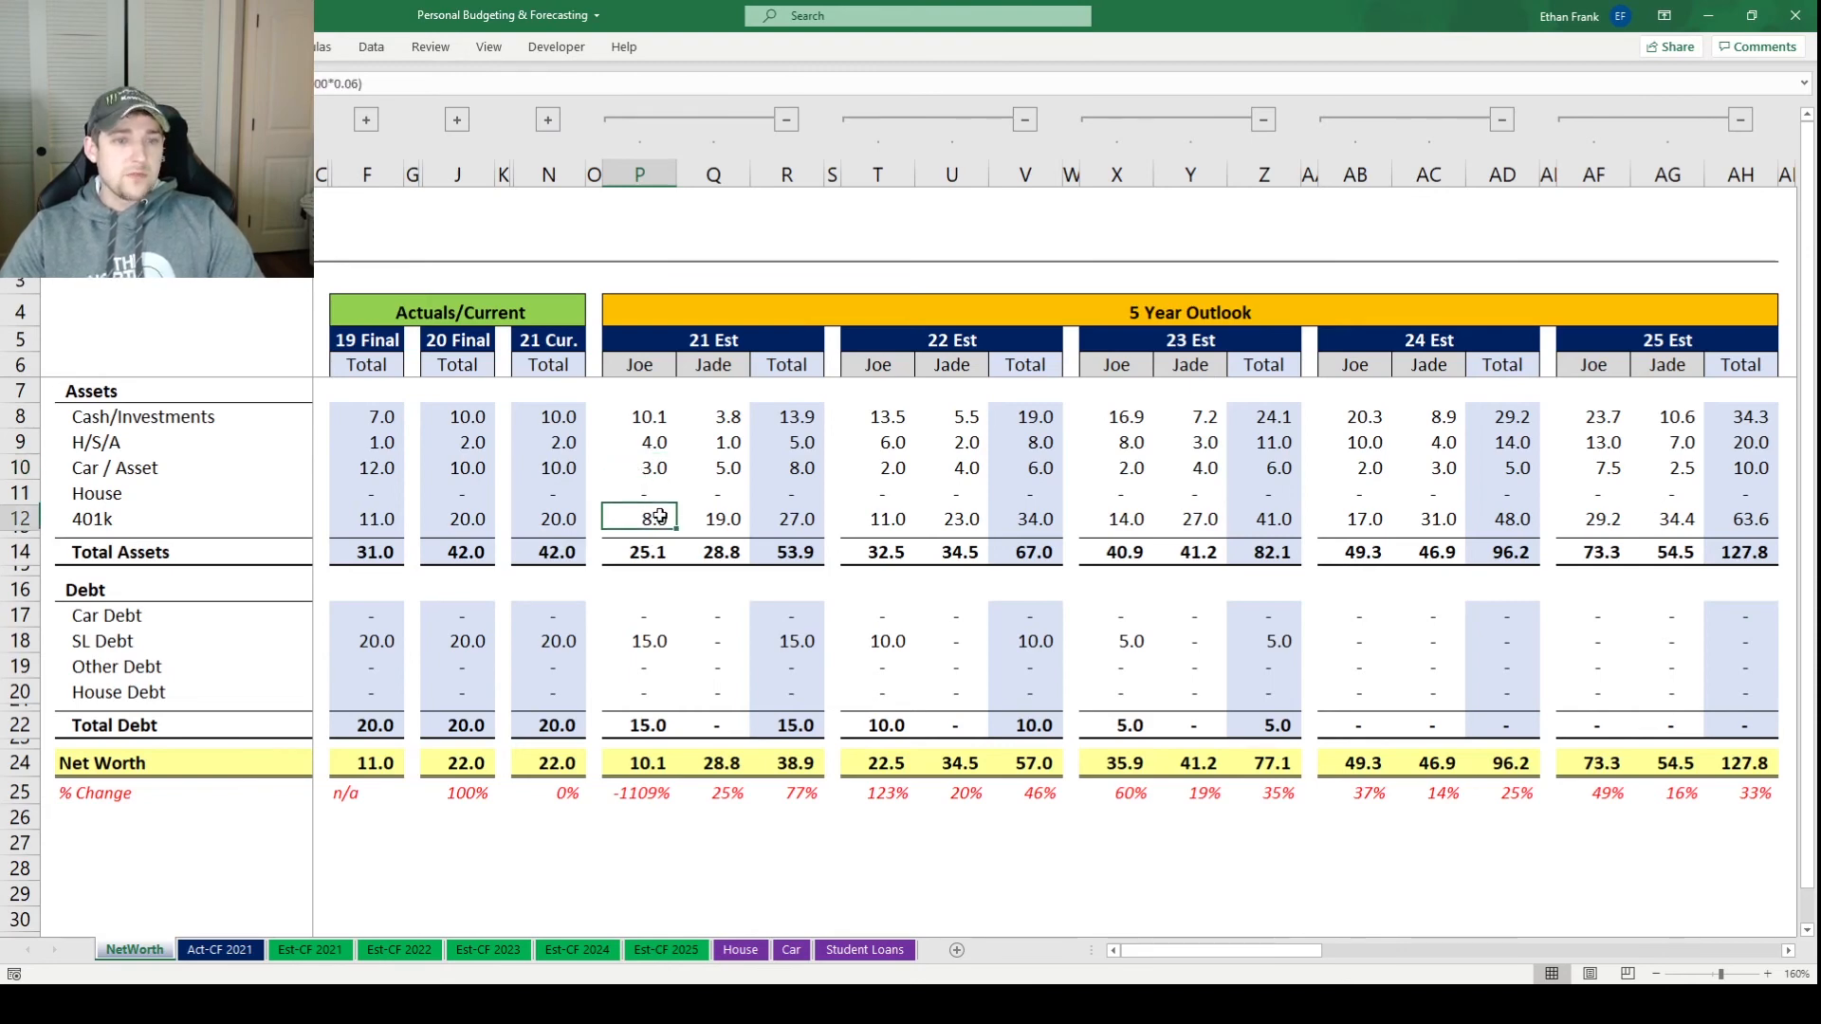
left_click(716, 521)
left_click(660, 514)
left_click(697, 519)
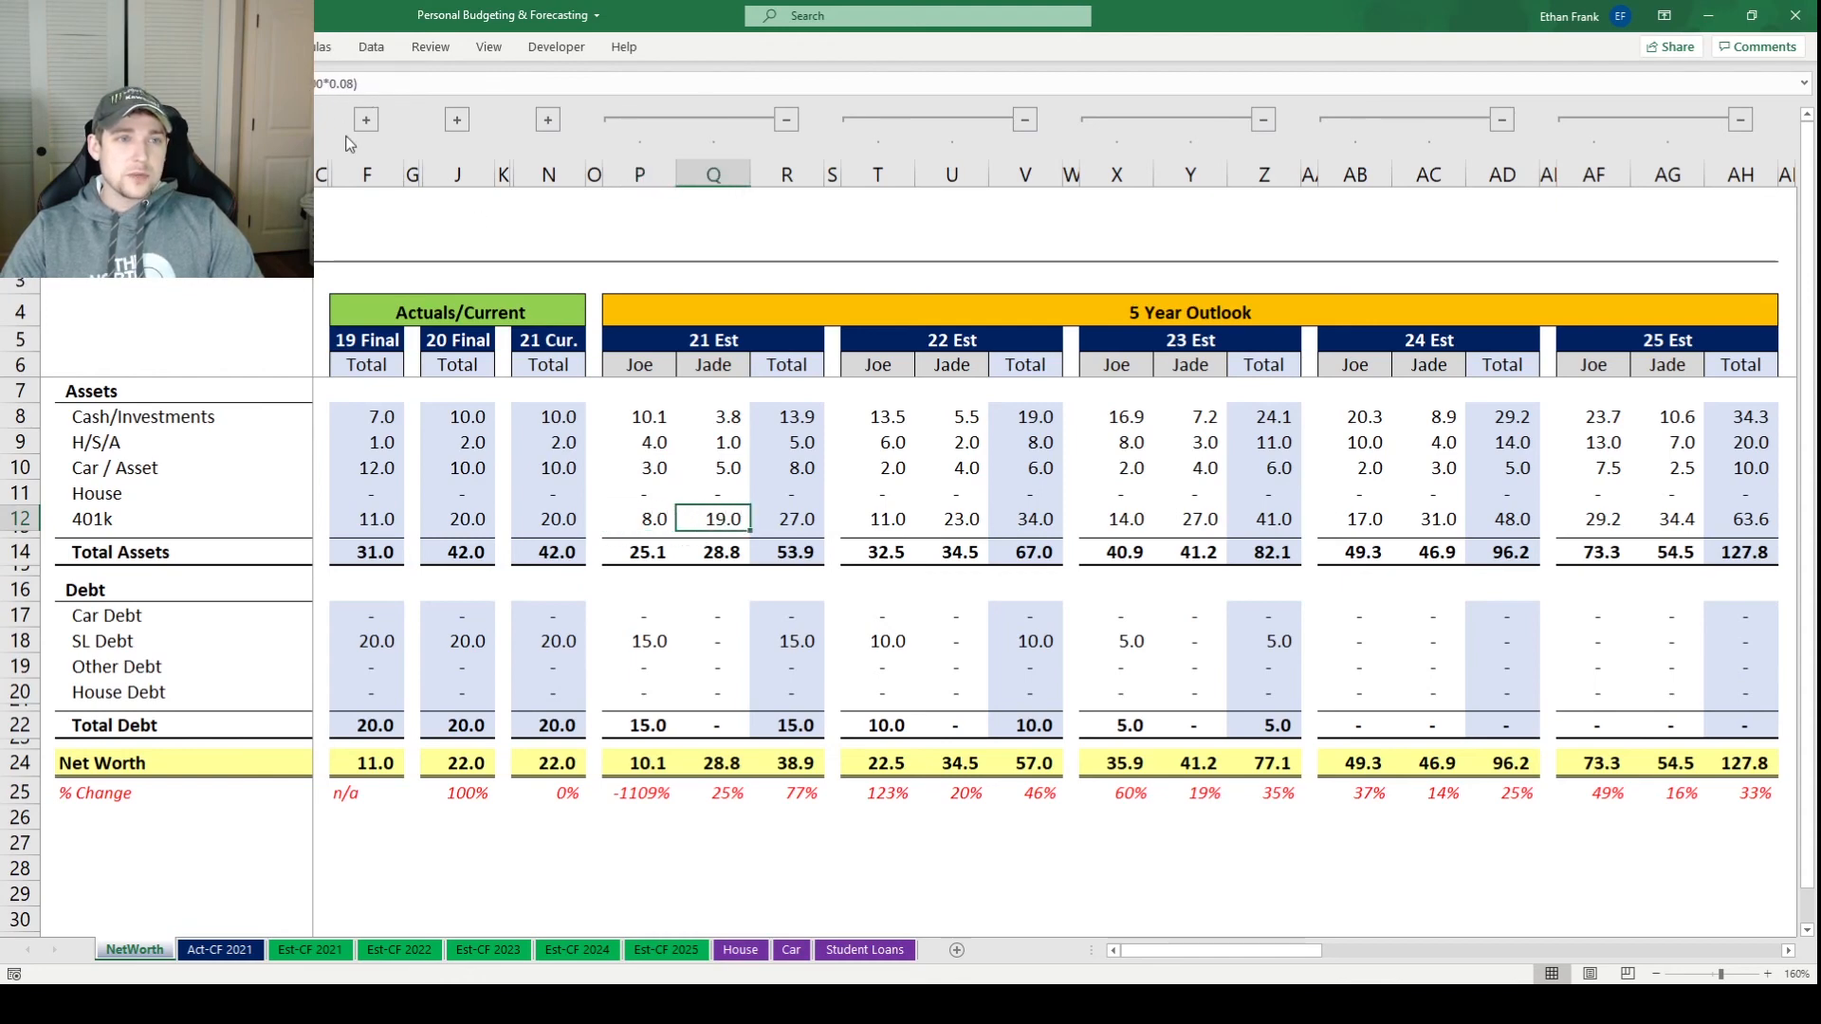
left_click(664, 519)
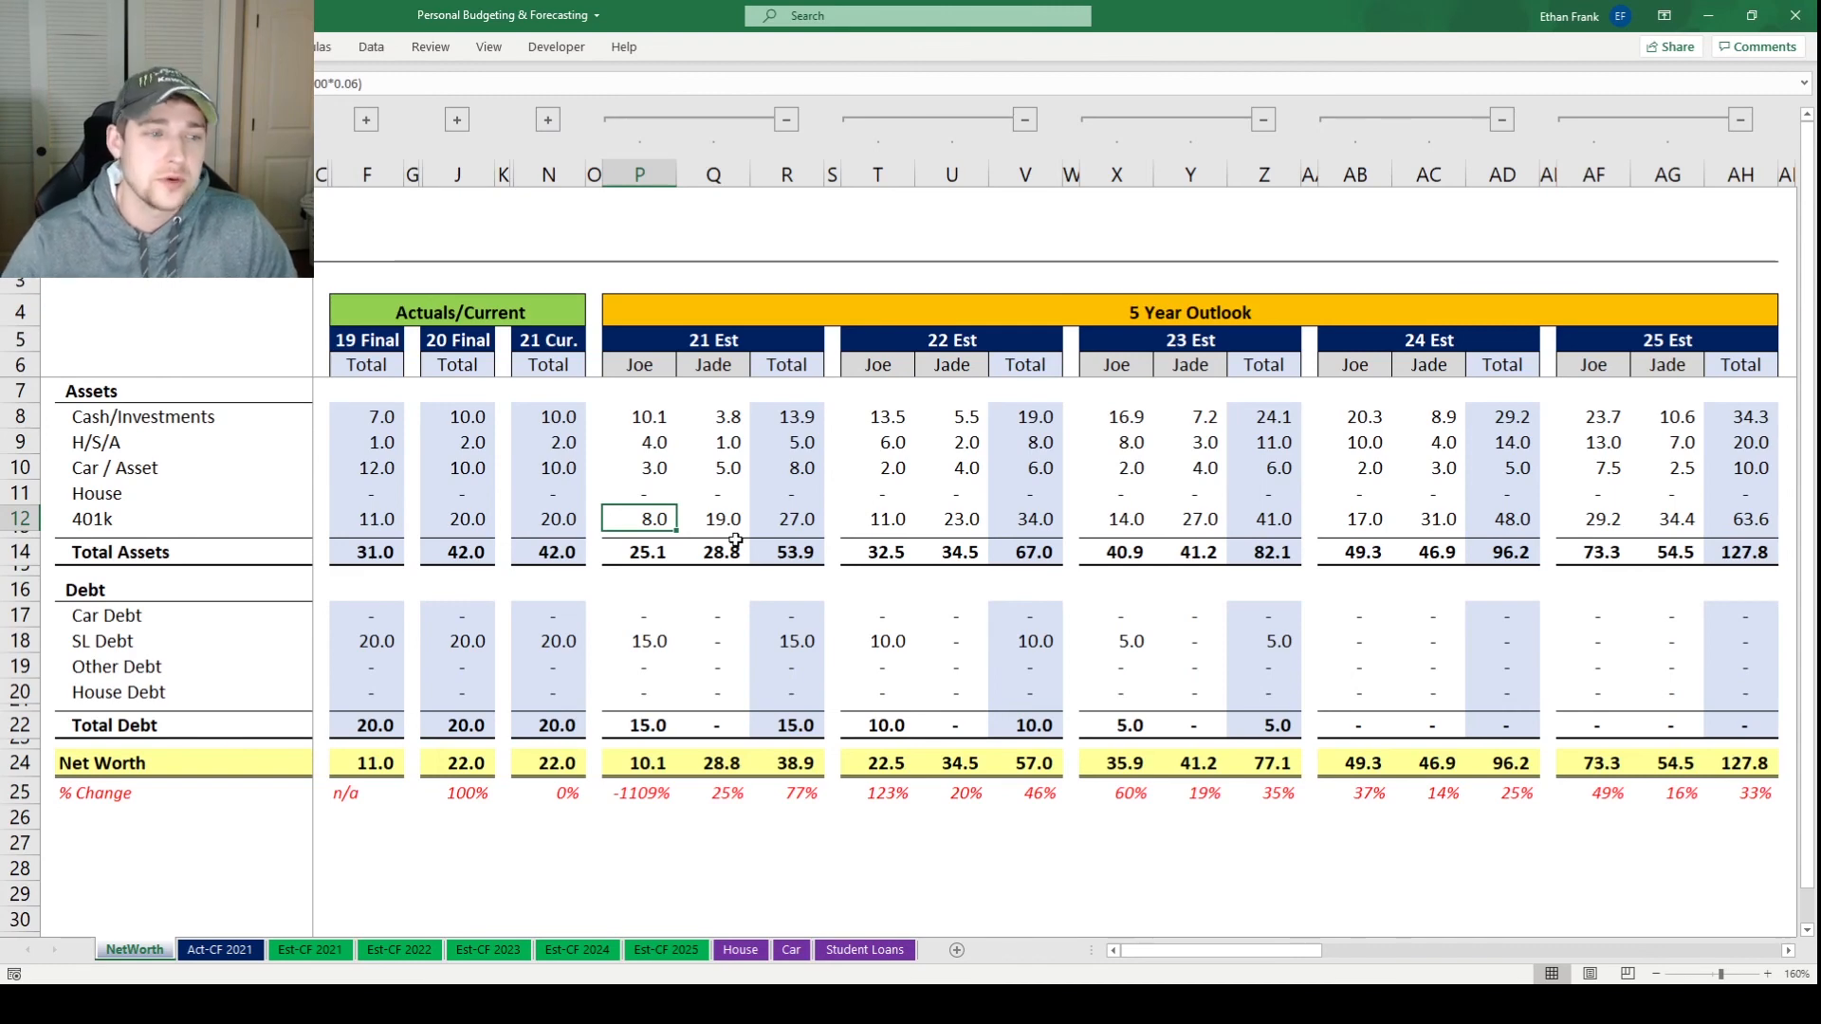
key("Right")
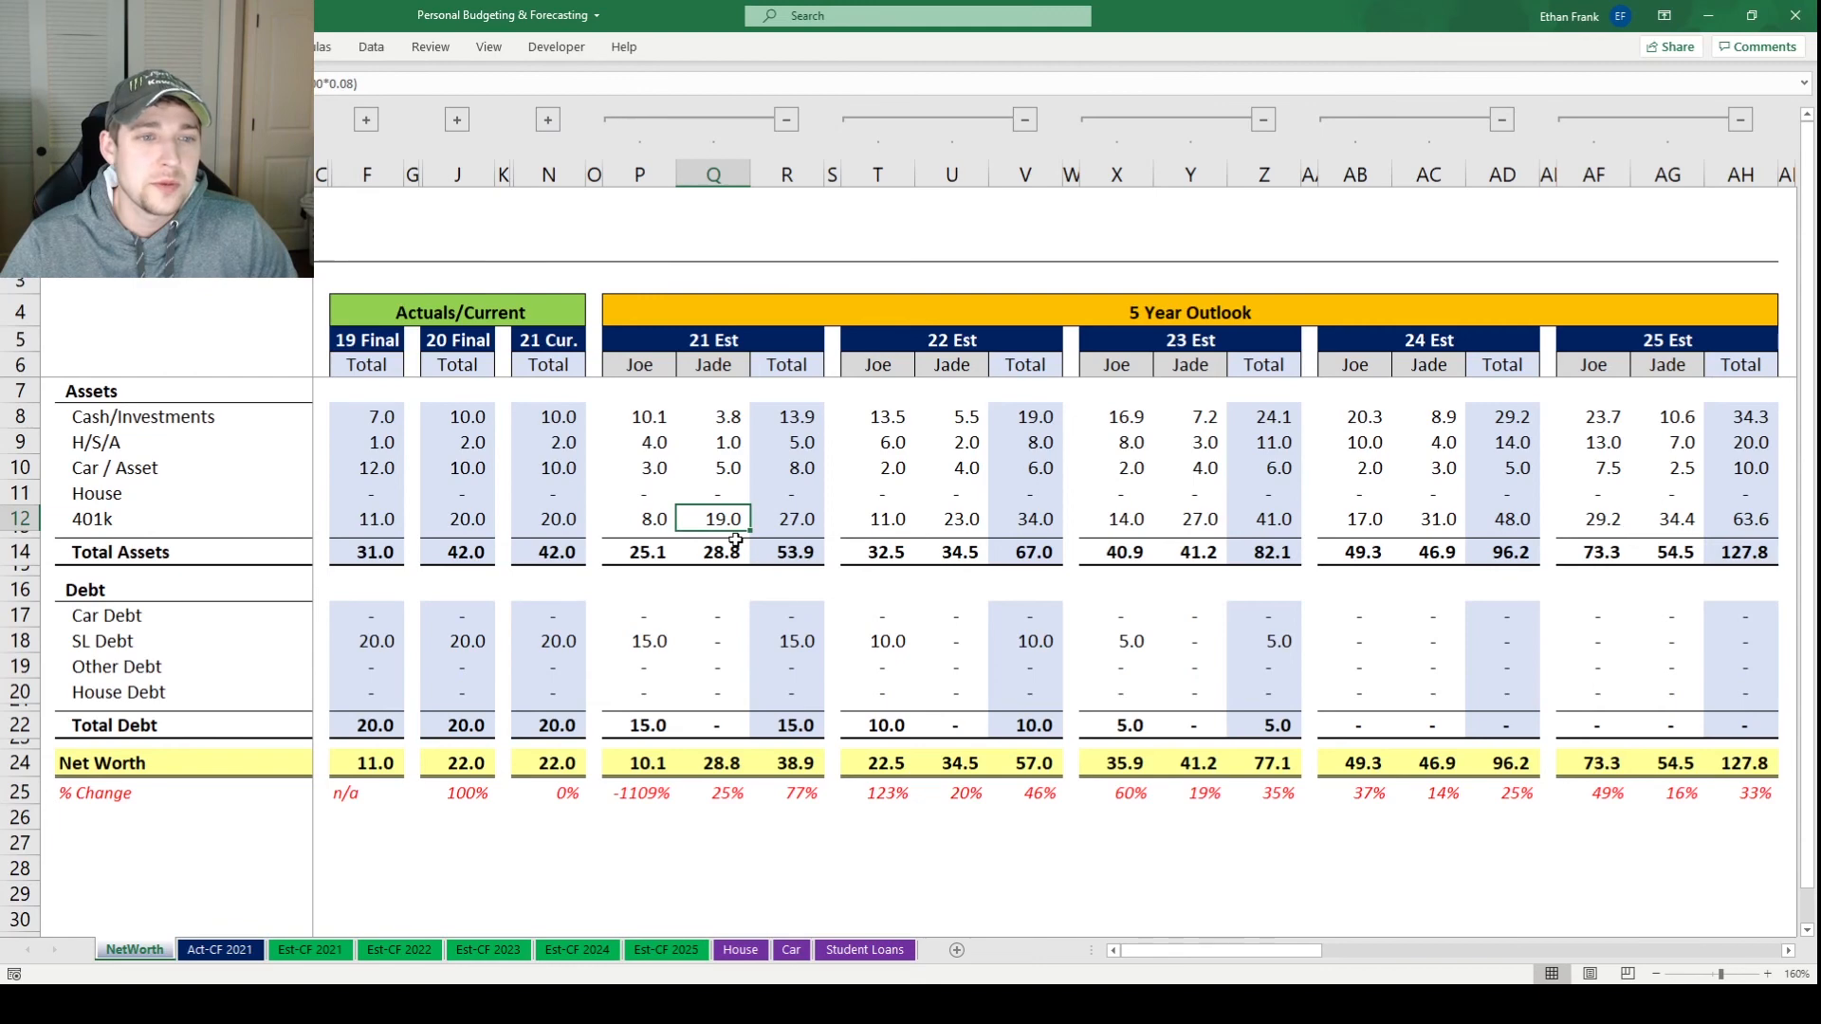
key("Left")
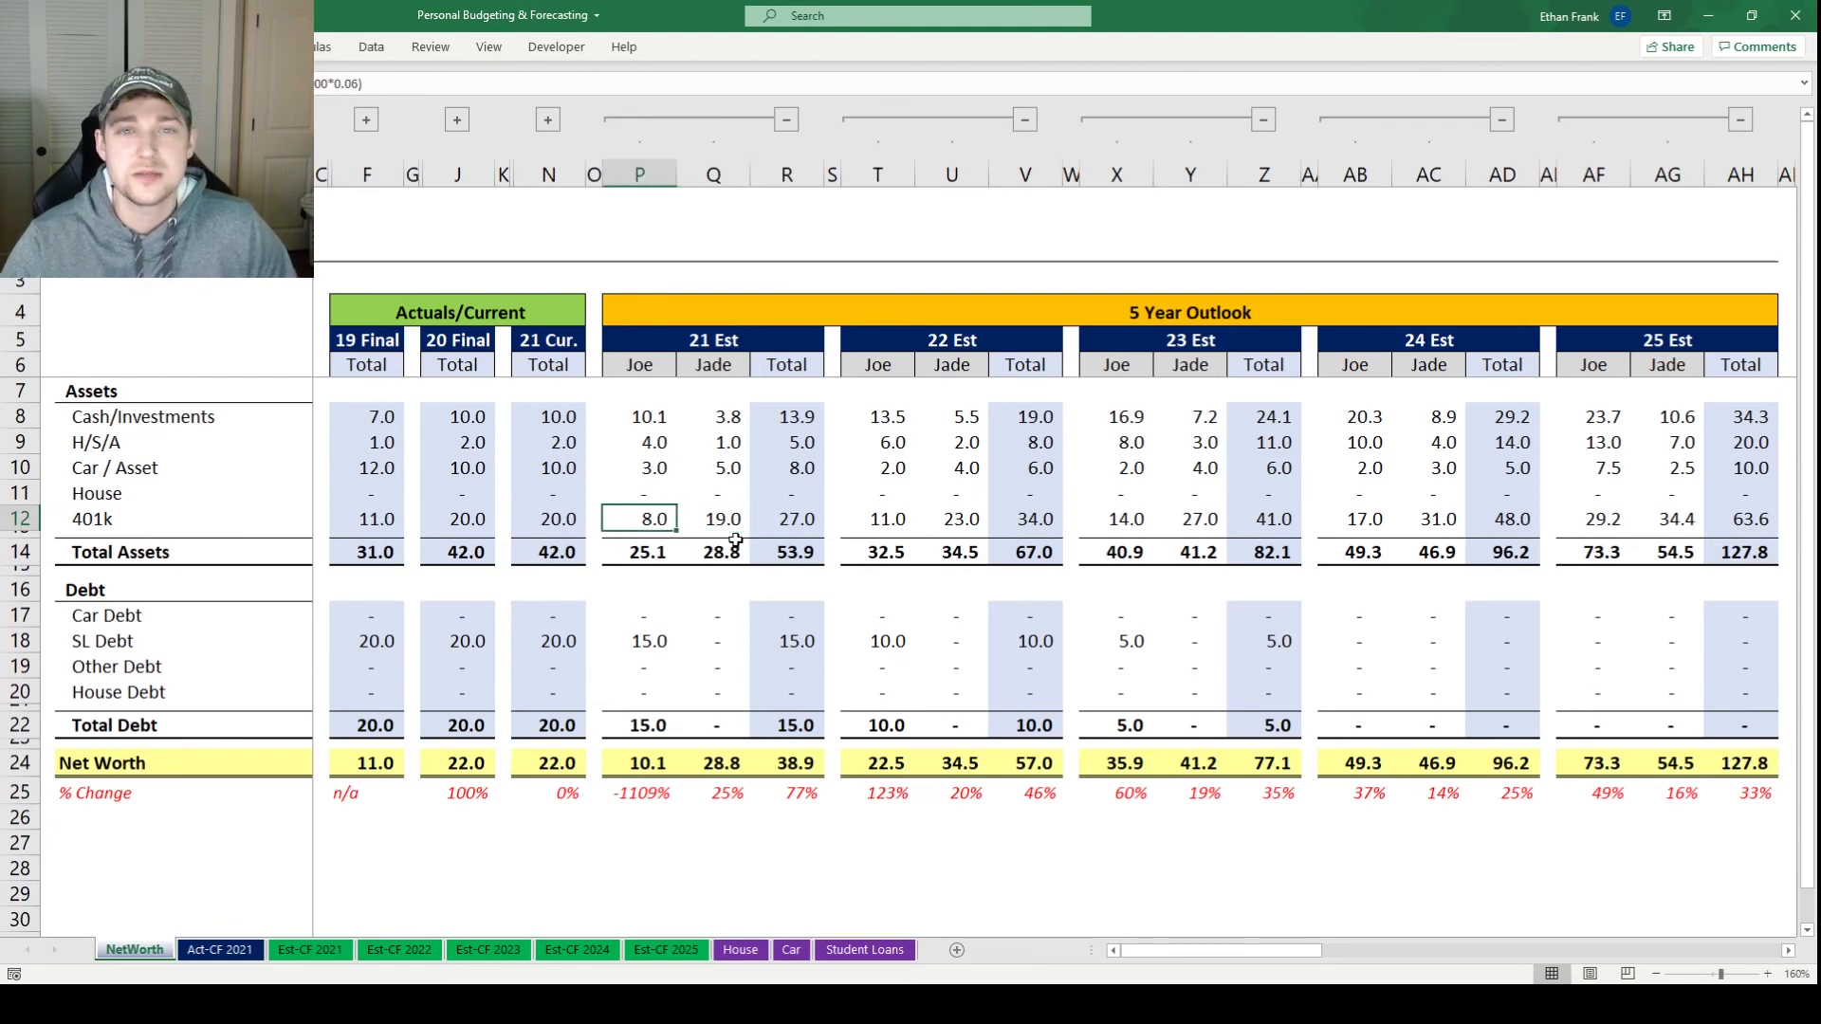
key("Right")
key("Right")
key("Right")
key("Right")
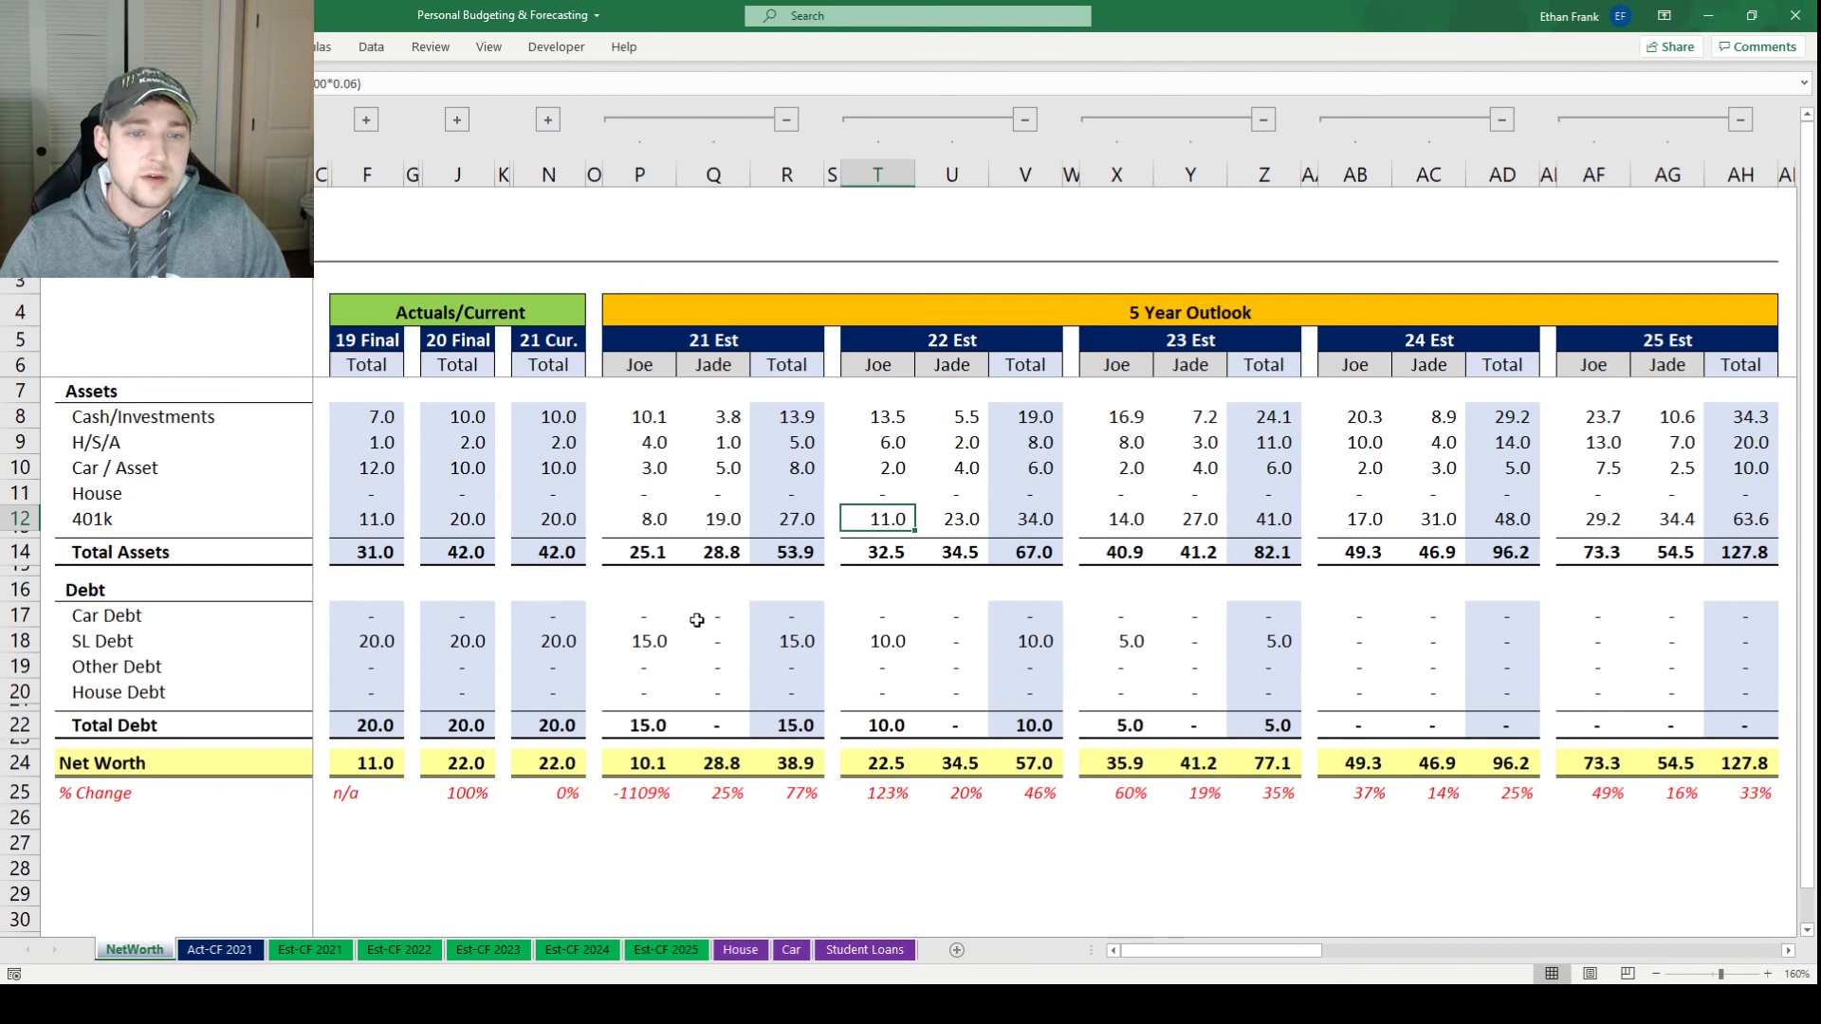
key("Left")
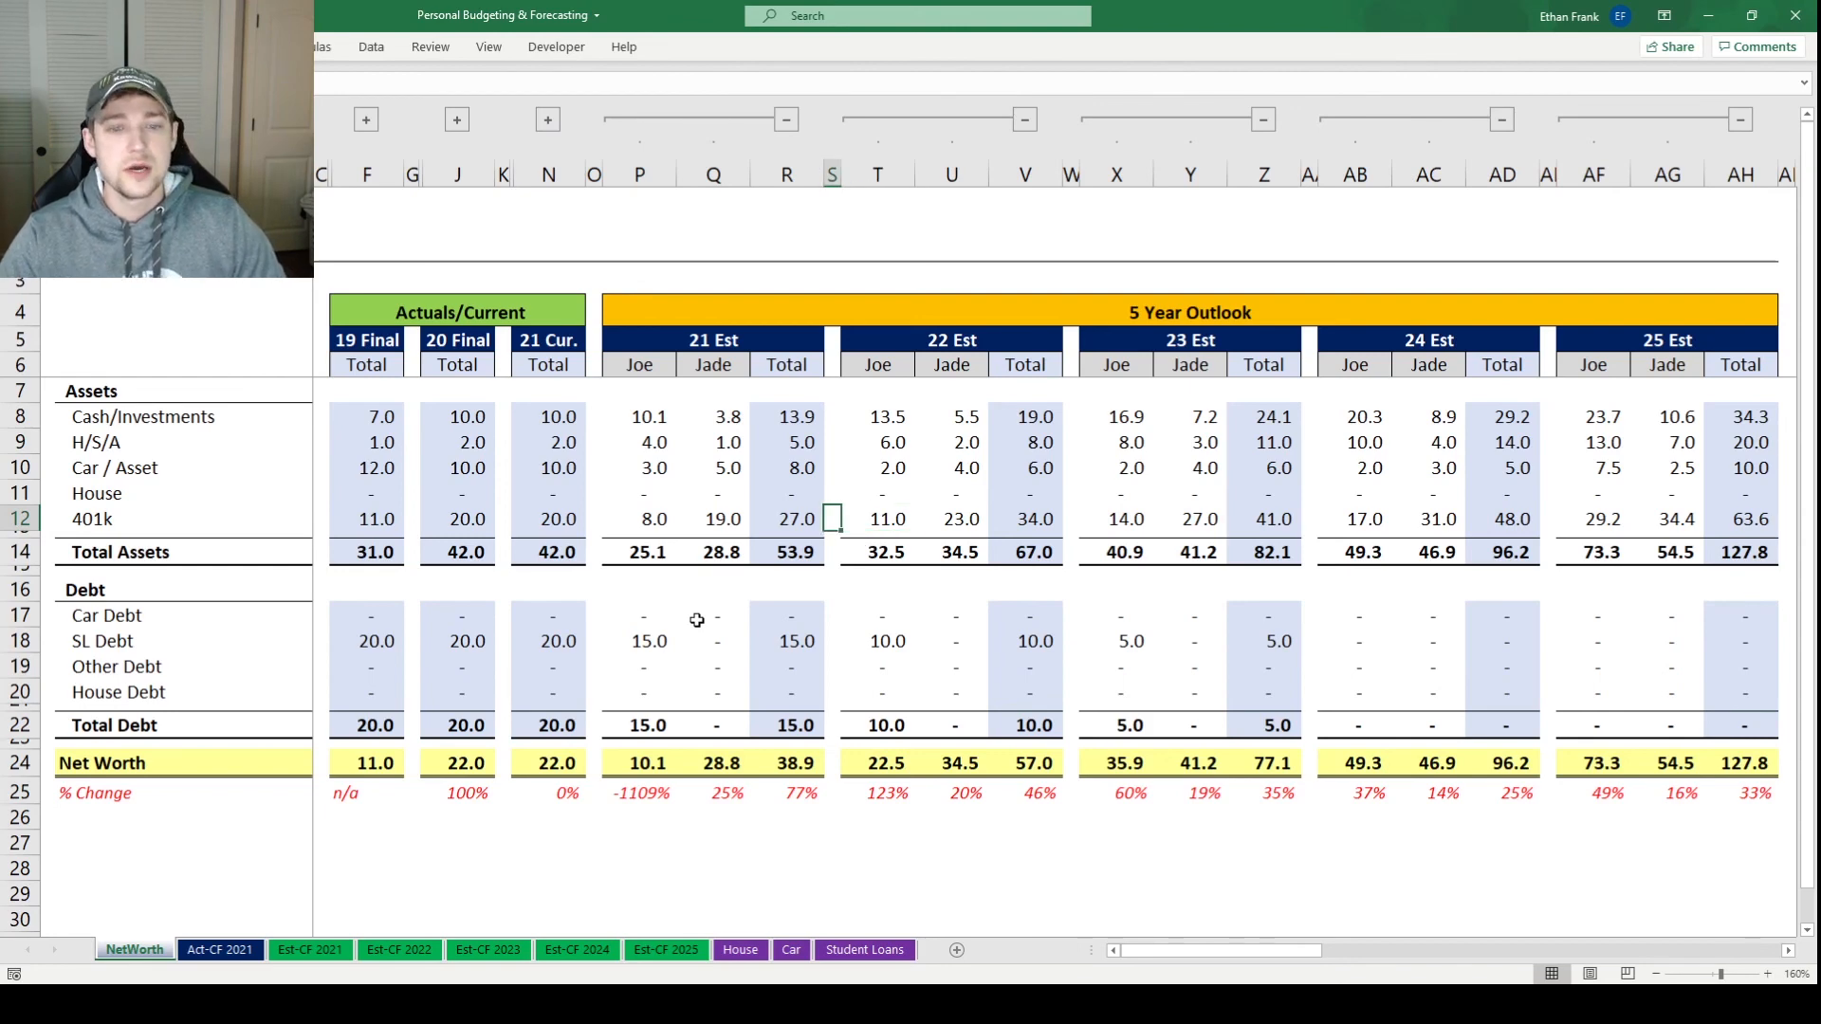